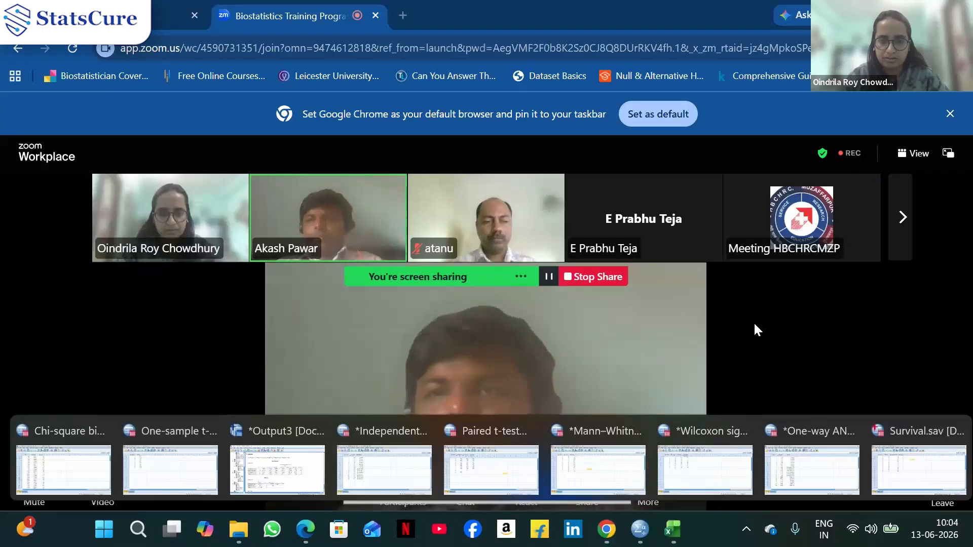
click(674, 531)
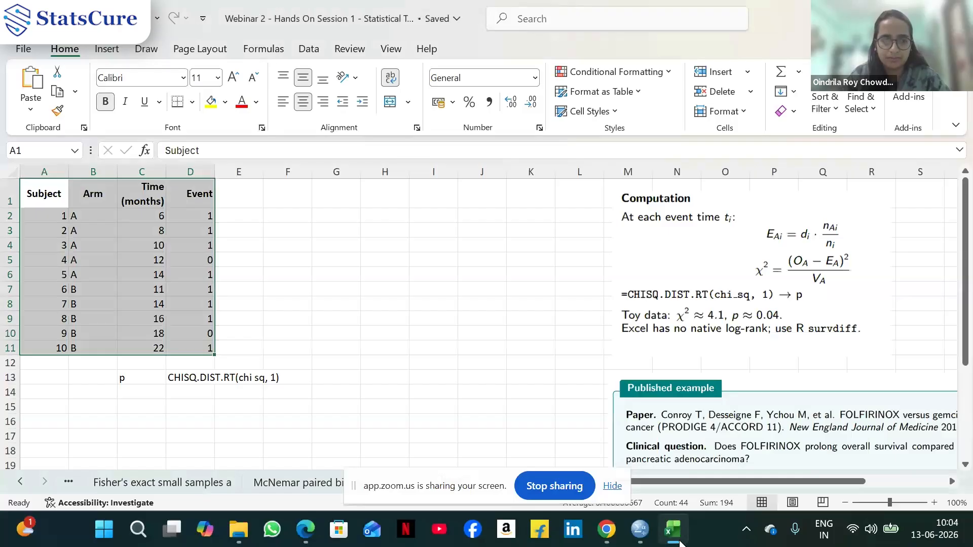
click(676, 538)
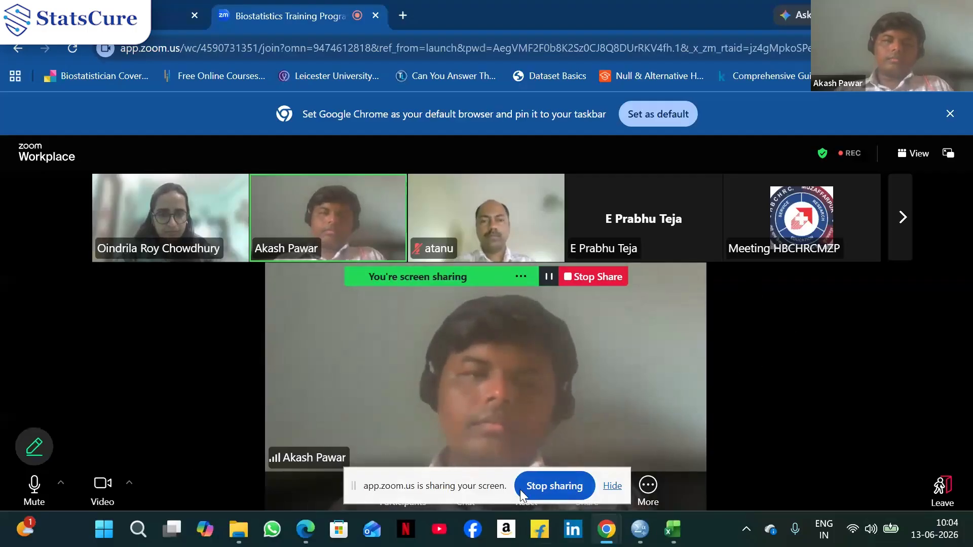
Bring up the One-sample t-test dataset window from the open SPSS windows
mouse_move(641, 540)
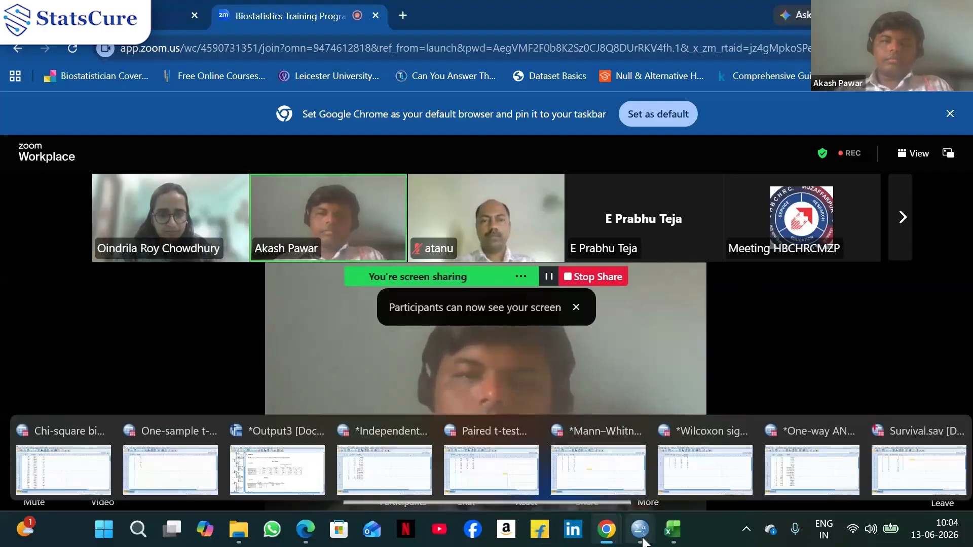
mouse_move(205, 478)
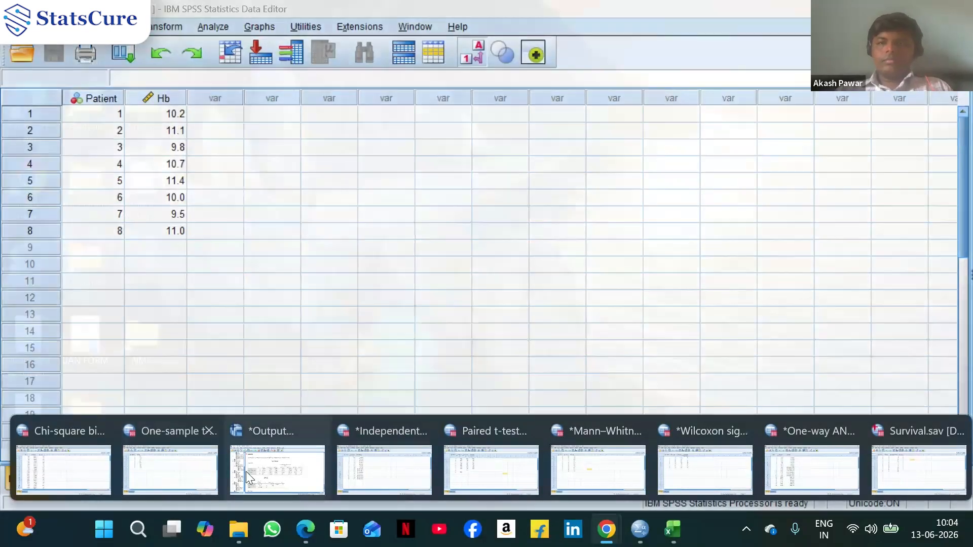
mouse_move(397, 474)
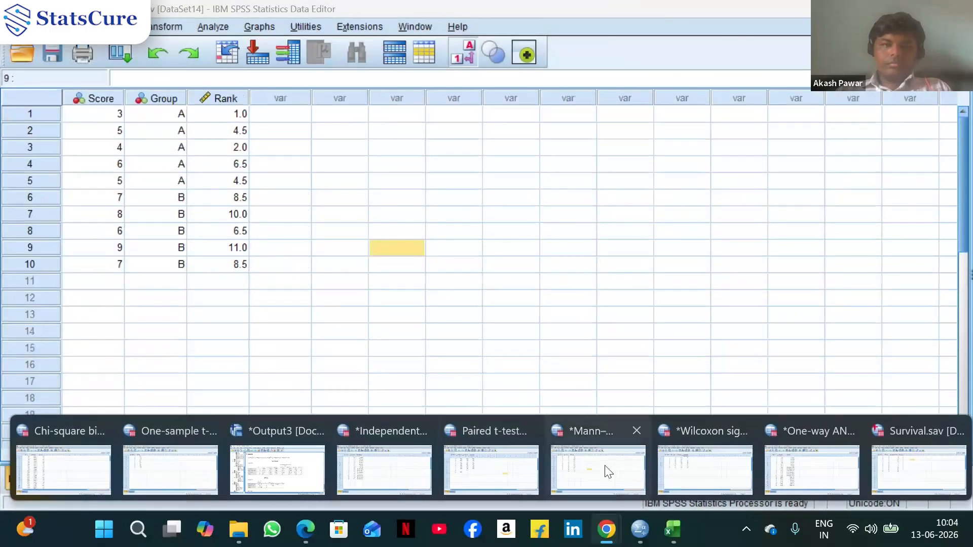
mouse_move(746, 464)
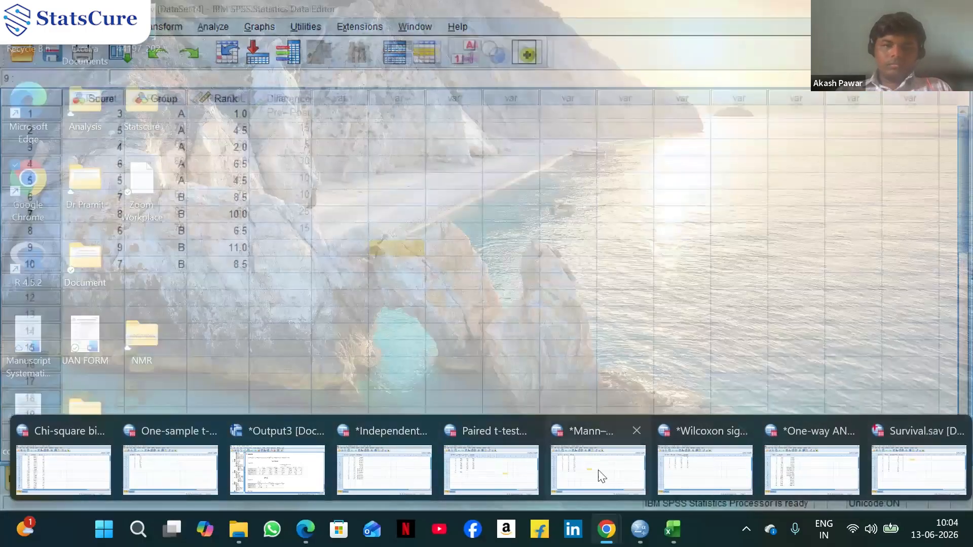
mouse_move(480, 475)
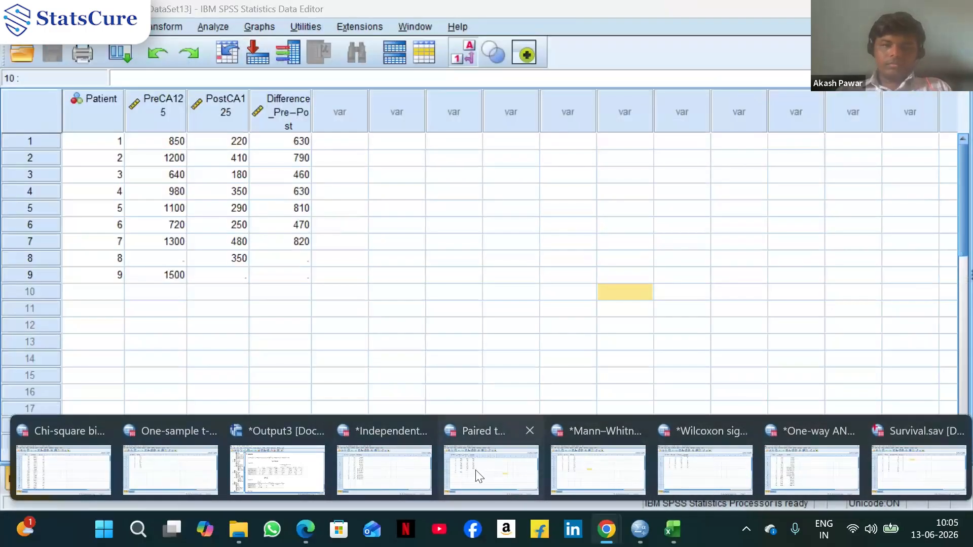
click(146, 461)
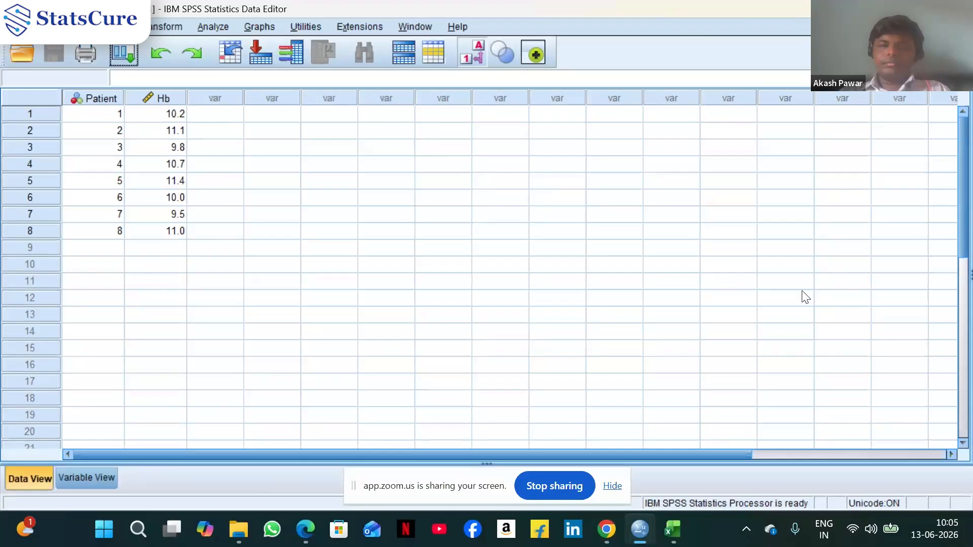
mouse_move(610, 536)
click(574, 476)
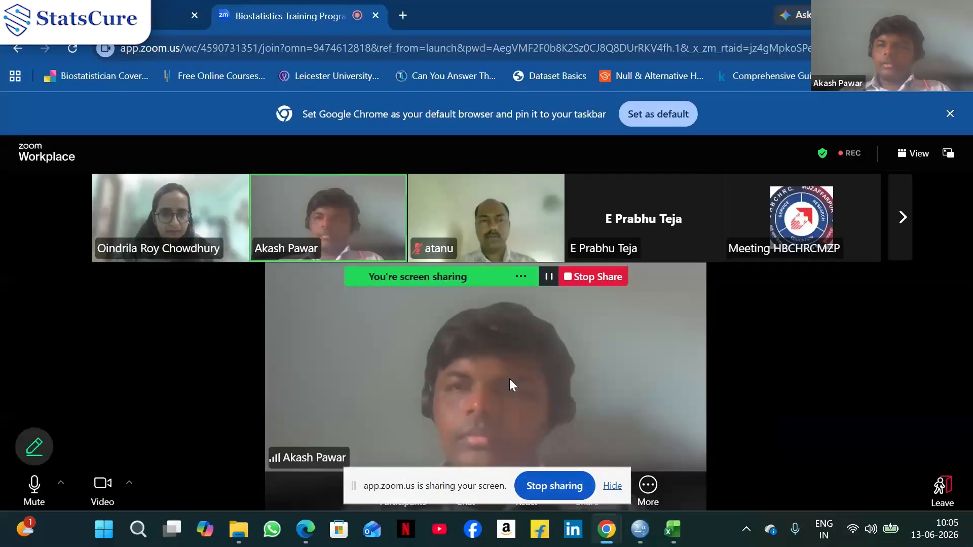
click(612, 487)
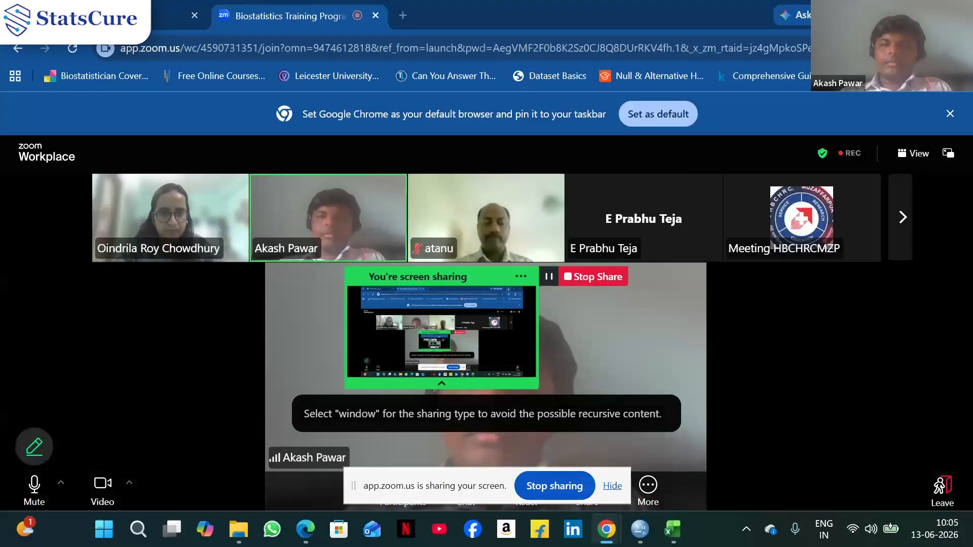
key(super+Down)
key(super+Down)
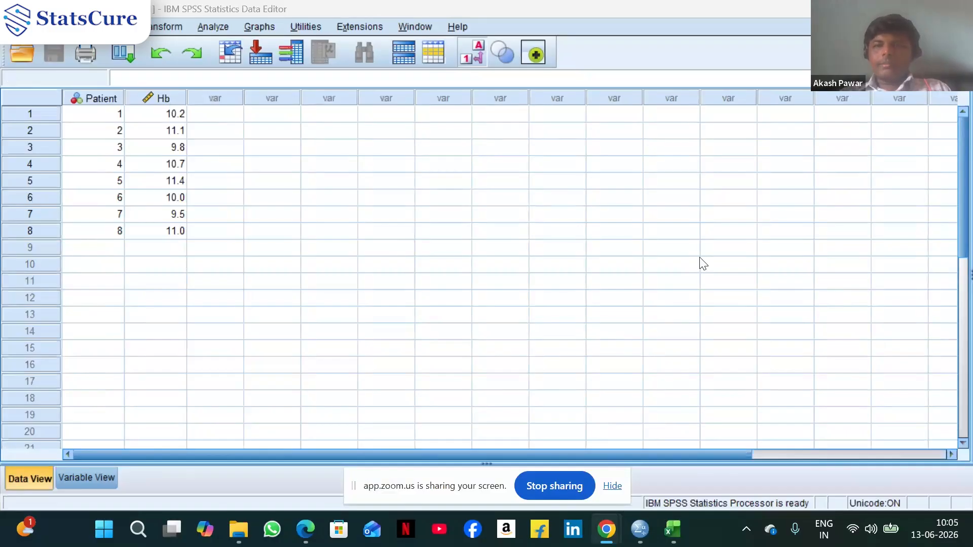
mouse_move(612, 532)
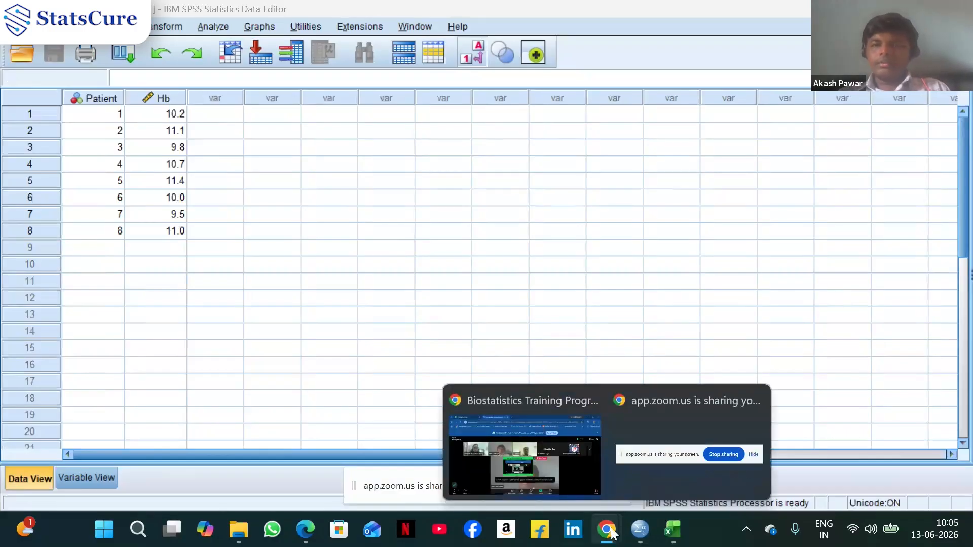
click(721, 488)
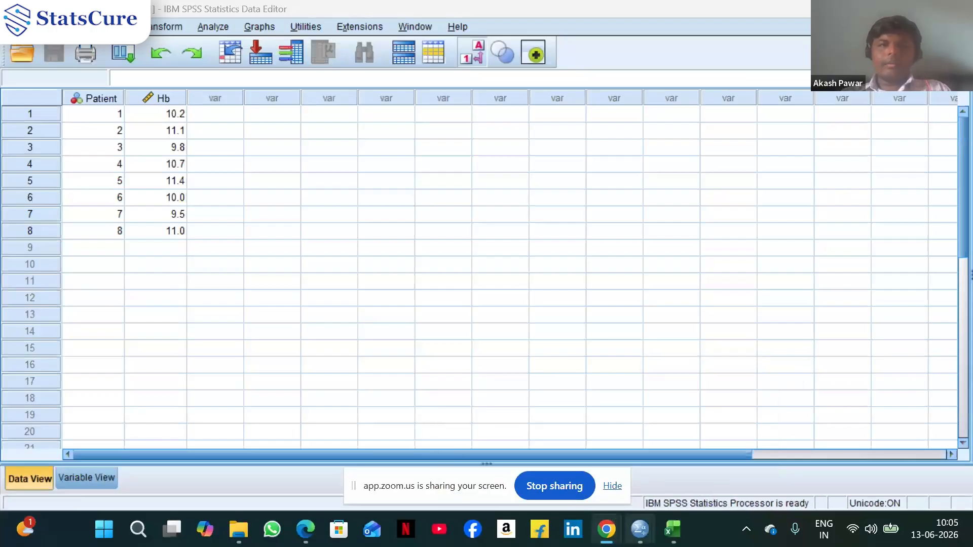
mouse_move(607, 530)
click(565, 488)
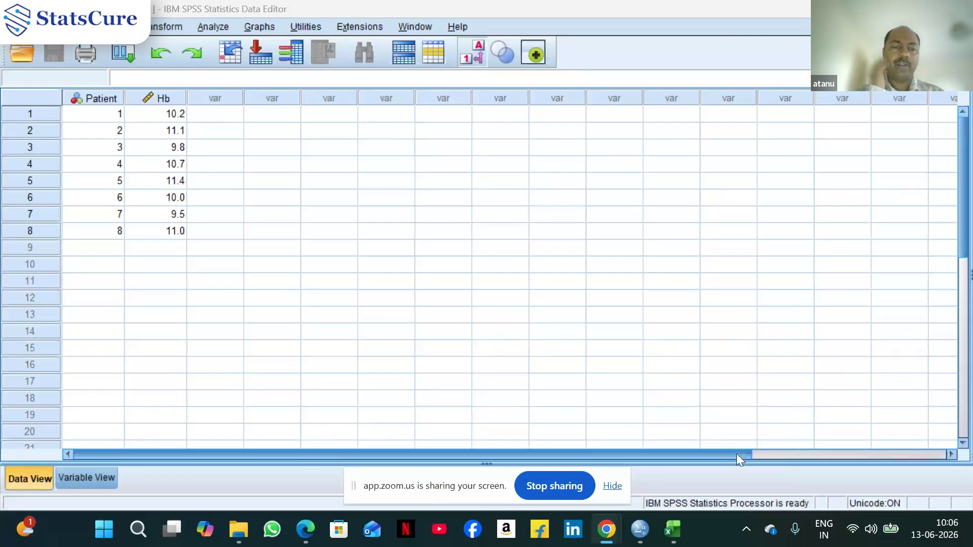
View the one-sample t-test worksheet and the matching Excel example slide in the PDF
click(558, 485)
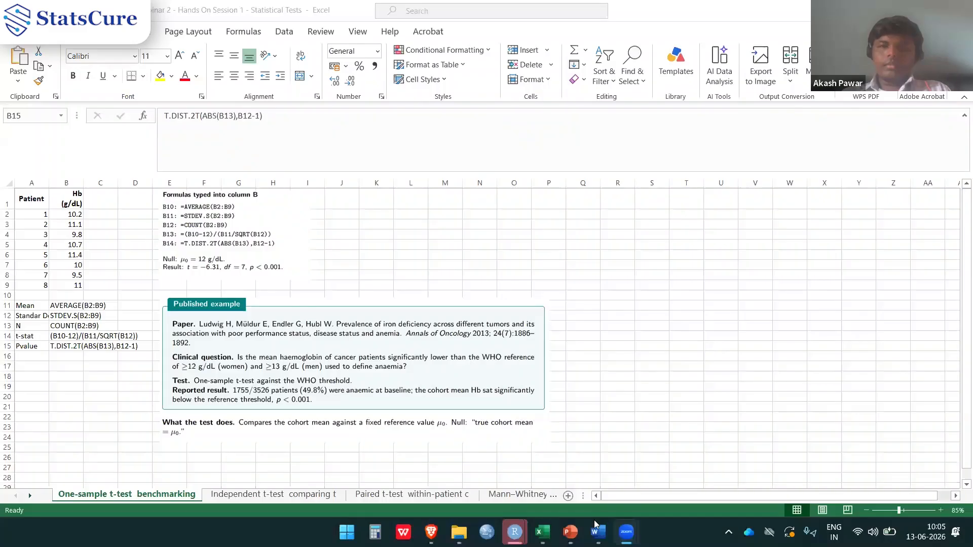
key(alt+Tab)
click(543, 532)
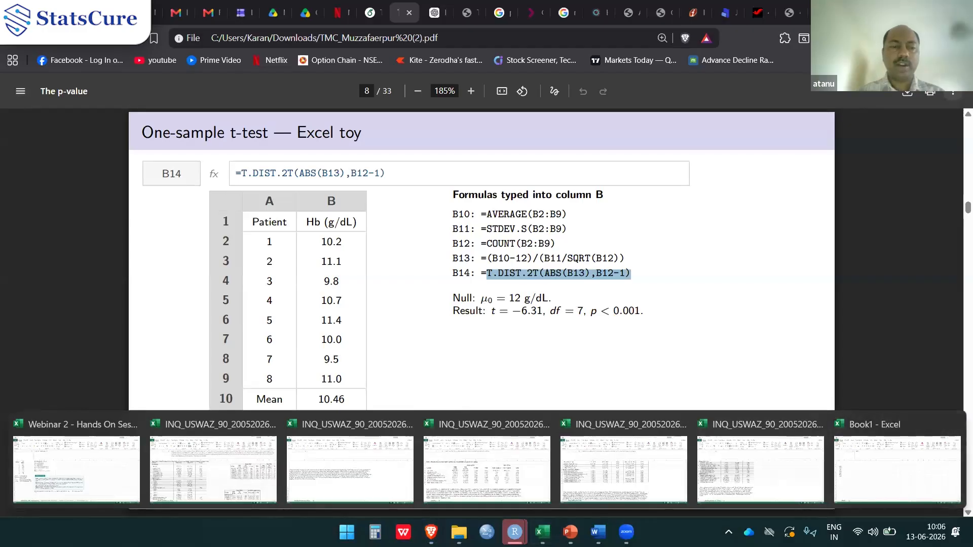
click(546, 525)
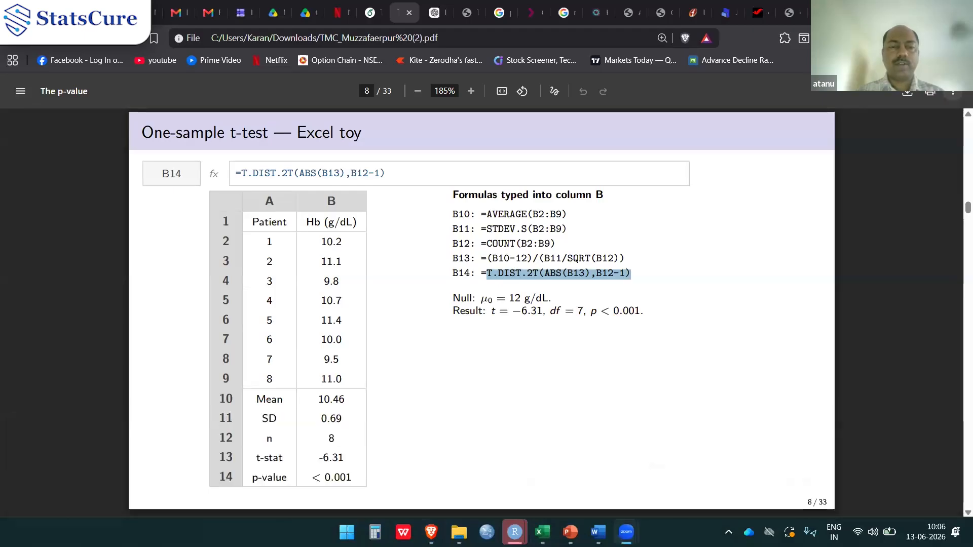
key(alt+Tab)
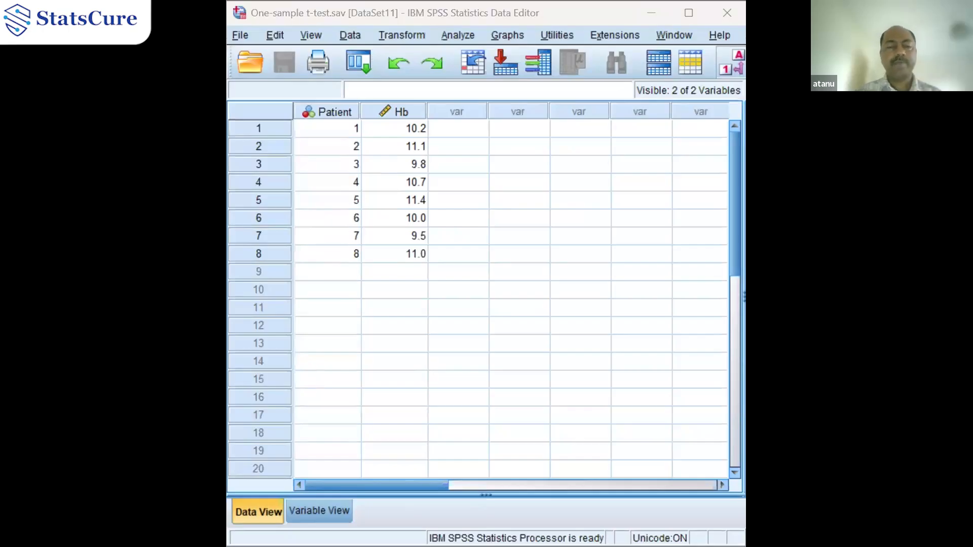
Inspect the Hb values in the One-sample t-test data grid
click(640, 13)
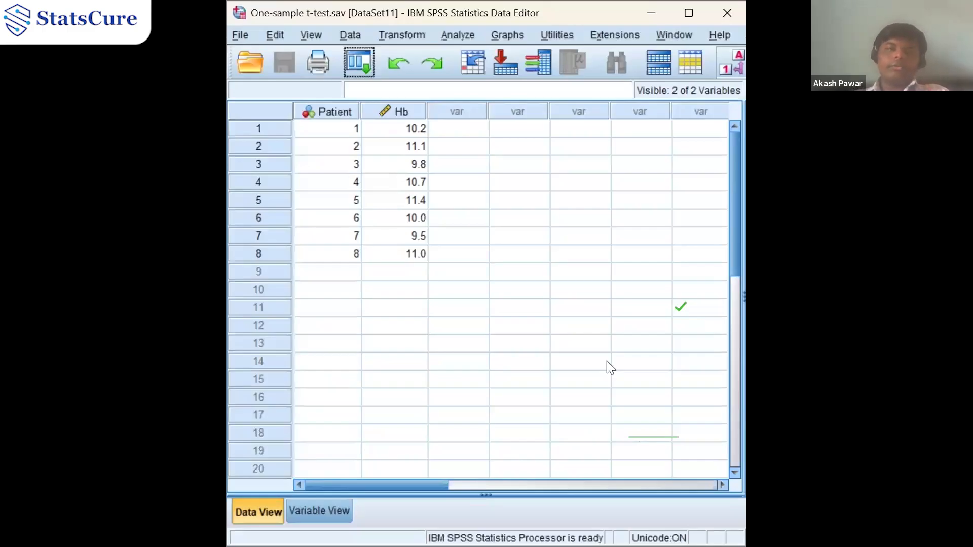
click(467, 43)
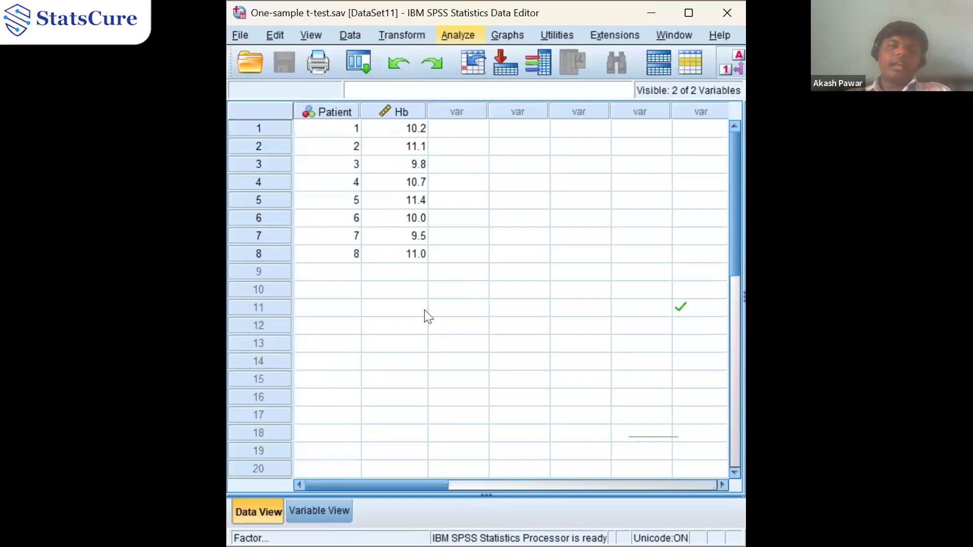
click(392, 237)
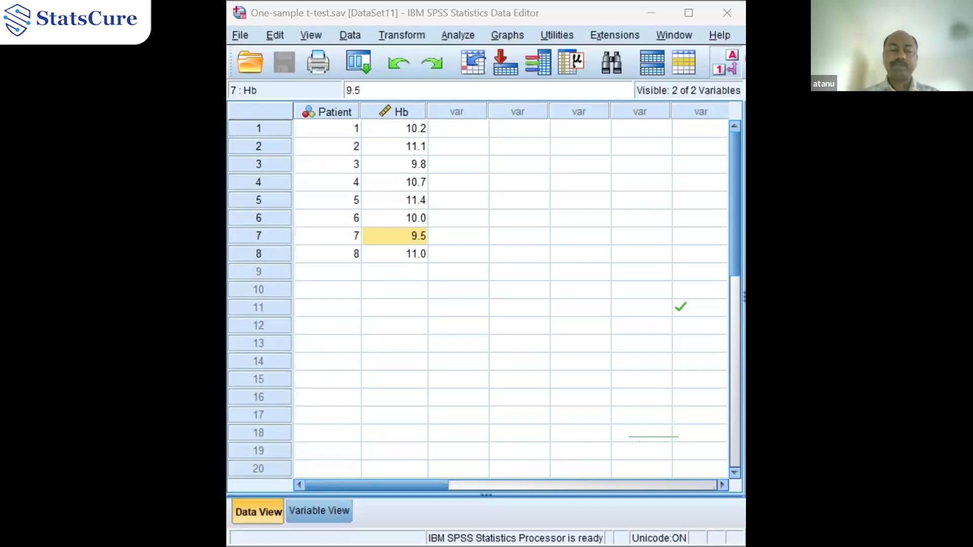
click(402, 196)
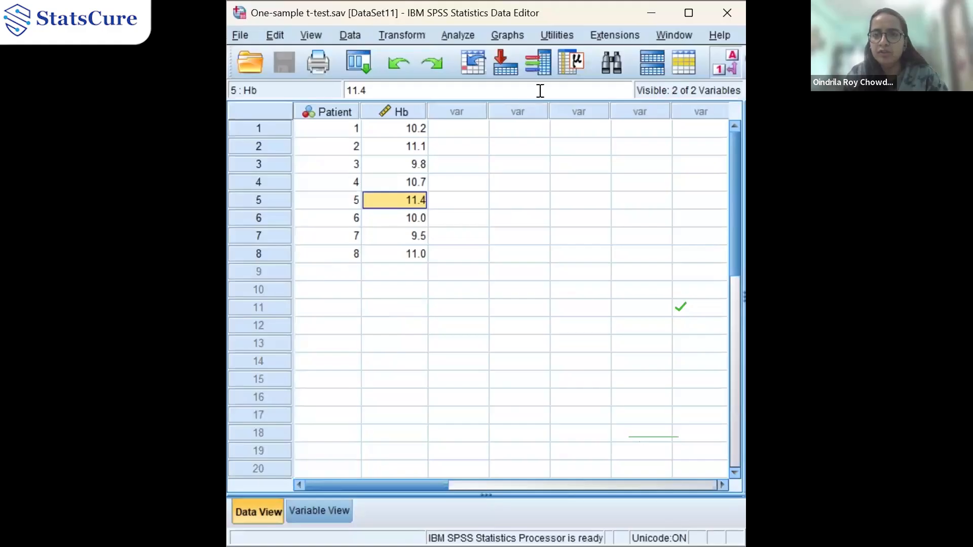
click(475, 37)
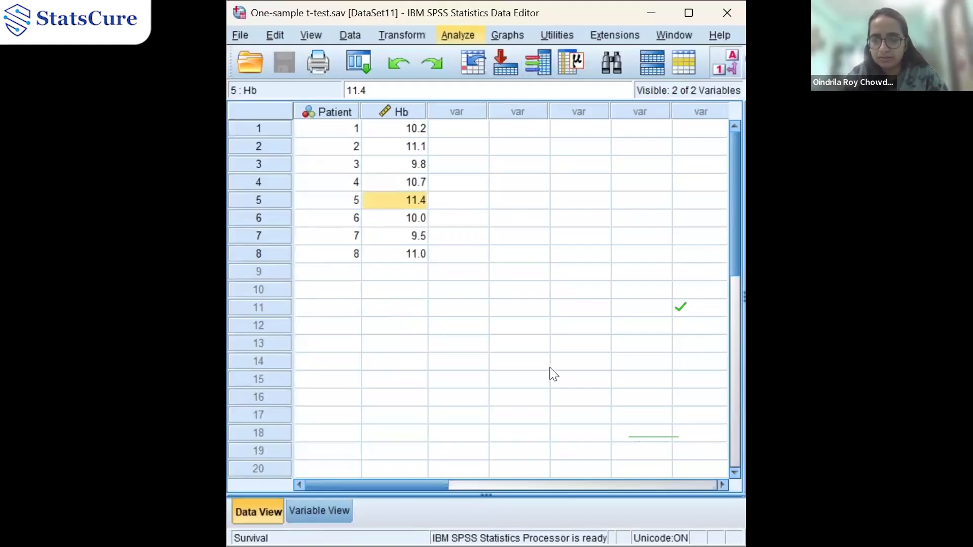
click(396, 274)
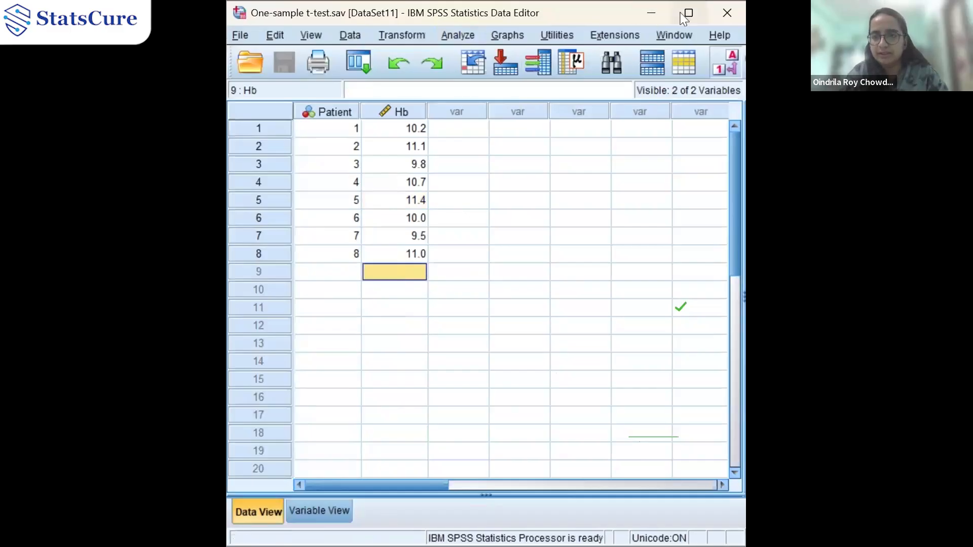
click(226, 517)
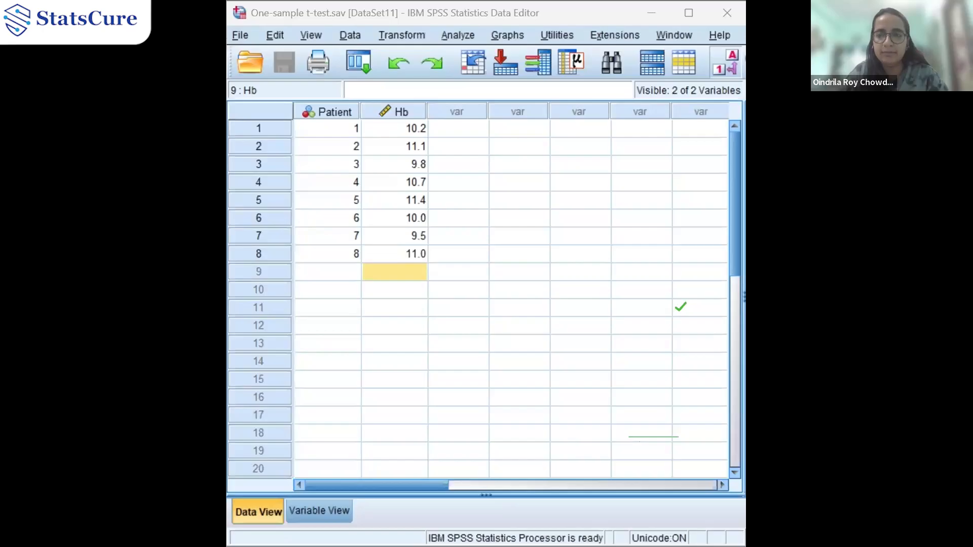
Review the Patient and Hb variable properties in Variable View and return to Data View
click(652, 20)
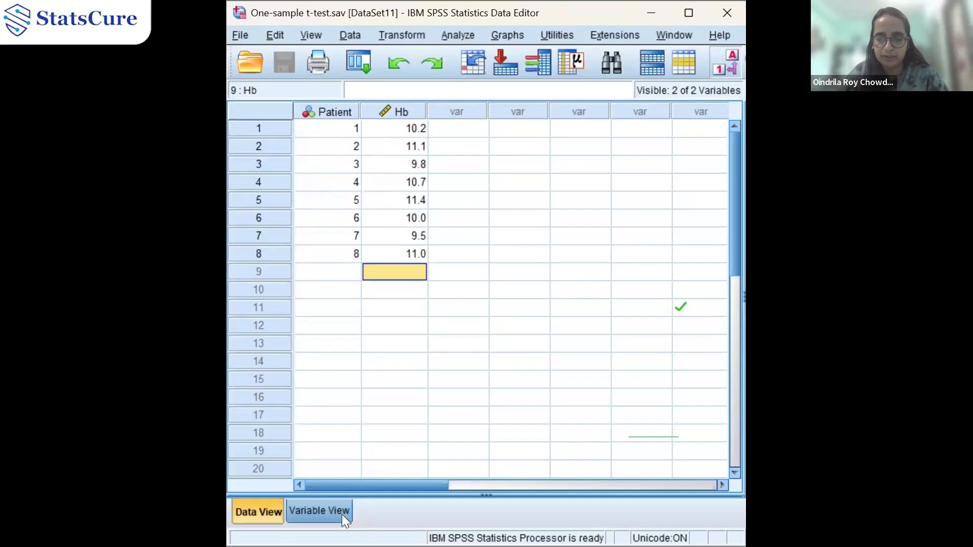
click(320, 511)
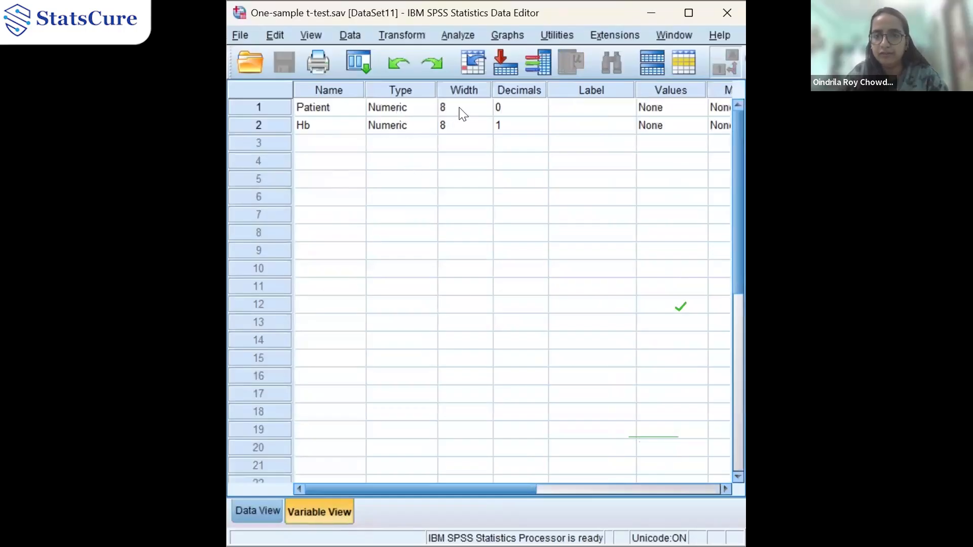
drag(458, 494, 531, 501)
drag(581, 507, 638, 502)
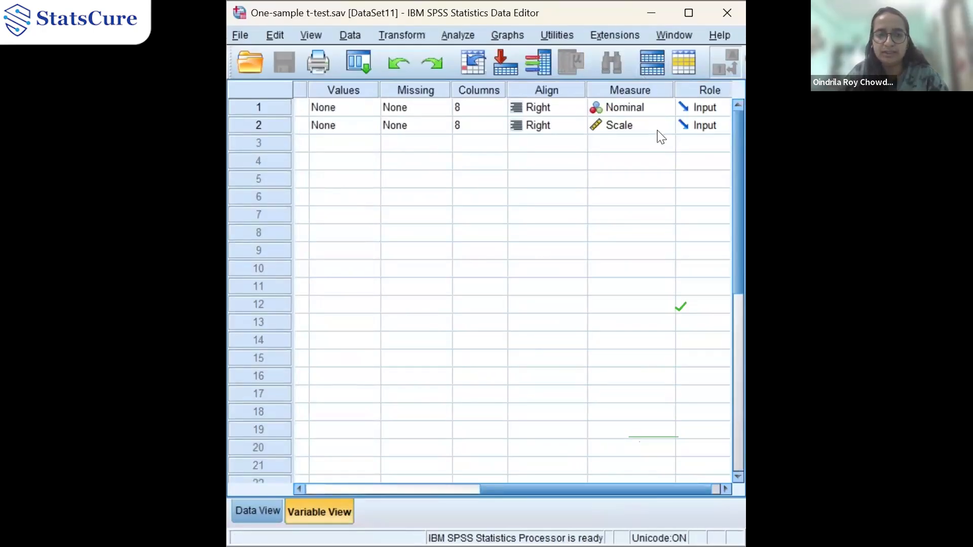
drag(586, 494, 355, 495)
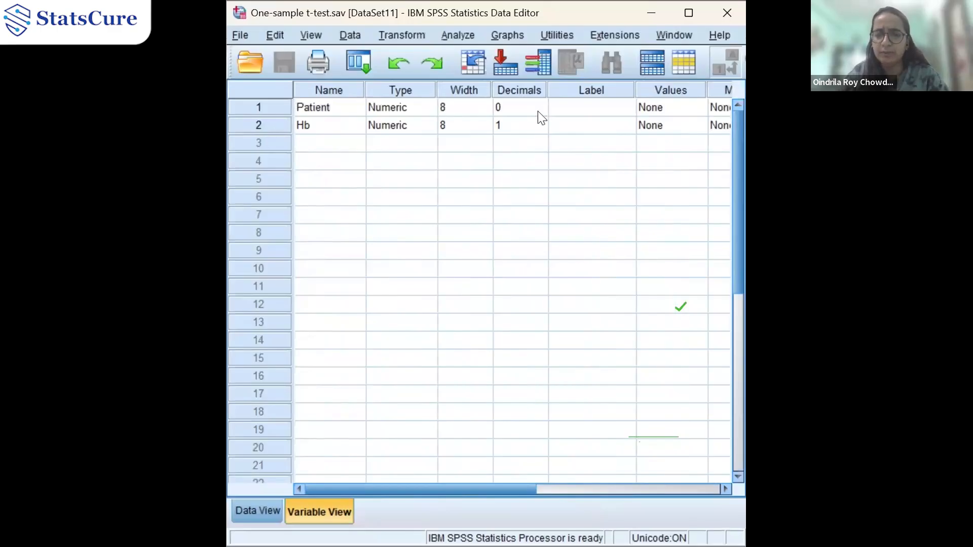
drag(498, 493, 454, 501)
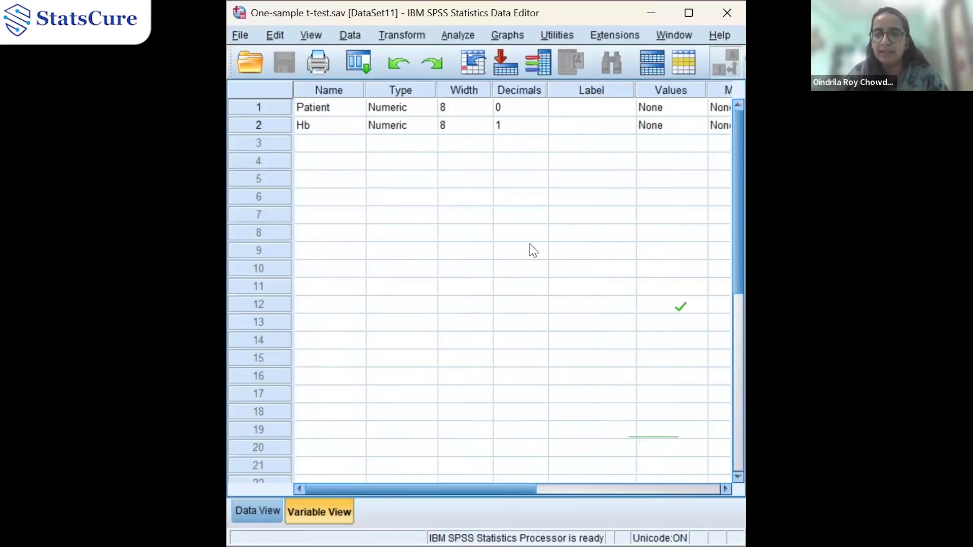
click(263, 511)
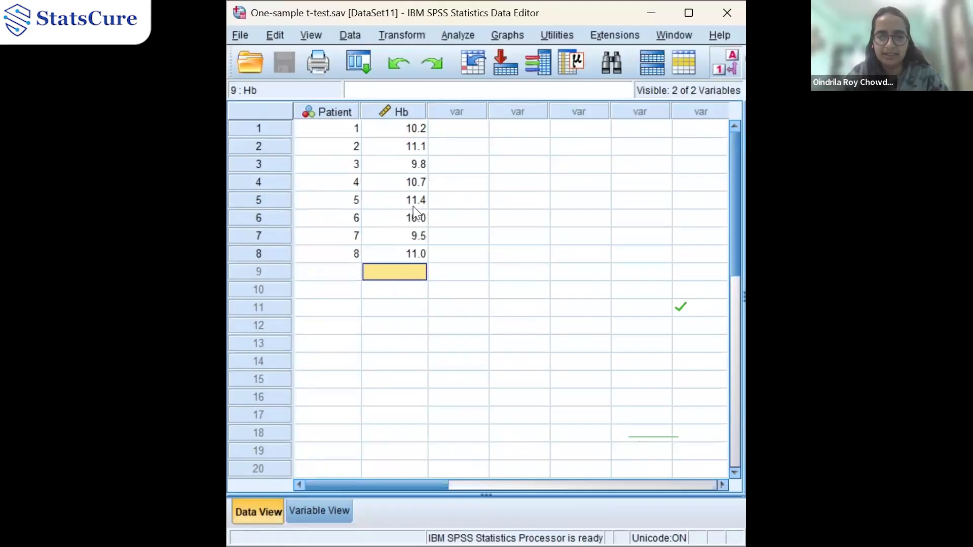
click(240, 35)
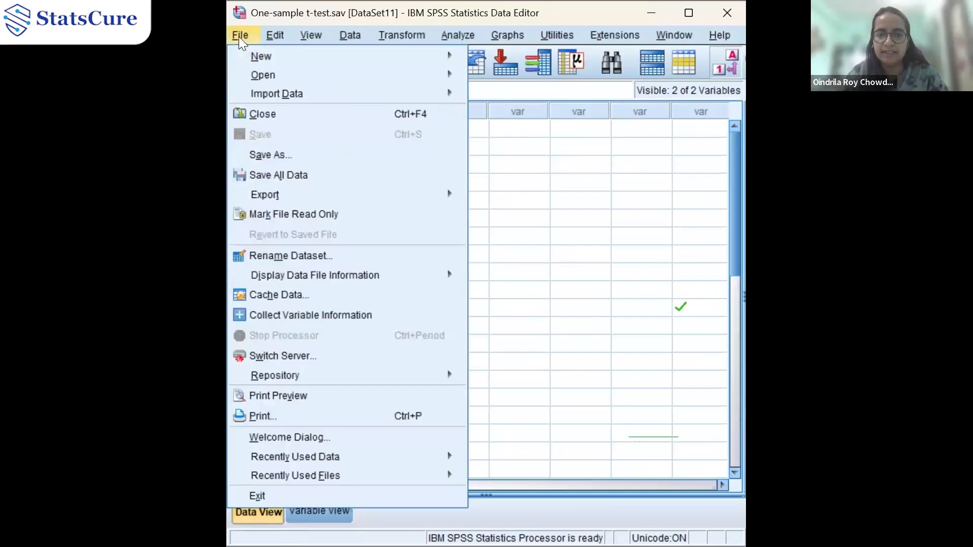
mouse_move(421, 95)
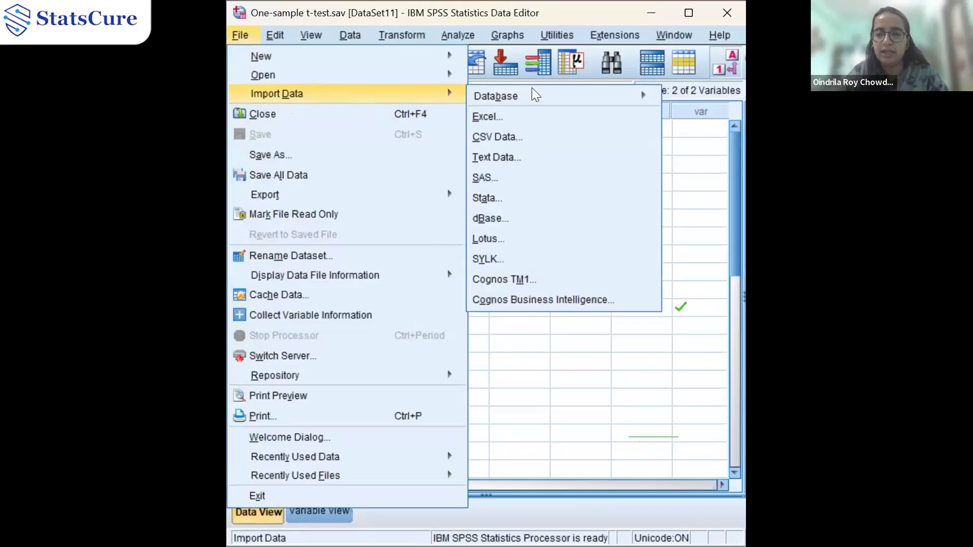
click(532, 120)
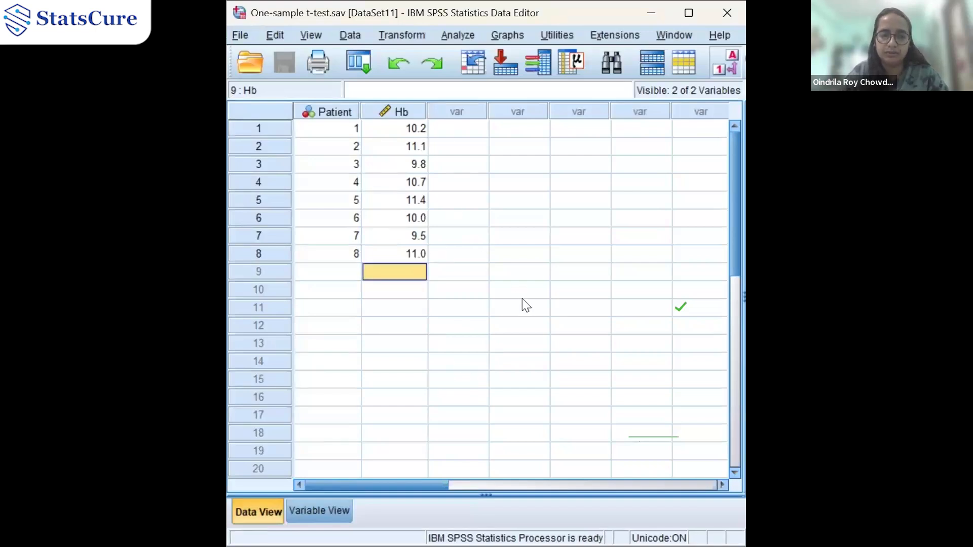
click(239, 36)
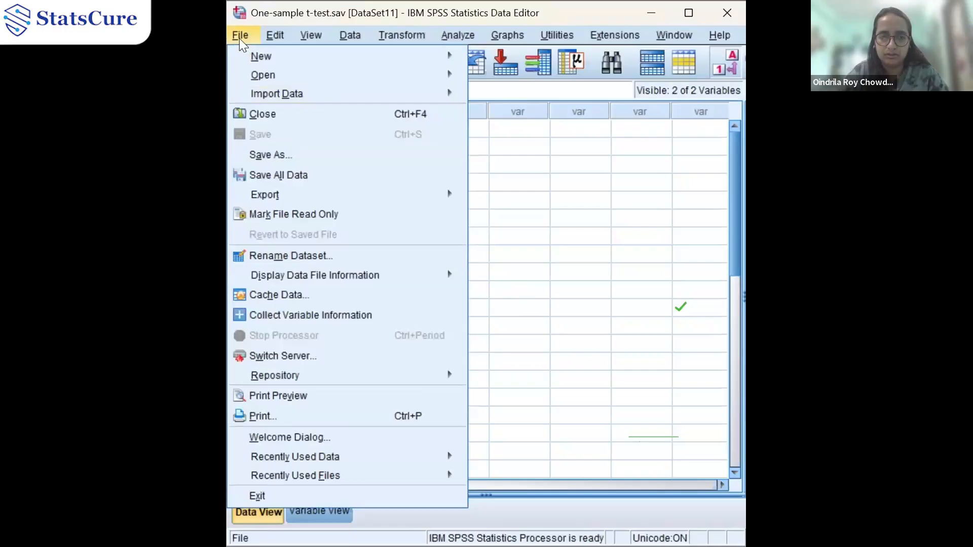
mouse_move(279, 96)
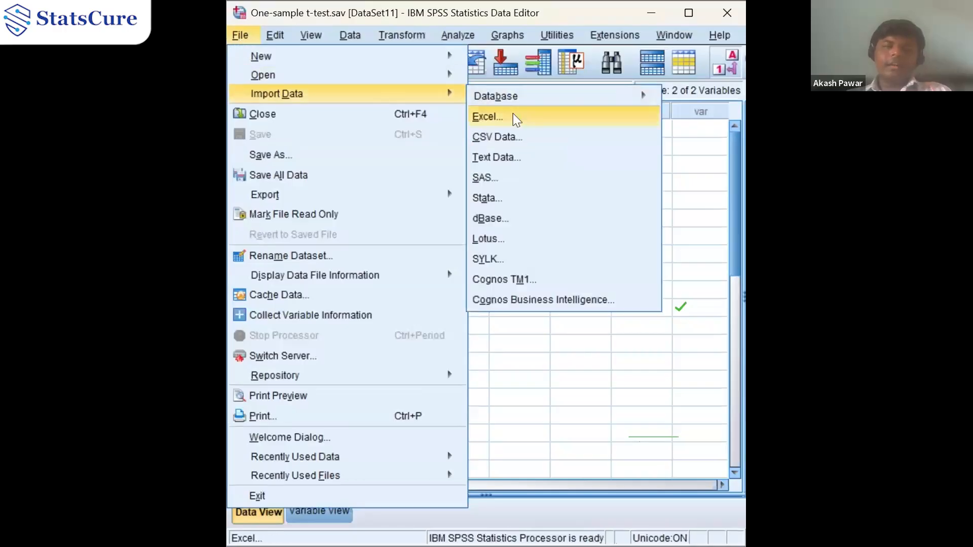
click(625, 434)
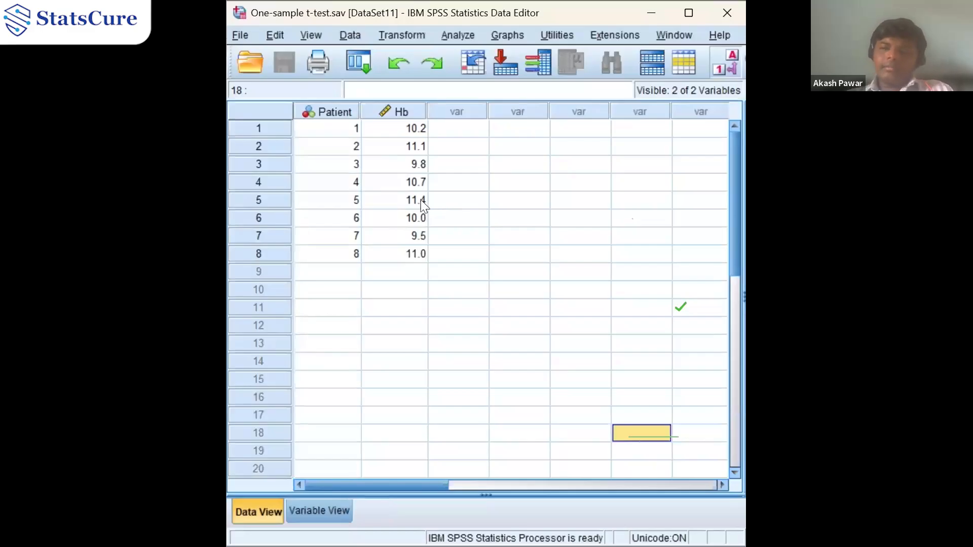
click(459, 35)
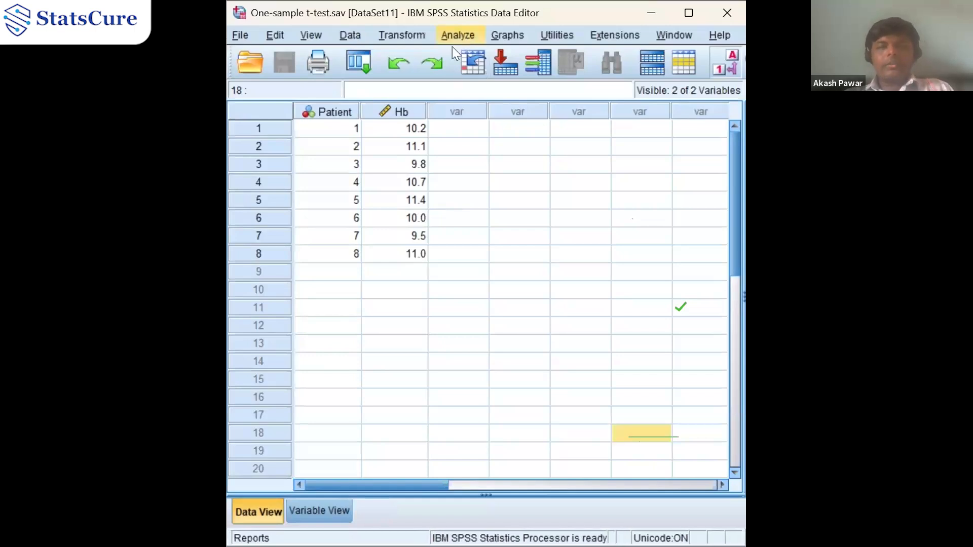
click(401, 226)
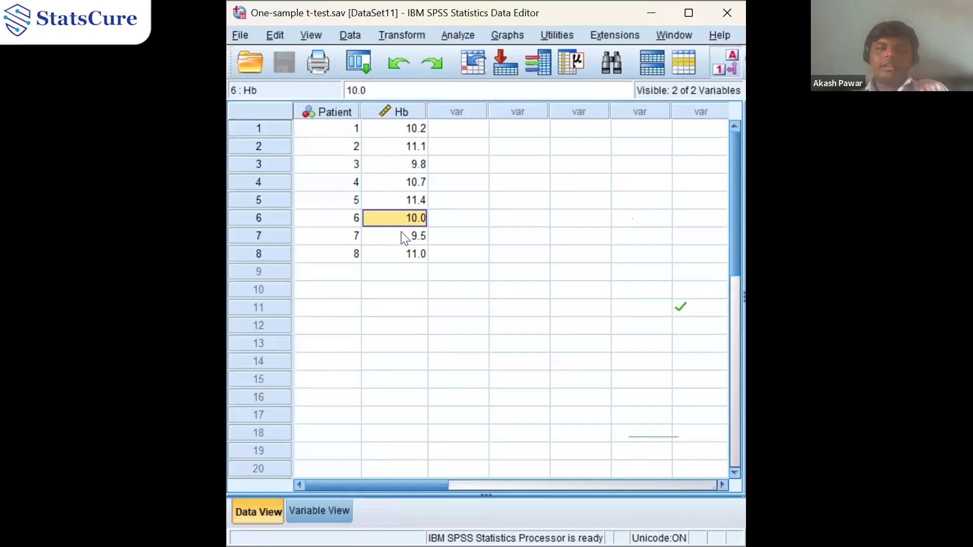
click(241, 36)
click(242, 36)
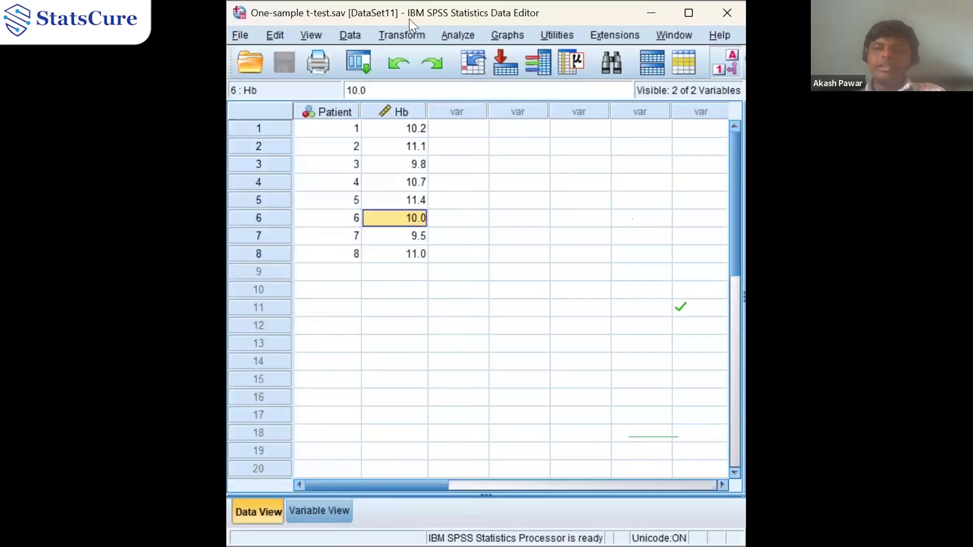
click(471, 35)
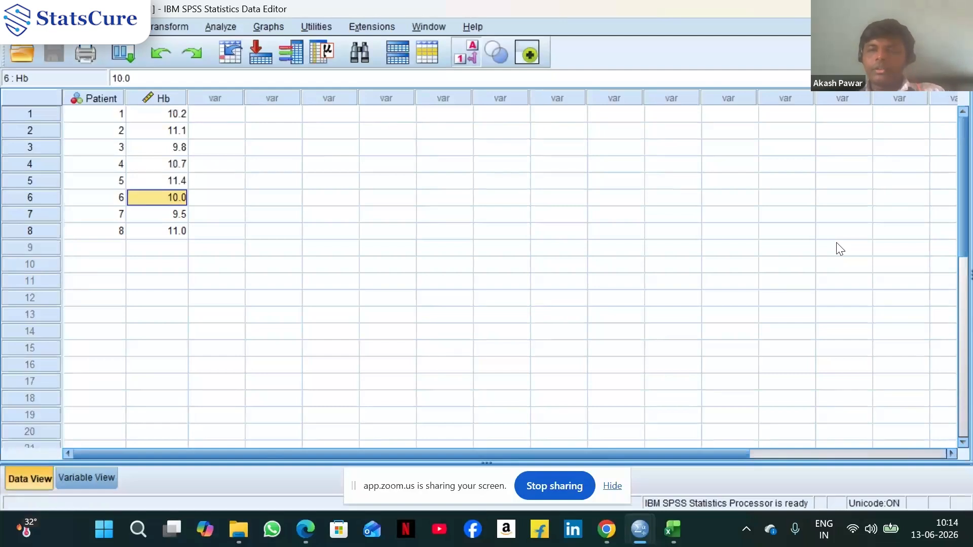
Open the One-Sample T Test dialog and place Hb in the test variables list
click(221, 31)
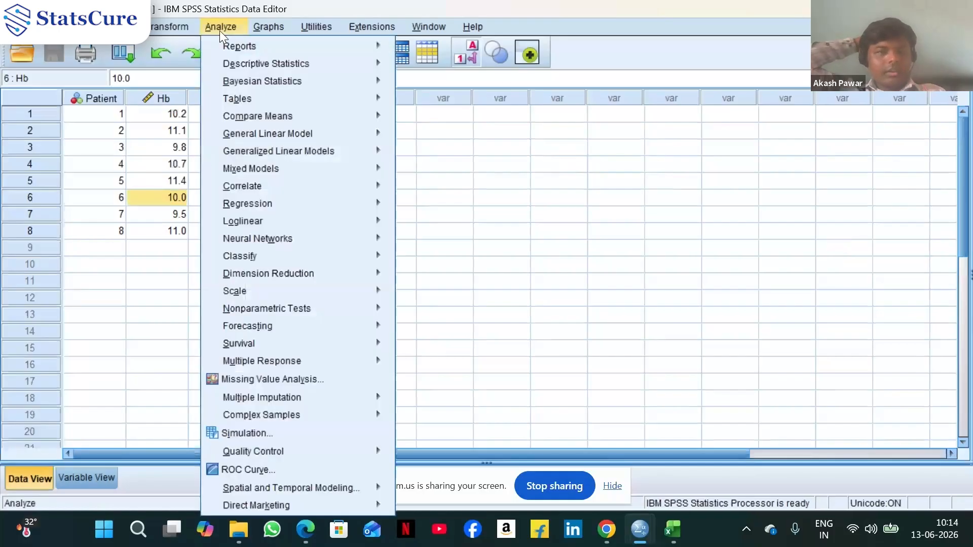
mouse_move(239, 120)
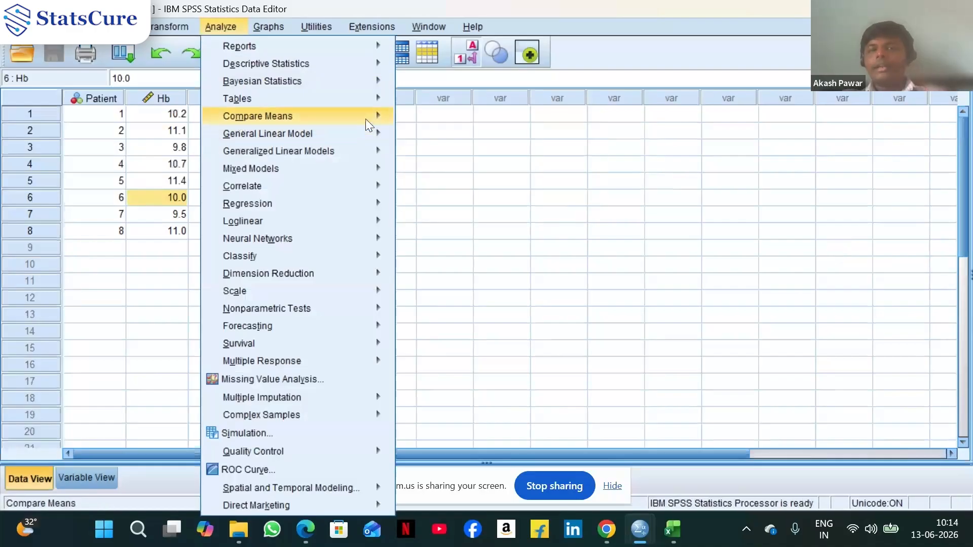
mouse_move(381, 117)
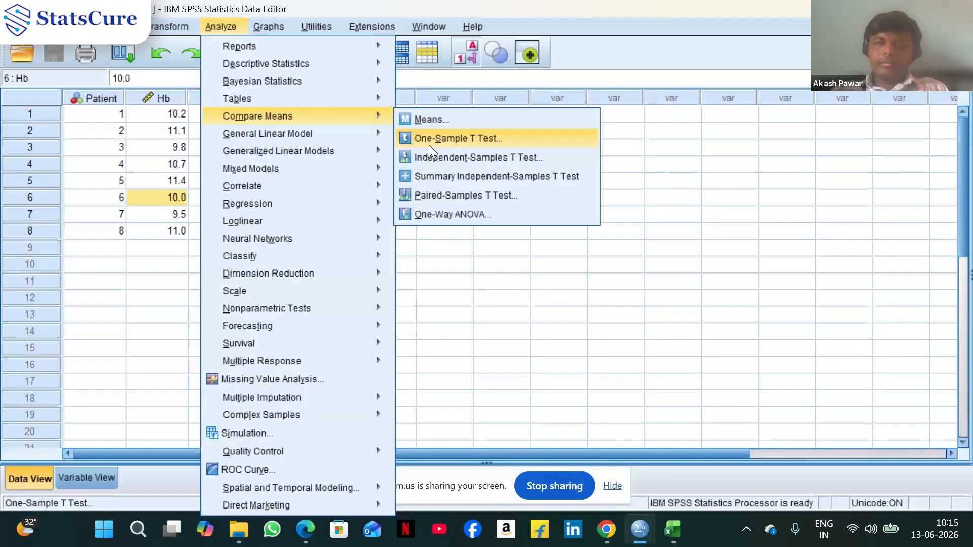
click(429, 144)
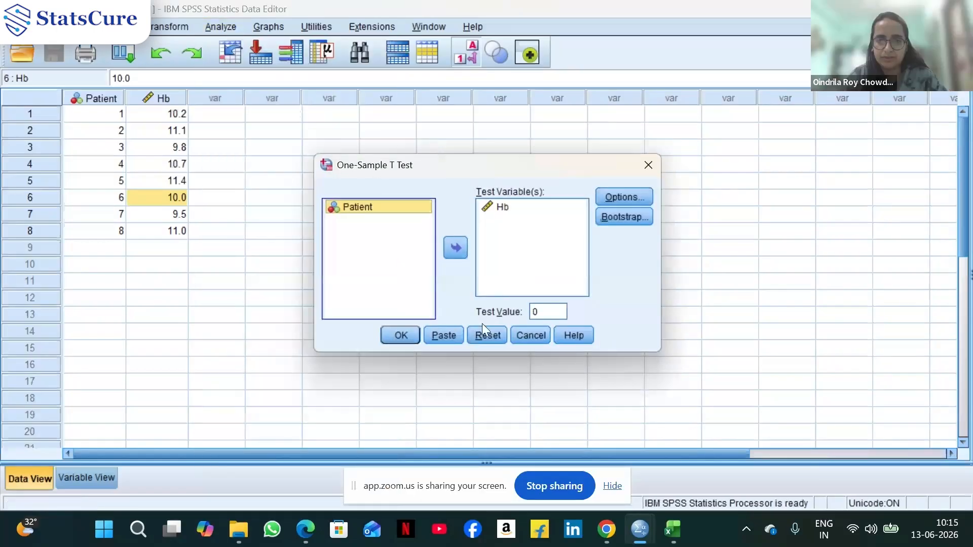
click(503, 208)
click(456, 249)
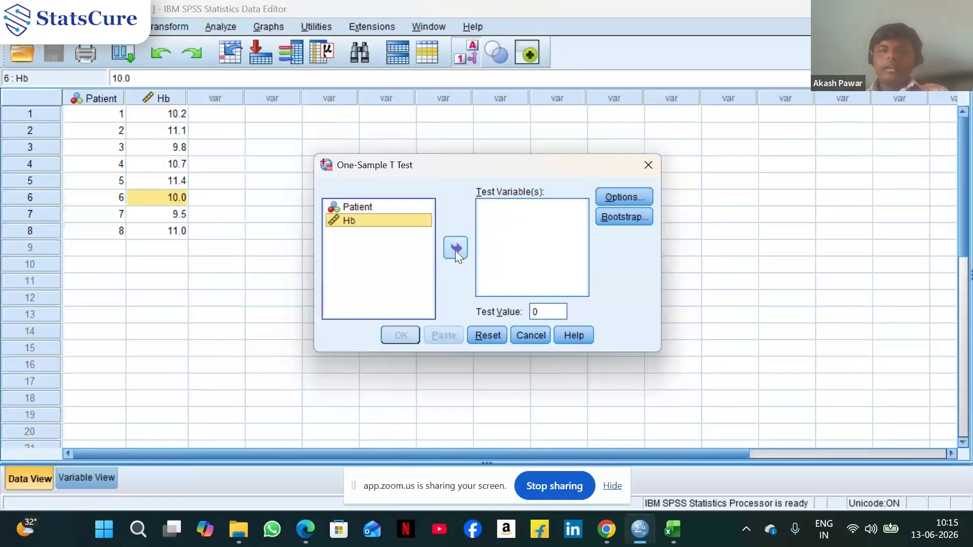
click(455, 251)
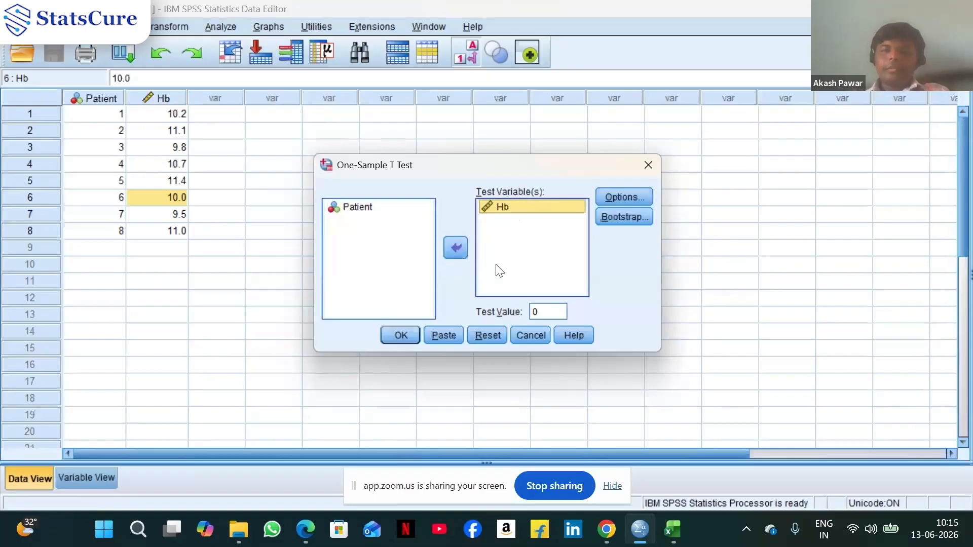
Keep the default 95% confidence options, set the test value to 12, run the t-test and view its output
click(618, 200)
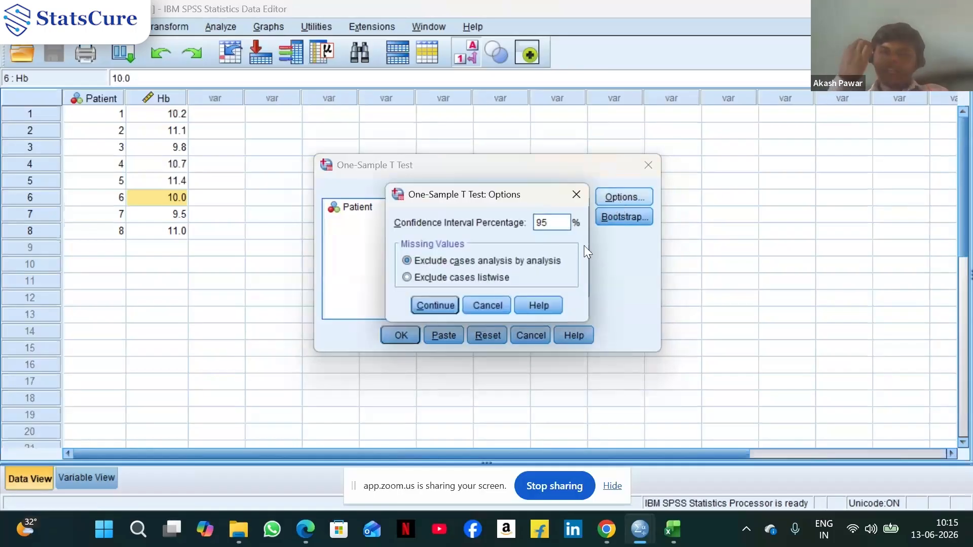
click(446, 305)
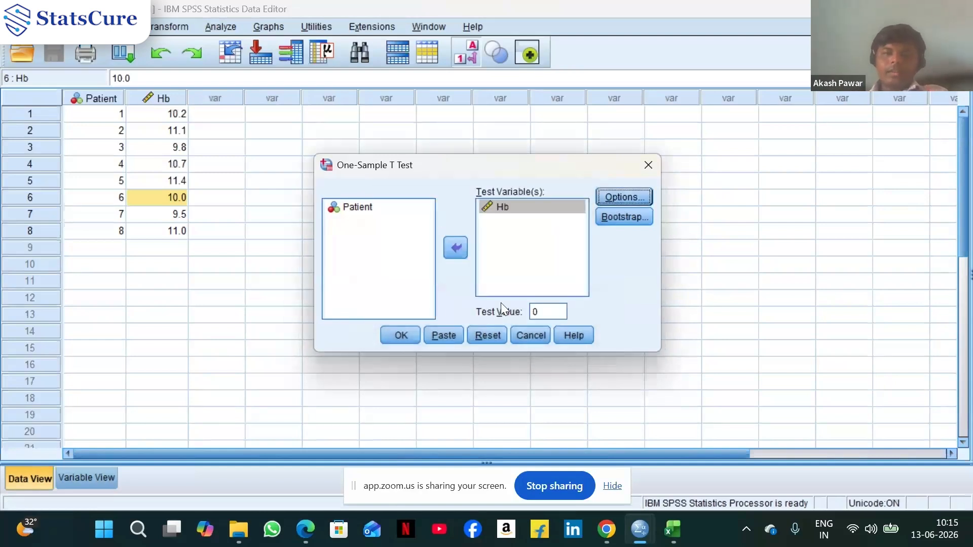
double_click(551, 311)
text(12)
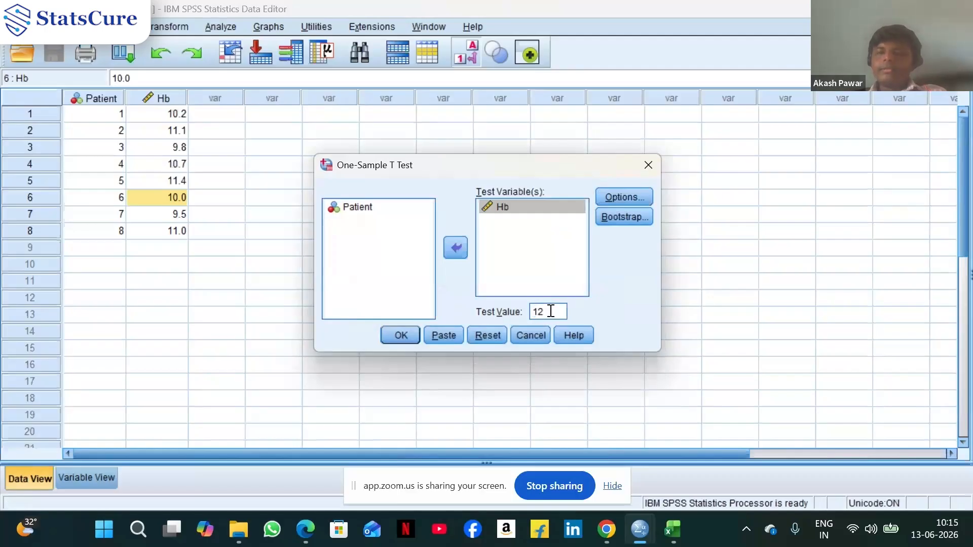
click(400, 336)
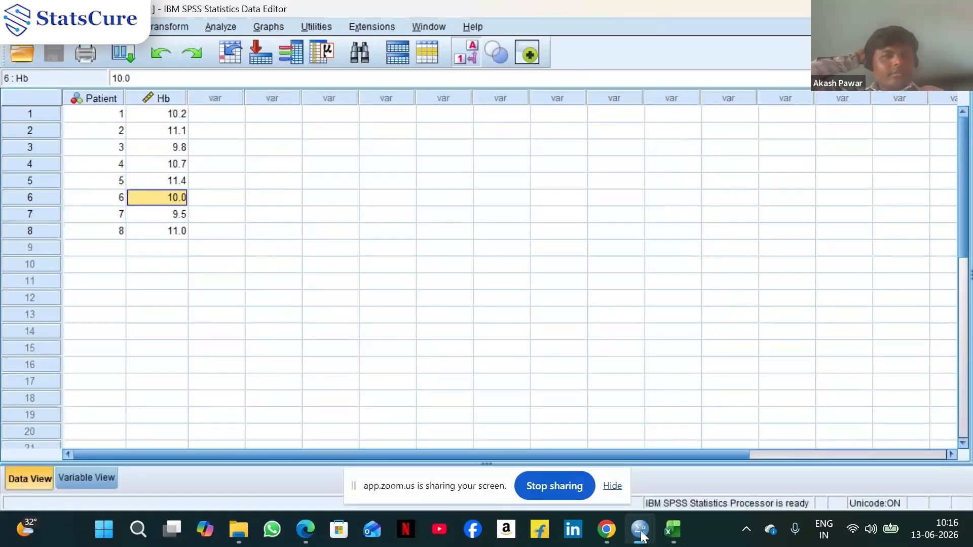
mouse_move(641, 535)
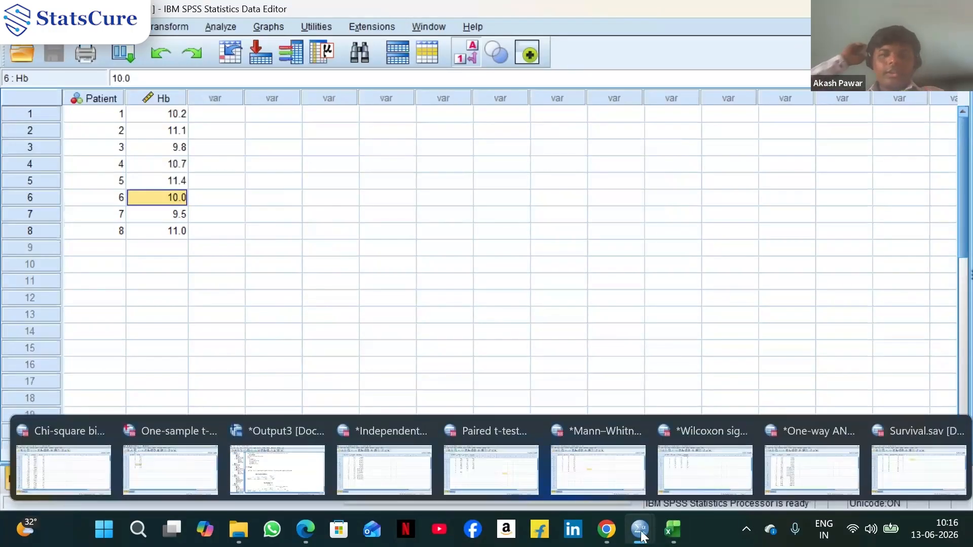
click(300, 479)
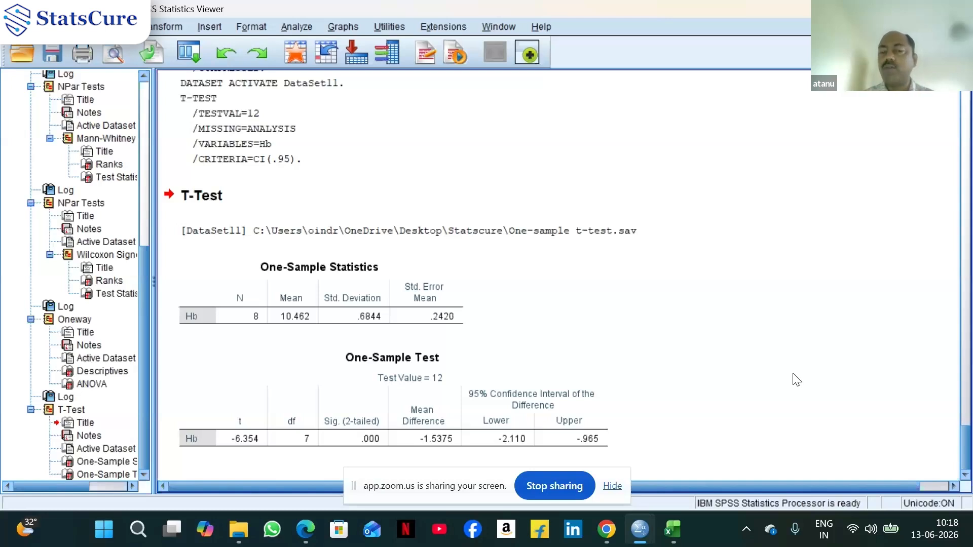
Return to the dataset and rerun the one-sample t-test on Hb with the test value set to 14
mouse_move(647, 534)
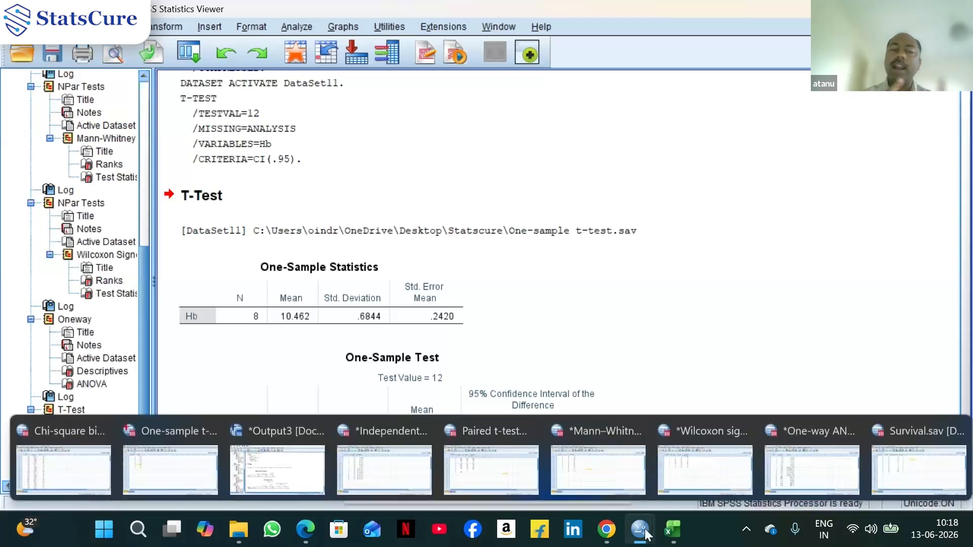
click(199, 426)
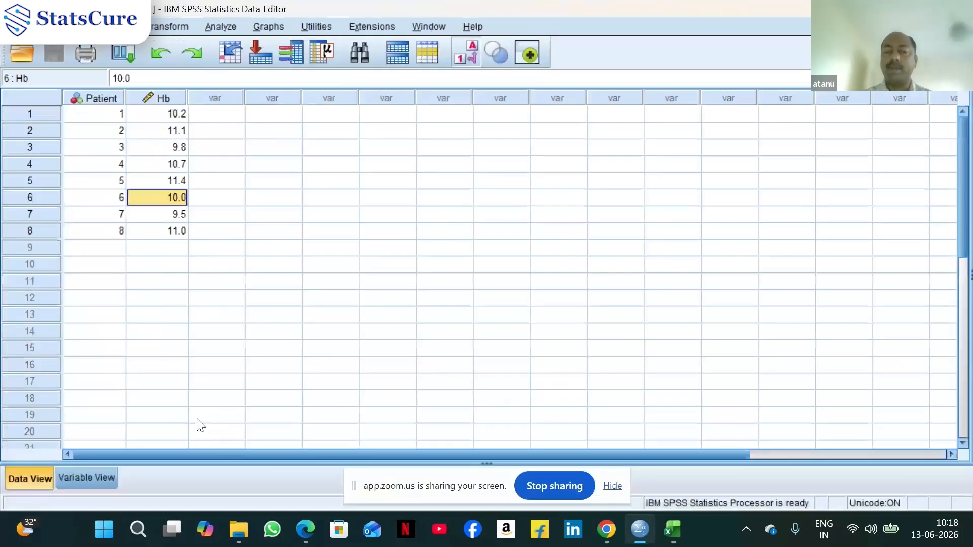
click(124, 56)
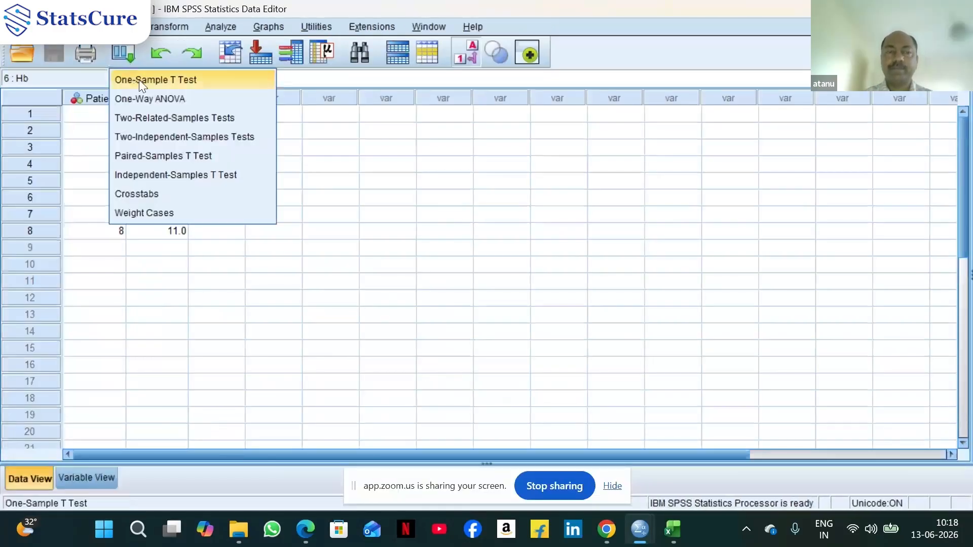
click(138, 81)
double_click(545, 312)
click(545, 312)
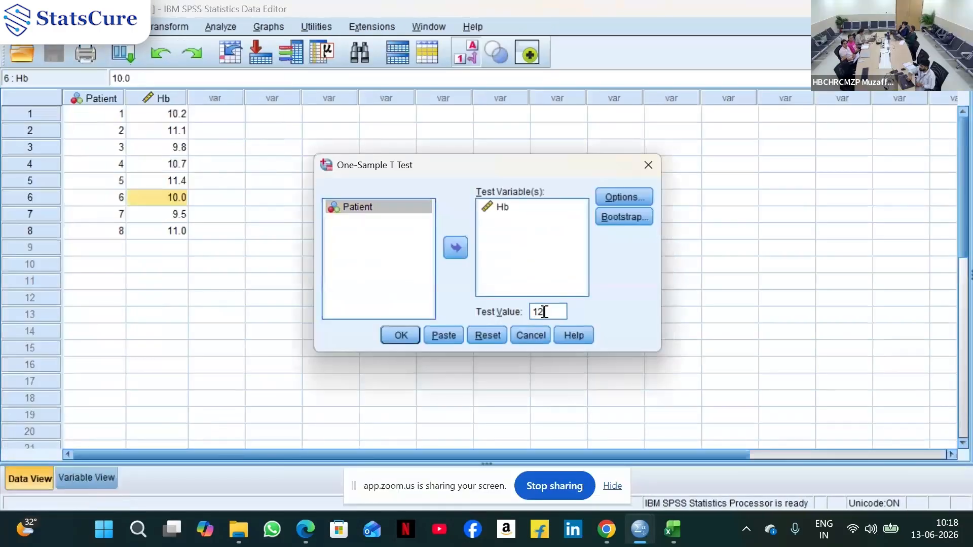
key(BackSpace)
text(4)
click(405, 334)
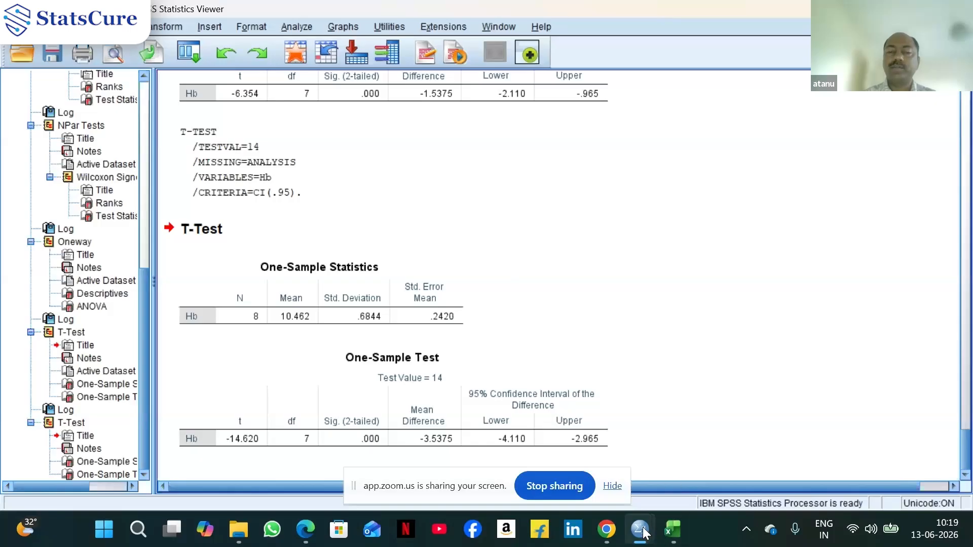
Return to the dataset and rerun the one-sample t-test on Hb with the test value set to 10
mouse_move(643, 532)
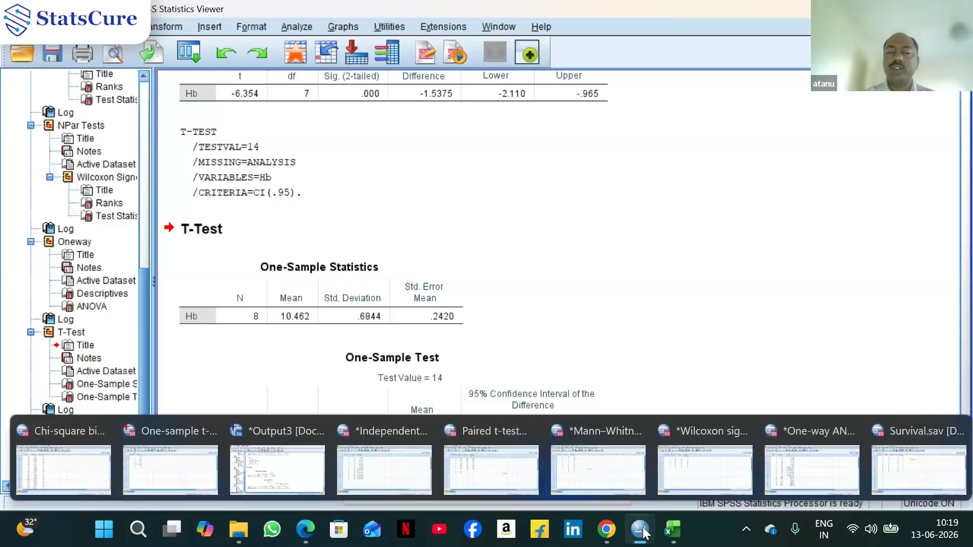
click(184, 470)
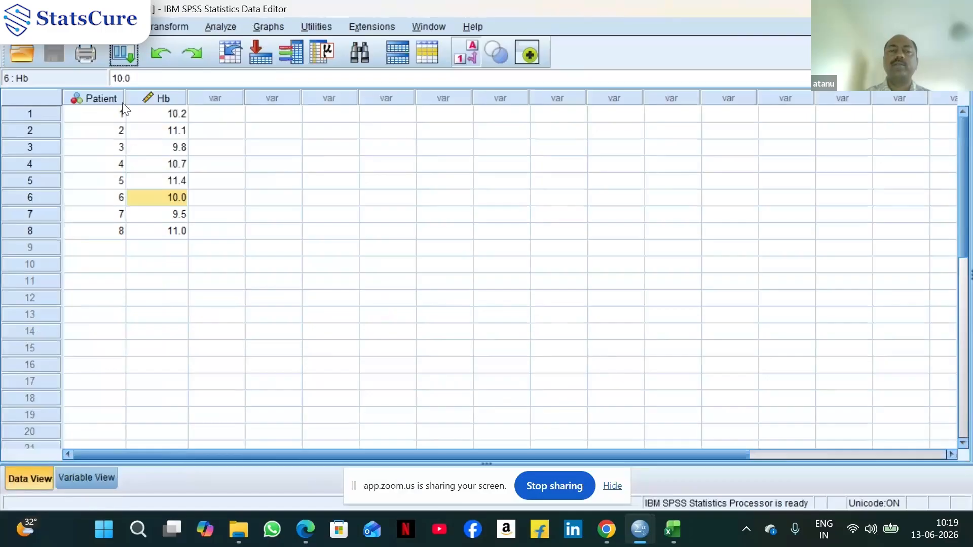
click(123, 55)
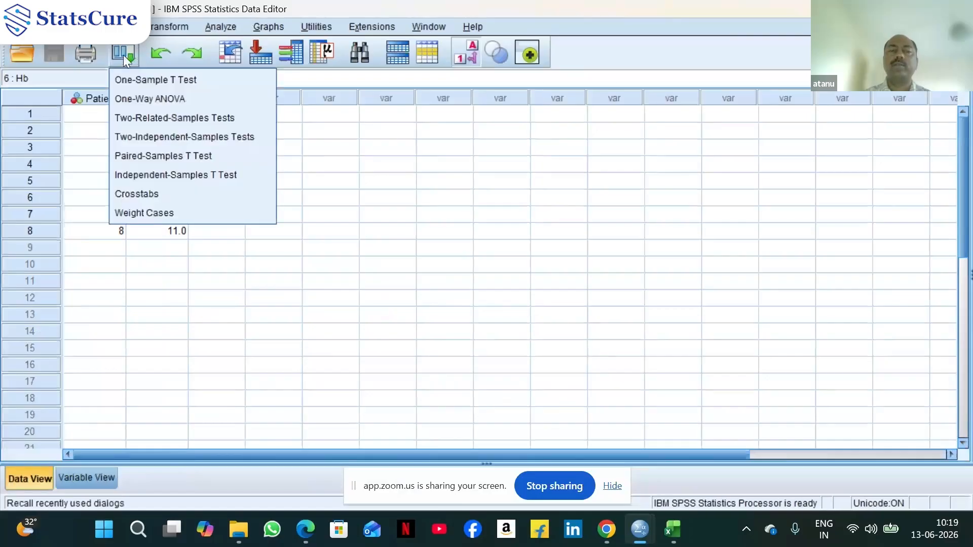
click(138, 80)
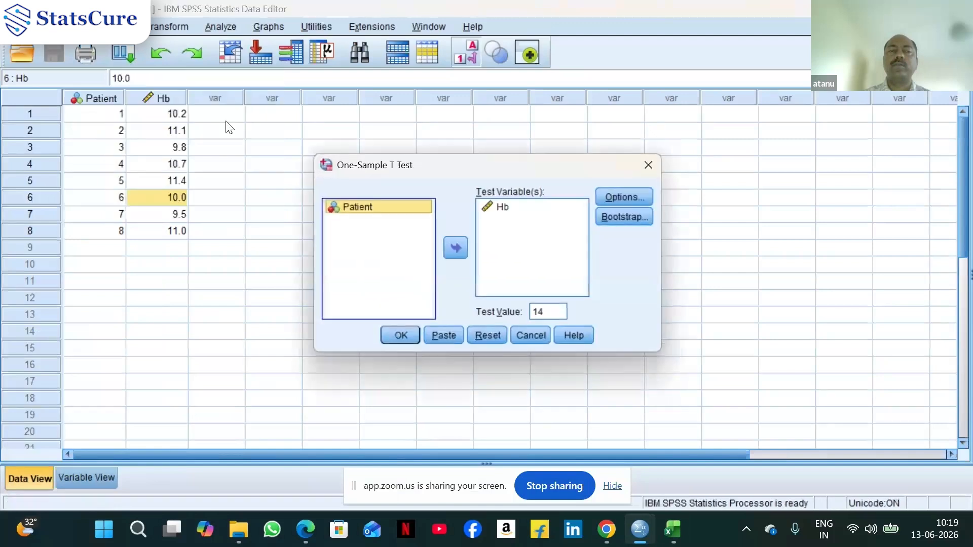
double_click(558, 313)
click(558, 313)
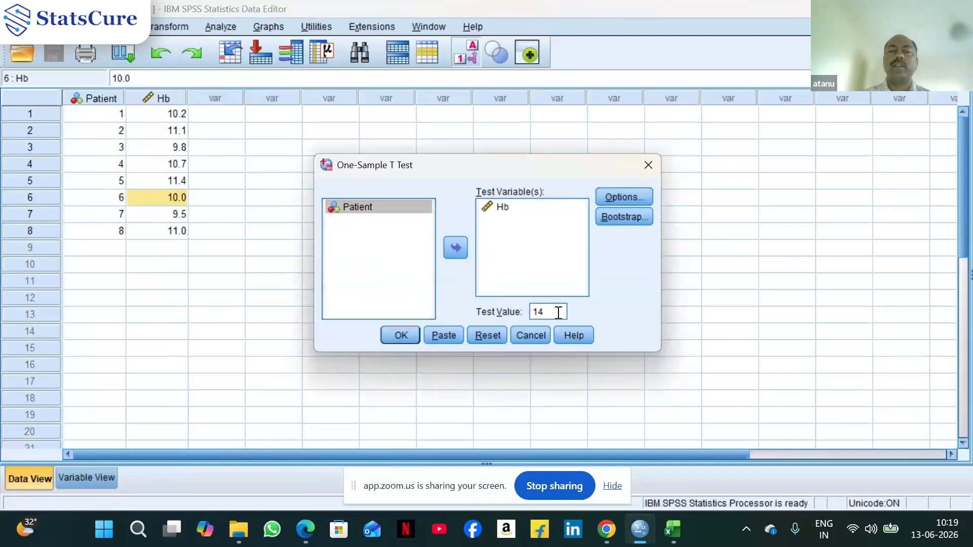
key(BackSpace)
text(0)
click(397, 338)
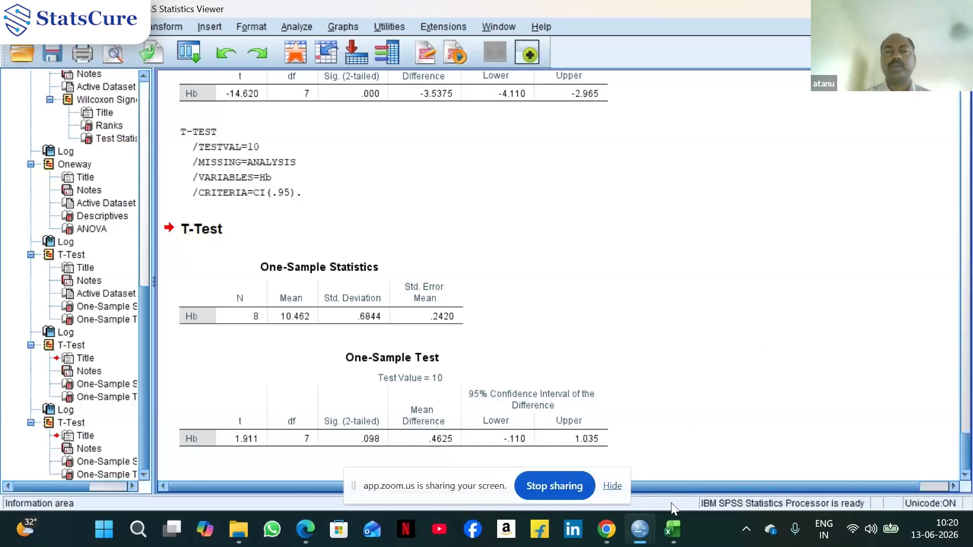
Switch to the independent-samples dataset window and widen the TumorSize column
mouse_move(640, 532)
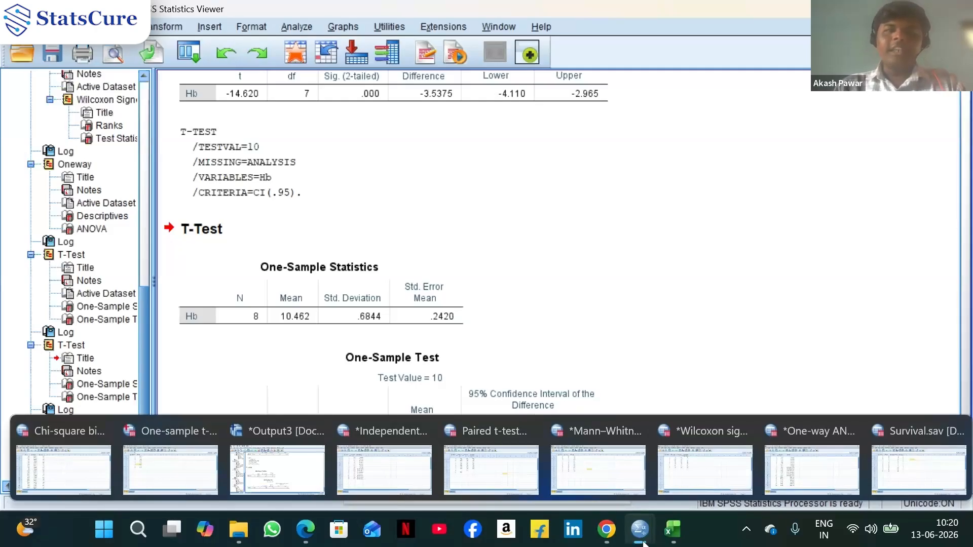
click(385, 460)
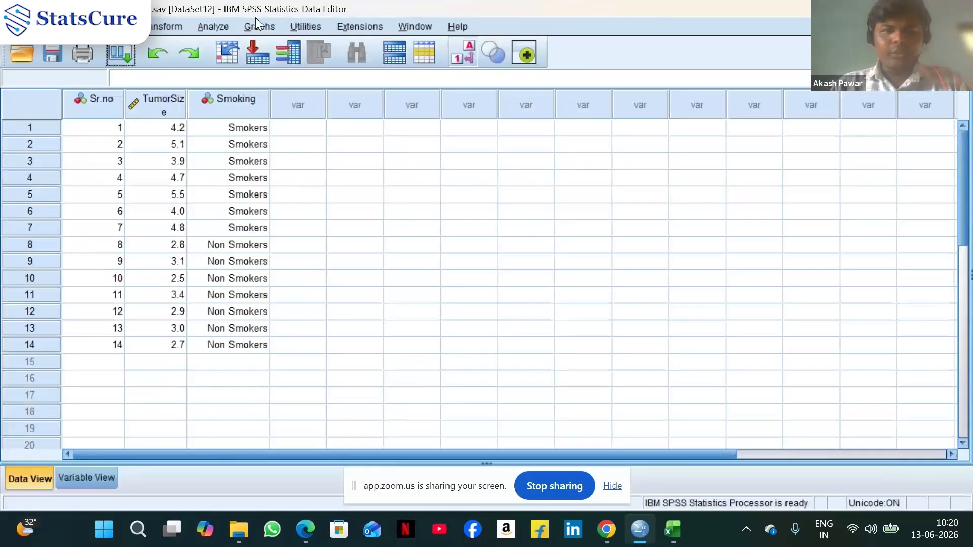
drag(187, 101, 193, 102)
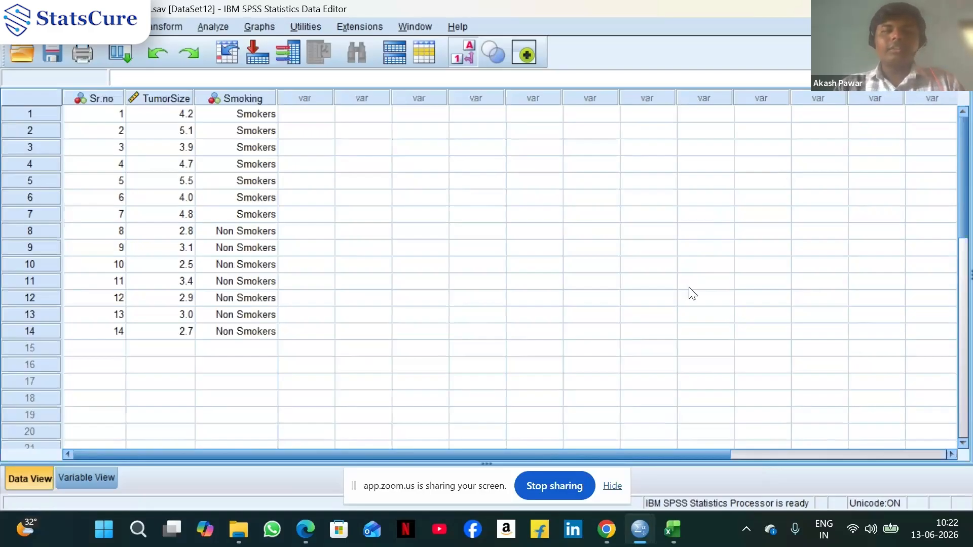
mouse_move(607, 530)
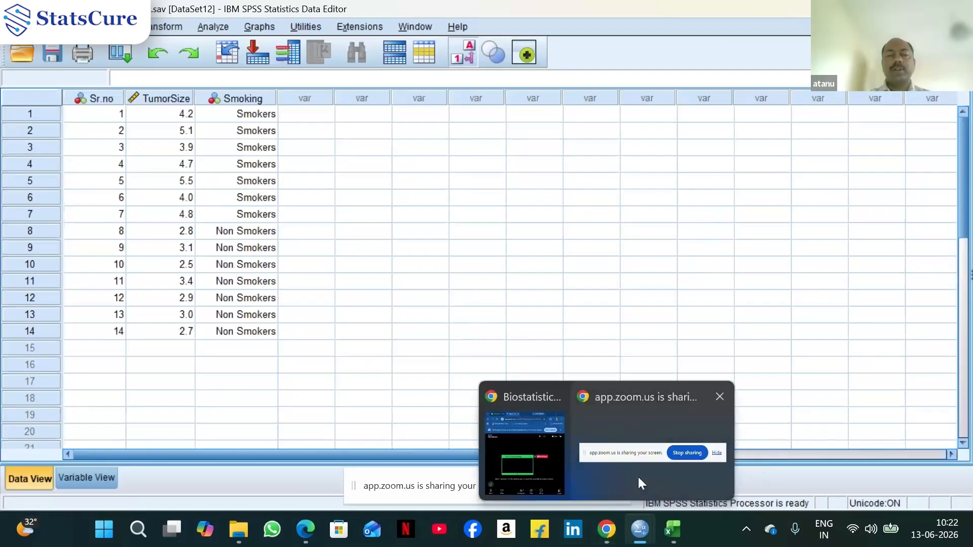
mouse_move(544, 466)
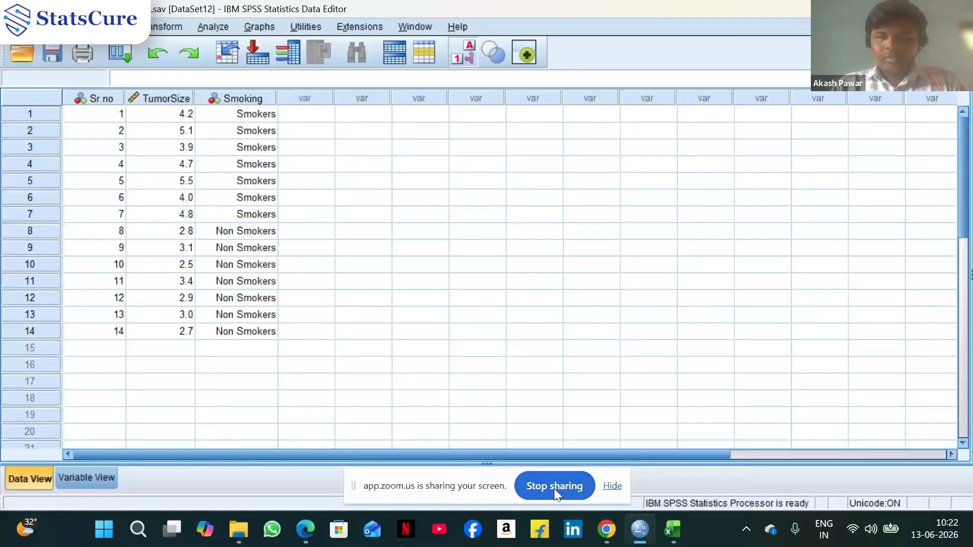
click(554, 489)
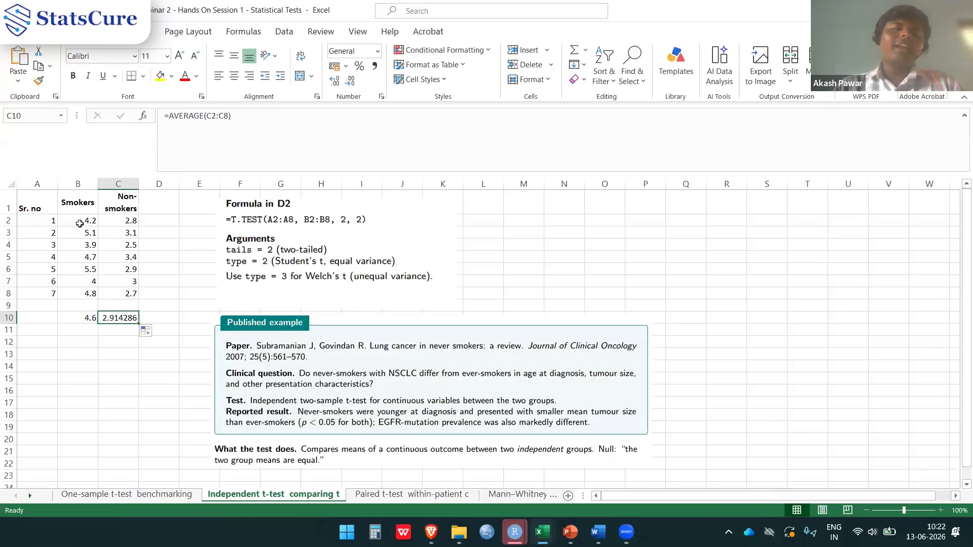
Inspect the smokers and non-smokers values and the average formulas beneath each column in the Excel sheet
click(77, 209)
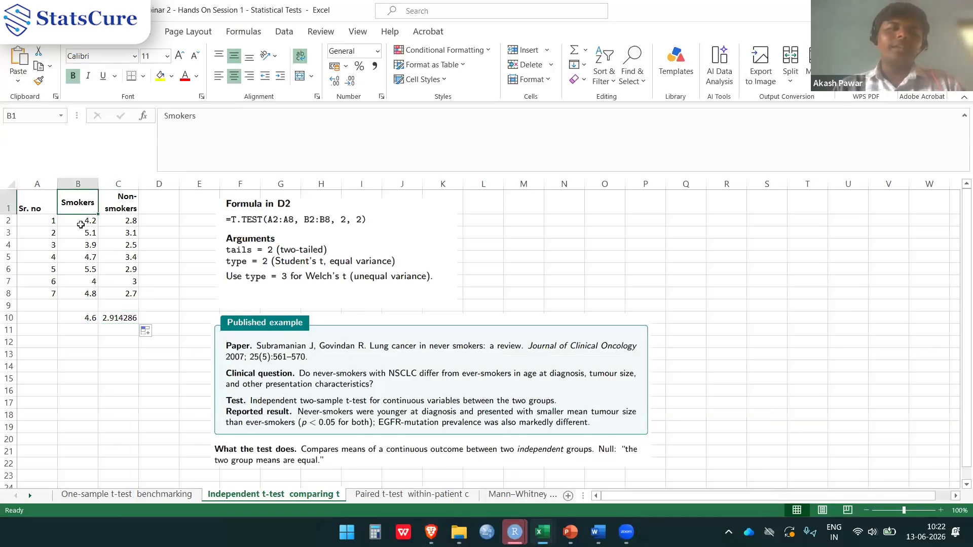
drag(78, 220, 79, 300)
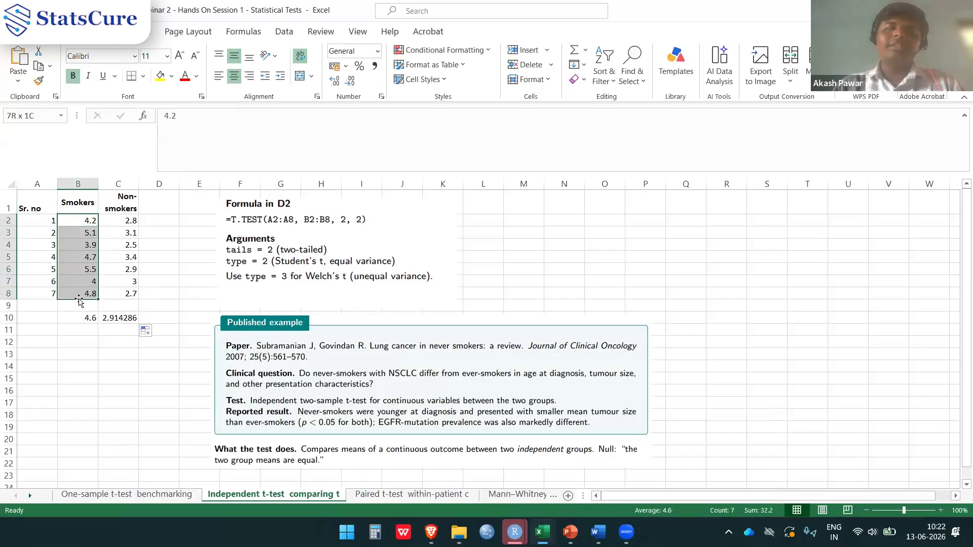
click(126, 222)
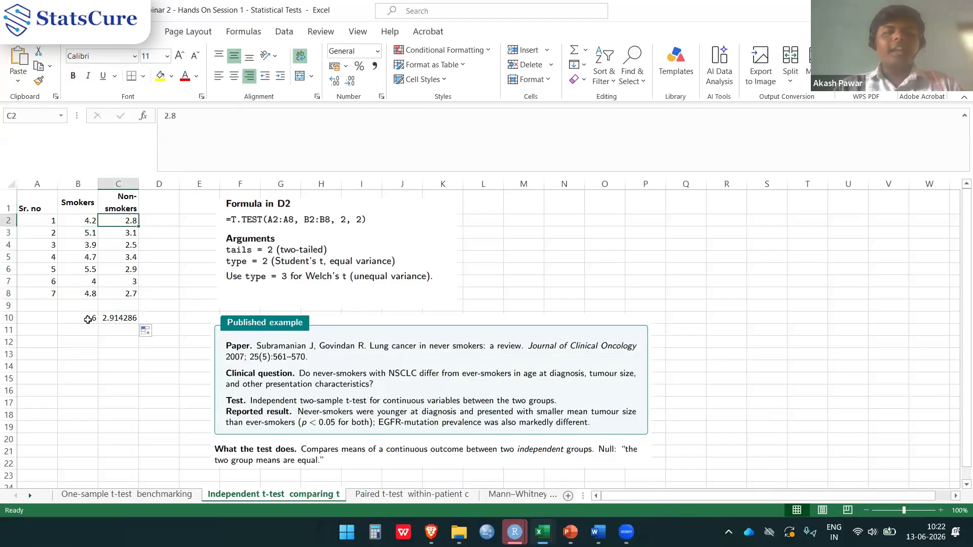
click(87, 319)
double_click(89, 319)
key(Return)
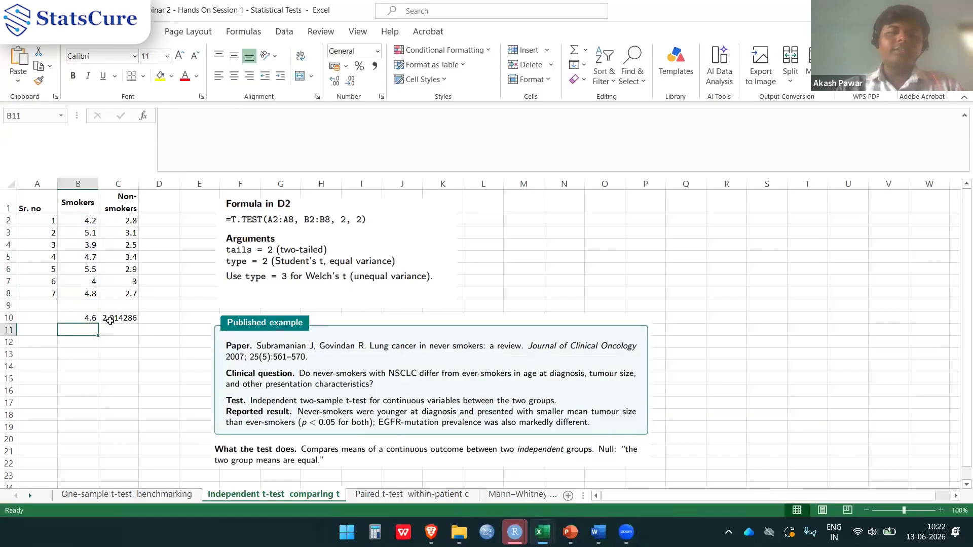
double_click(107, 318)
key(Return)
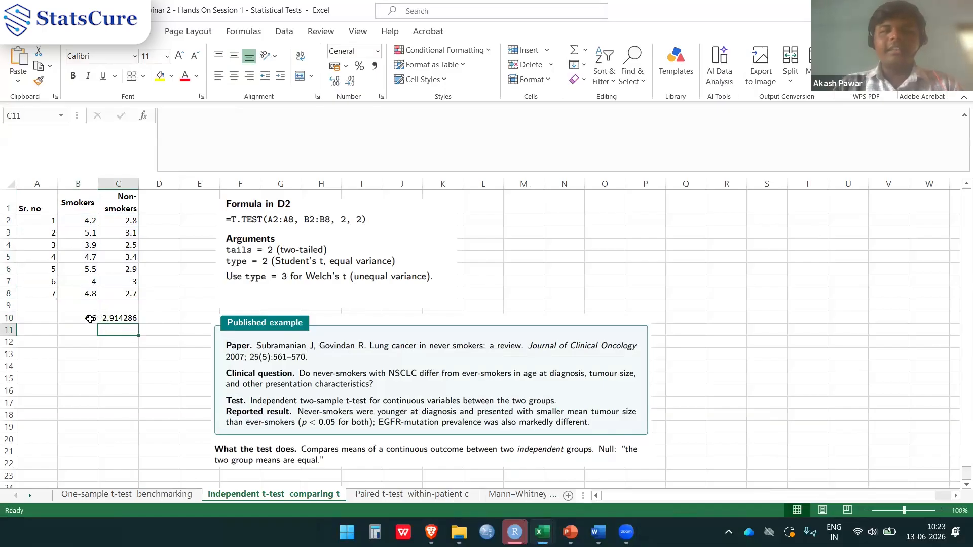
click(91, 320)
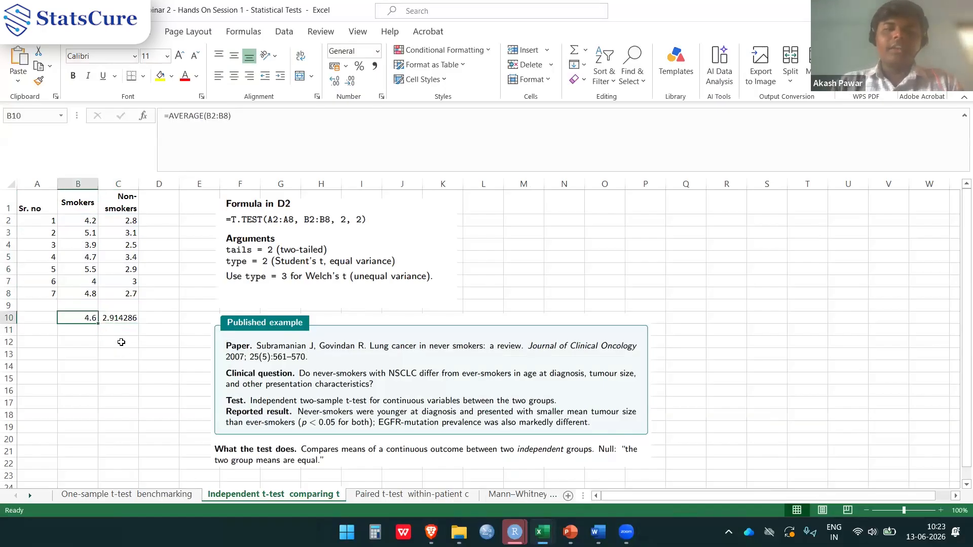
click(118, 315)
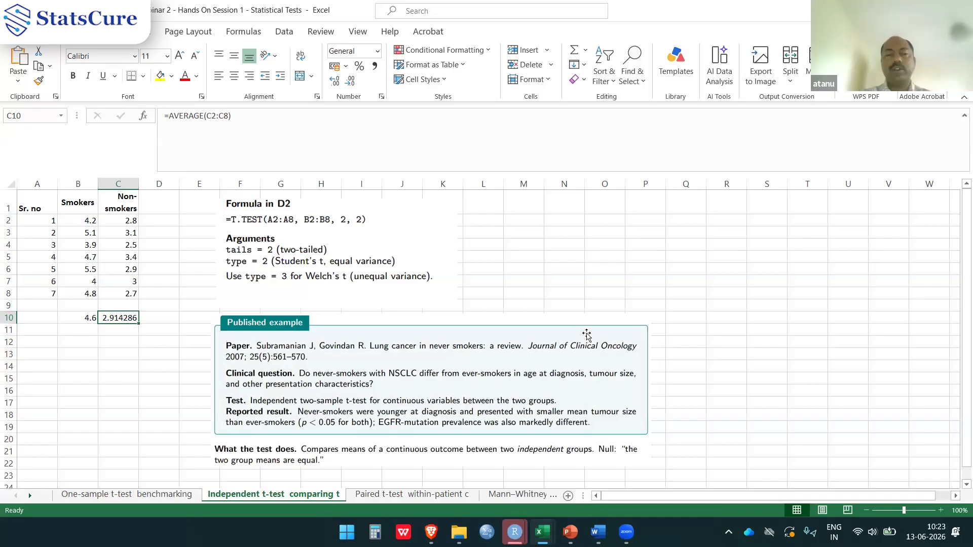
Examine the T.TEST formula notes and the published example panels on the sheet
click(516, 358)
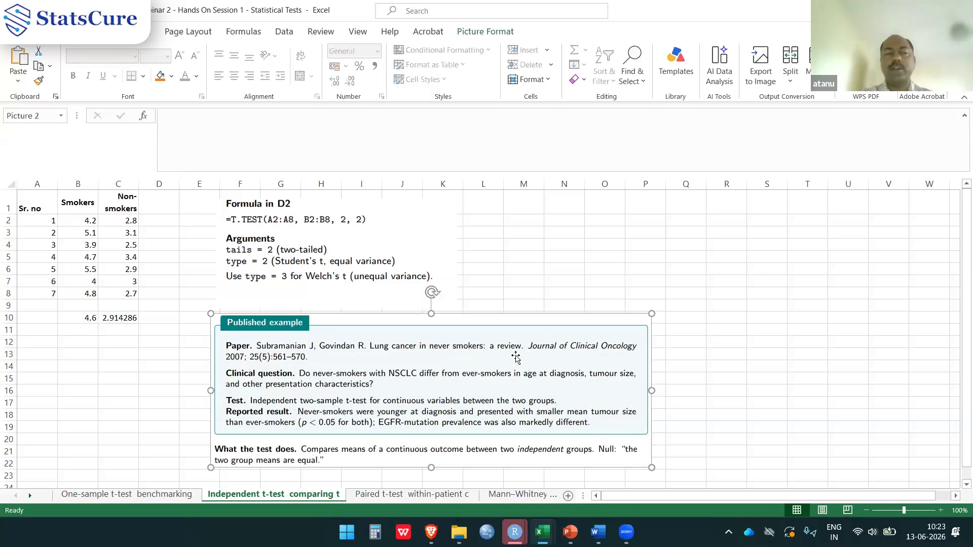
click(506, 293)
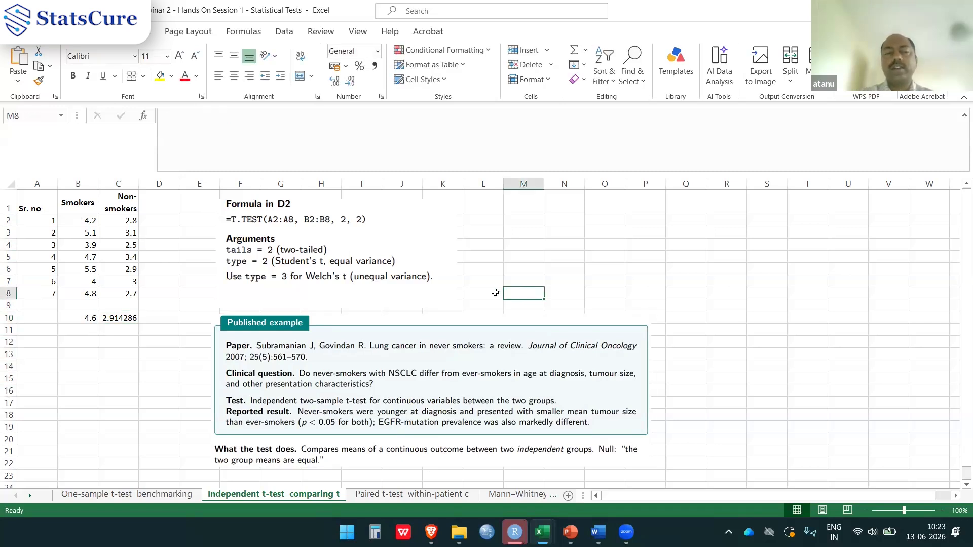
click(495, 293)
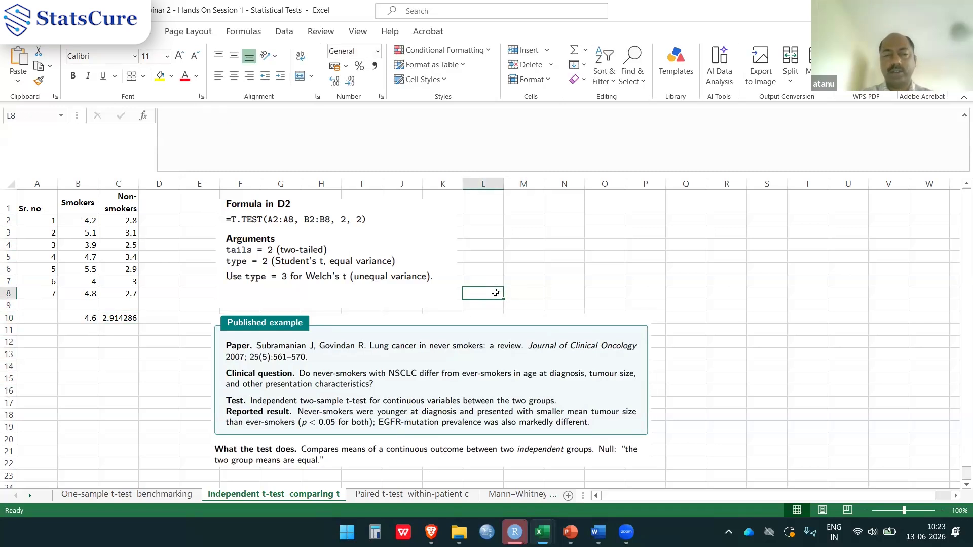
click(372, 271)
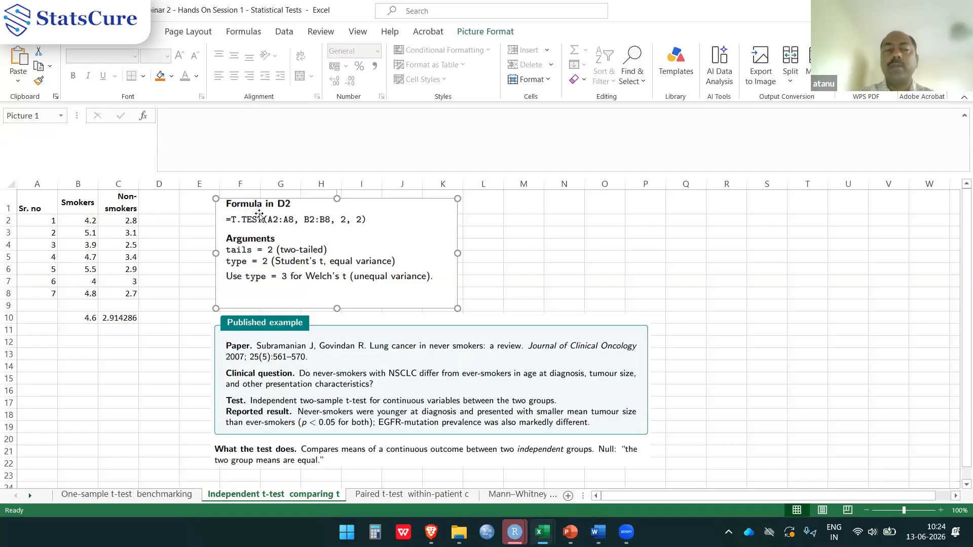
key(Left)
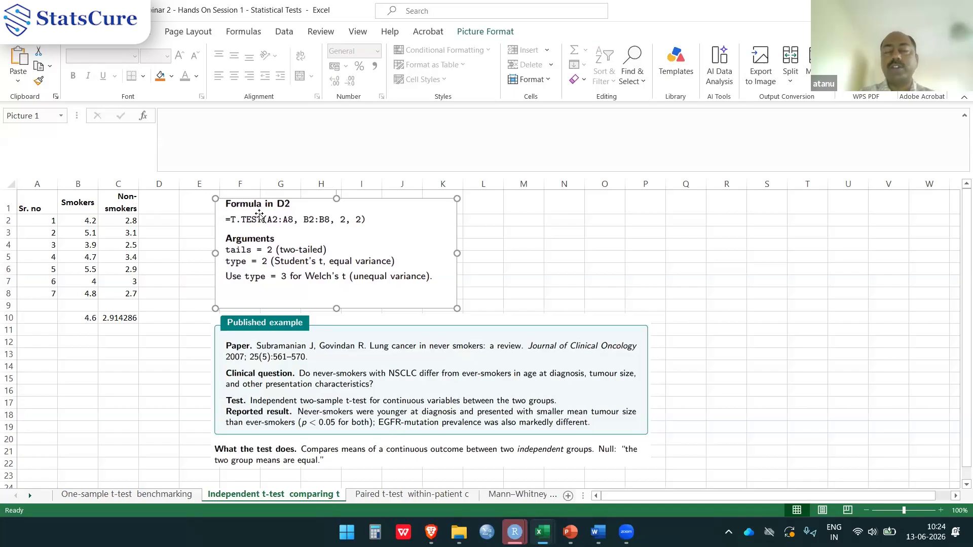
click(575, 233)
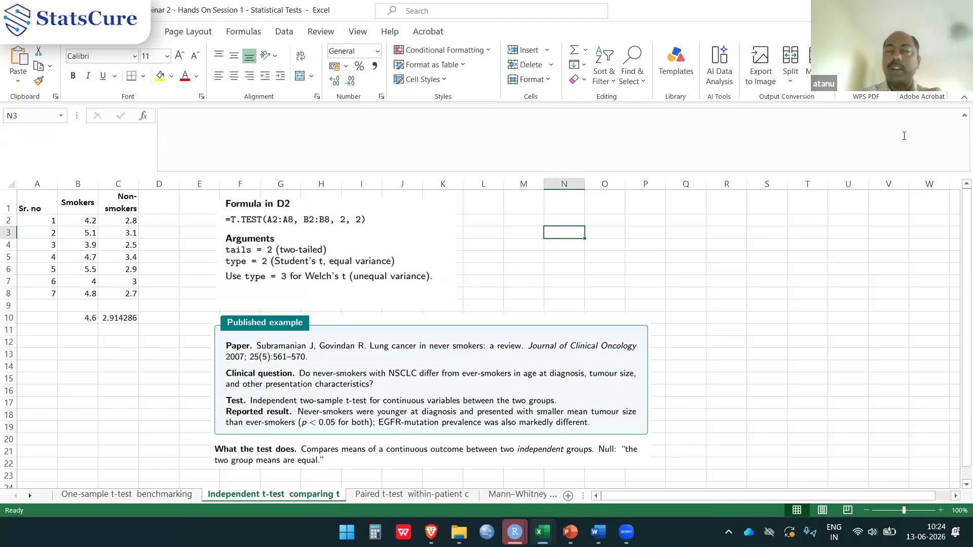
click(904, 135)
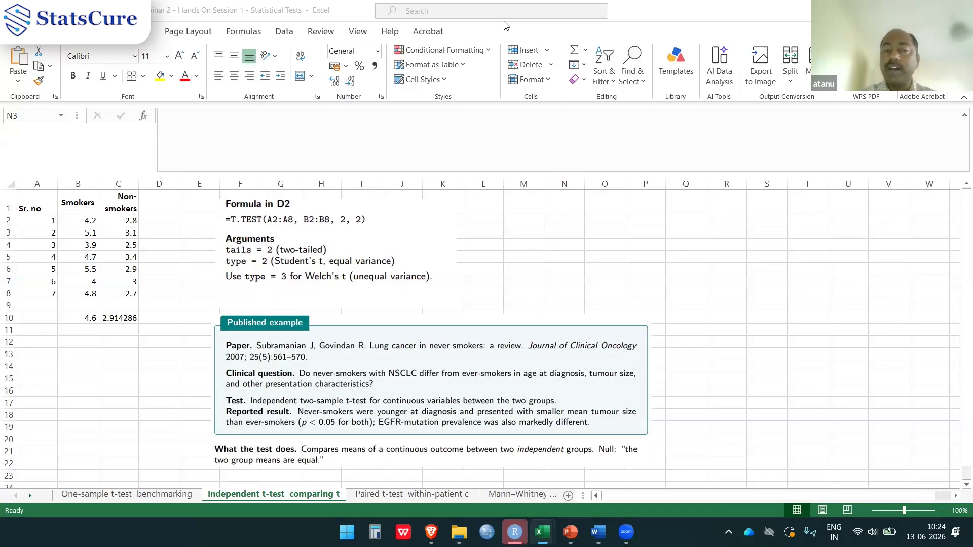
click(454, 251)
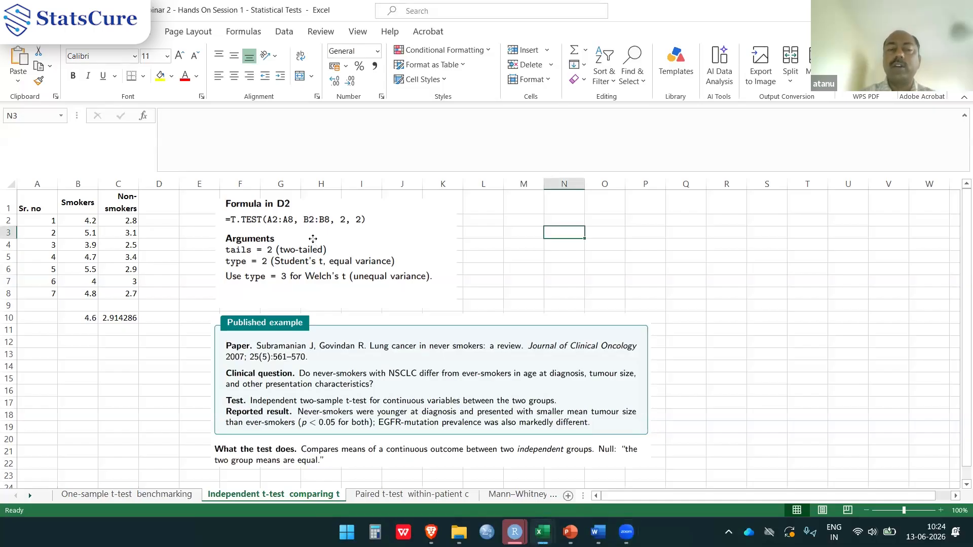
click(315, 241)
drag(317, 239, 631, 247)
drag(398, 358, 692, 360)
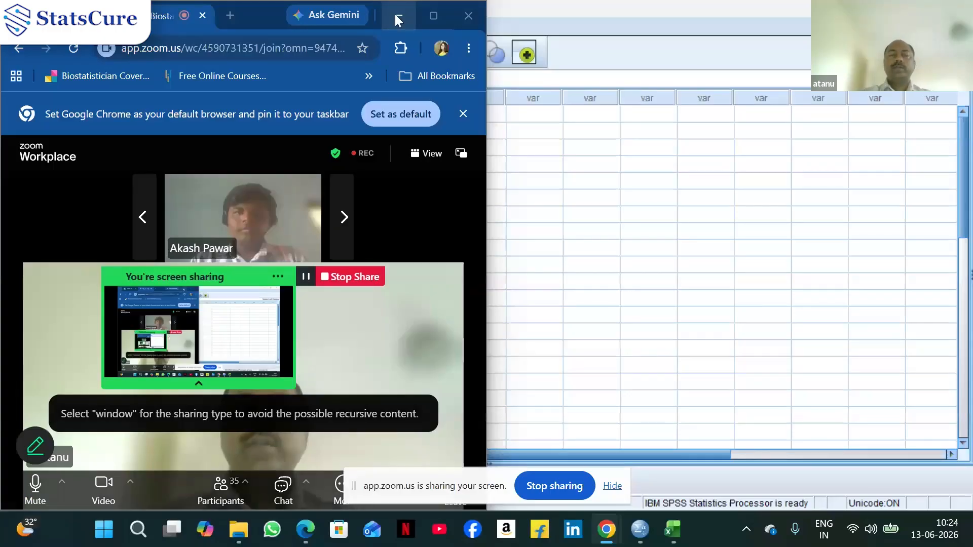
click(394, 15)
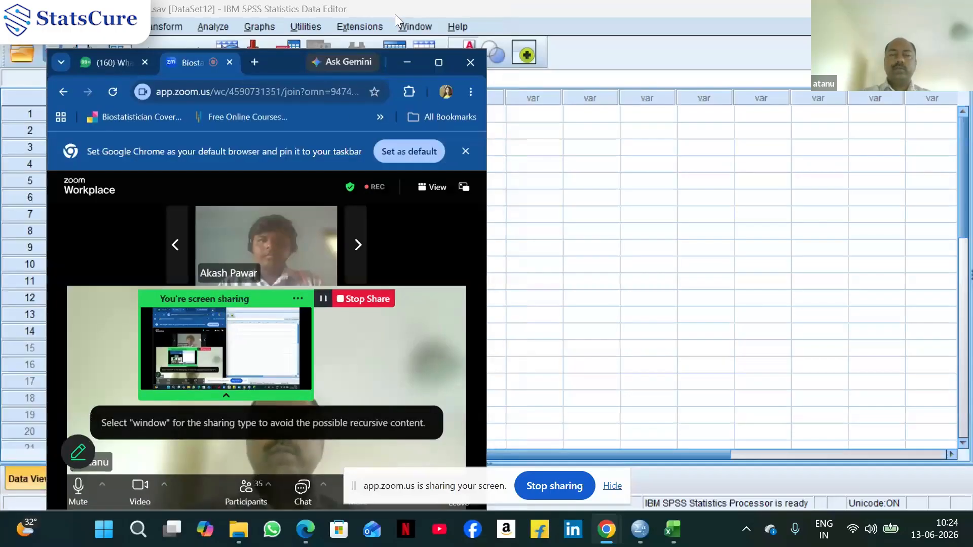
click(407, 231)
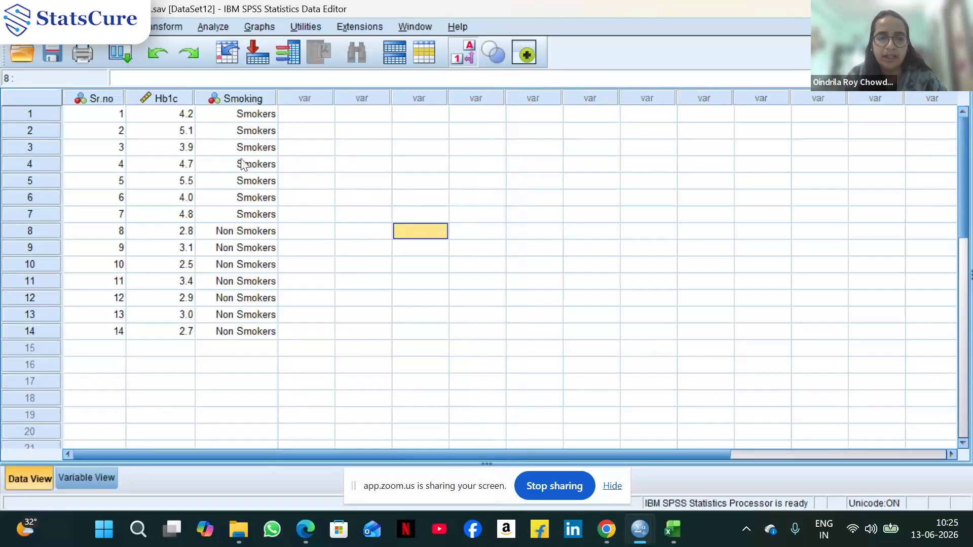
Display the Smoking groups as numeric codes instead of value labels and review the variable definitions
click(95, 479)
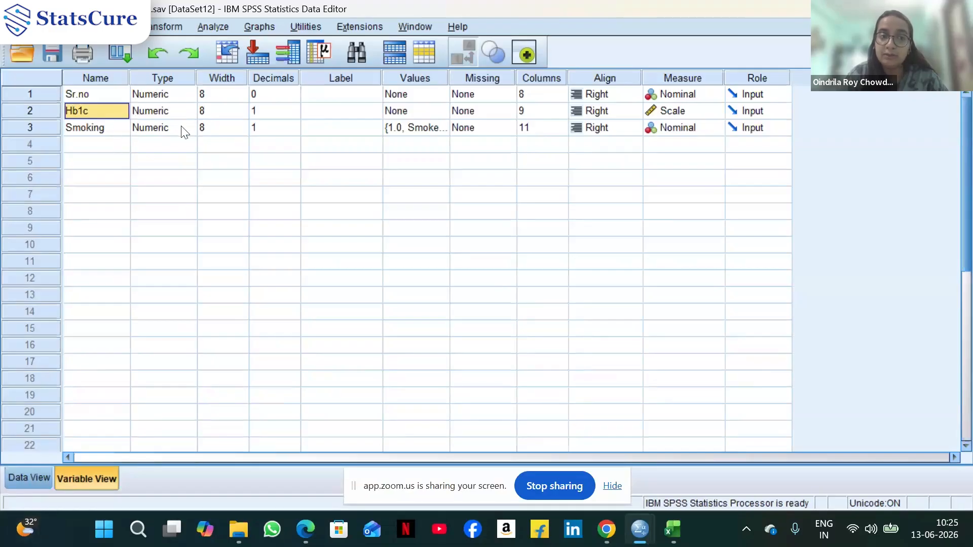
click(31, 478)
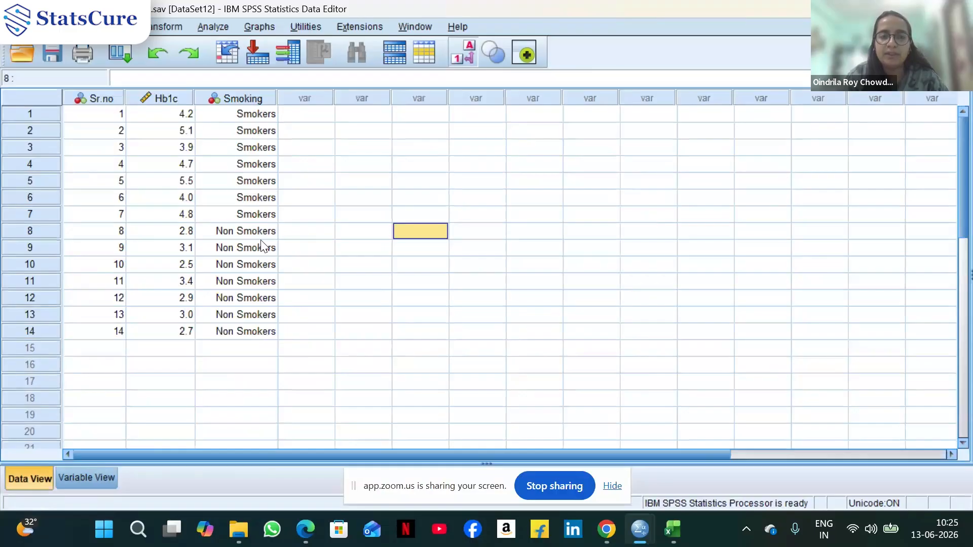
click(463, 48)
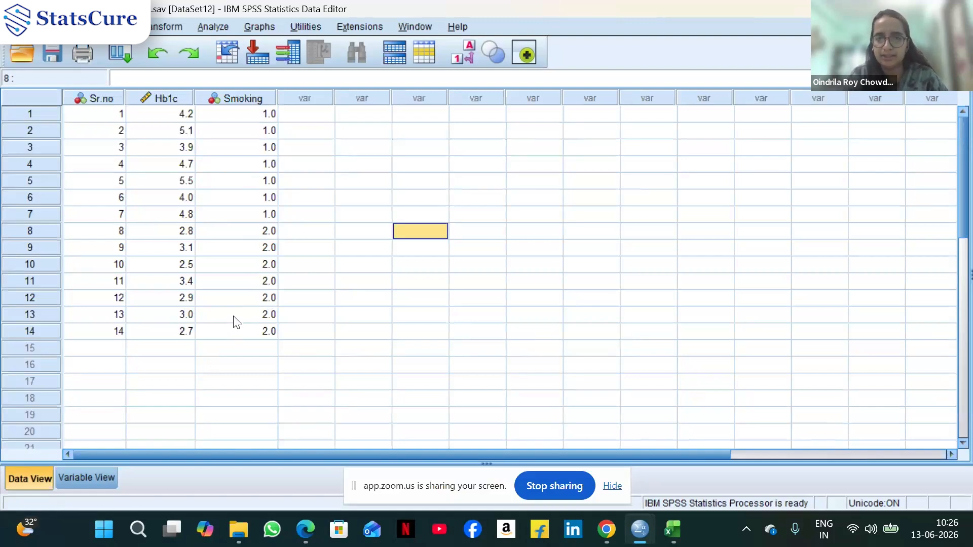
click(89, 482)
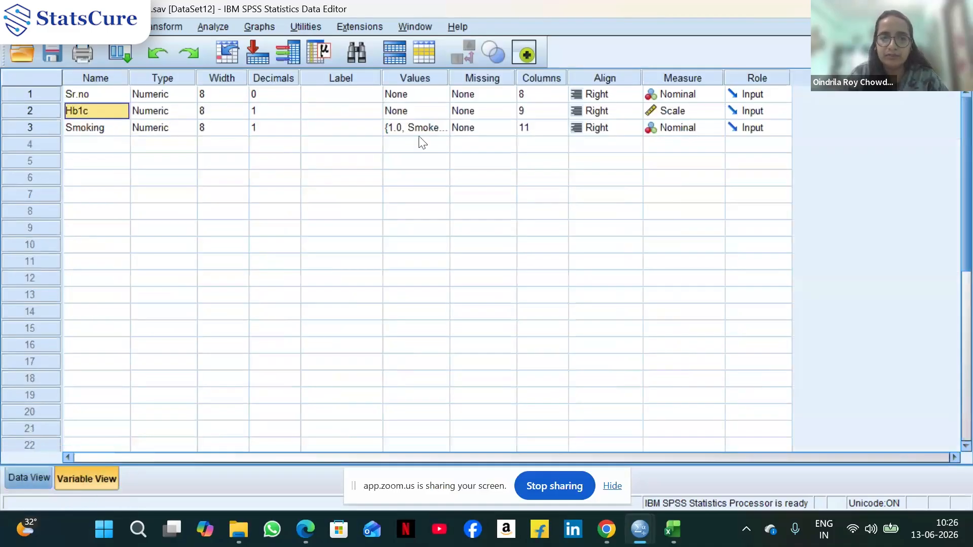
click(31, 481)
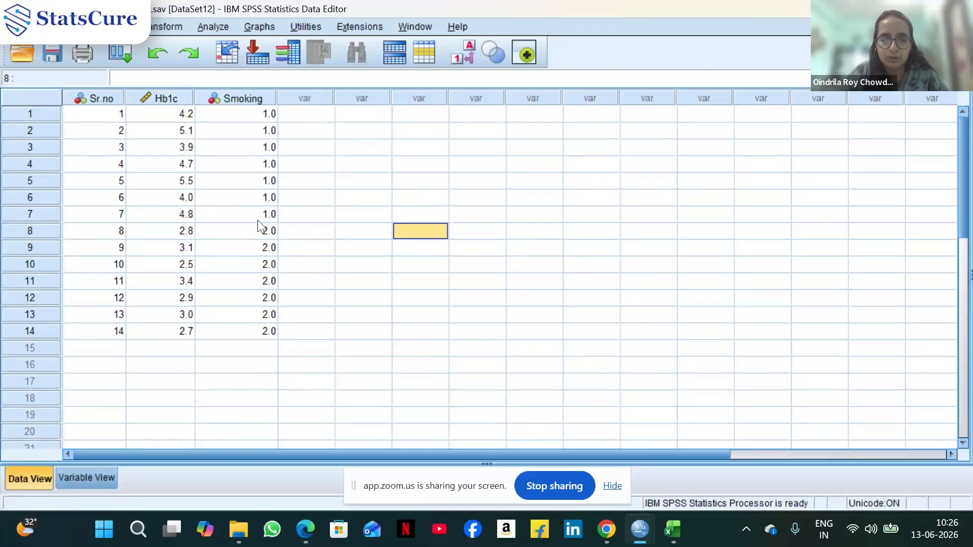
click(108, 480)
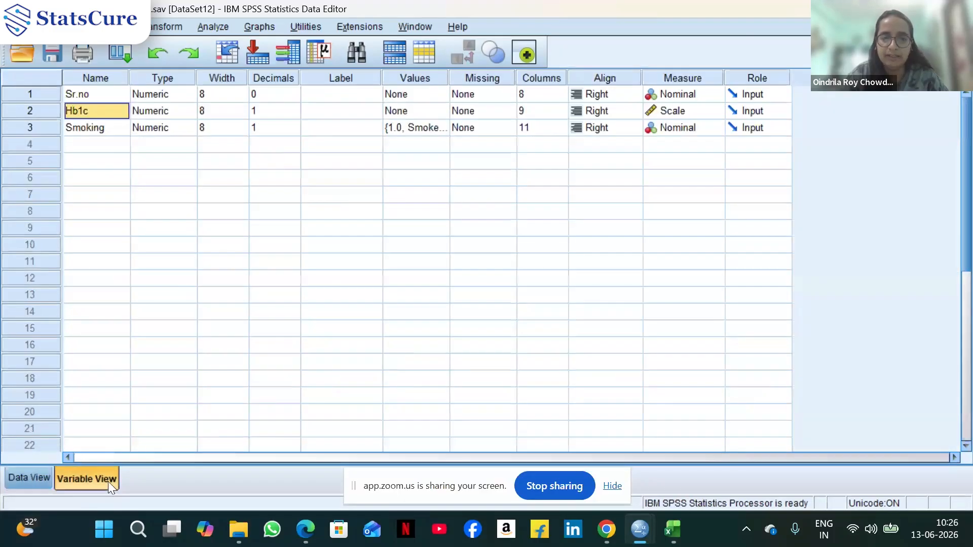
Review the Smoking value labels for codes 1 and 2, then show value labels again in the data grid
double_click(442, 129)
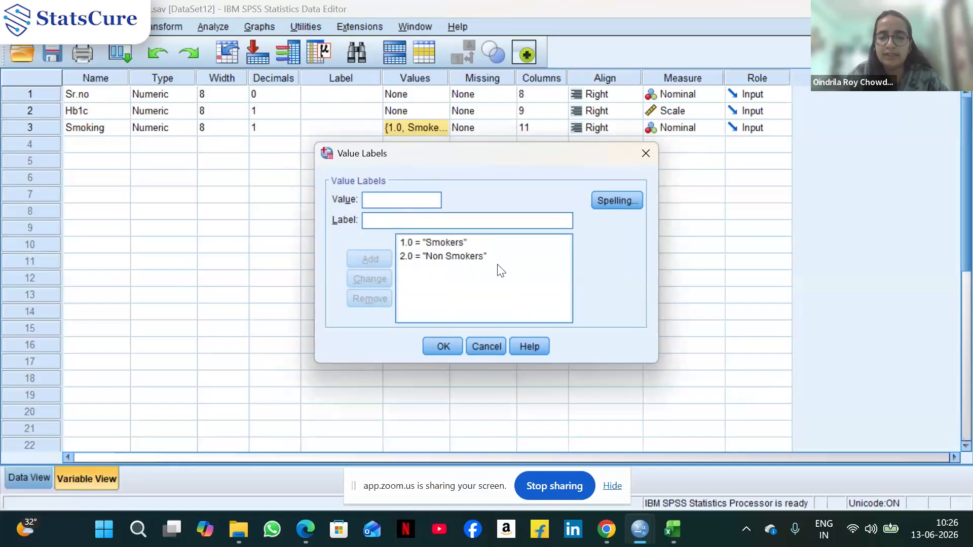
click(442, 346)
click(31, 480)
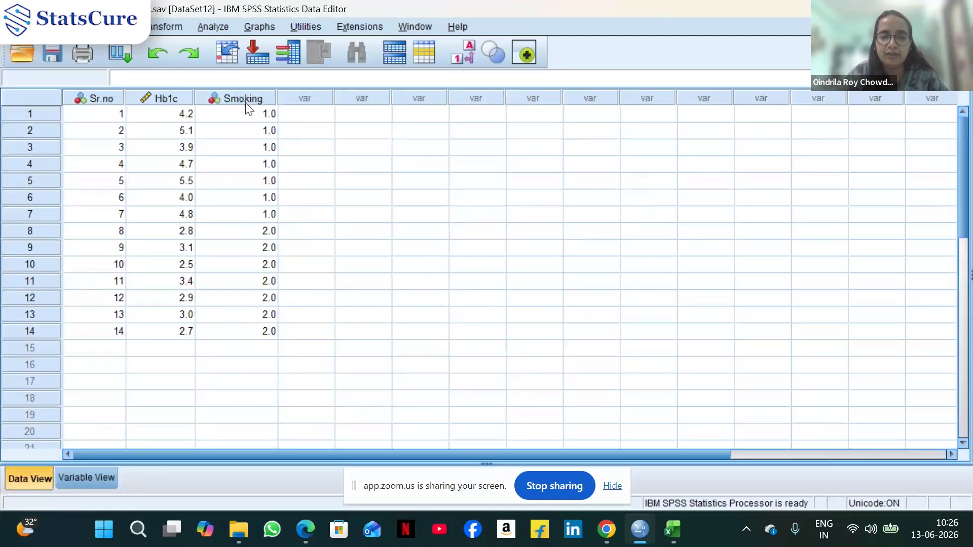
click(466, 57)
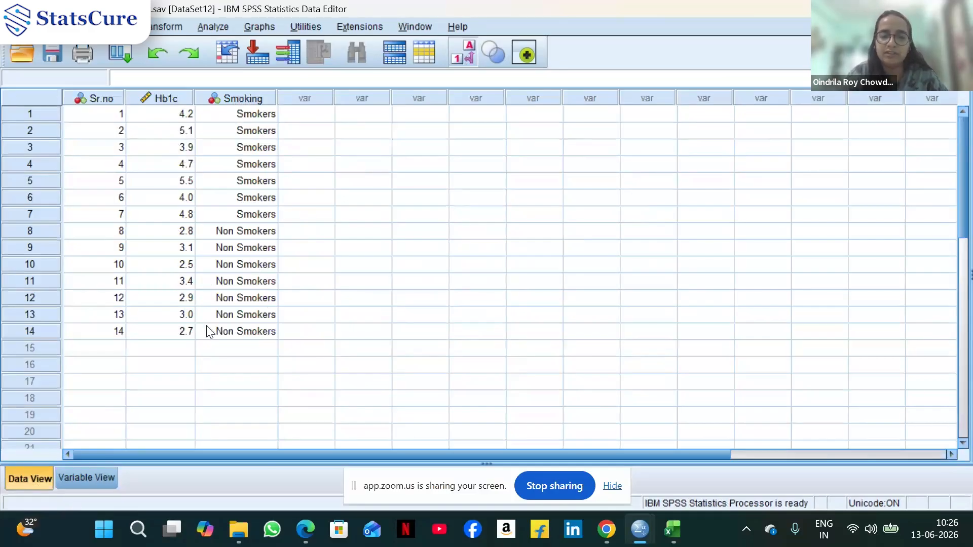
Open the Independent-Samples T Test dialog for the Hb1c and Smoking data
click(87, 477)
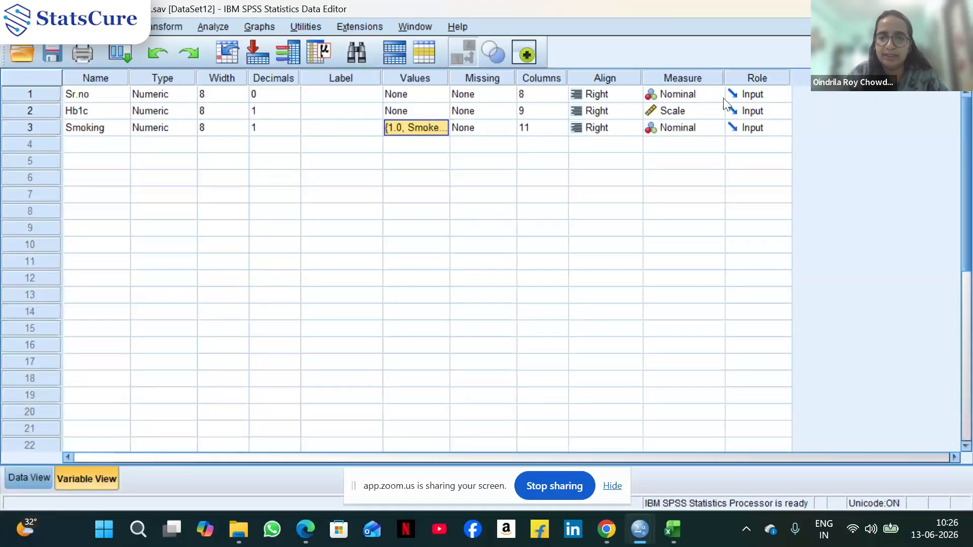
click(26, 478)
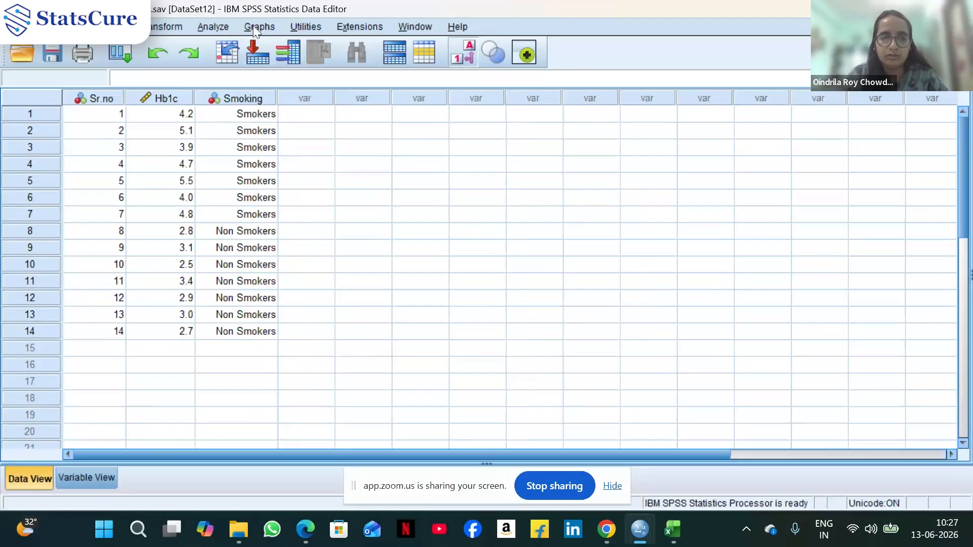
click(217, 28)
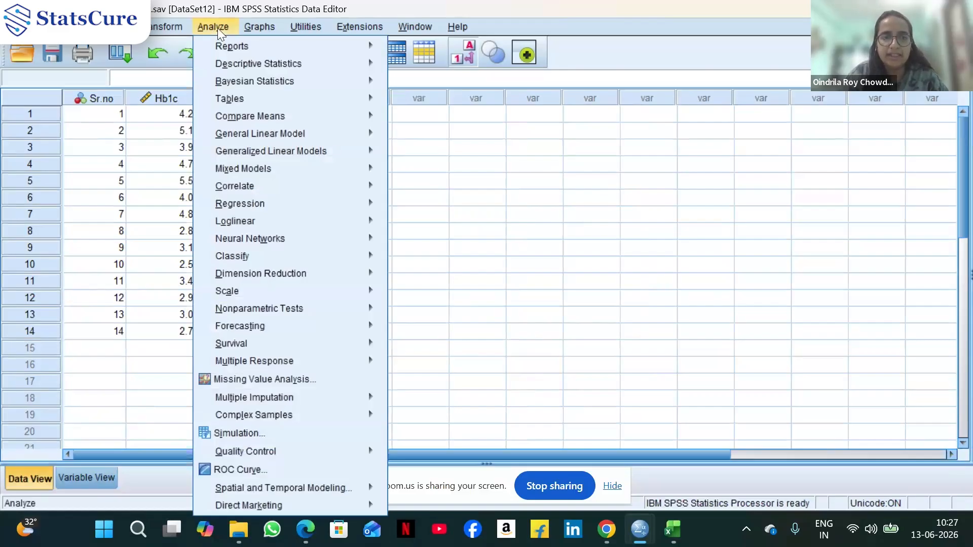
mouse_move(350, 117)
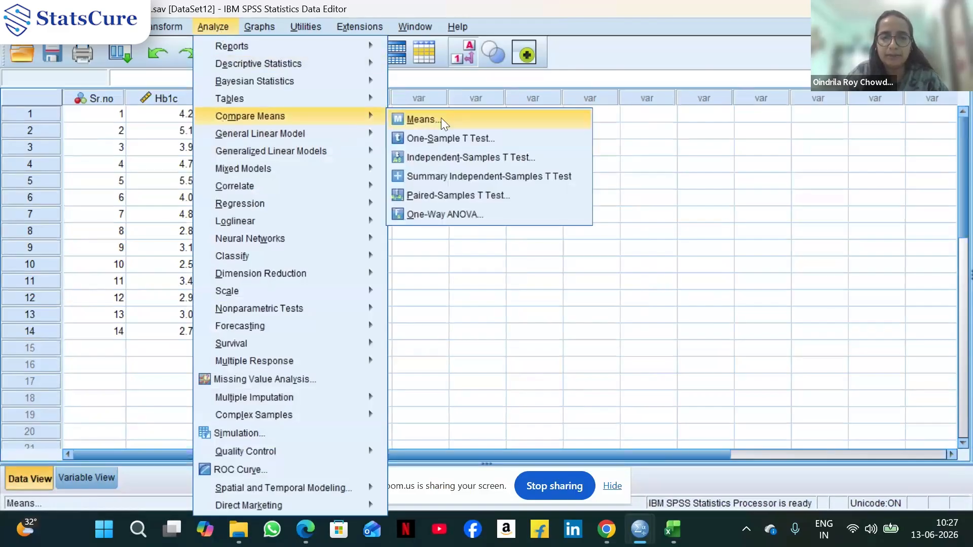
click(456, 161)
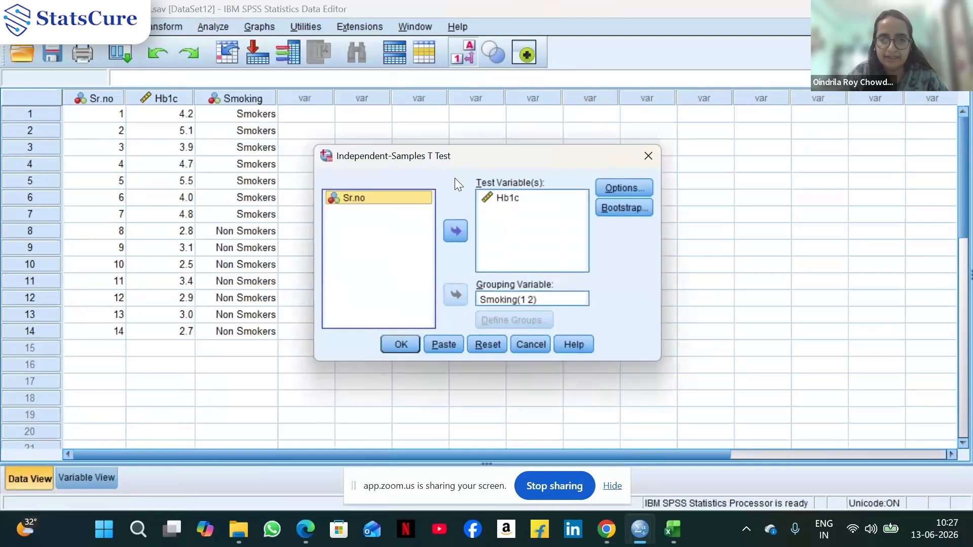
click(503, 198)
click(455, 231)
click(482, 300)
click(455, 294)
click(358, 212)
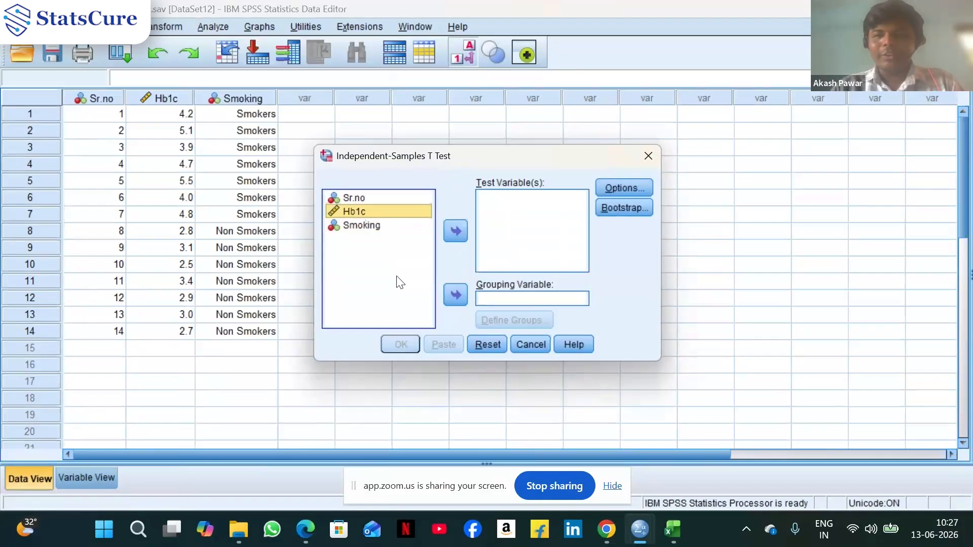
click(537, 344)
Rename the Hb1c variable to TumorSize and return to the data grid
double_click(172, 98)
click(100, 95)
double_click(100, 98)
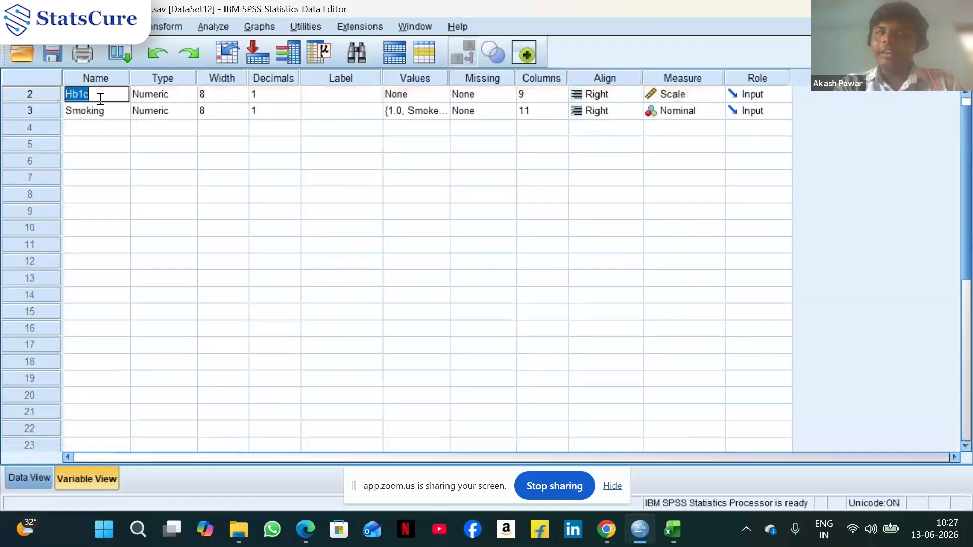
text(Tu)
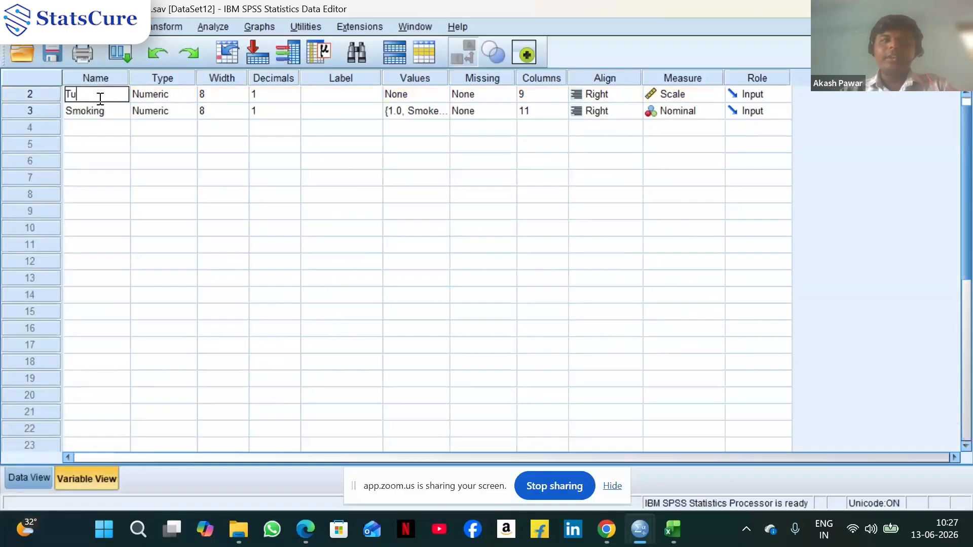
text(morSize)
click(38, 478)
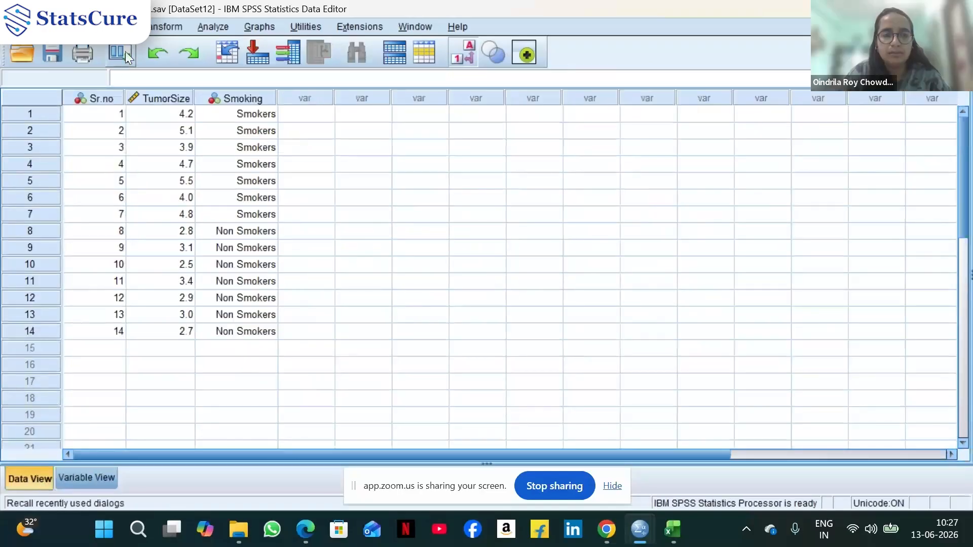
Open the Independent-Samples T Test dialog from Compare Means
click(213, 28)
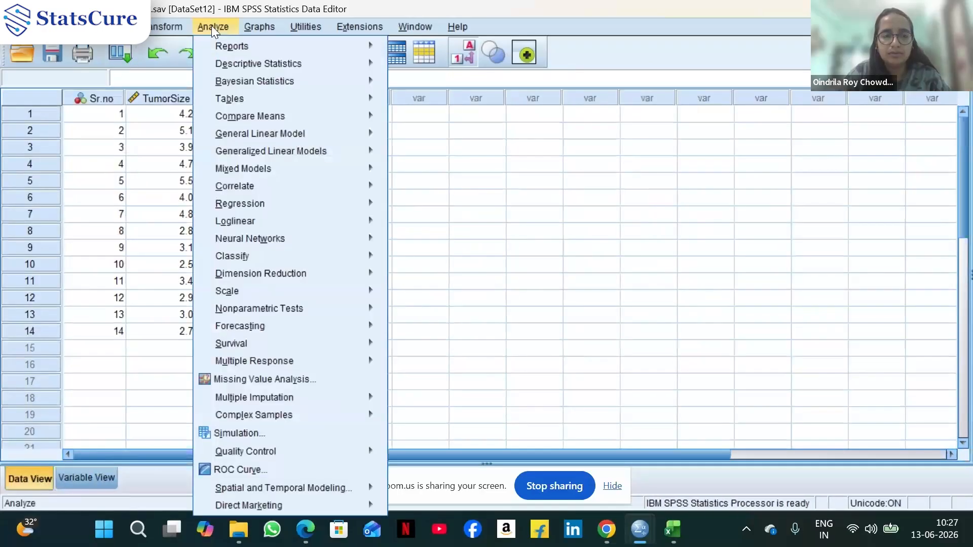
click(157, 162)
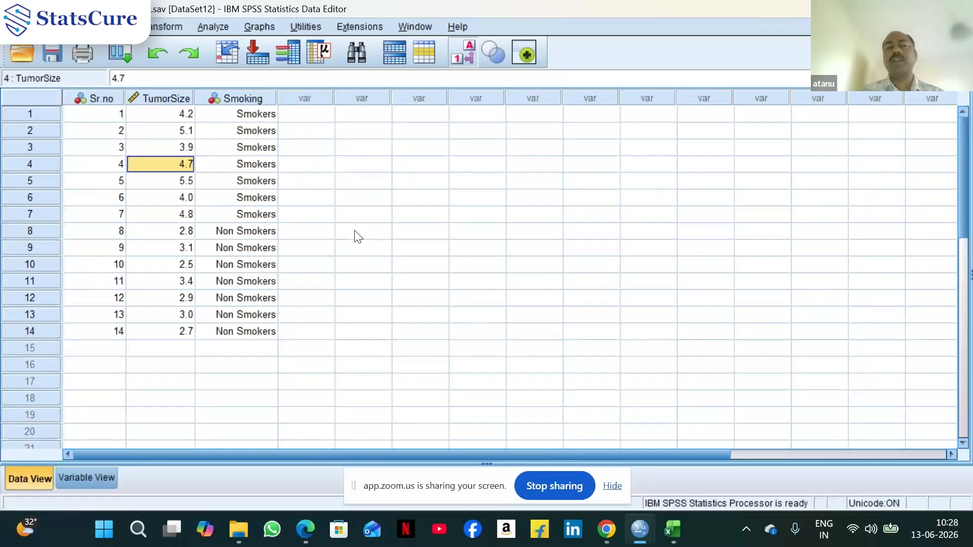
click(217, 25)
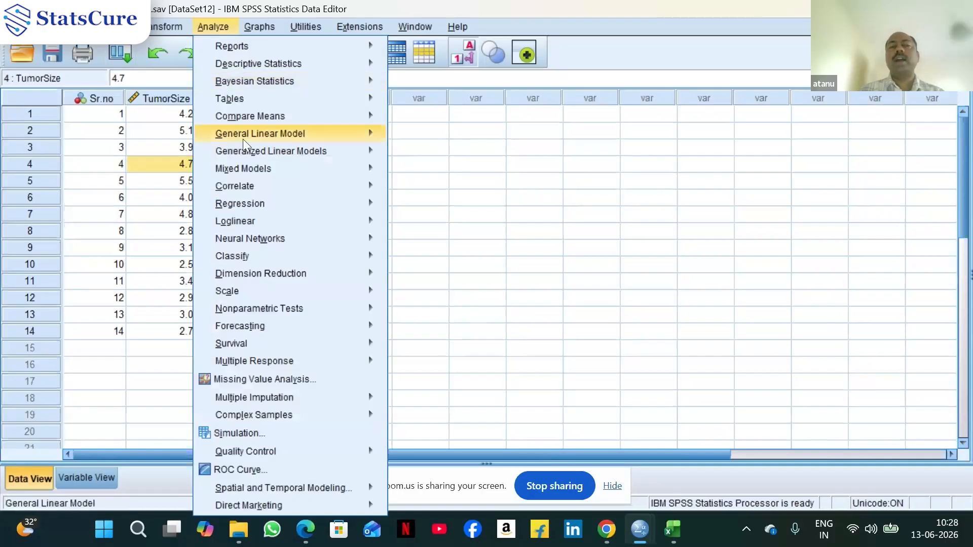
mouse_move(268, 113)
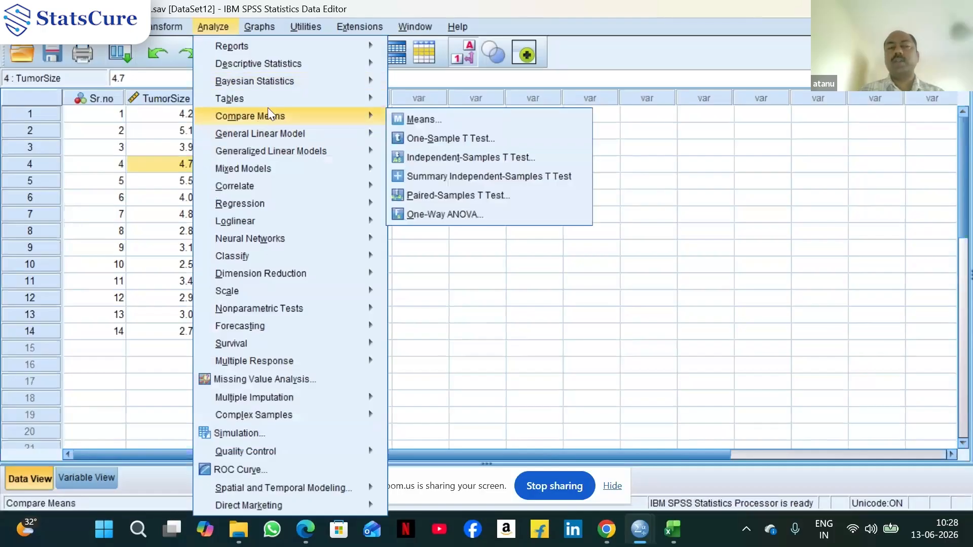
click(431, 156)
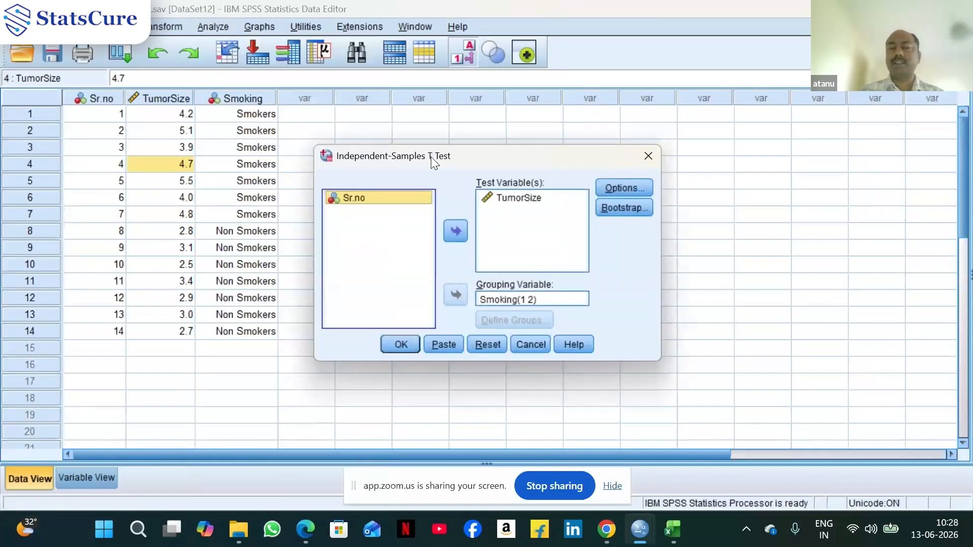
Reassign TumorSize as the test variable and Smoking as the grouping variable
click(512, 198)
click(455, 231)
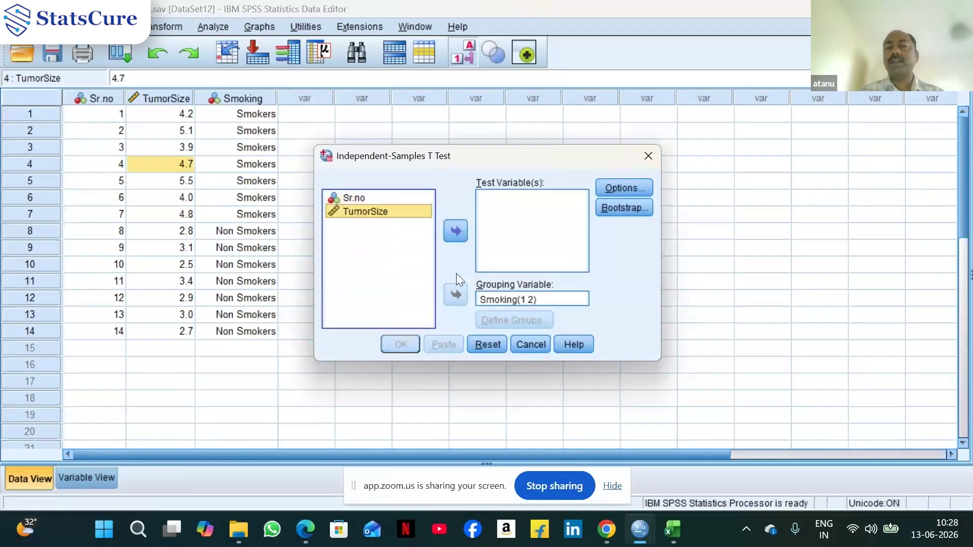
click(486, 299)
click(456, 295)
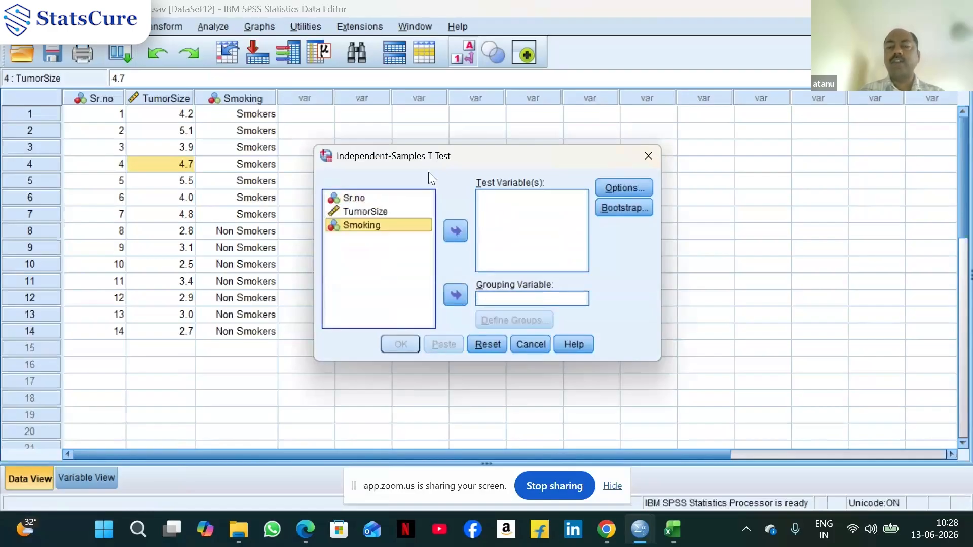
click(369, 216)
click(456, 232)
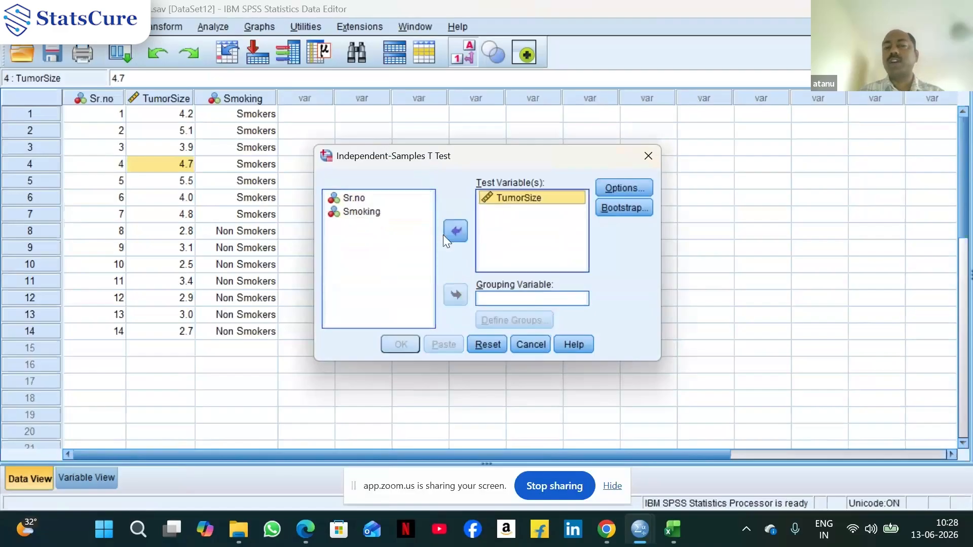
click(361, 212)
click(456, 295)
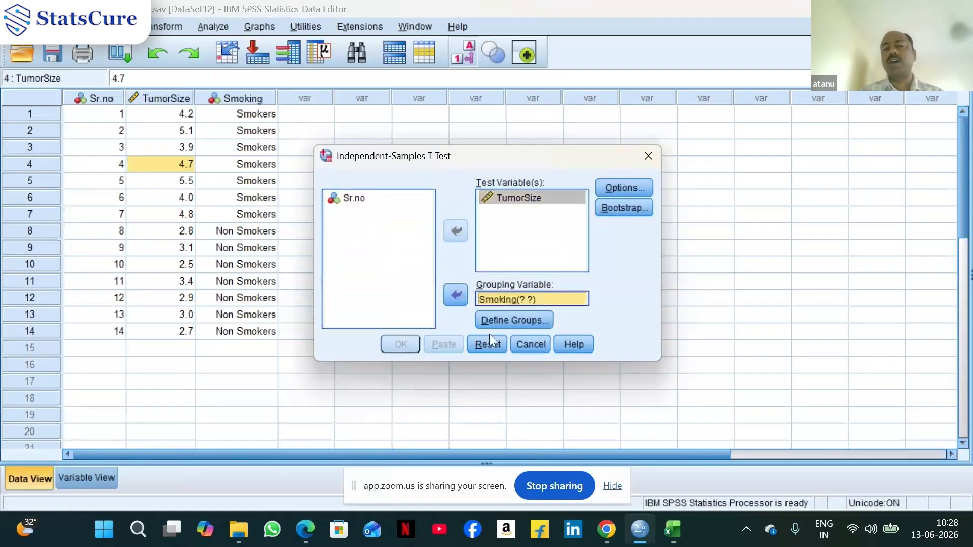
Define the Smoking groups as codes 1 and 2
click(516, 322)
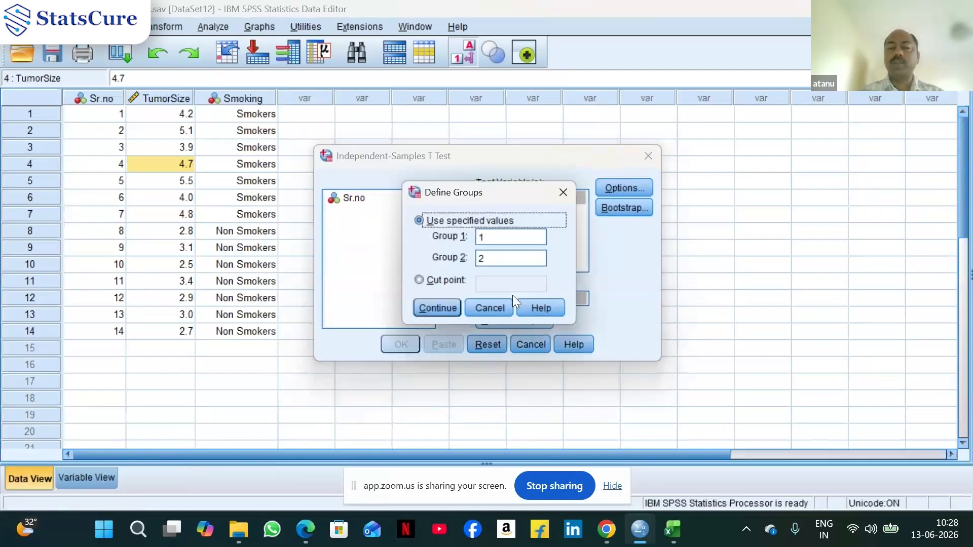
click(510, 239)
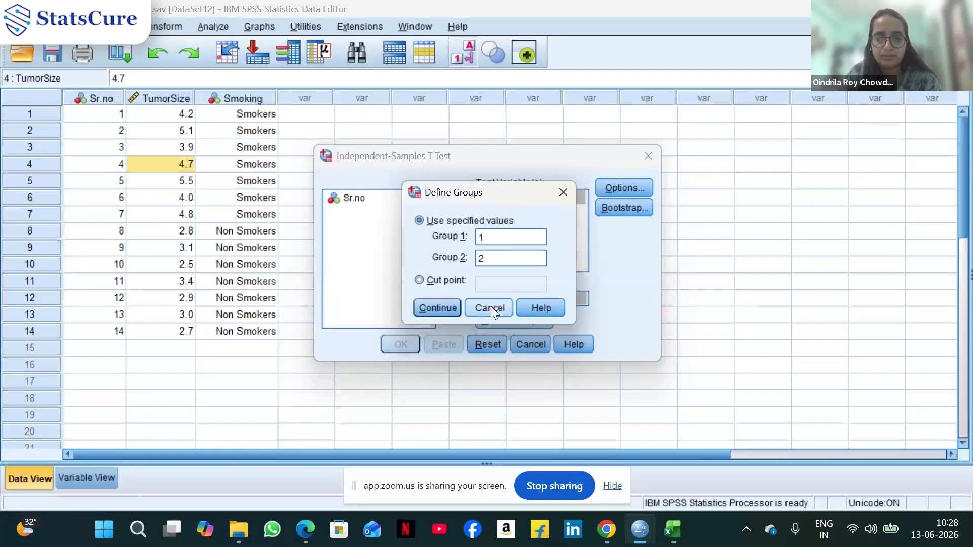
click(442, 309)
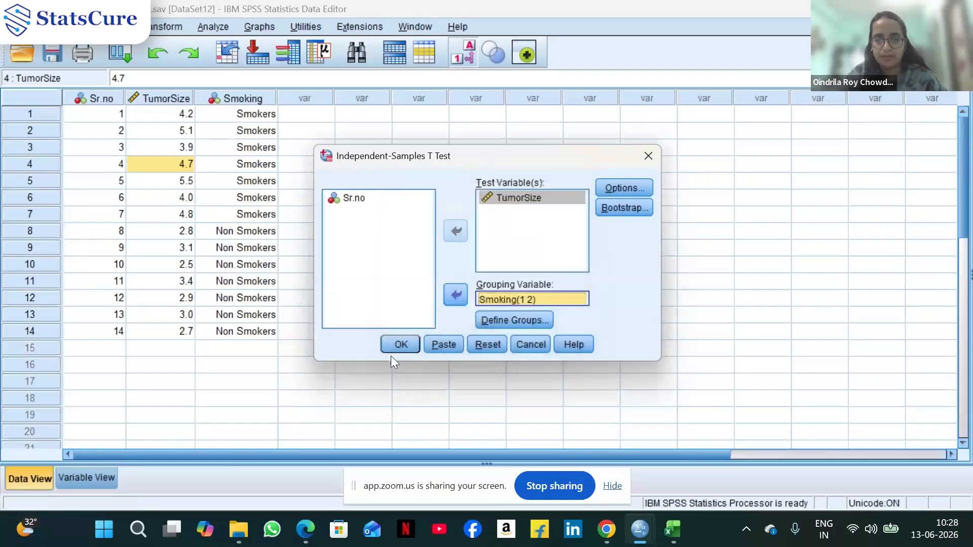
Keep the 95% confidence interval in the test options and run the t-test
click(633, 182)
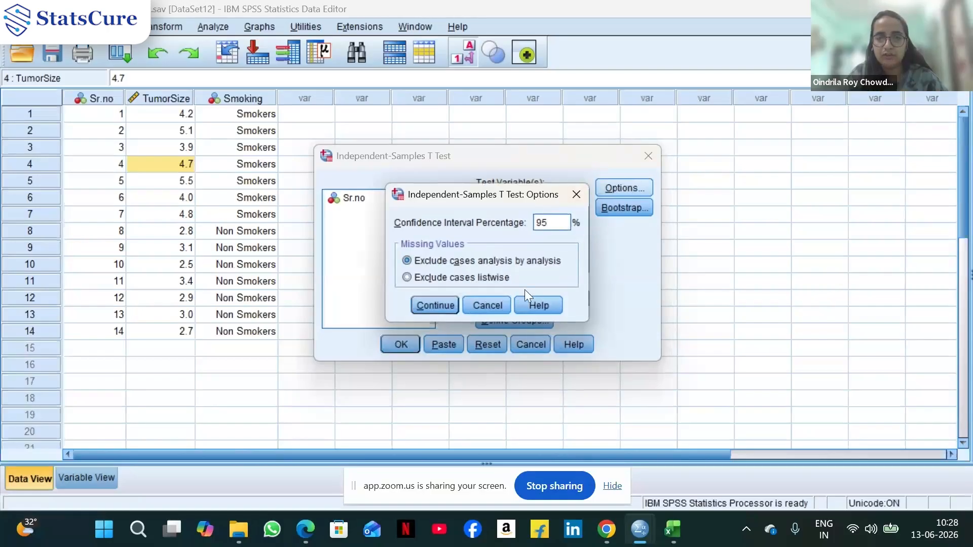
click(434, 305)
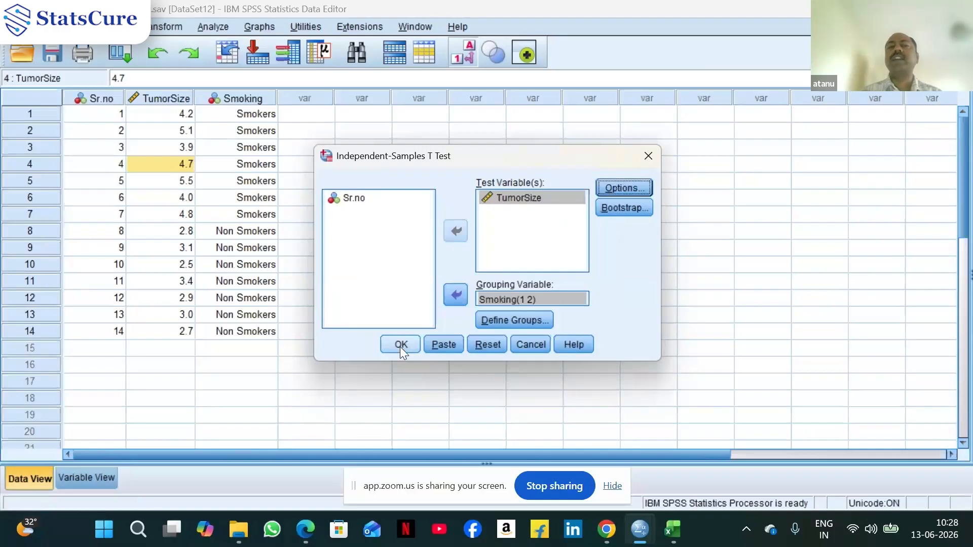
click(637, 187)
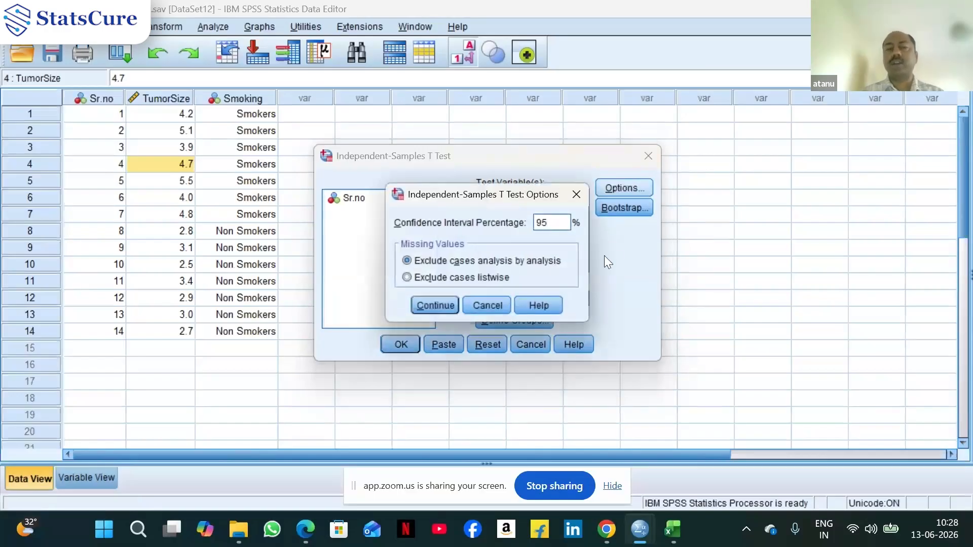
click(440, 307)
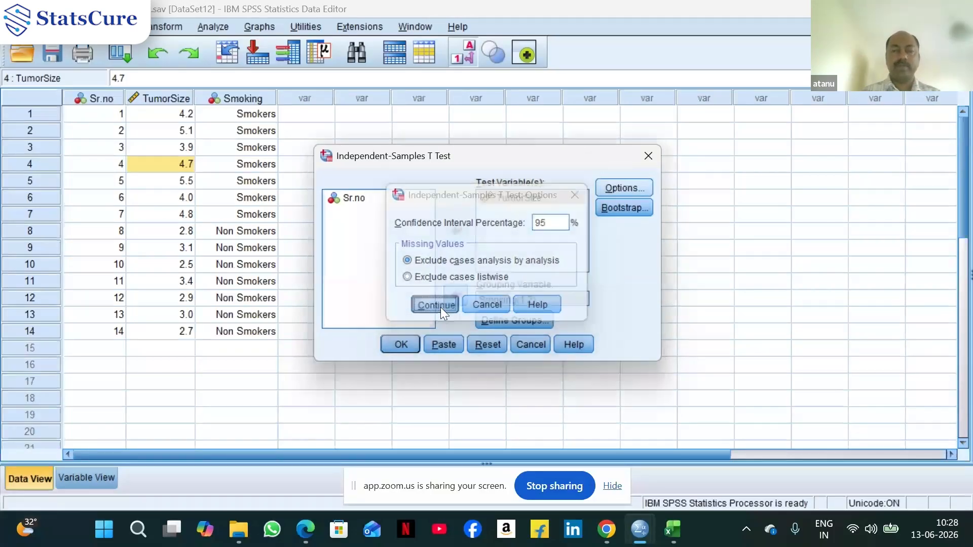
click(397, 347)
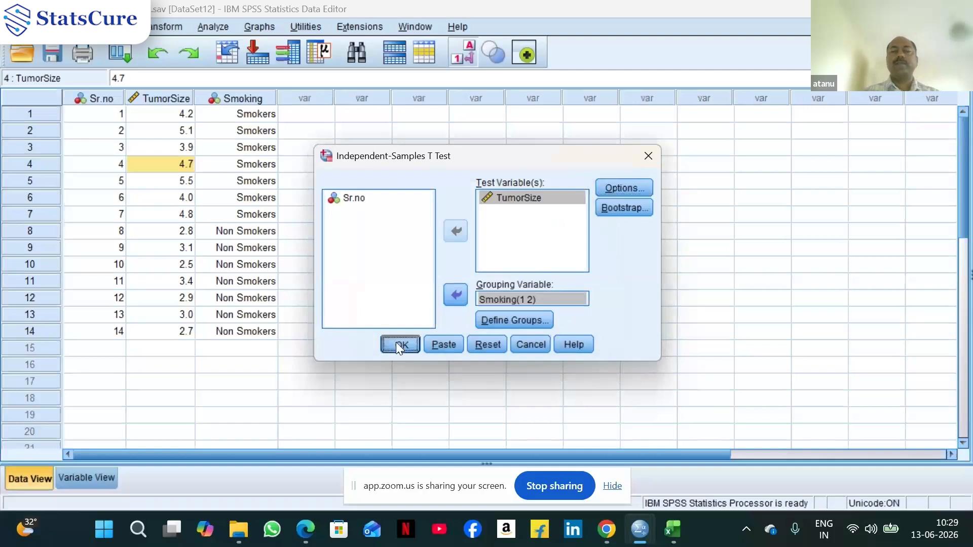
Switch to the output viewer and examine the Group Statistics and Independent Samples Test tables
mouse_move(640, 530)
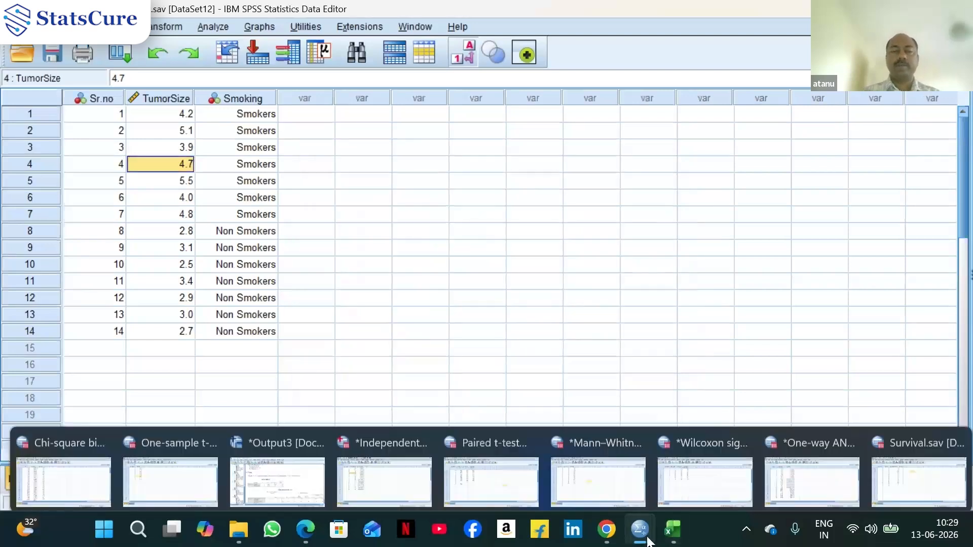
click(288, 478)
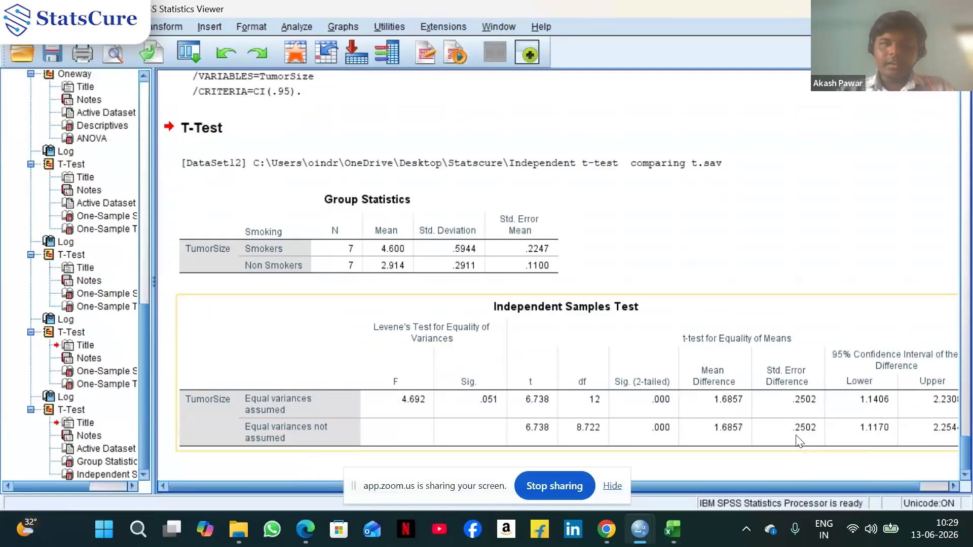
click(954, 488)
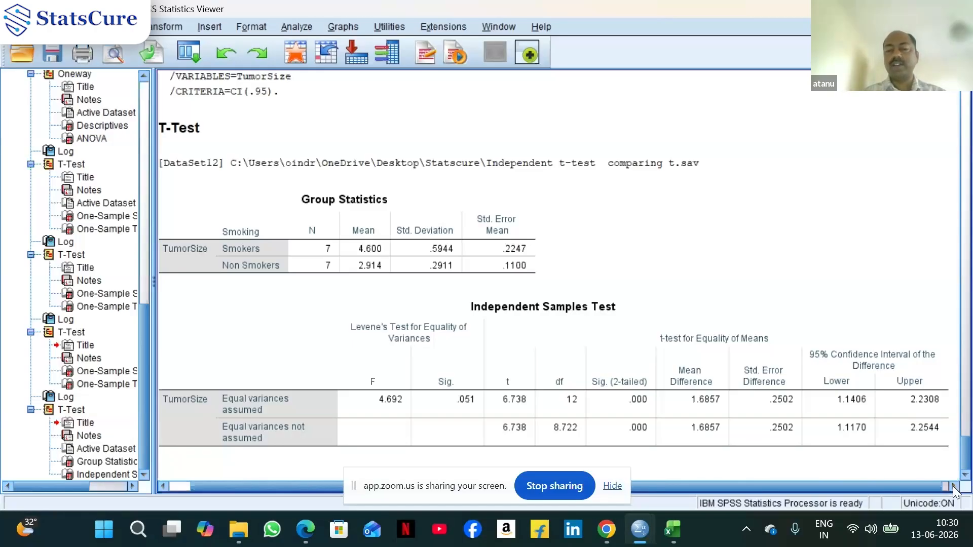
click(705, 420)
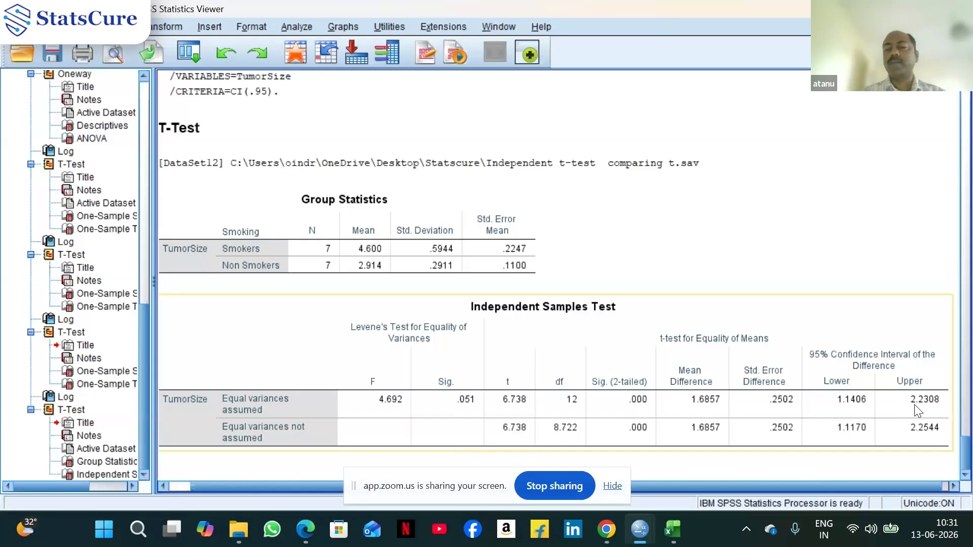
click(626, 403)
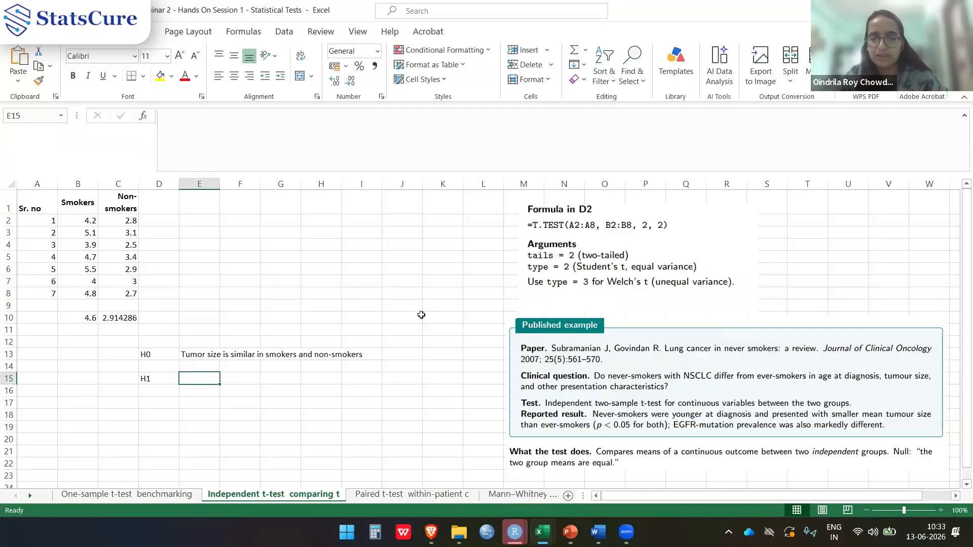
Edit the H0 statement in E13 to read 'Tumor size mean is similar in smokers and non-smokers'
click(192, 357)
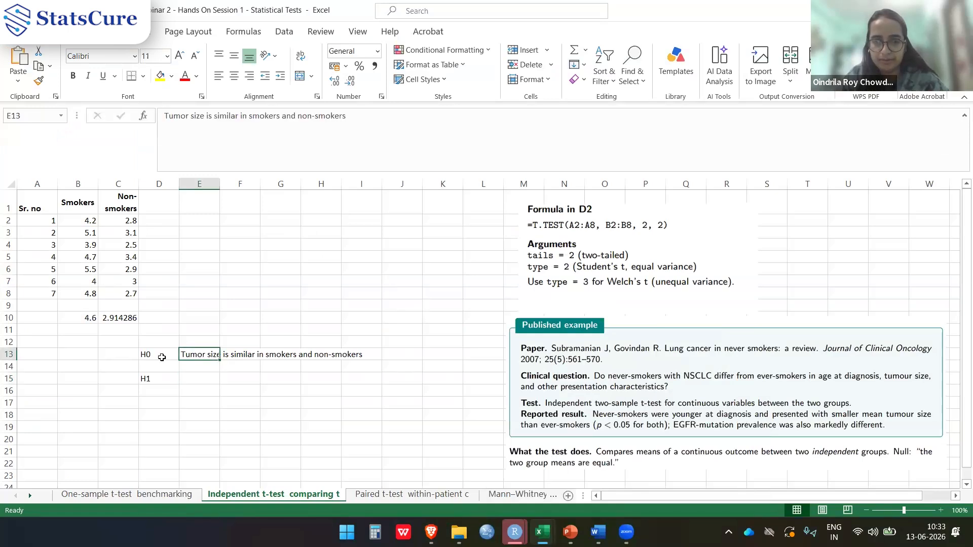
click(160, 356)
click(203, 355)
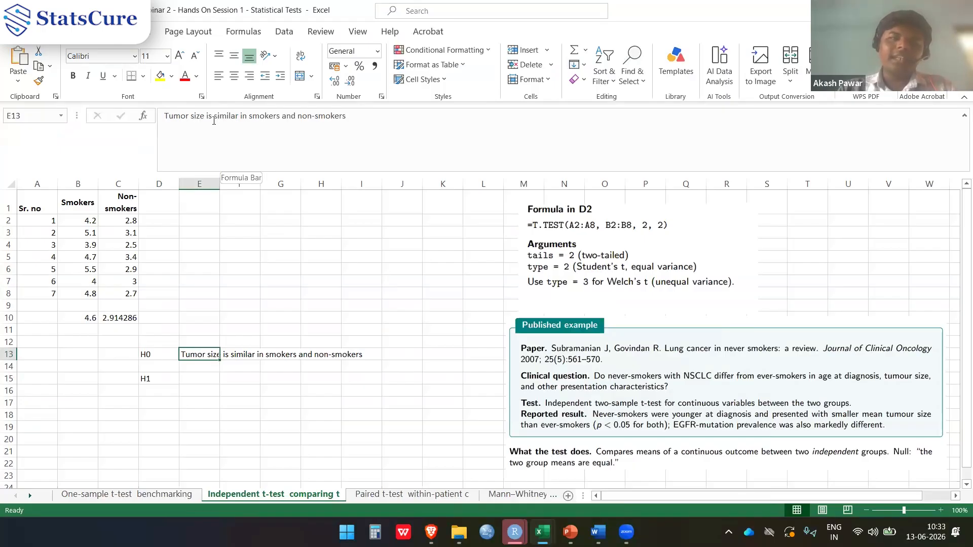
click(203, 118)
text(mean)
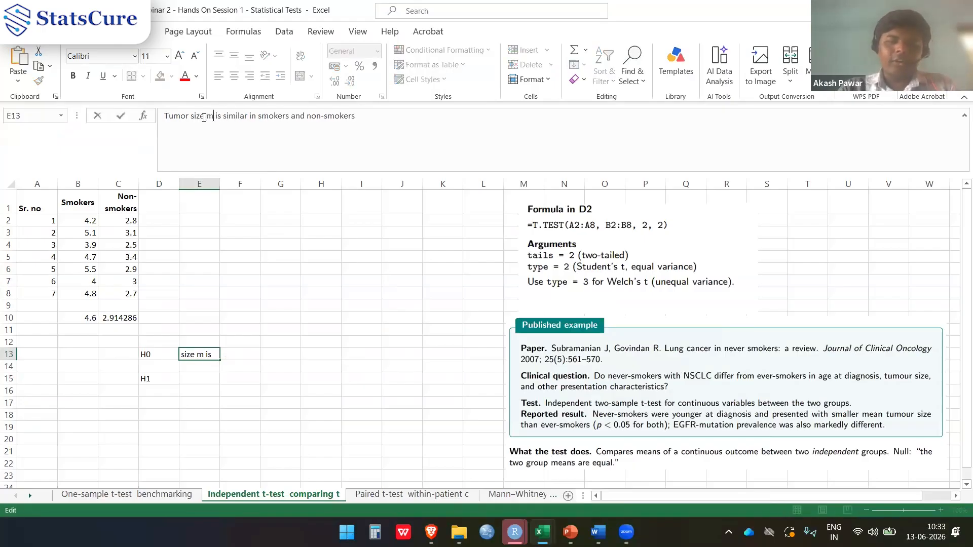
key(Return)
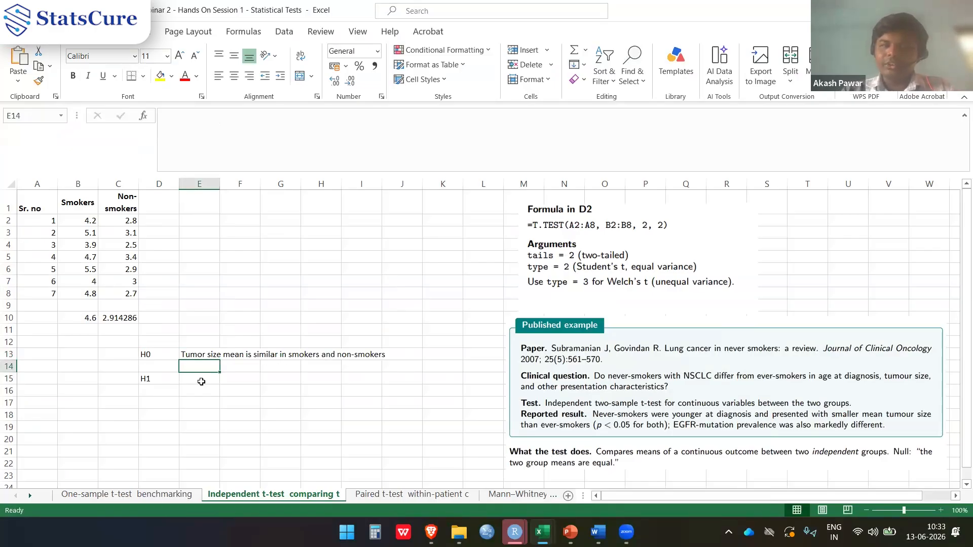
Copy the H0 statement into the H1 cell E15
click(199, 381)
key(Up)
key(Up)
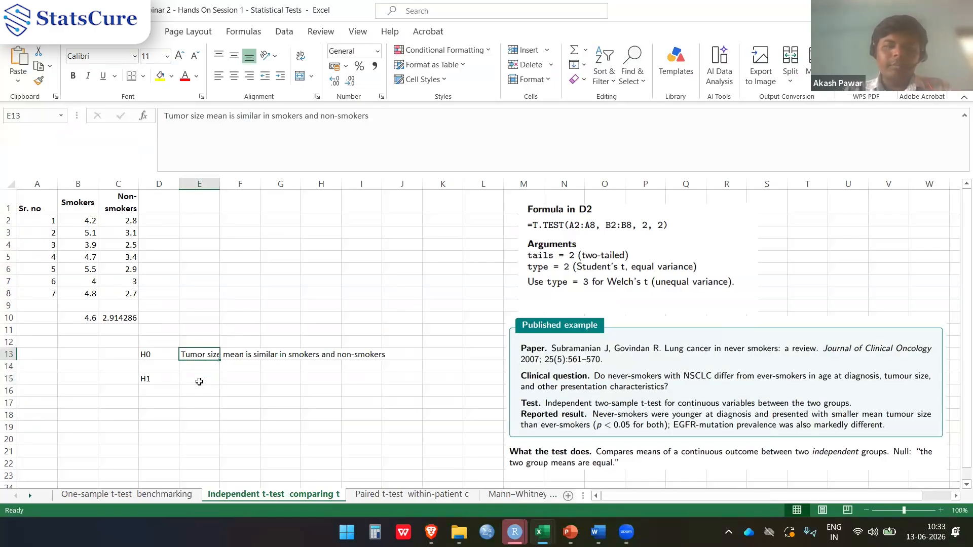
key(ctrl+c)
key(Down)
key(ctrl+v)
key(Down)
key(Up)
key(ctrl+c)
key(Down)
key(ctrl+v)
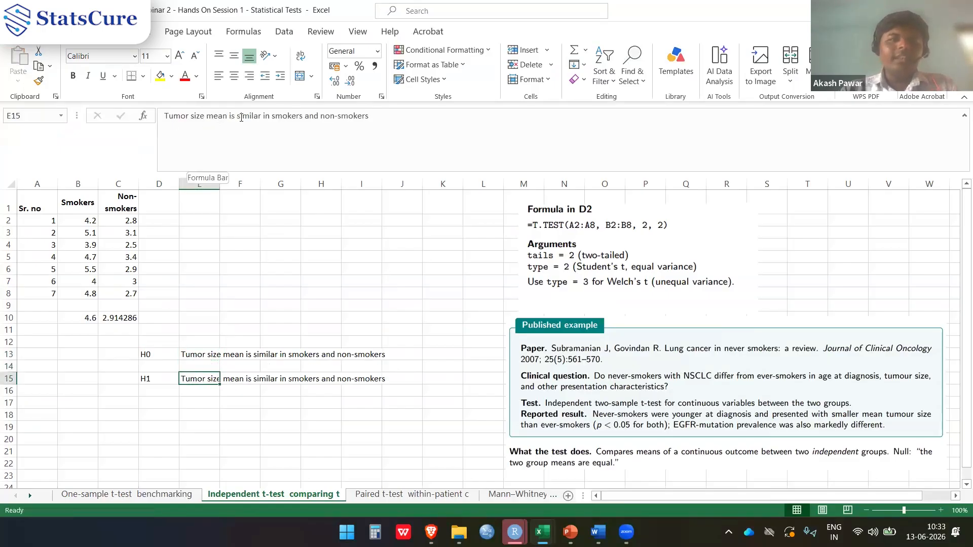
Edit the H1 statement to read 'Tumor size mean is not similar/equal in smokers and non-smokers'
click(237, 115)
text(not)
key(Right)
key(Right)
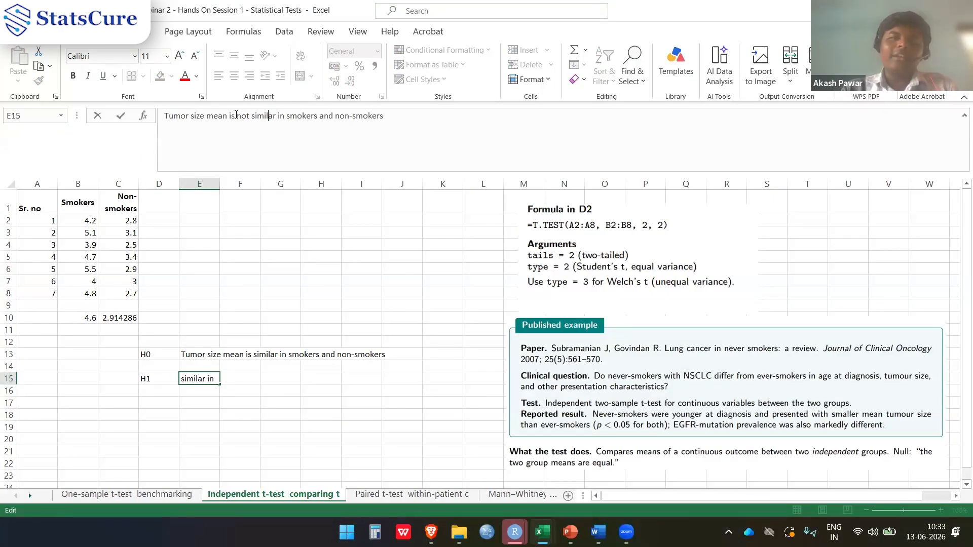
text(/equal)
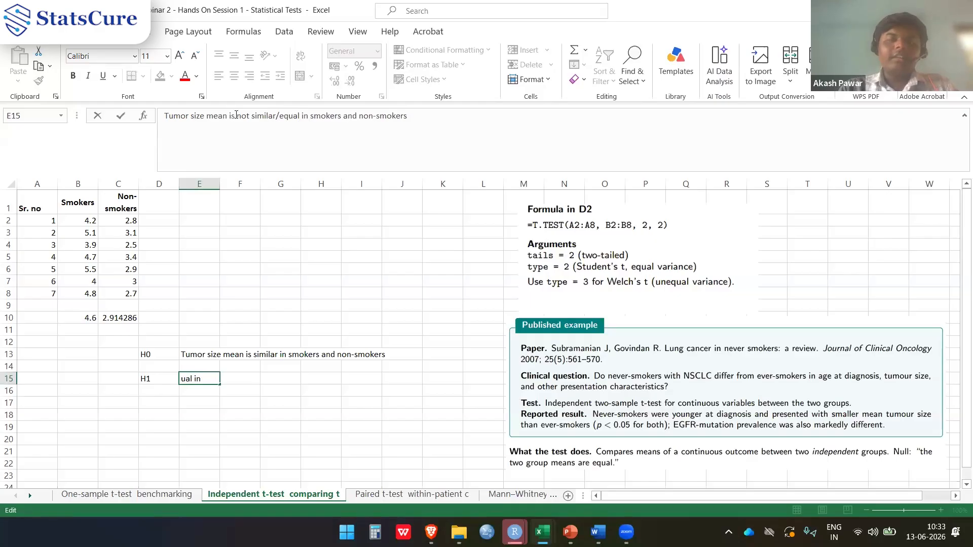
key(Return)
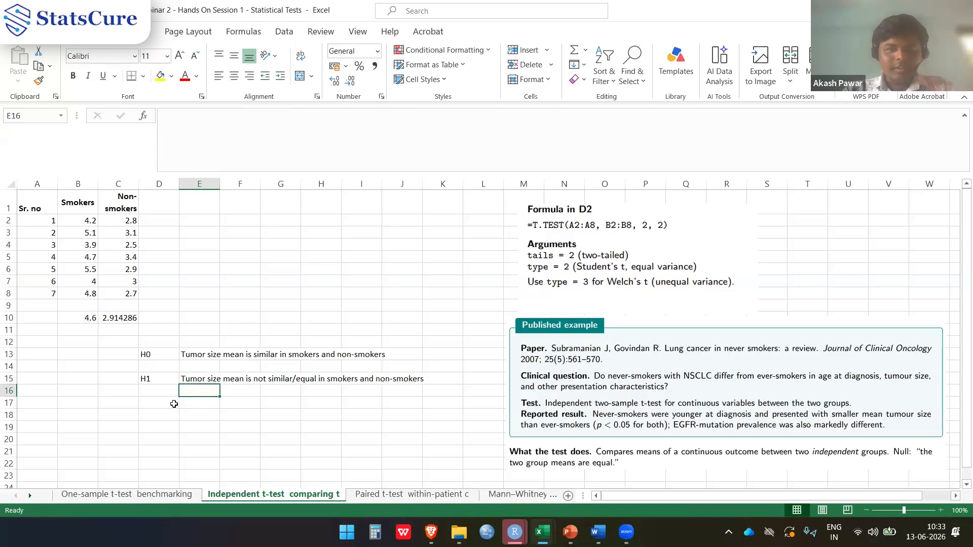
Add a decision row: 'P' in D17, '<0.05' in E17, and 'Reject H0' in F17
click(175, 404)
text(P)
key(Tab)
text(<)
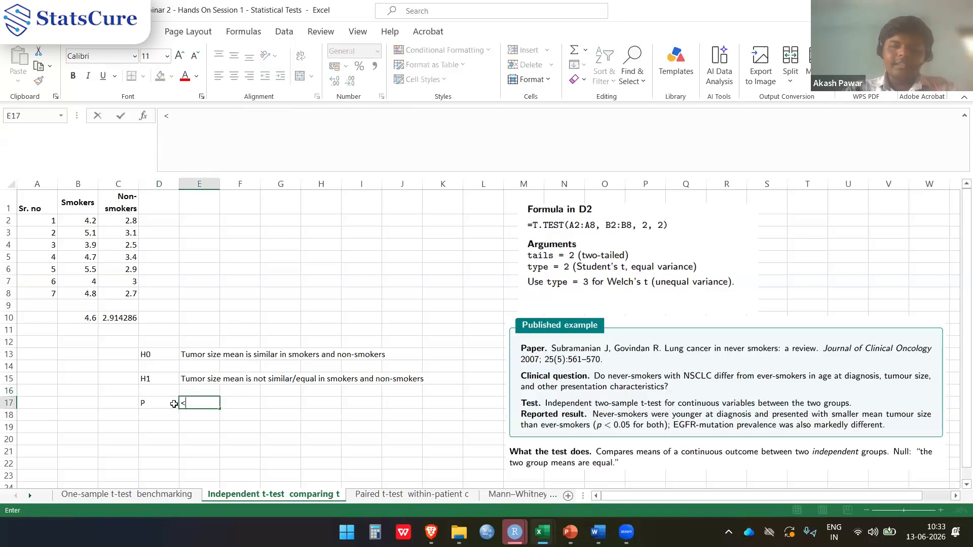
text(0.05)
key(Tab)
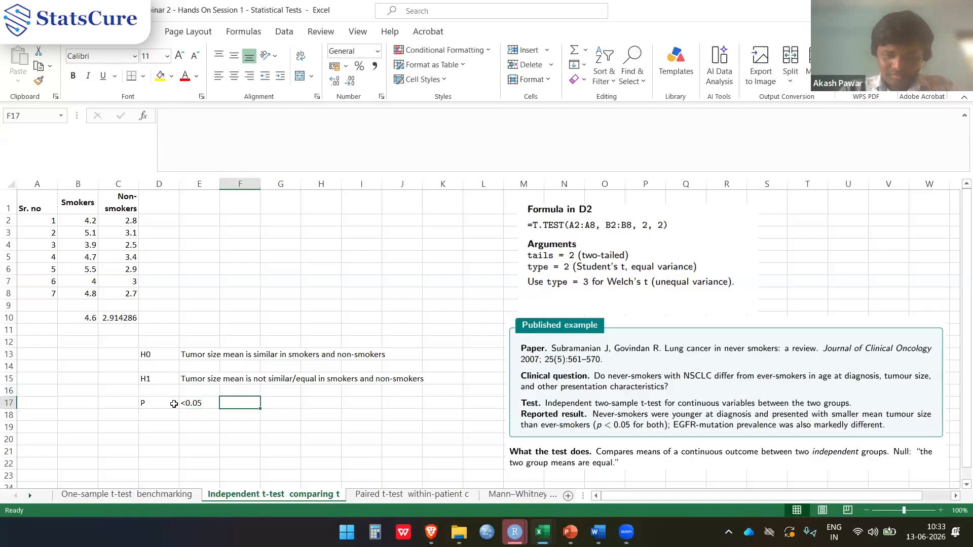
text(Rejec)
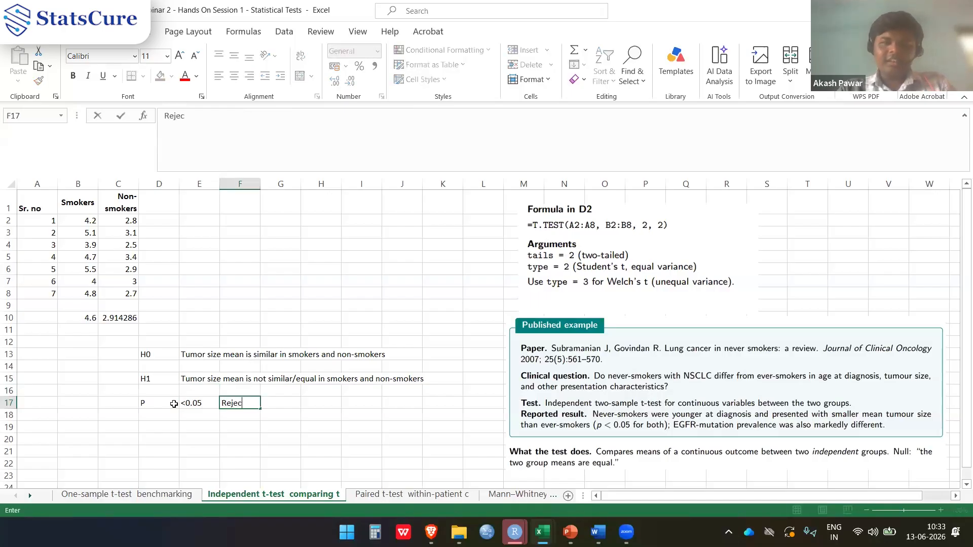
text(r)
key(BackSpace)
text(T)
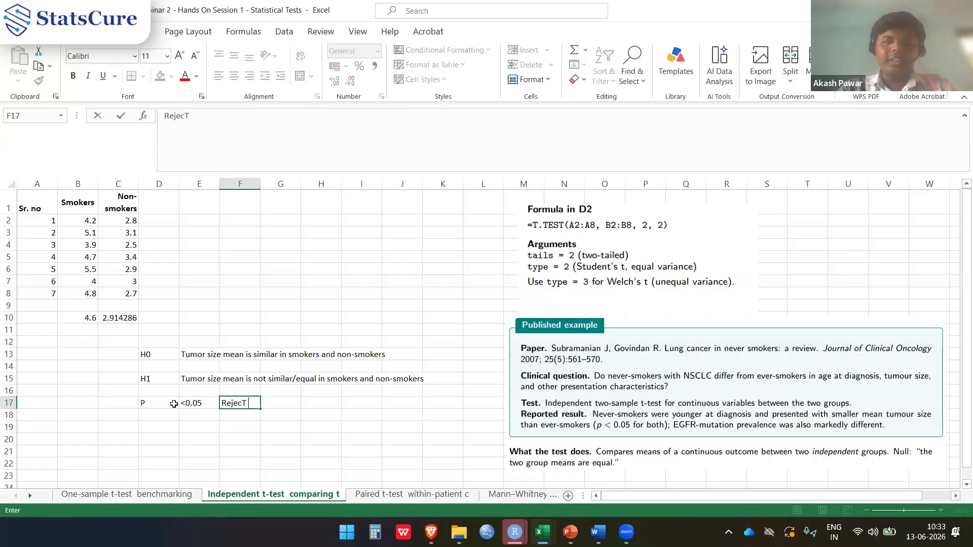
key(BackSpace)
text(t H0)
key(Tab)
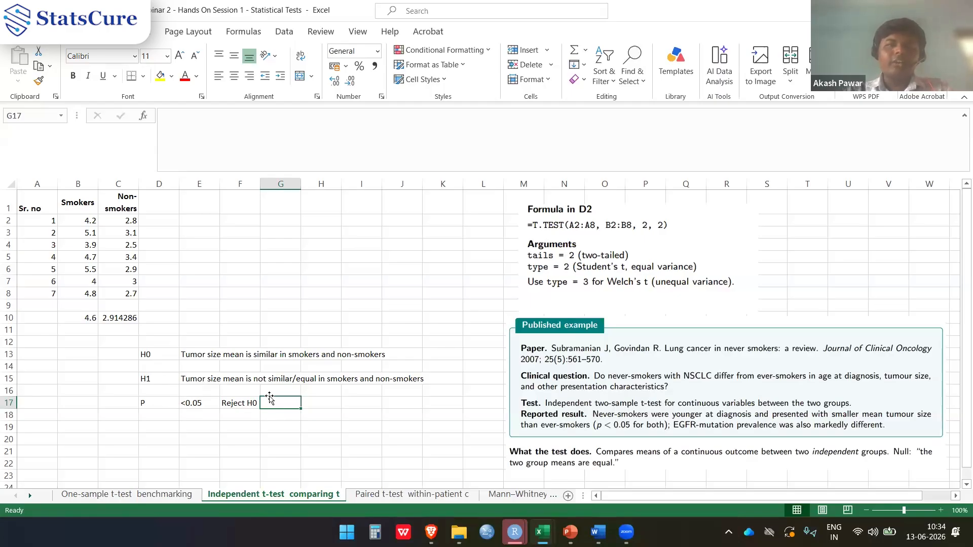
Switch back to the SPSS output viewer showing the Independent Samples Test table
key(alt+Tab)
key(alt+shift+Tab)
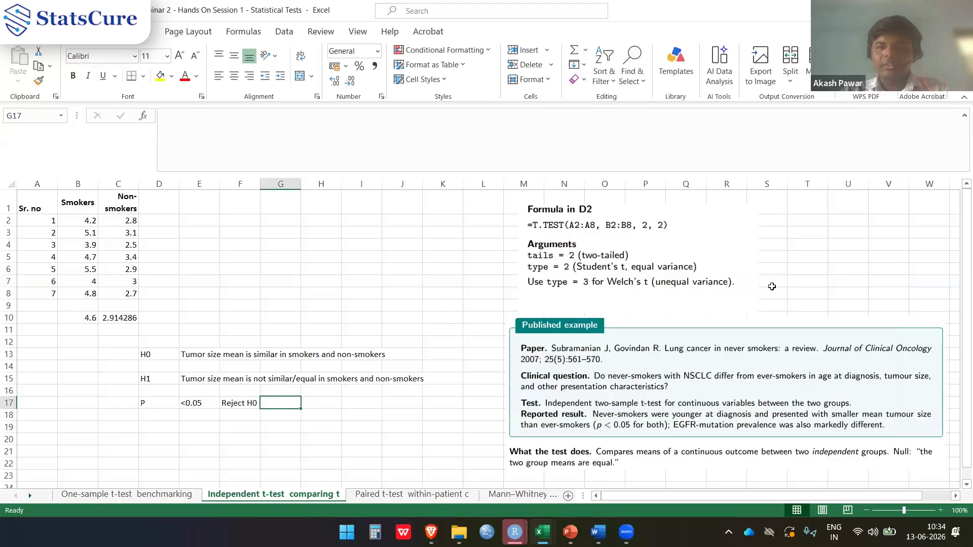
mouse_move(626, 533)
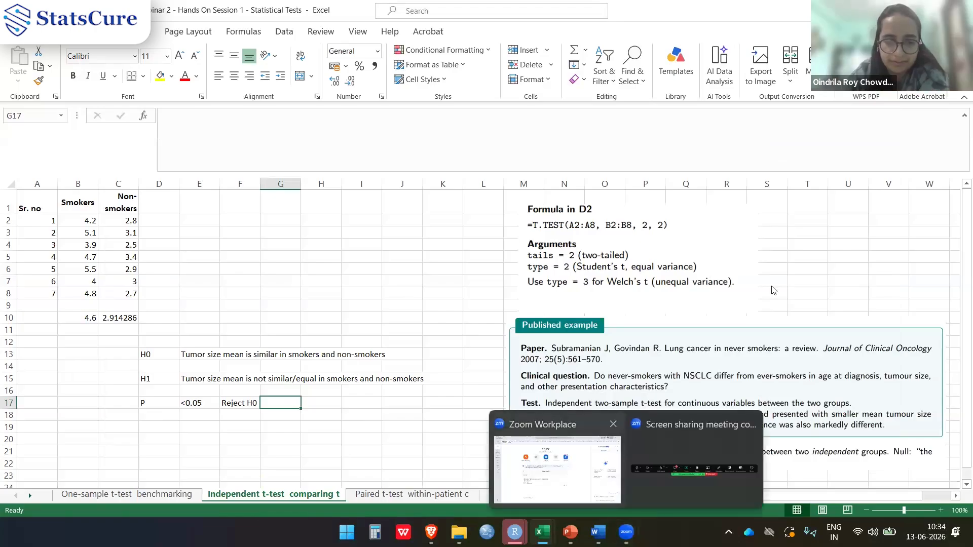
click(694, 466)
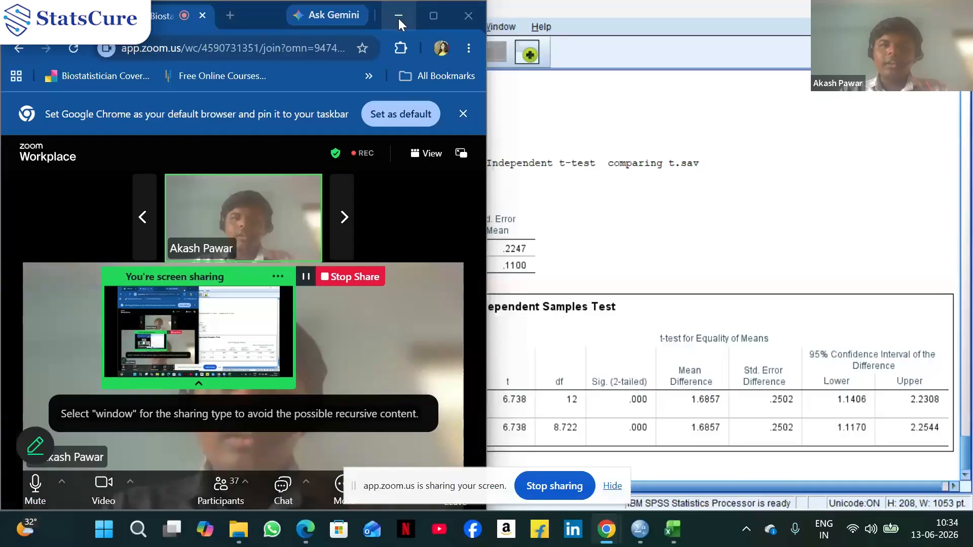
click(398, 19)
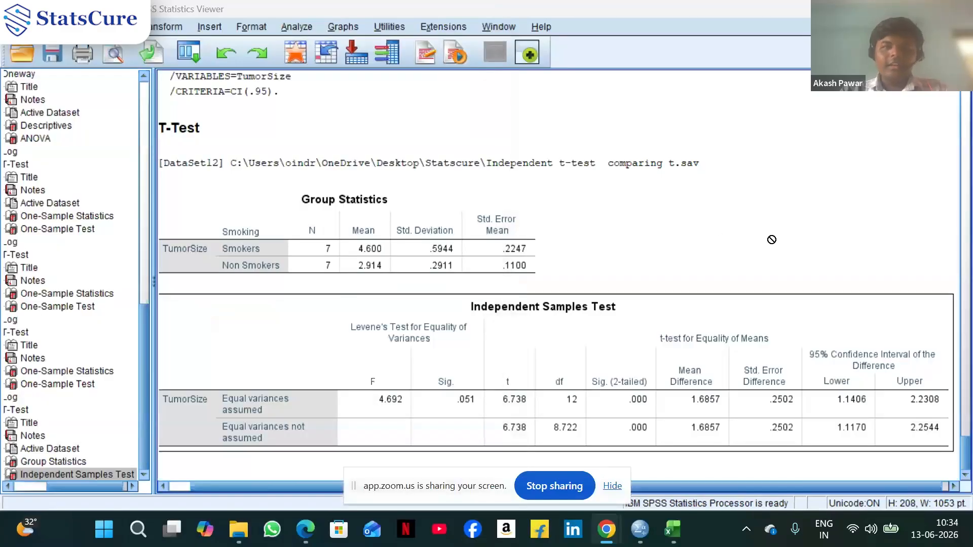
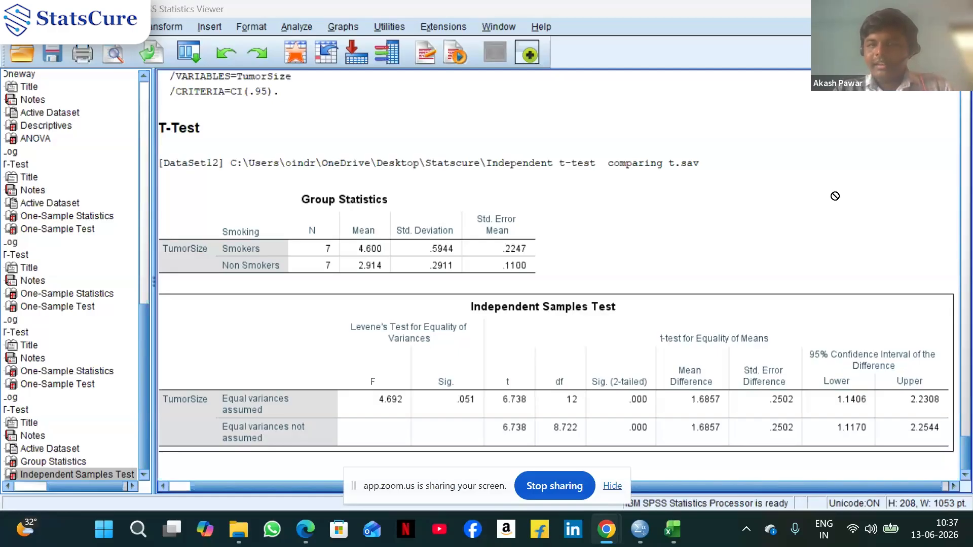
Switch to the data editor holding the tumor size and smoking dataset
click(705, 412)
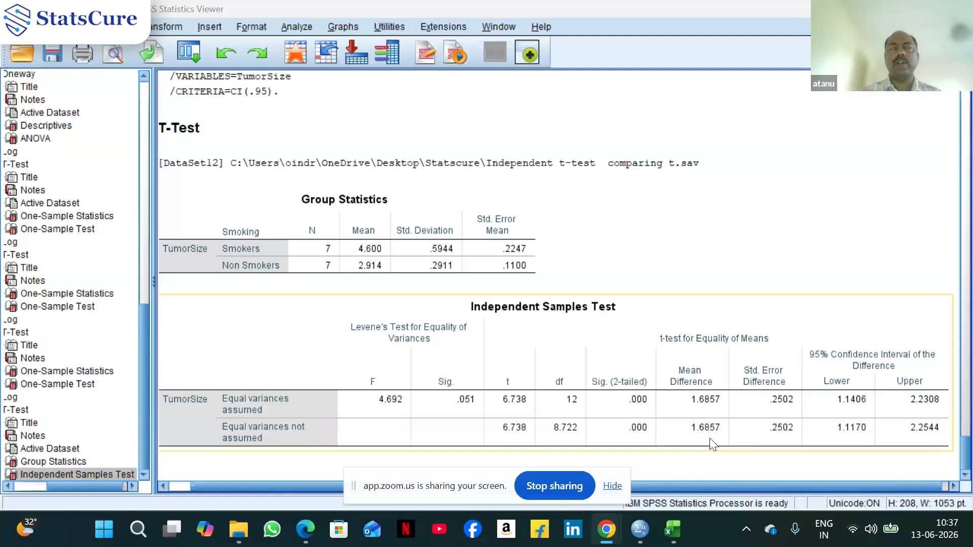
mouse_move(640, 534)
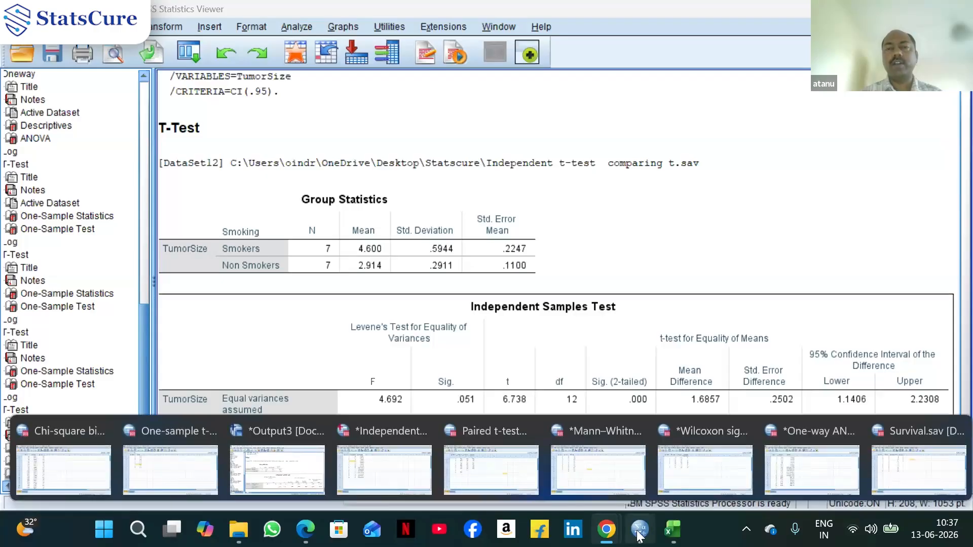
mouse_move(865, 478)
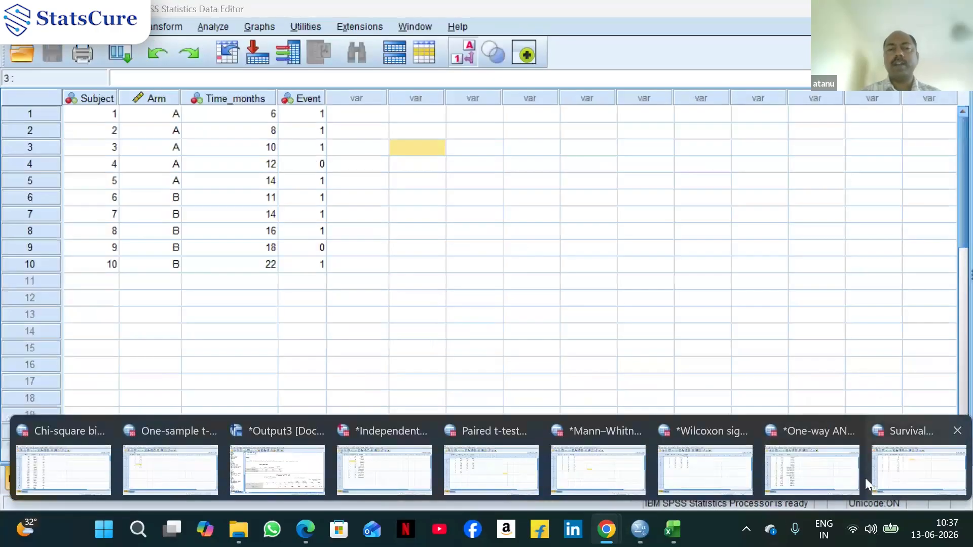
mouse_move(374, 465)
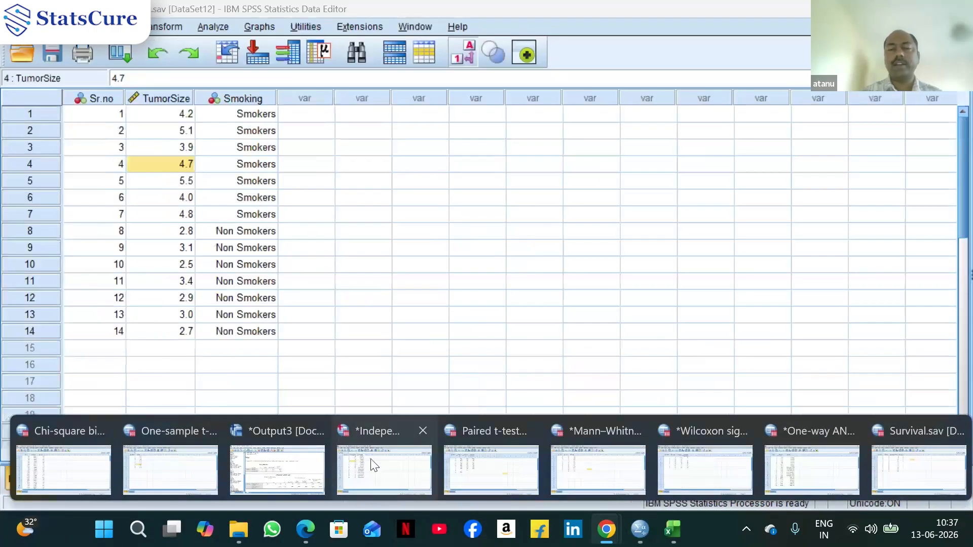
click(371, 460)
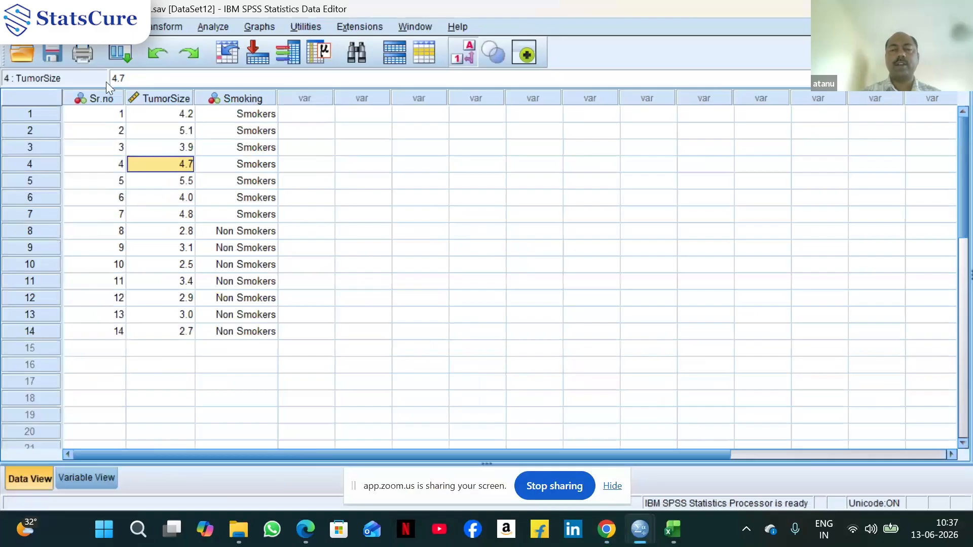
Rerun the independent-samples t-test on TumorSize by Smoking with the confidence interval percentage set to 99
click(227, 26)
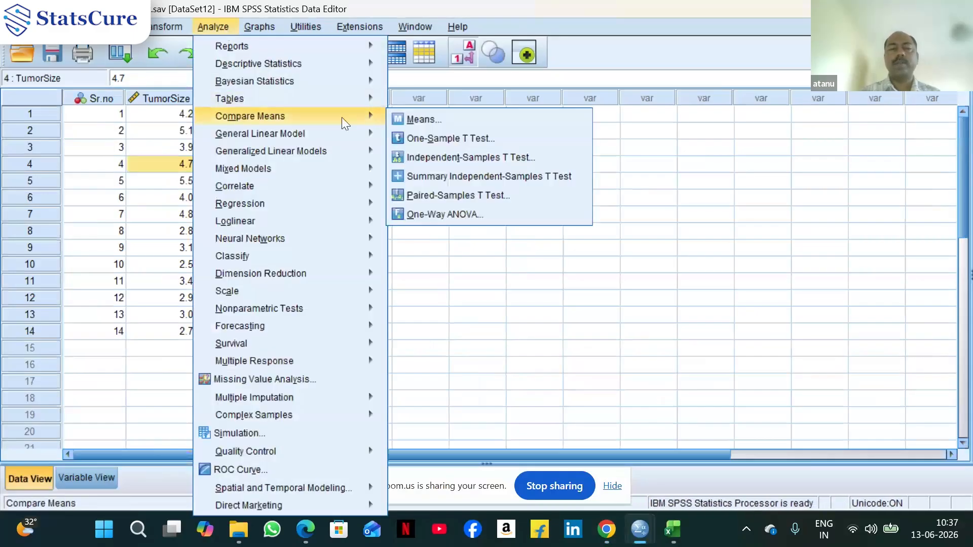
click(439, 162)
click(620, 190)
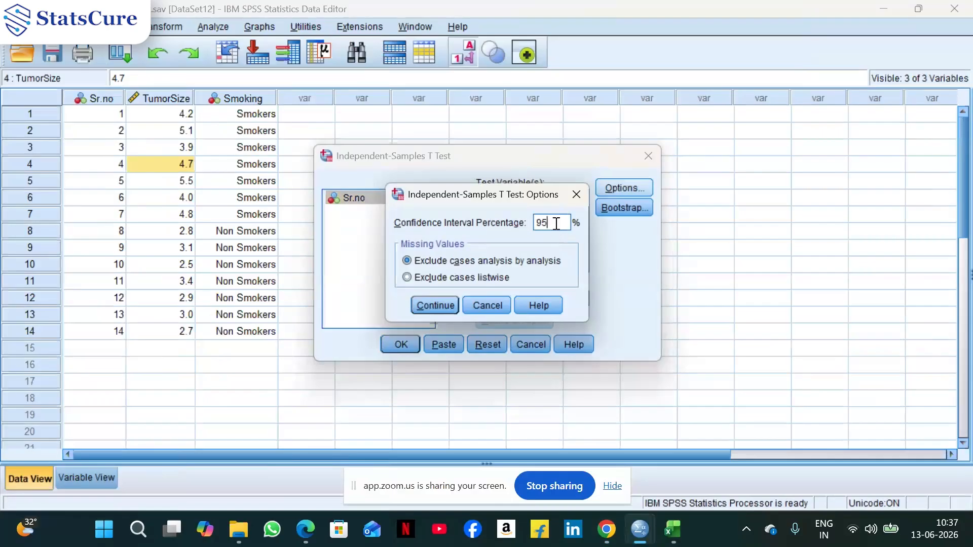
key(BackSpace)
text(9)
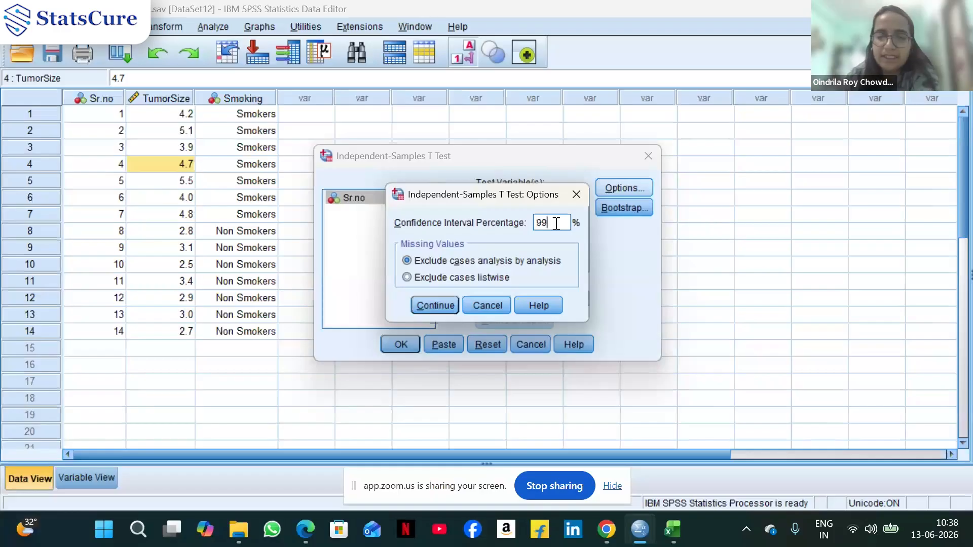
click(430, 305)
click(401, 345)
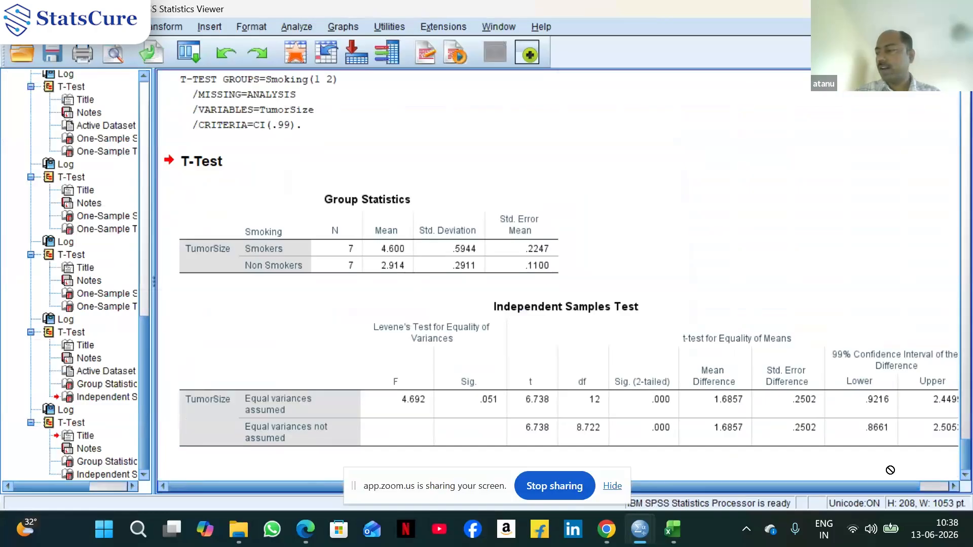
Examine the 99% confidence interval columns of the new output and compare them with the earlier 95% table
click(911, 450)
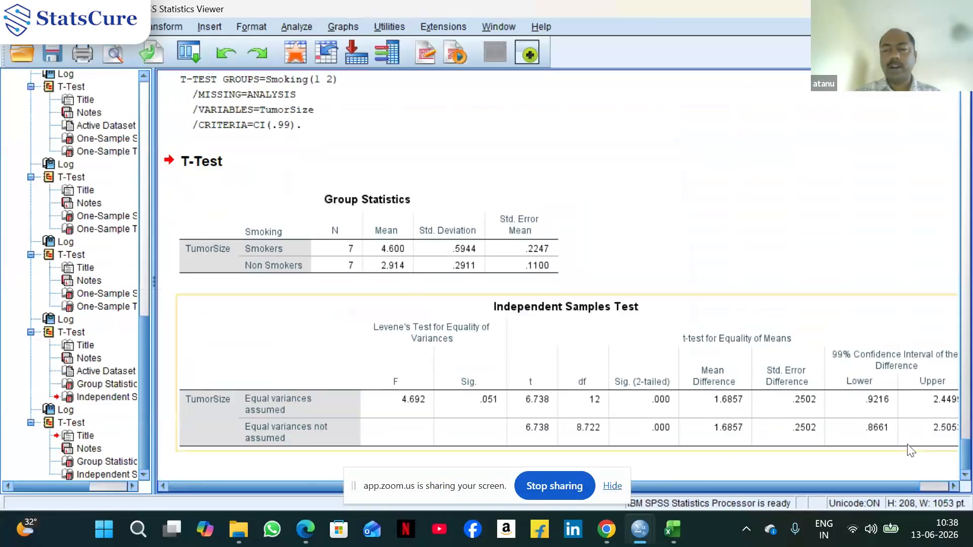
click(954, 487)
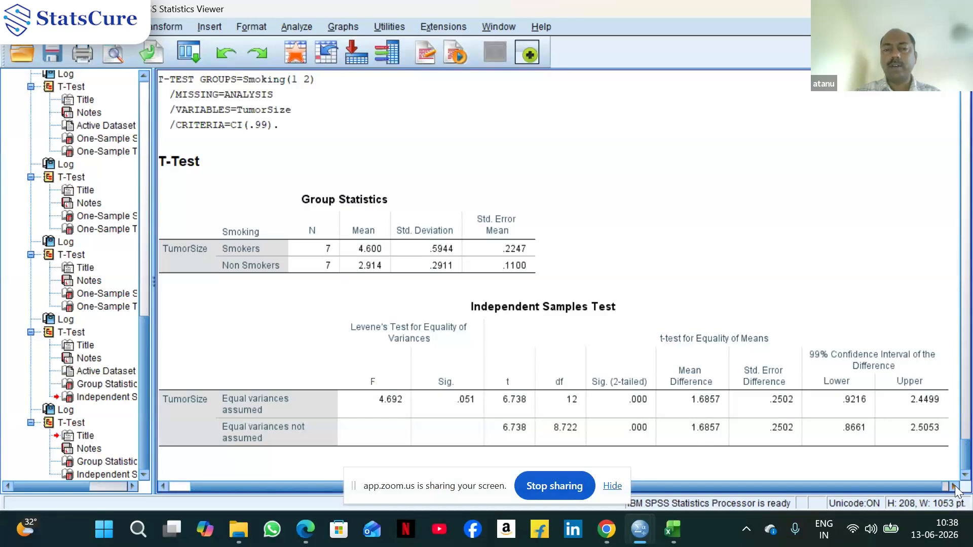
scroll(845, 244, up, 5)
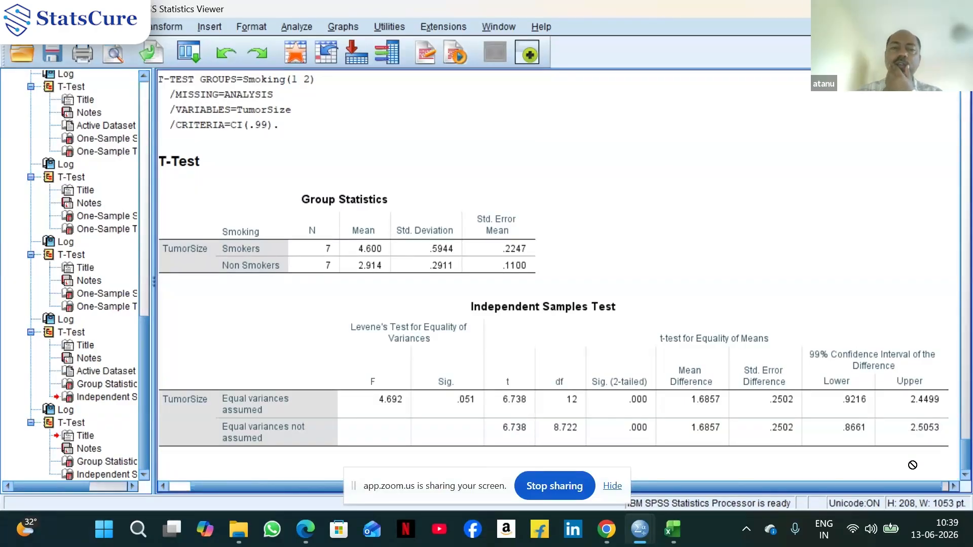
click(947, 374)
scroll(946, 374, up, 3)
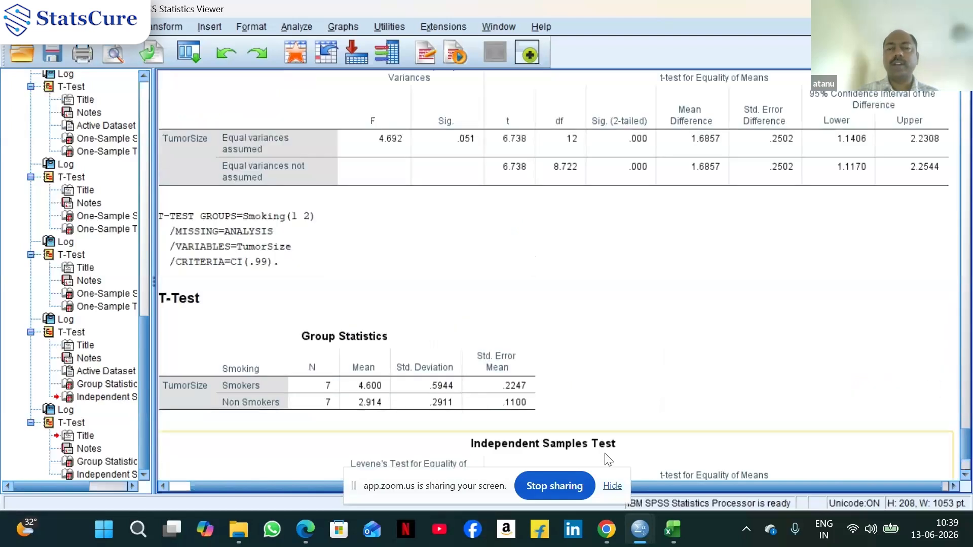
Recall the independent-samples t-test dialog and rerun it with the confidence interval percentage set to 90
mouse_move(640, 532)
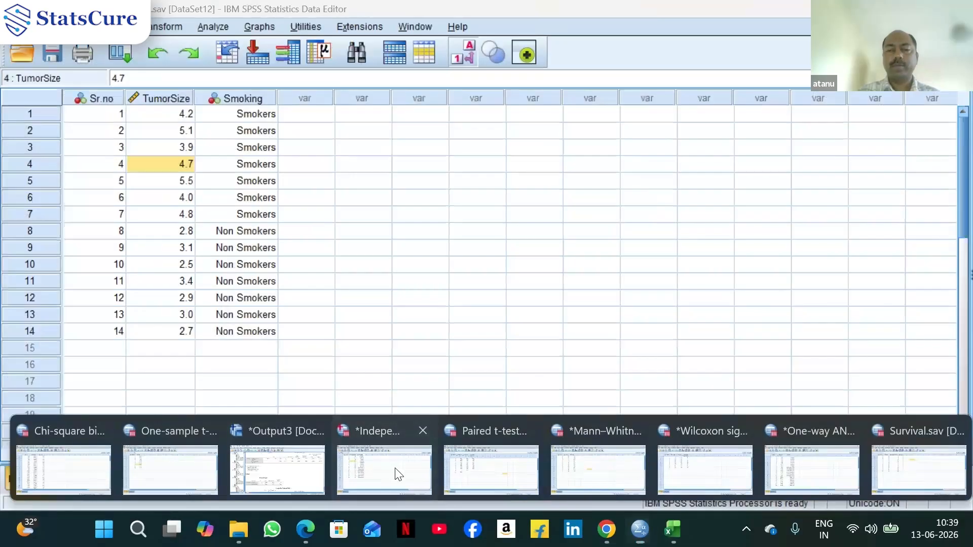
click(370, 477)
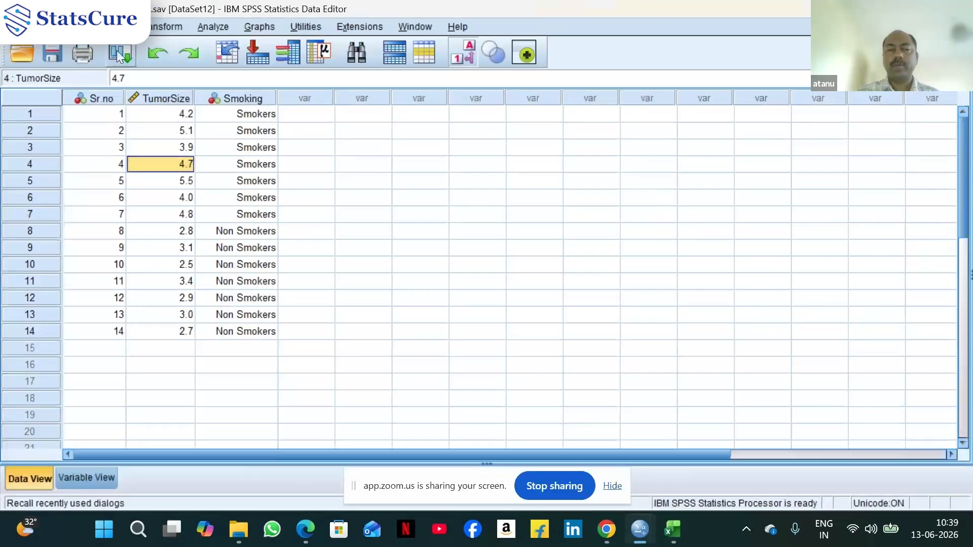
click(122, 53)
click(142, 80)
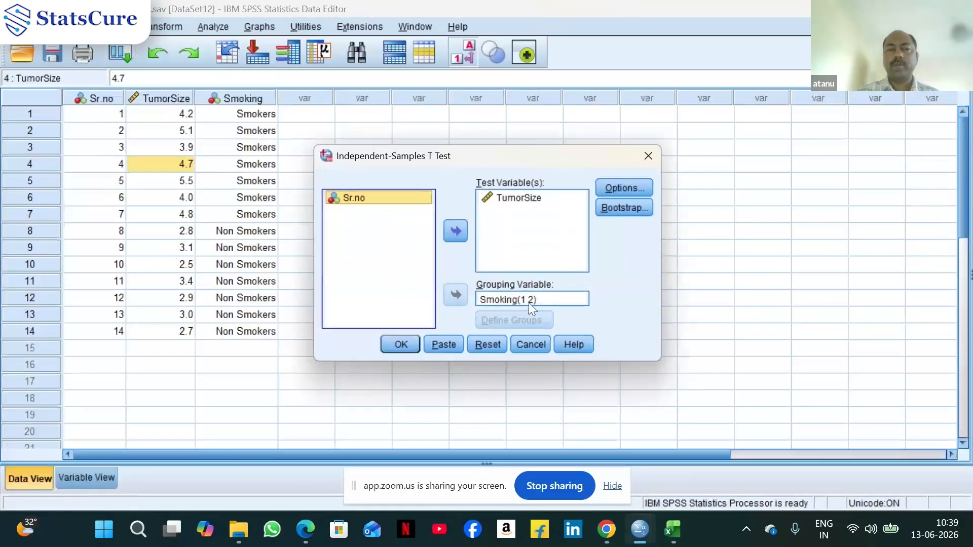
click(628, 190)
key(BackSpace)
text(0)
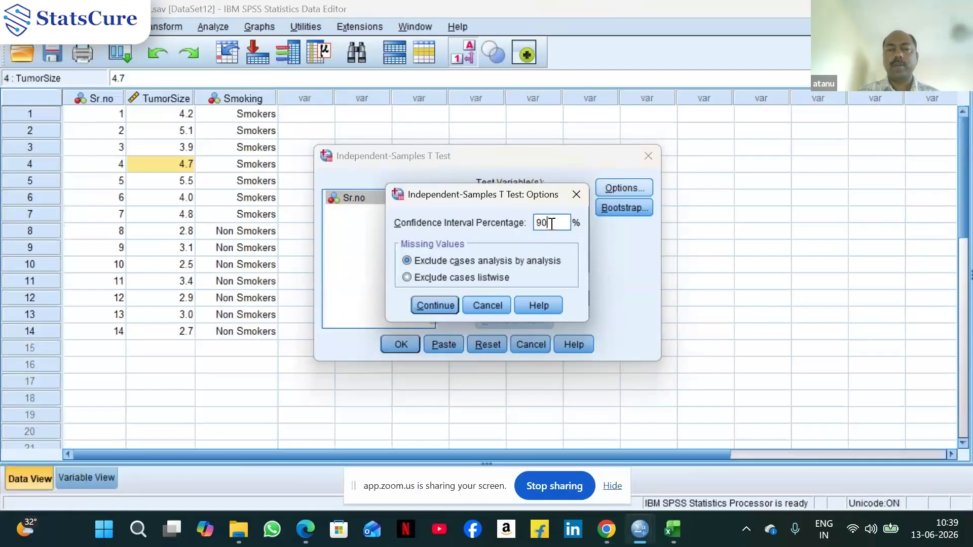
click(438, 306)
click(401, 344)
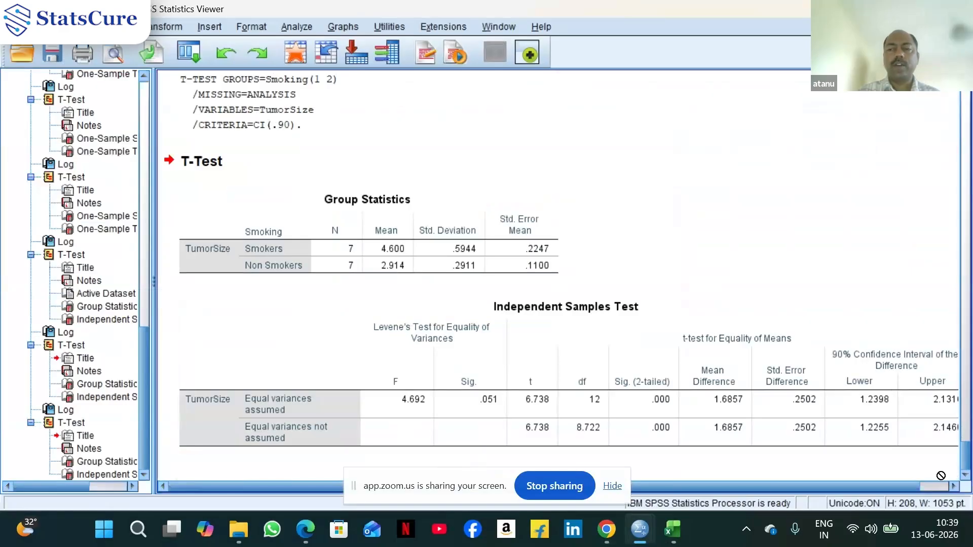
Scroll through the output to compare the 90%, 99% and 95% confidence interval results
click(954, 486)
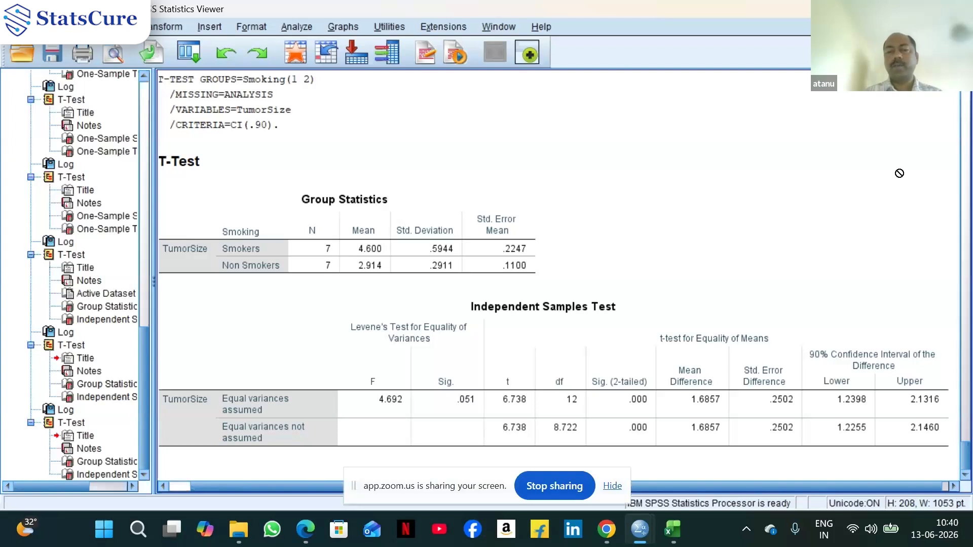
scroll(875, 150, up, 3)
scroll(898, 270, up, 2)
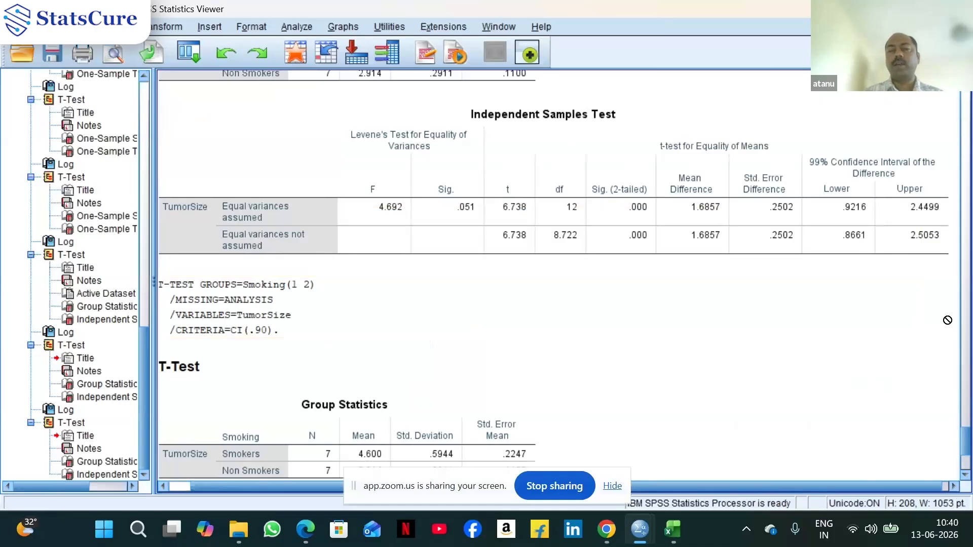
scroll(947, 320, down, 15)
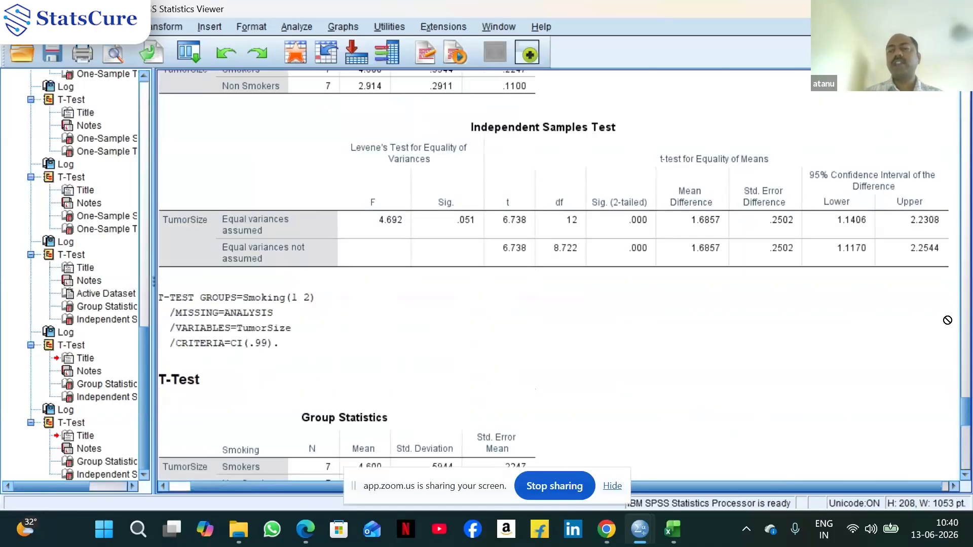
scroll(947, 319, down, 5)
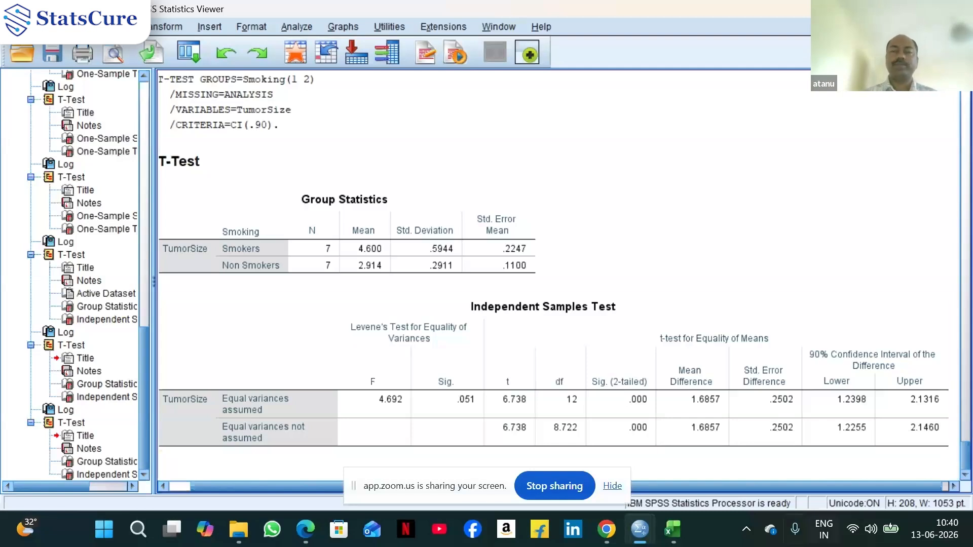
Switch to the Excel workbook and open the 'Paired t-test within-patient' sheet
mouse_move(679, 536)
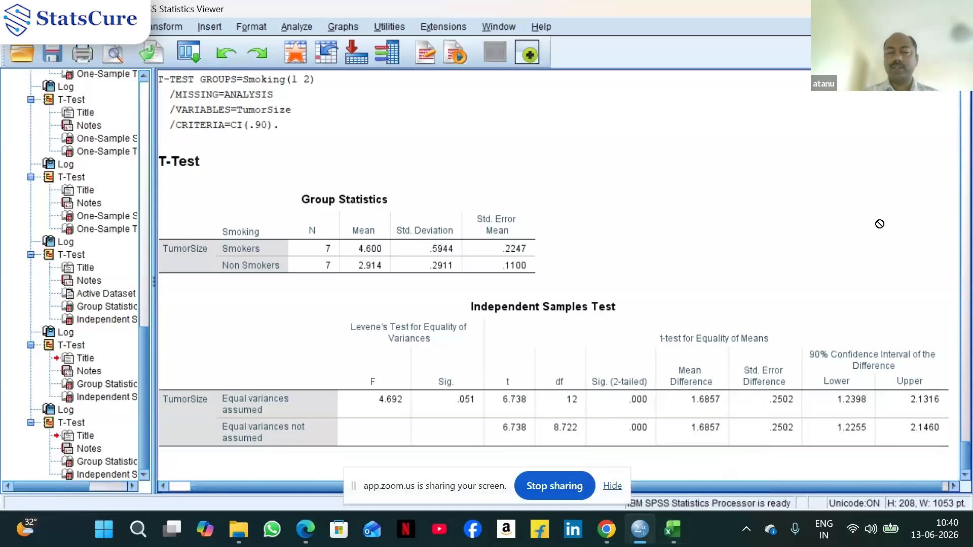
click(670, 481)
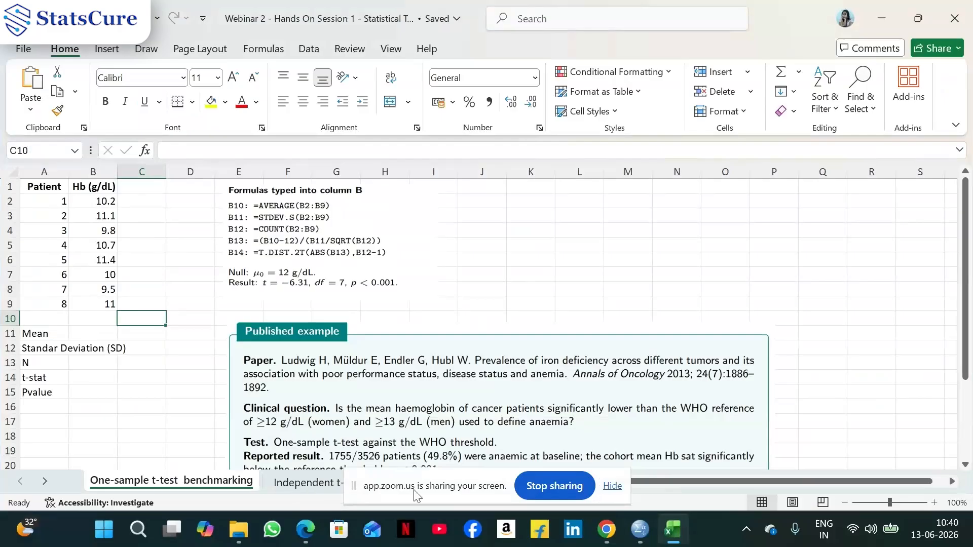
drag(405, 495, 618, 480)
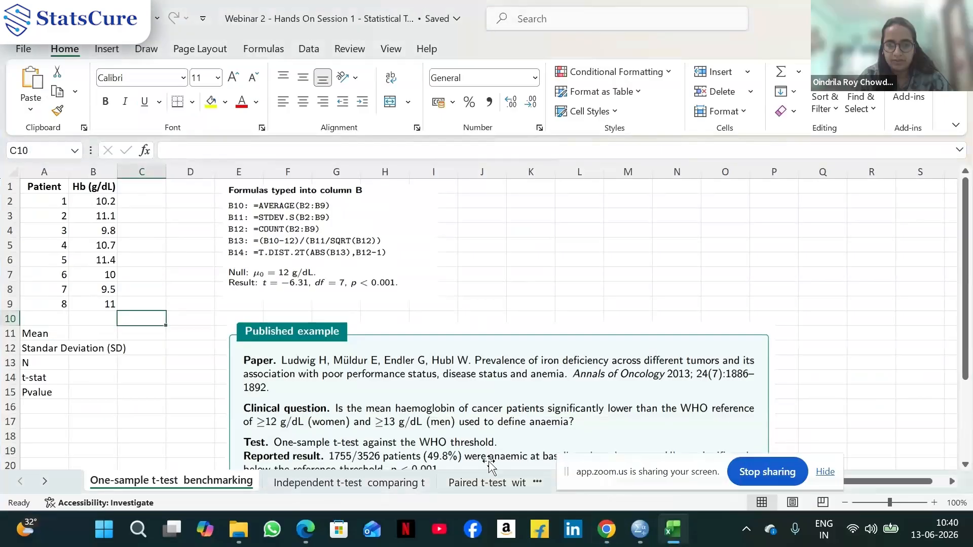
key(ctrl+Page_Down)
key(ctrl+Page_Down)
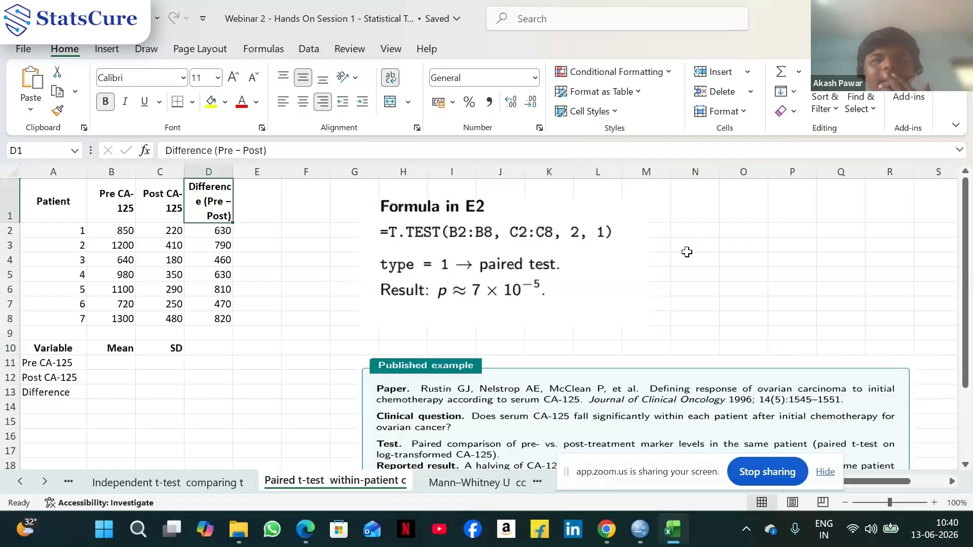
click(846, 503)
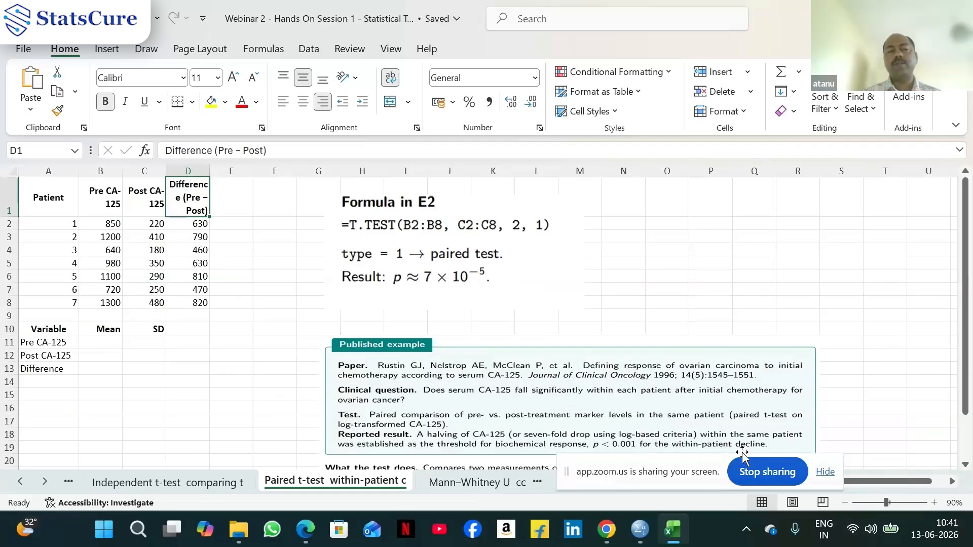
mouse_move(616, 542)
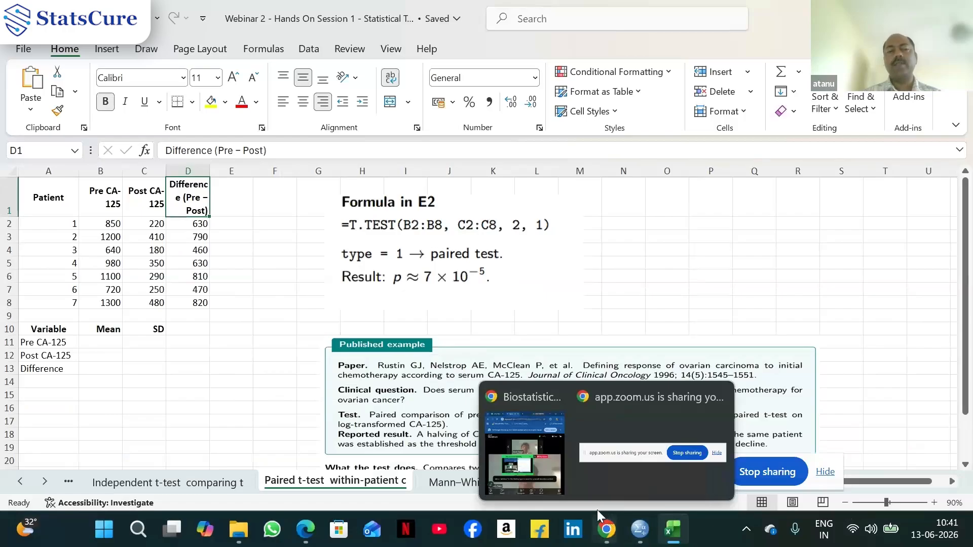
click(558, 482)
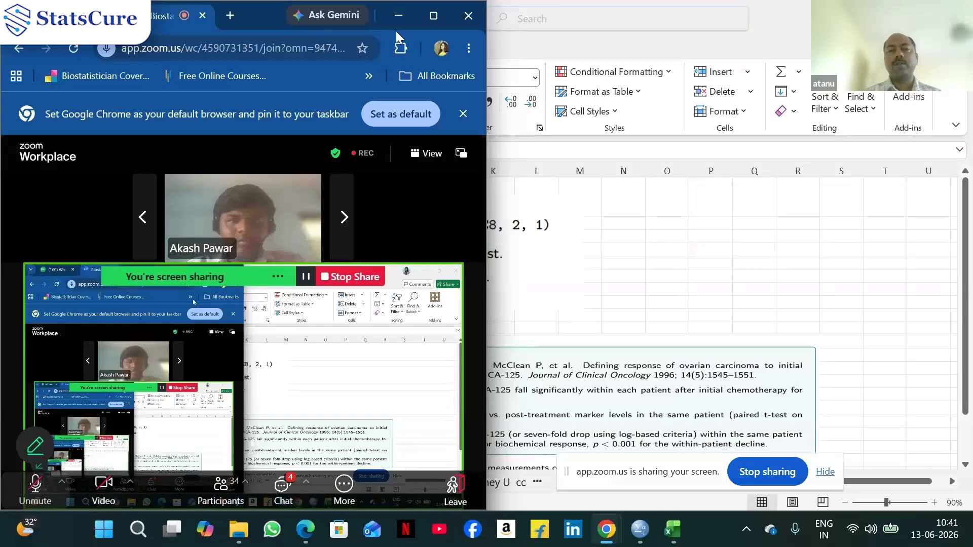
click(672, 529)
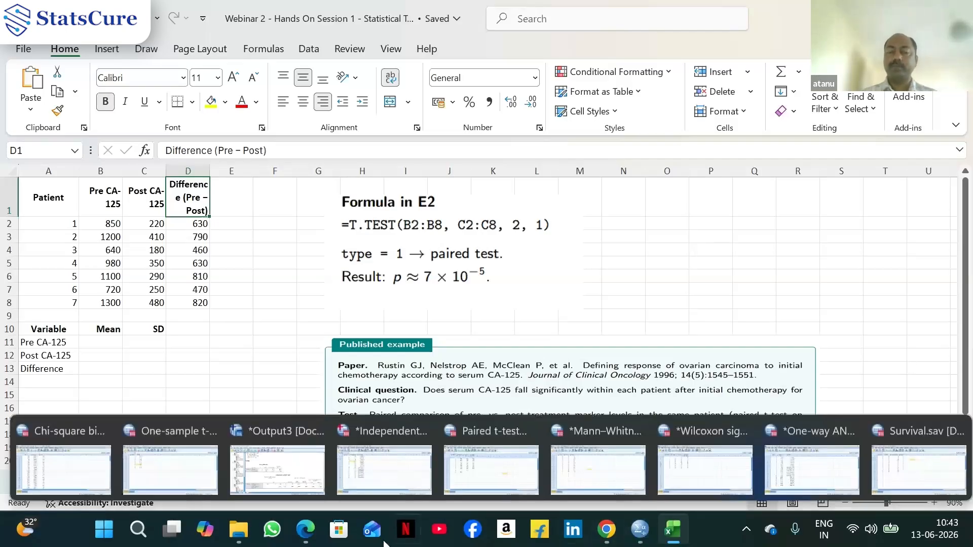
mouse_move(639, 529)
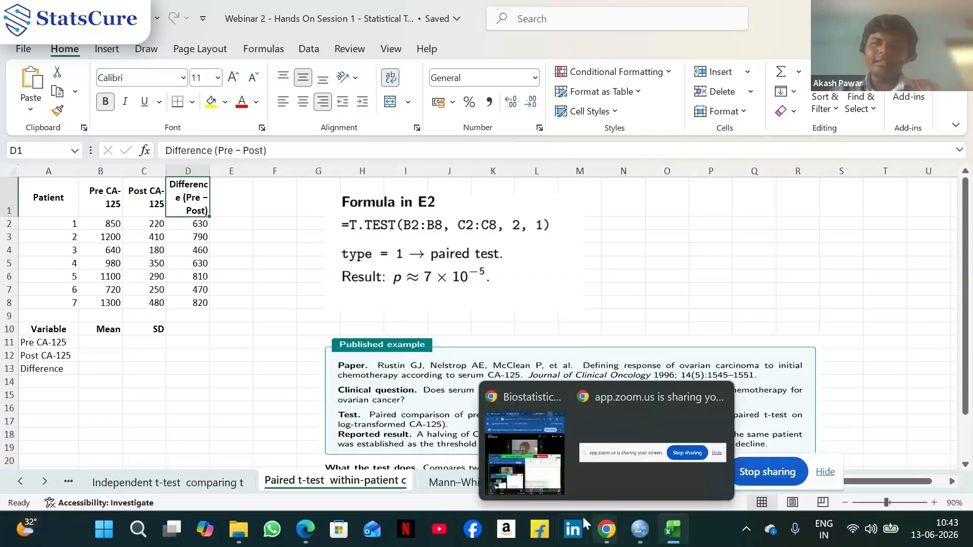
click(545, 490)
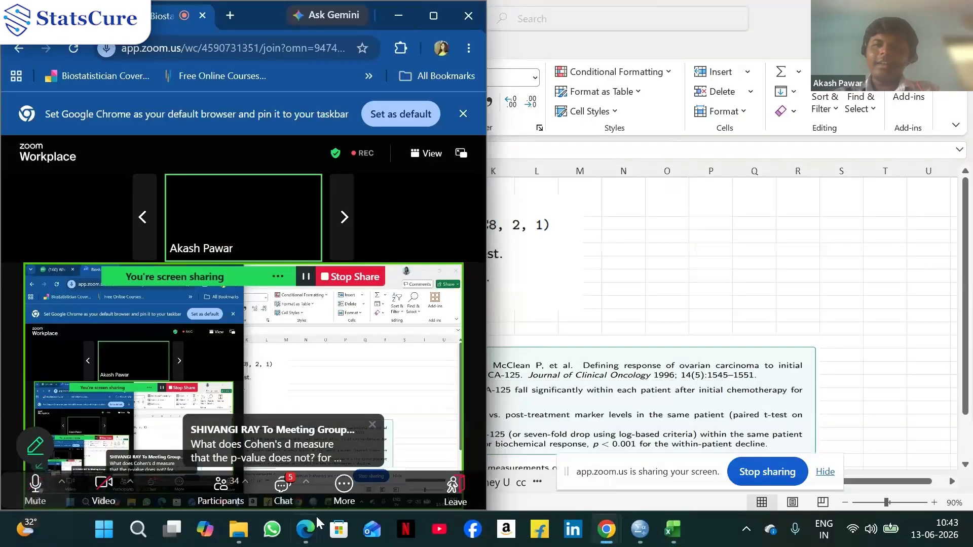
click(397, 17)
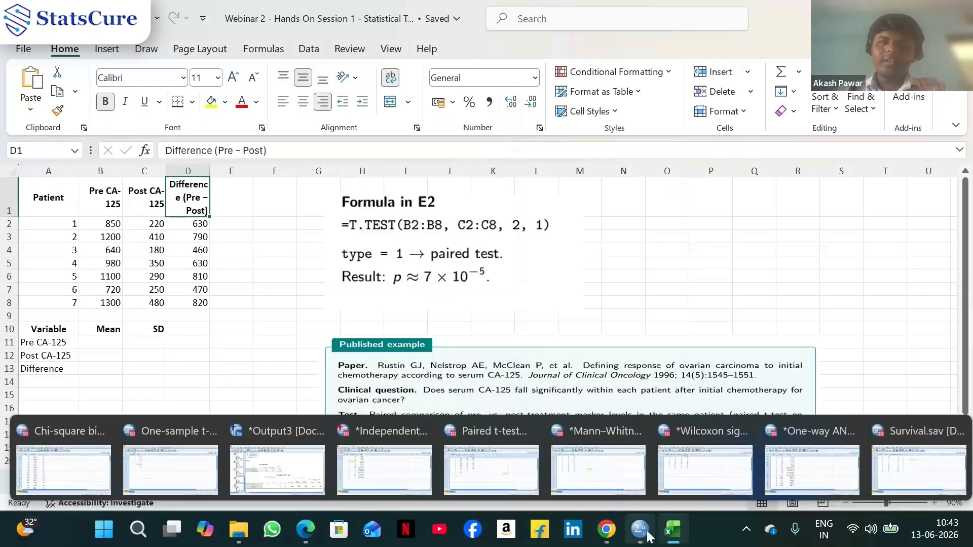
Switch to the paired t-test dataset and open the Paired-Samples T Test dialog
click(503, 478)
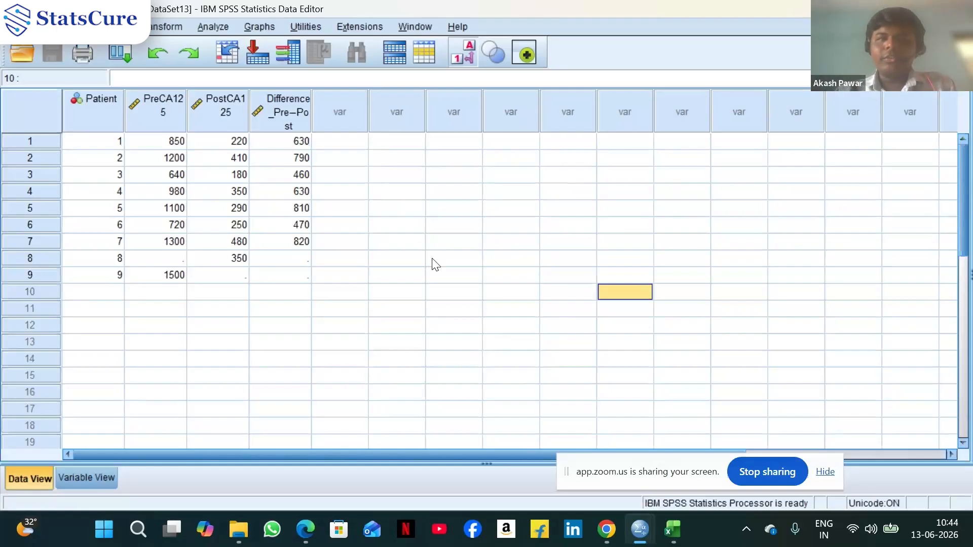
click(213, 28)
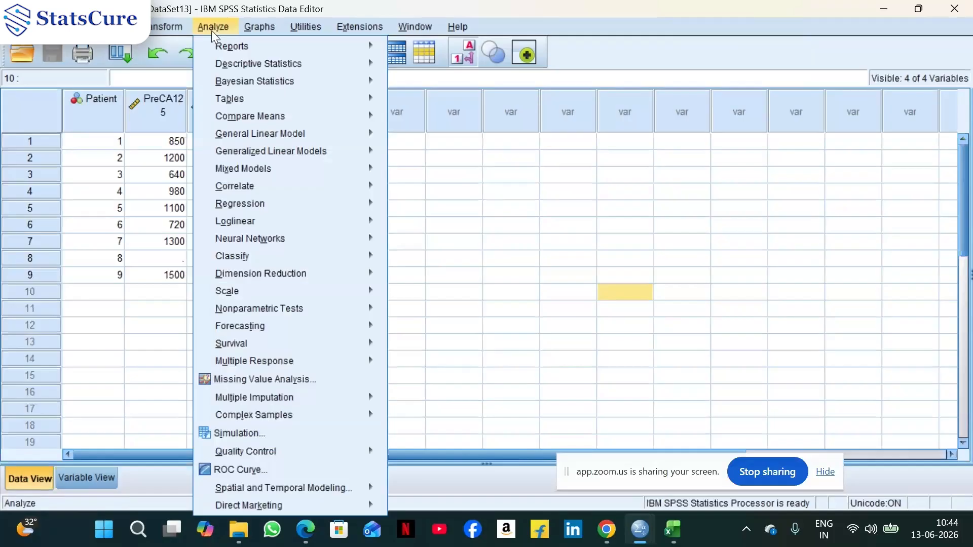
mouse_move(363, 122)
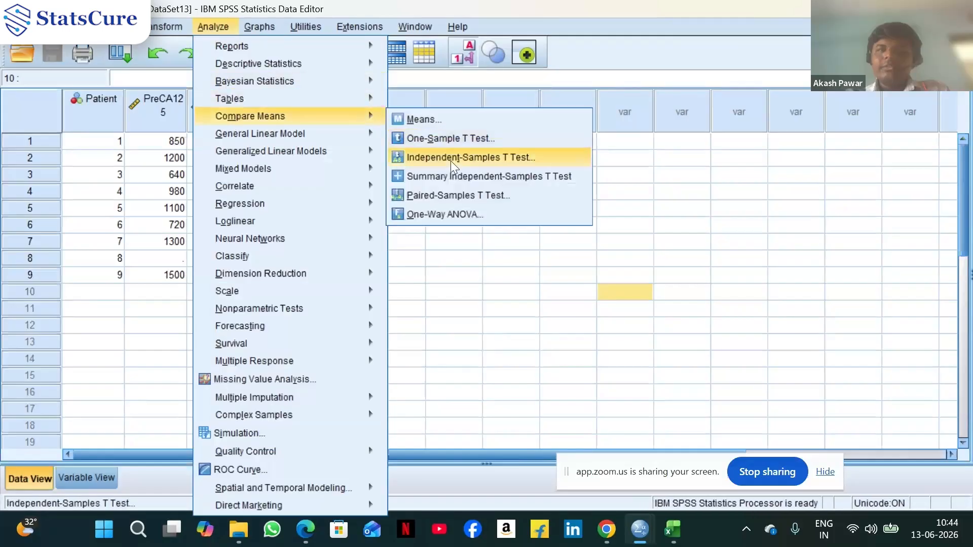
click(464, 193)
Remove the previously entered variable pair from the paired variables list
click(249, 74)
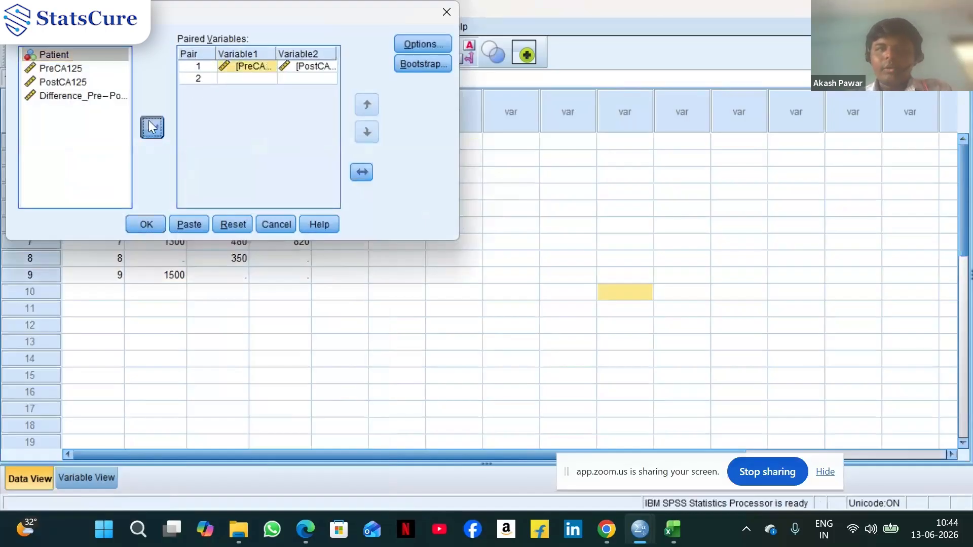
click(150, 125)
click(151, 128)
drag(273, 20, 642, 50)
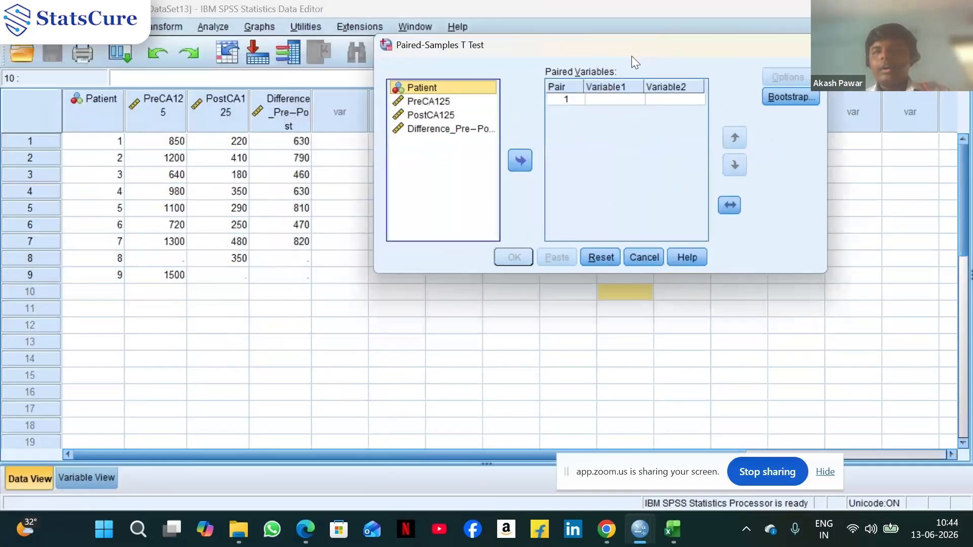
Pair PreCA125 as Variable1 with PostCA125 as Variable2
click(442, 102)
click(519, 160)
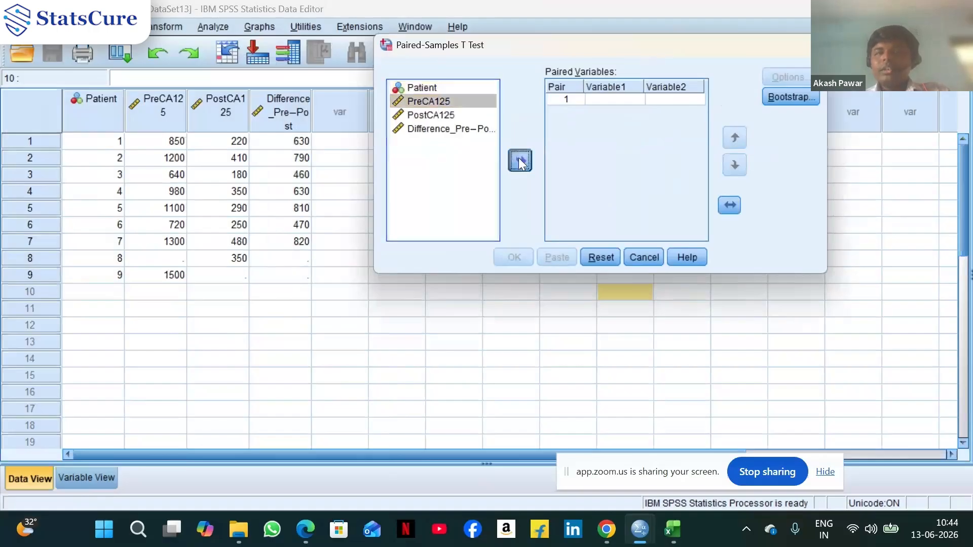
click(443, 114)
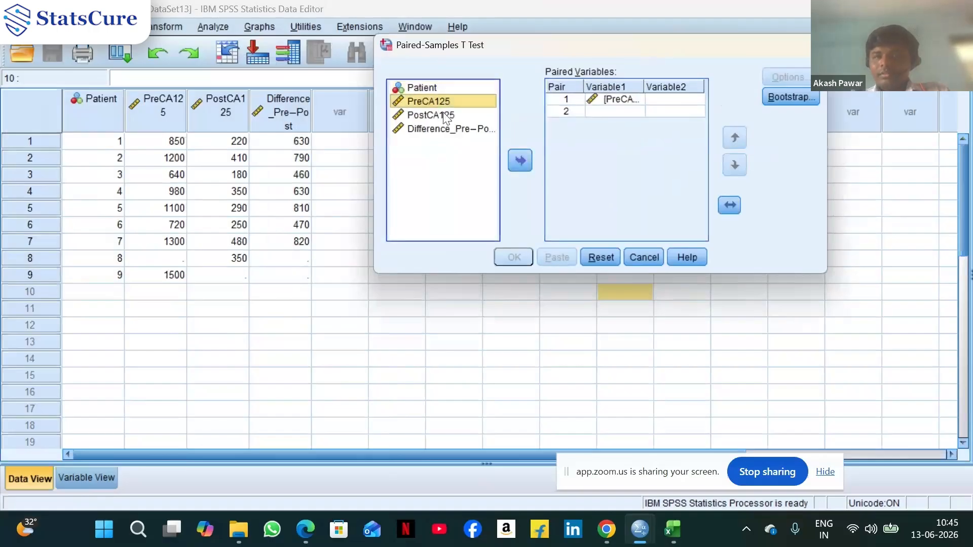
click(519, 161)
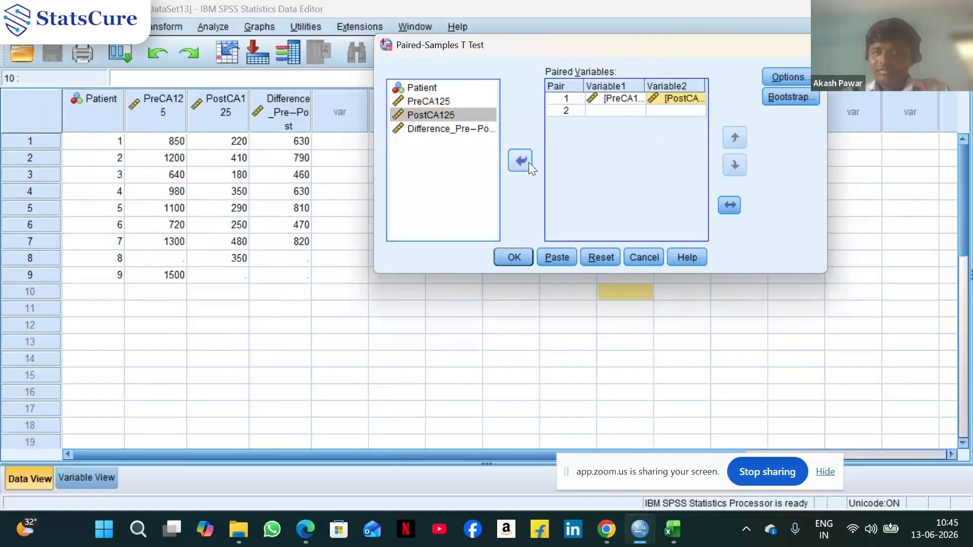
Keep the confidence interval percentage at 95 in Options and run the paired-samples t-test
click(778, 77)
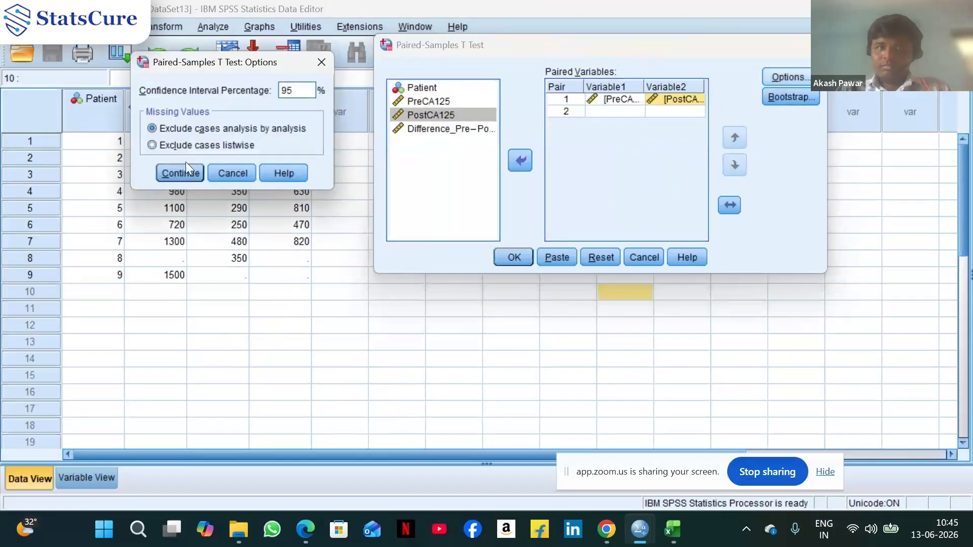
click(178, 173)
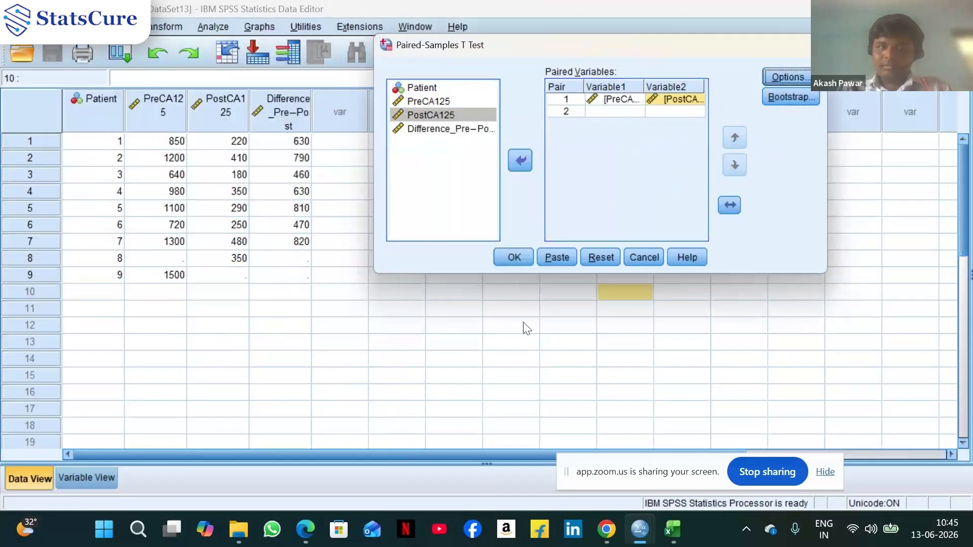
click(518, 258)
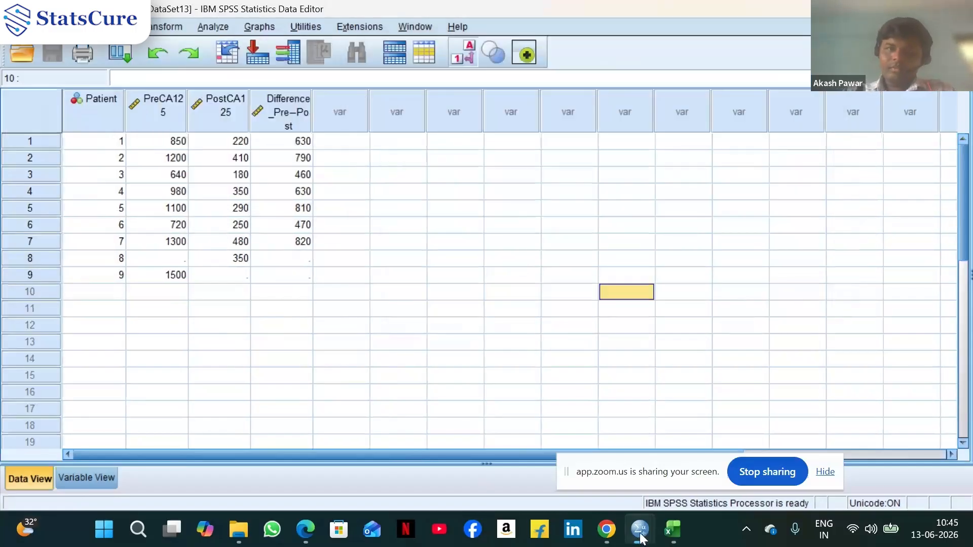
Open the output viewer to review the paired samples test results
mouse_move(640, 529)
click(252, 467)
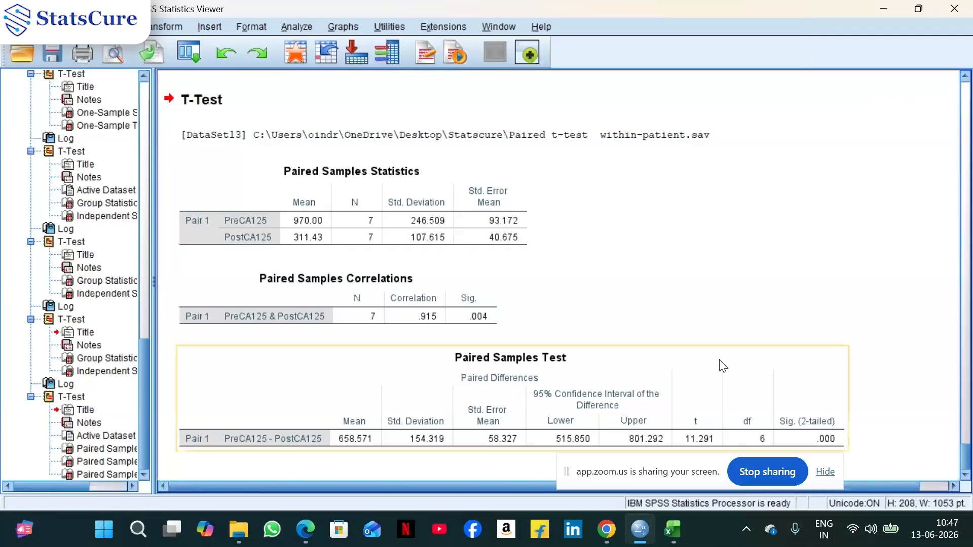
Switch back to the Excel workbook's 'Paired t-test within-patient' sheet
mouse_move(675, 529)
mouse_move(681, 477)
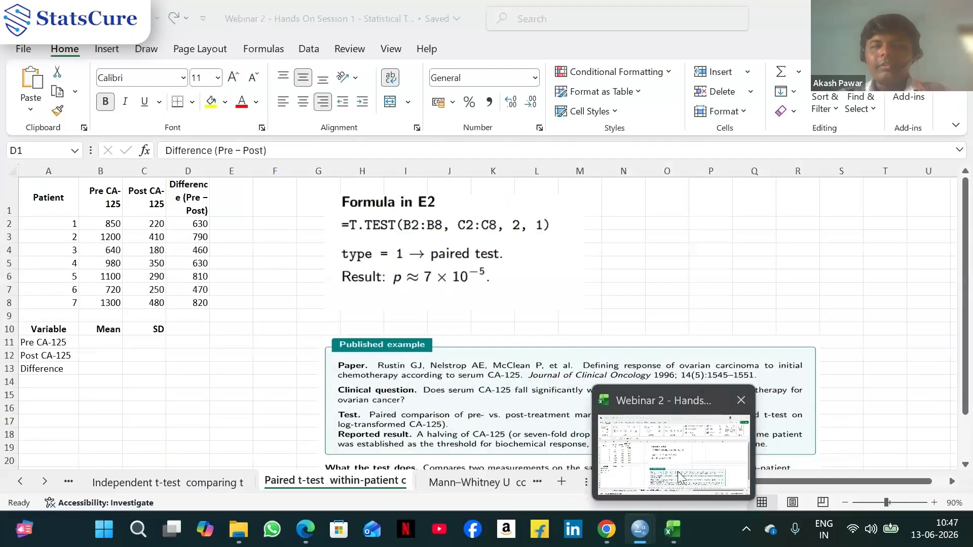
click(679, 477)
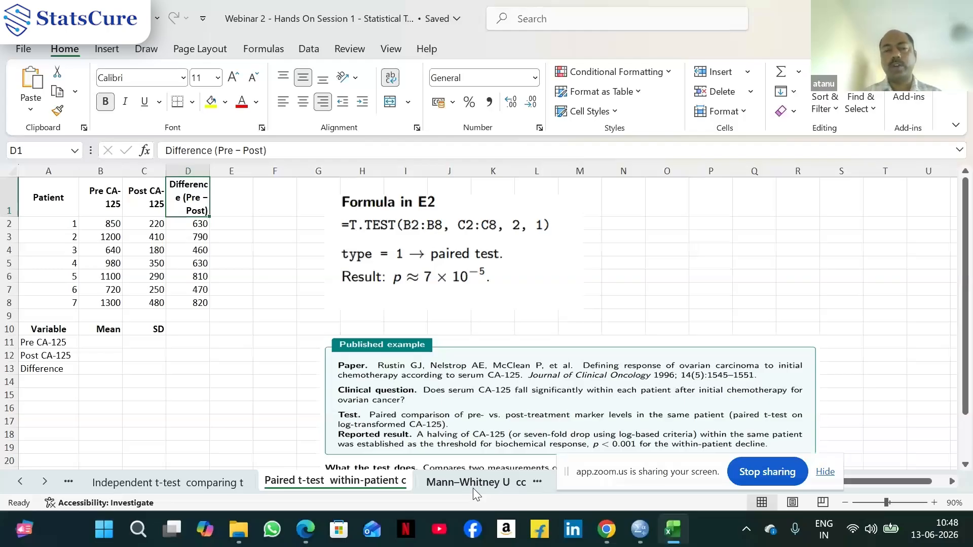
Open the 'Mann–Whitney U comparing distr' sheet and scroll to its top
mouse_move(601, 530)
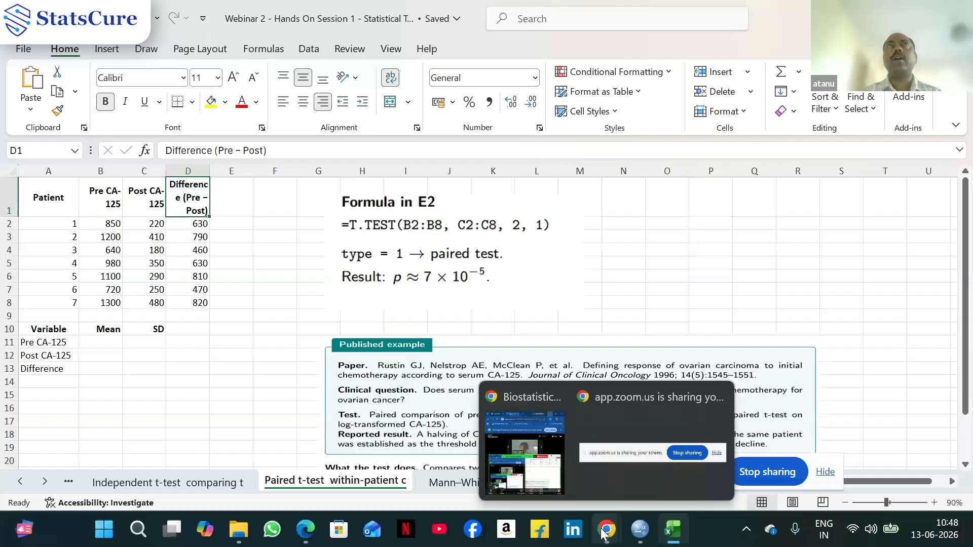
mouse_move(543, 487)
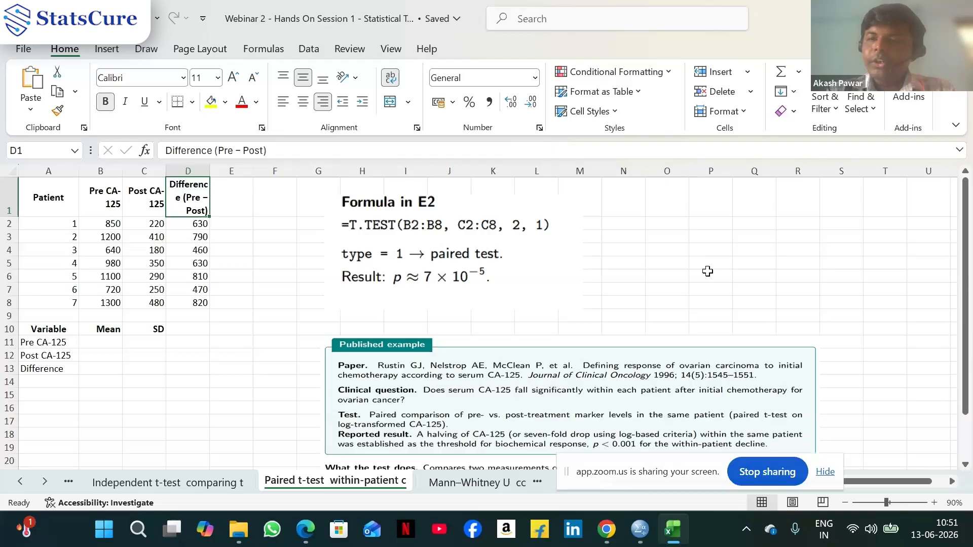
click(446, 482)
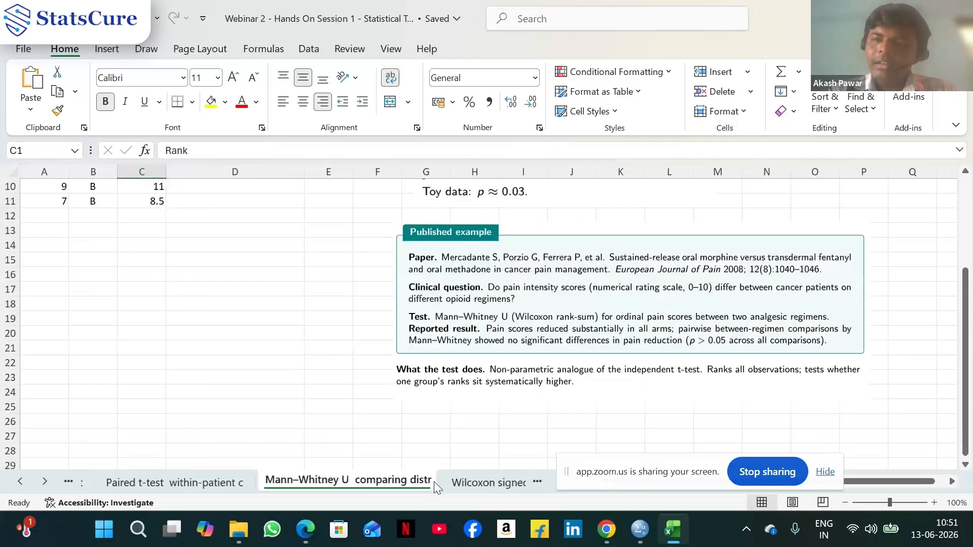
scroll(741, 363, up, 3)
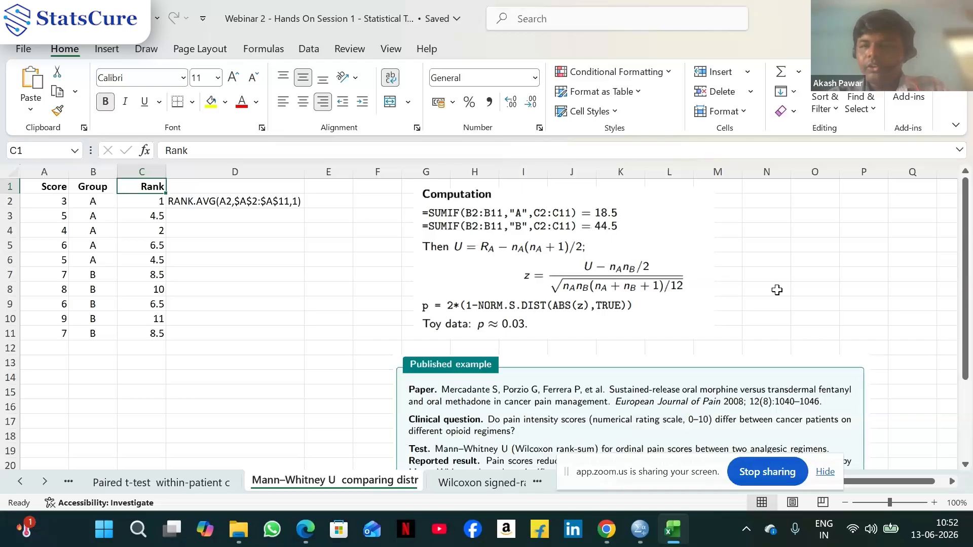
Switch to the Mann–Whitney SPSS data file and then back to the Excel workbook
mouse_move(641, 535)
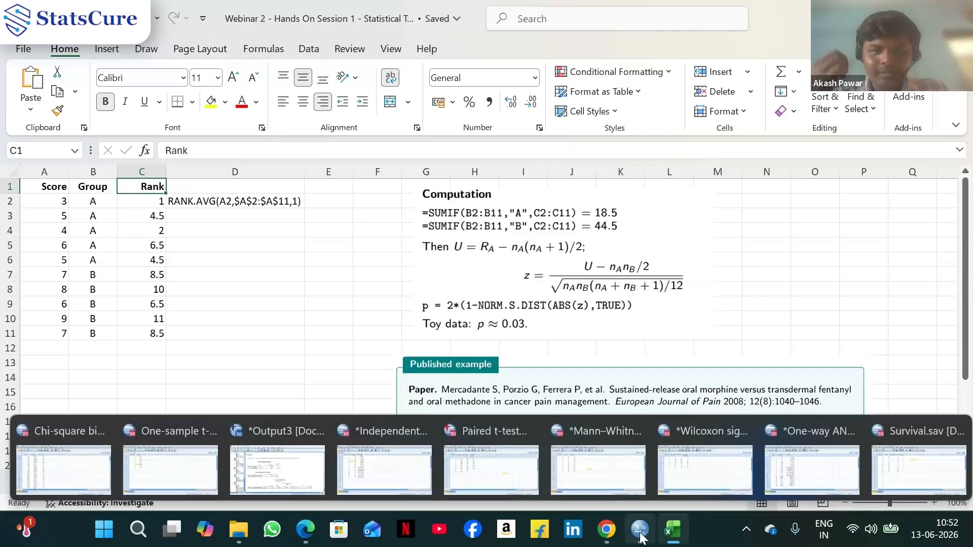
click(600, 480)
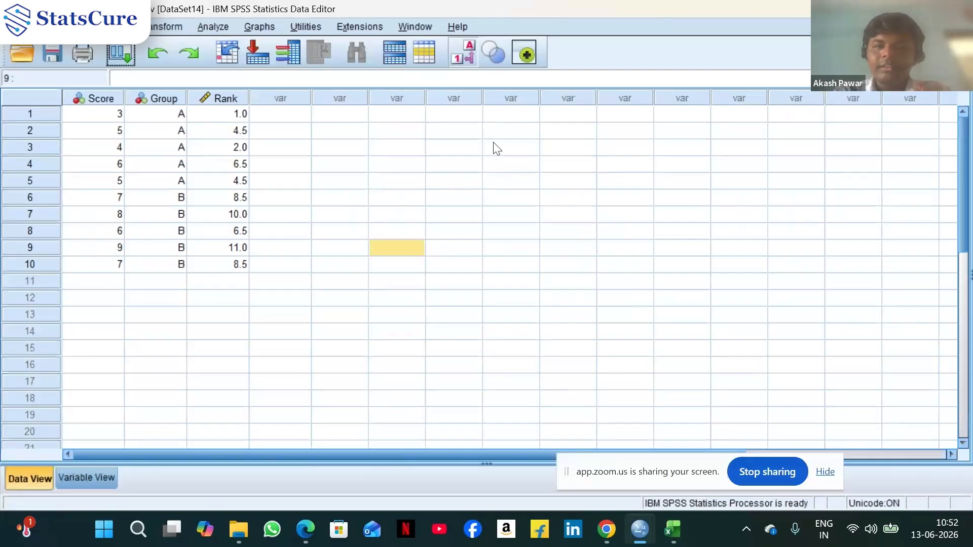
mouse_move(639, 539)
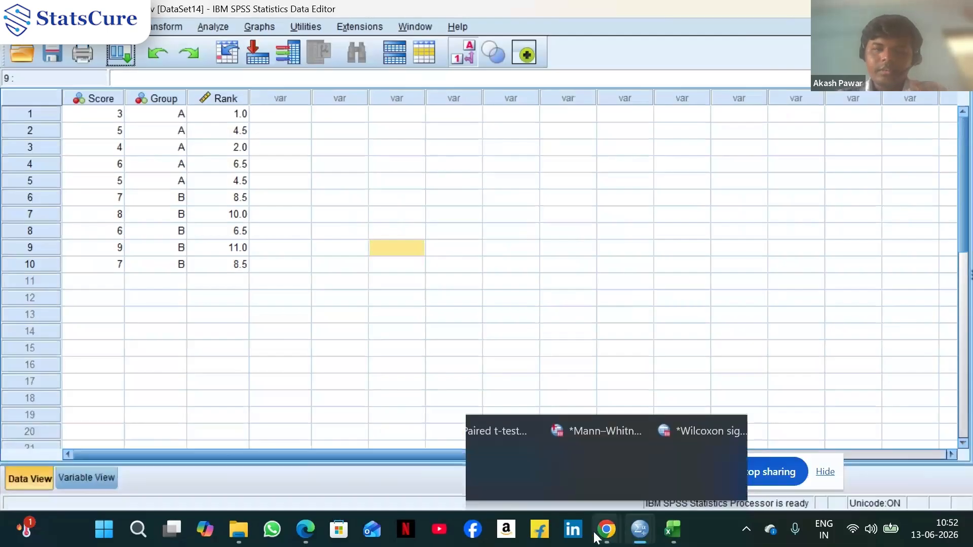
mouse_move(606, 539)
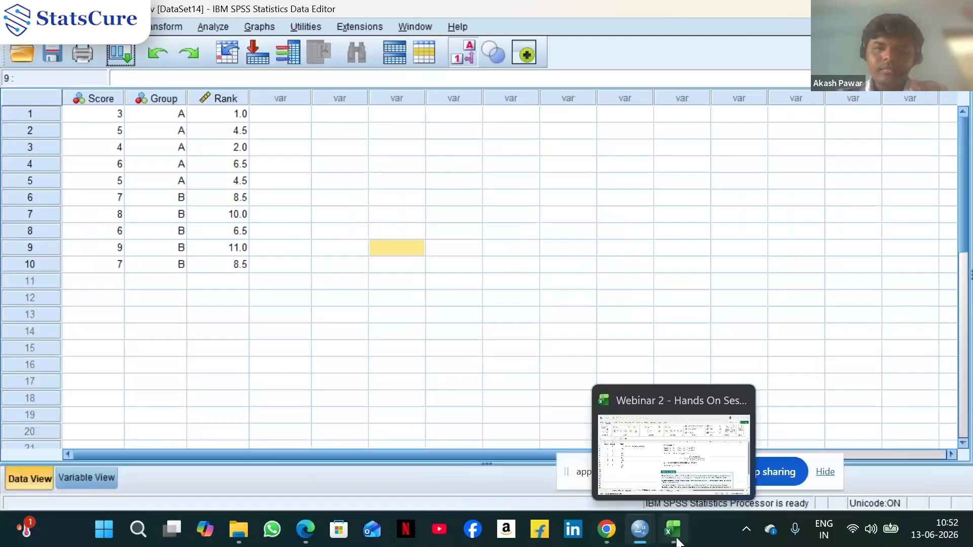
click(676, 470)
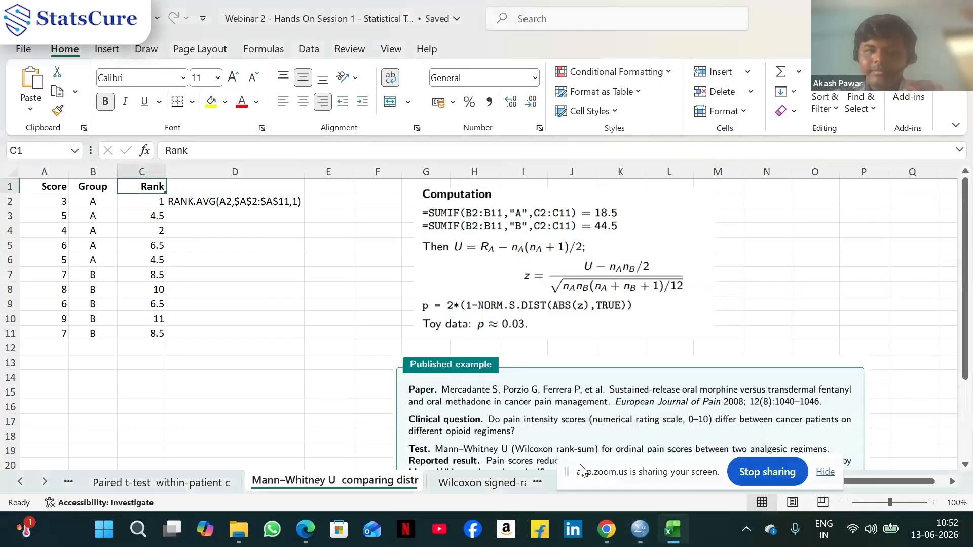
Switch to the tumor size dataset, select the TumorSize column and open the Explore dialog
mouse_move(640, 539)
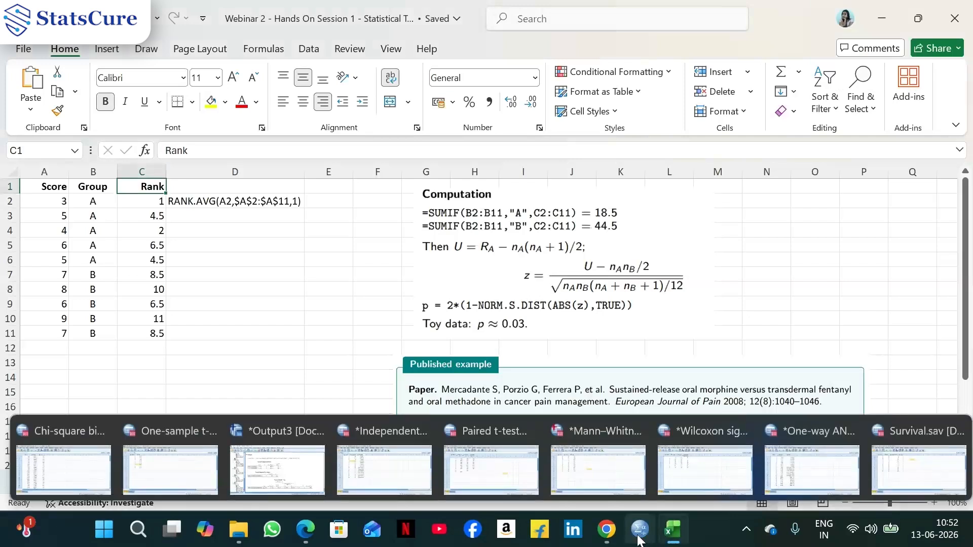
click(385, 469)
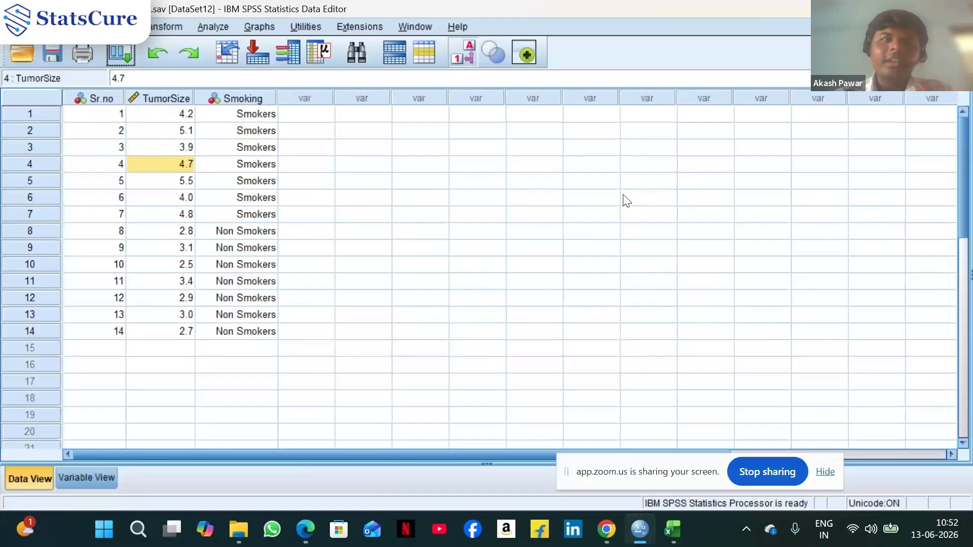
click(187, 99)
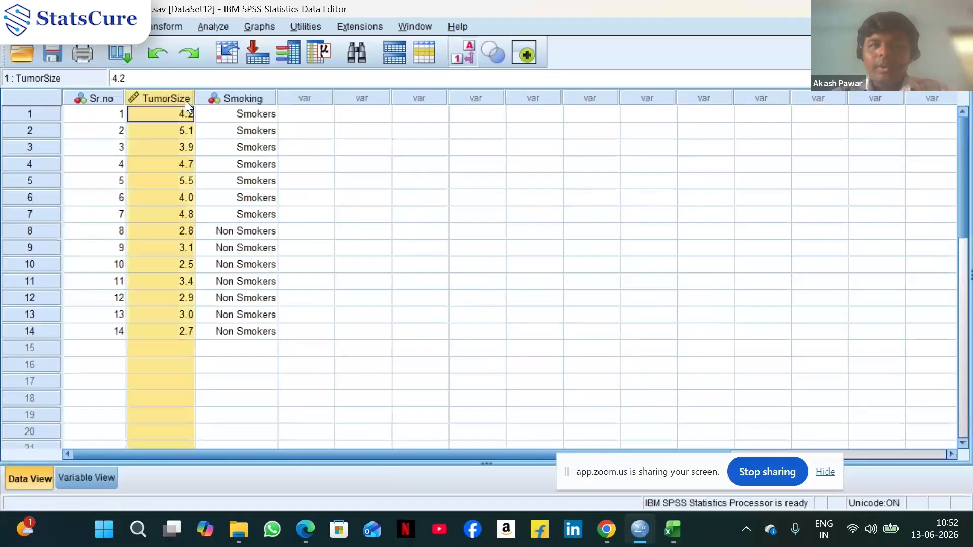
click(206, 27)
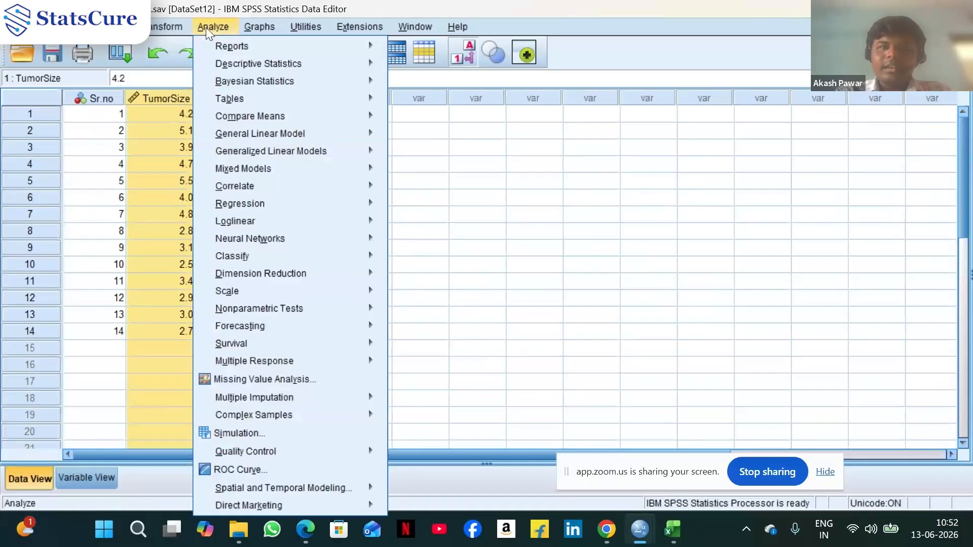
mouse_move(239, 61)
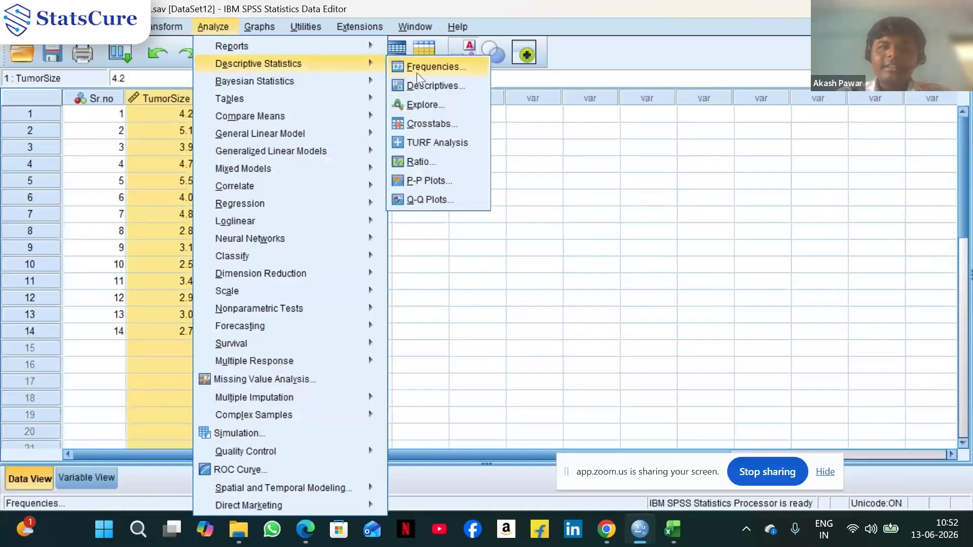
click(443, 109)
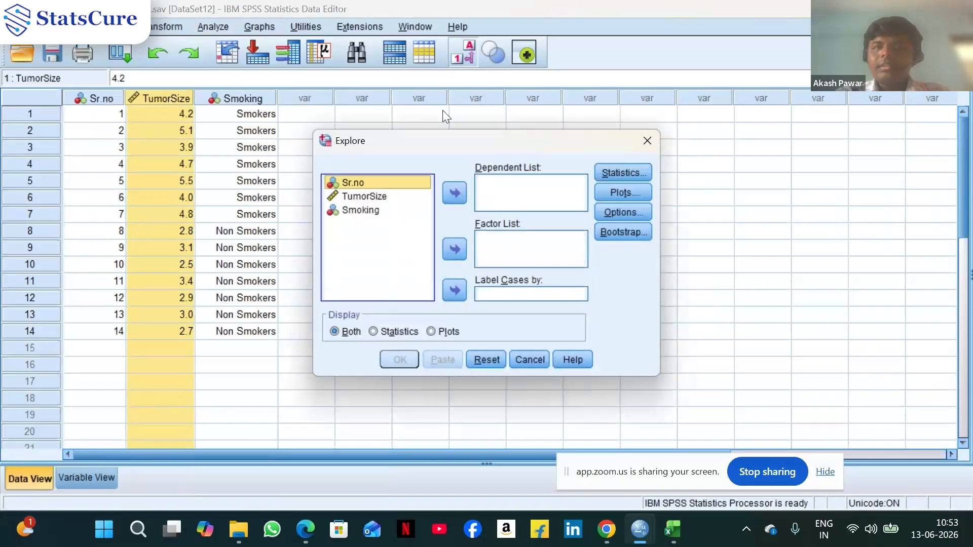
Add TumorSize to the Dependent List and Smoking to the Factor List
click(383, 197)
click(463, 190)
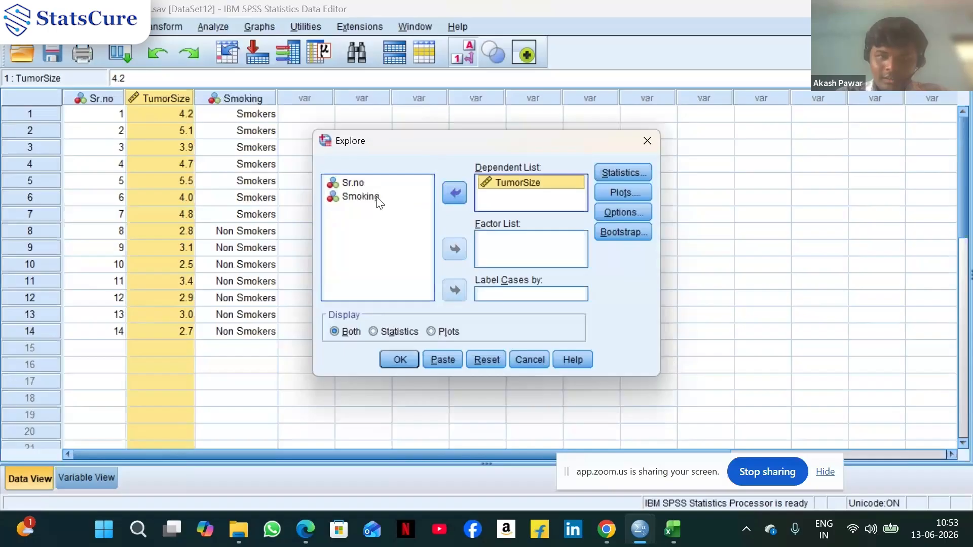
click(379, 200)
click(459, 248)
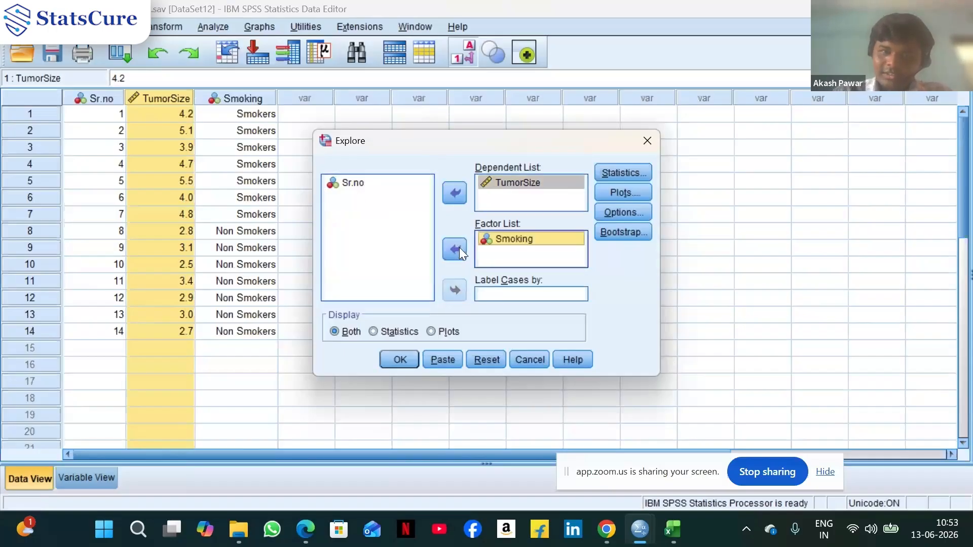
In Explore plots, enable normality plots with tests and turn off stem-and-leaf
click(633, 195)
click(438, 247)
click(577, 186)
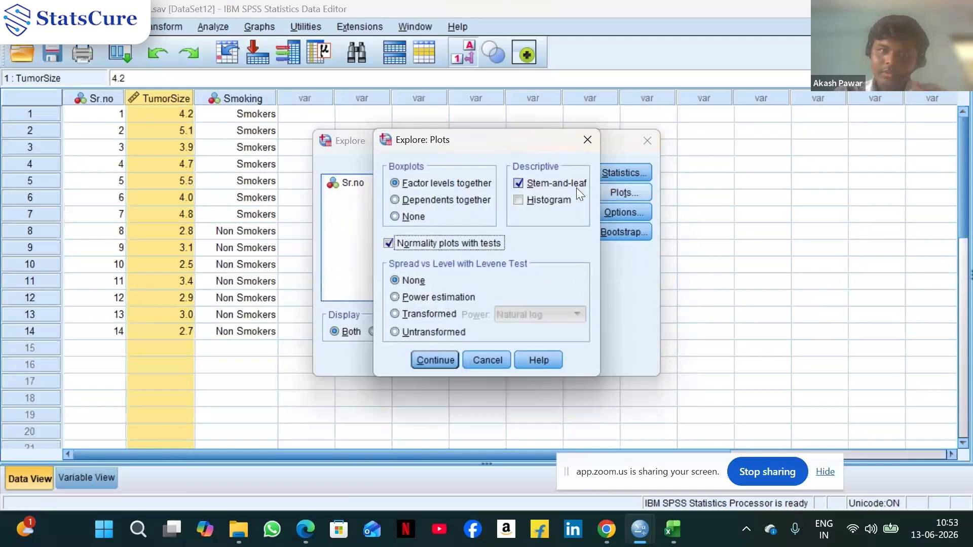
click(439, 361)
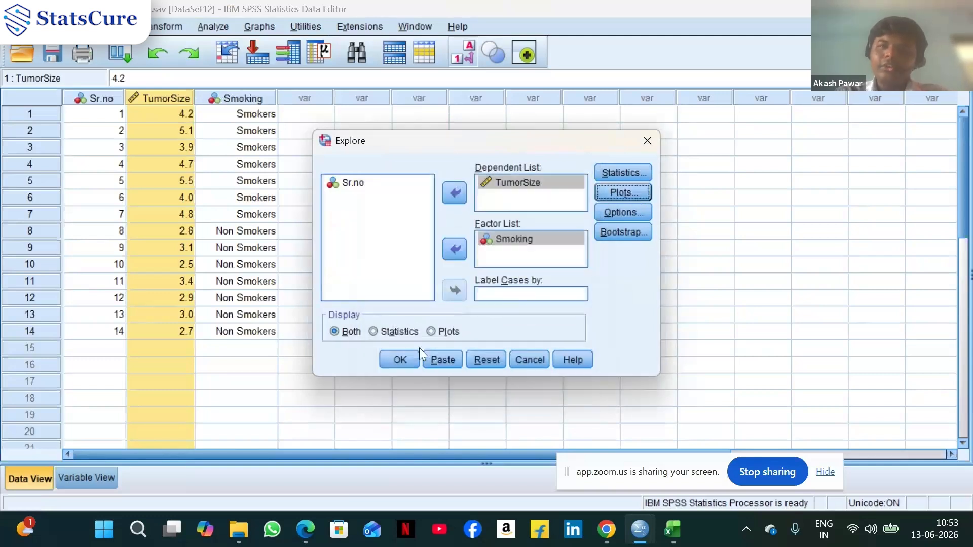
Enable histograms in the Explore plots and run the Explore analysis on TumorSize by Smoking
click(628, 194)
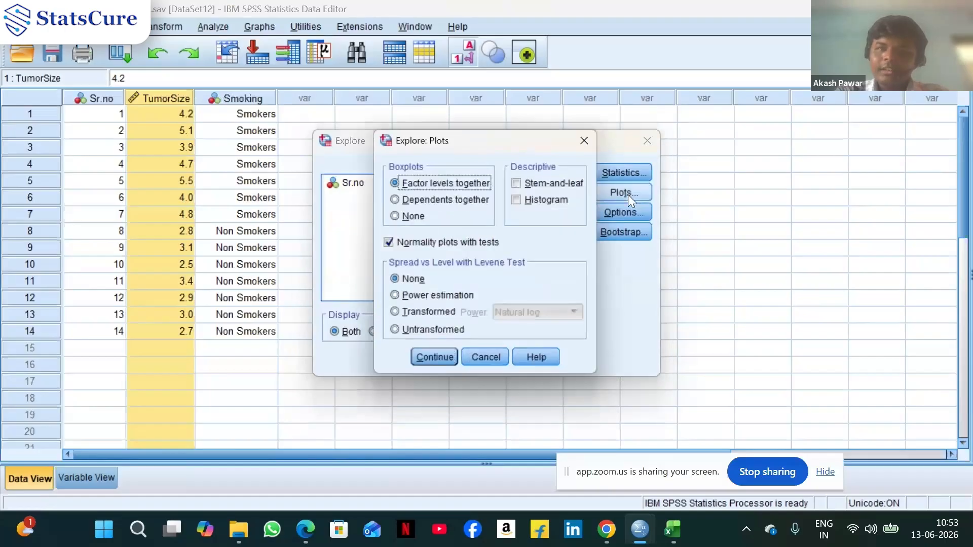
click(558, 201)
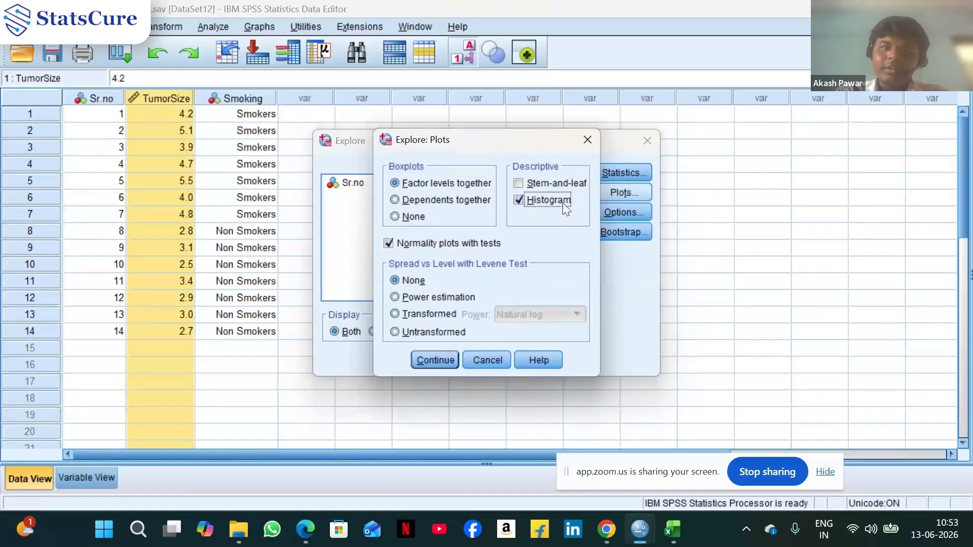
click(429, 361)
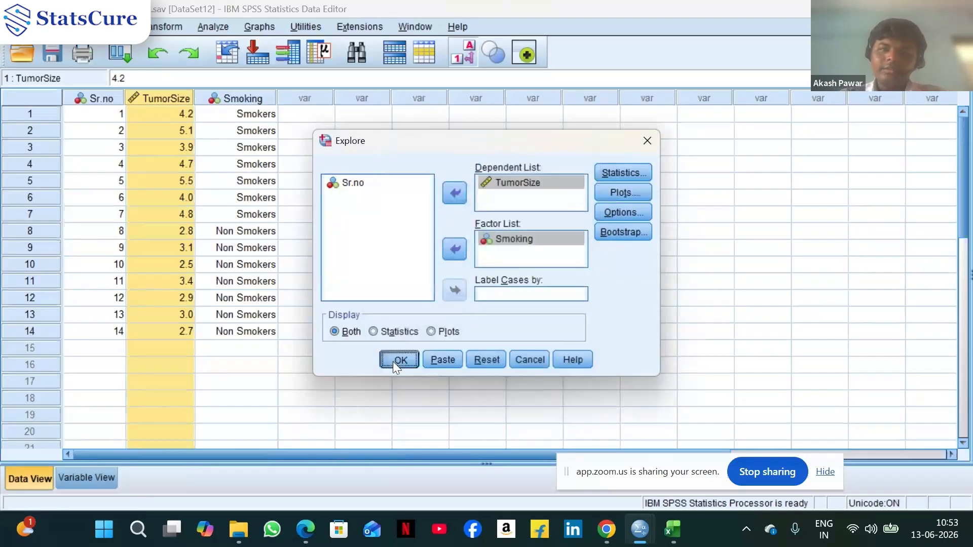
click(394, 361)
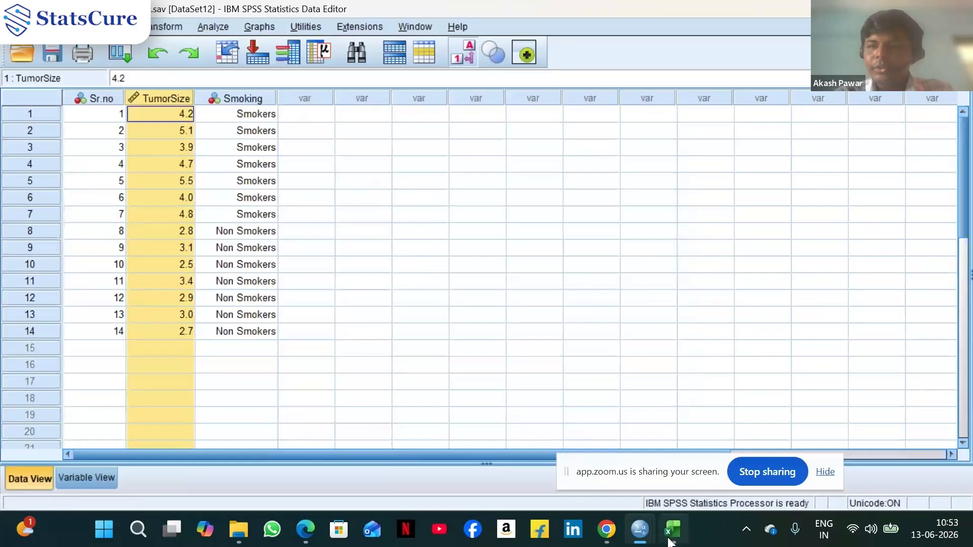
Review the Explore output: descriptives, tests of normality, histograms, Q-Q plots and boxplots for each smoking group
mouse_move(648, 541)
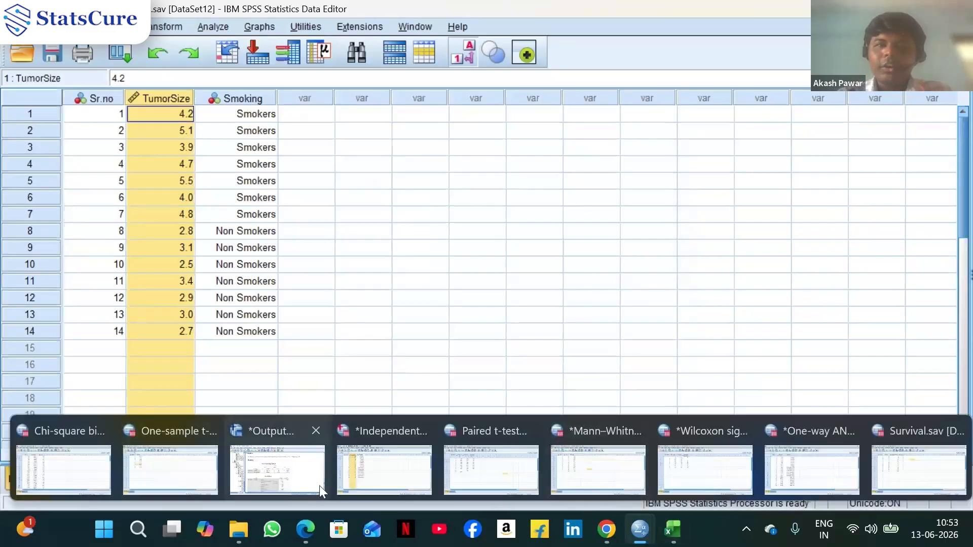
click(293, 486)
scroll(685, 290, down, 3)
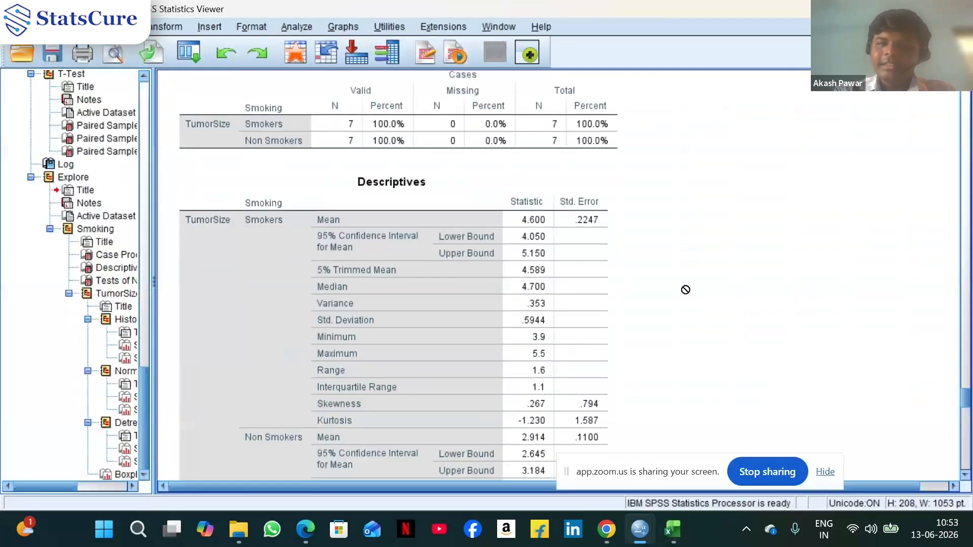
scroll(686, 289, down, 12)
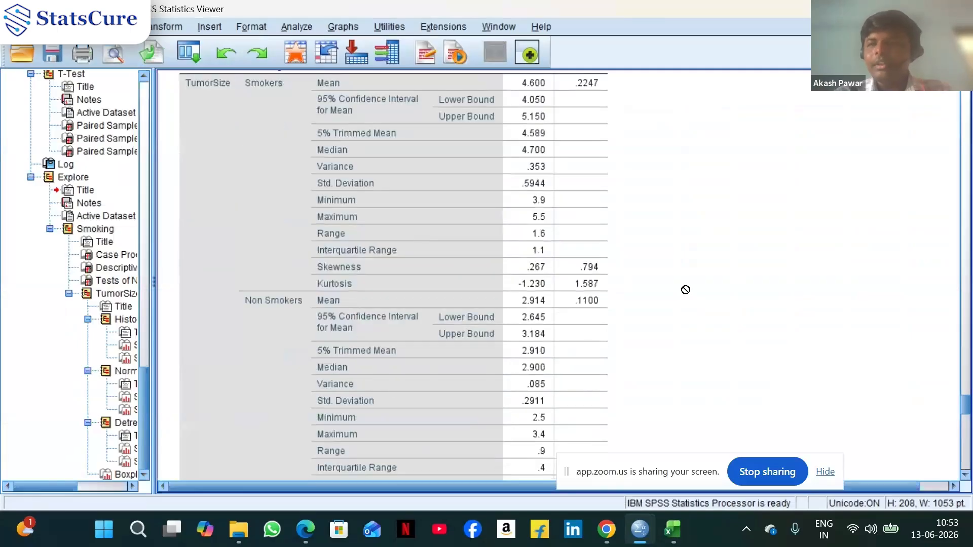
scroll(686, 290, down, 3)
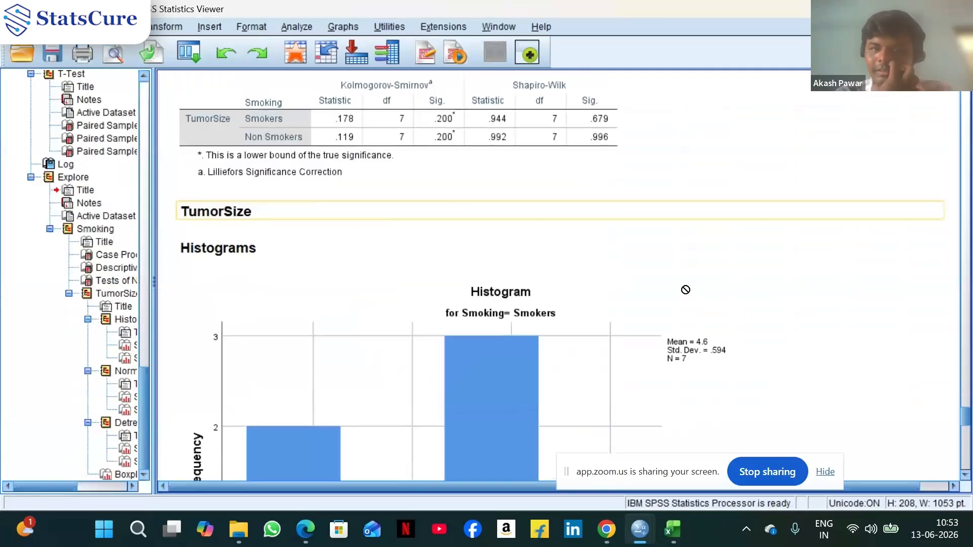
scroll(685, 289, up, 4)
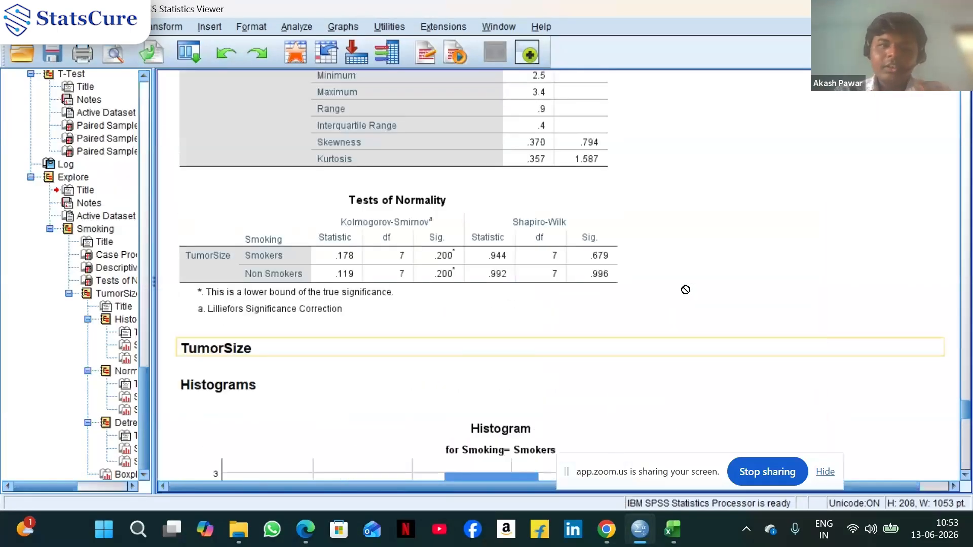
scroll(685, 289, down, 20)
scroll(685, 290, down, 20)
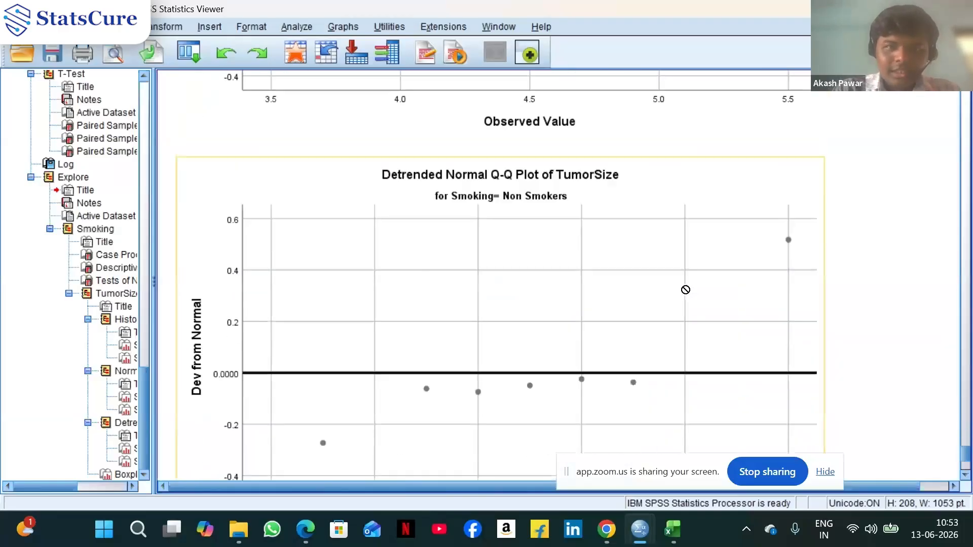
scroll(685, 289, down, 10)
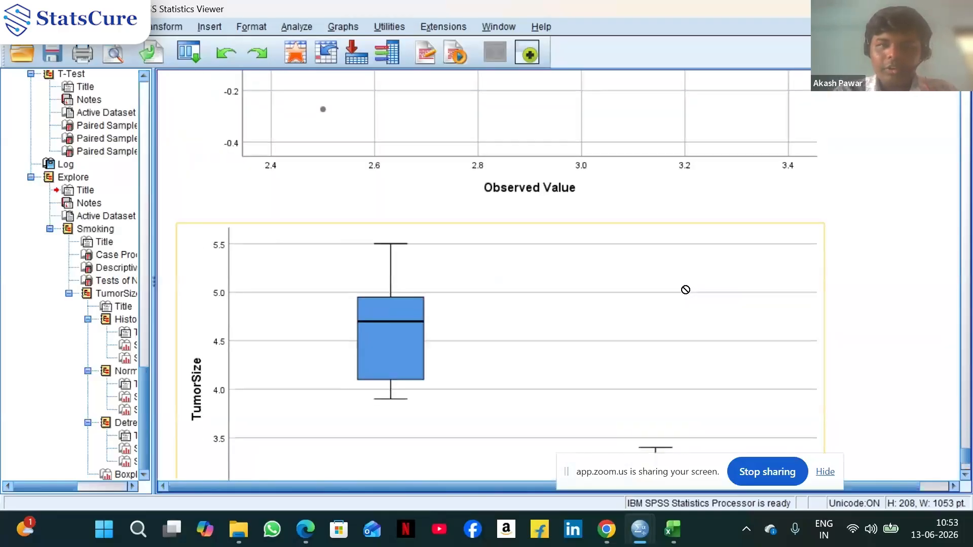
scroll(685, 290, down, 3)
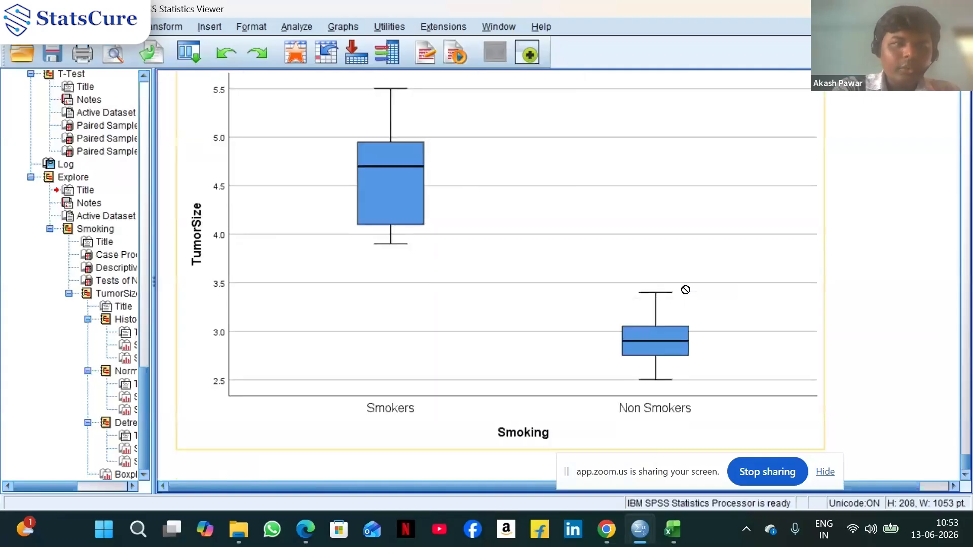
scroll(685, 289, up, 15)
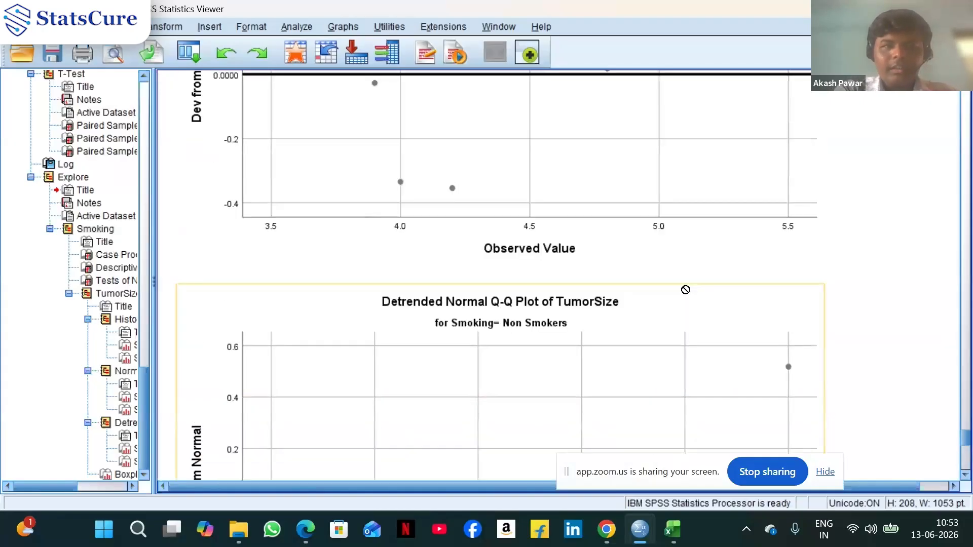
scroll(685, 289, up, 20)
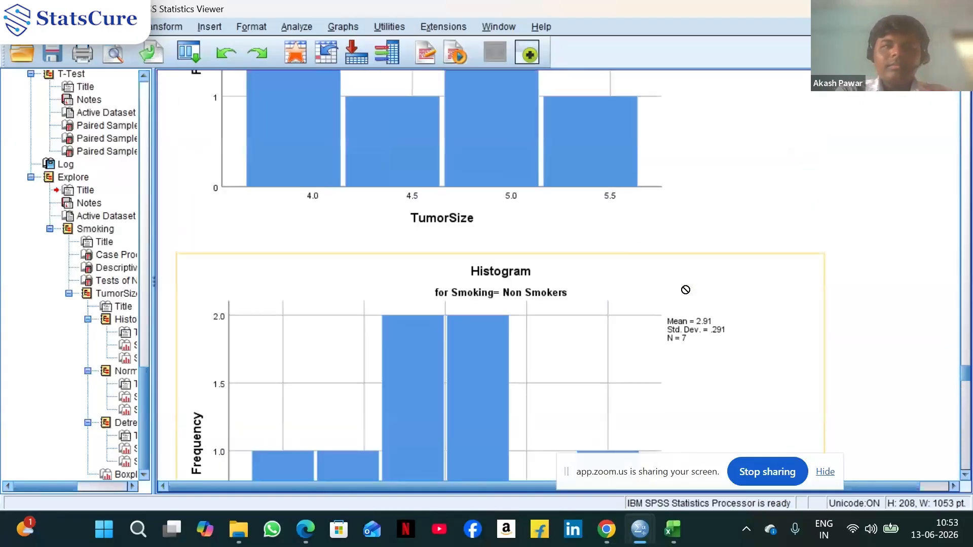
scroll(686, 290, up, 7)
scroll(685, 289, up, 2)
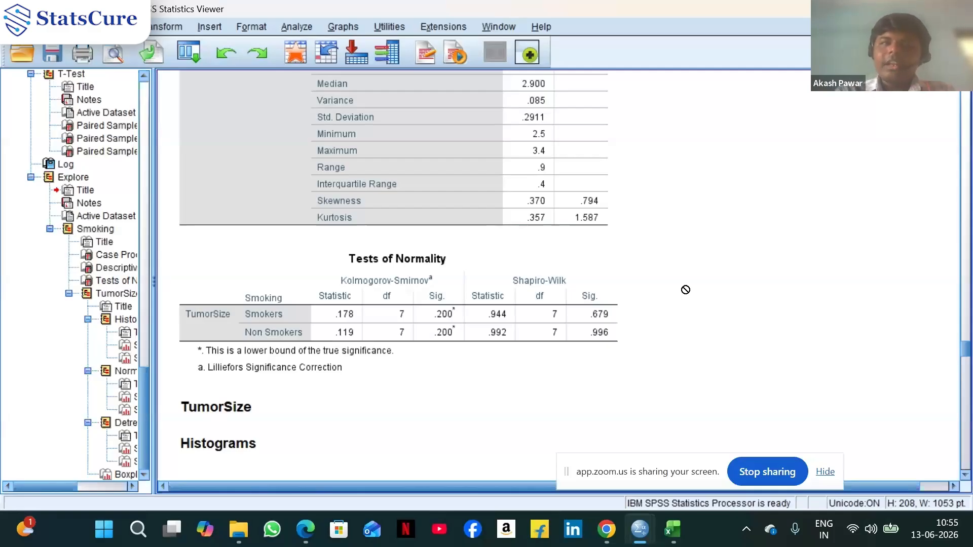
Open the Mann–Whitney dataset window, then return to the tumor size dataset
mouse_move(642, 541)
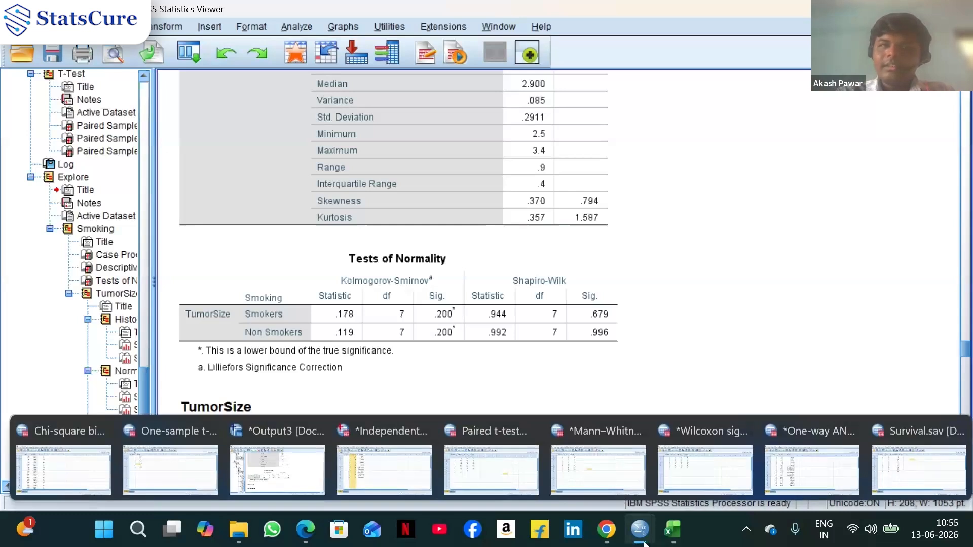
click(598, 468)
click(553, 230)
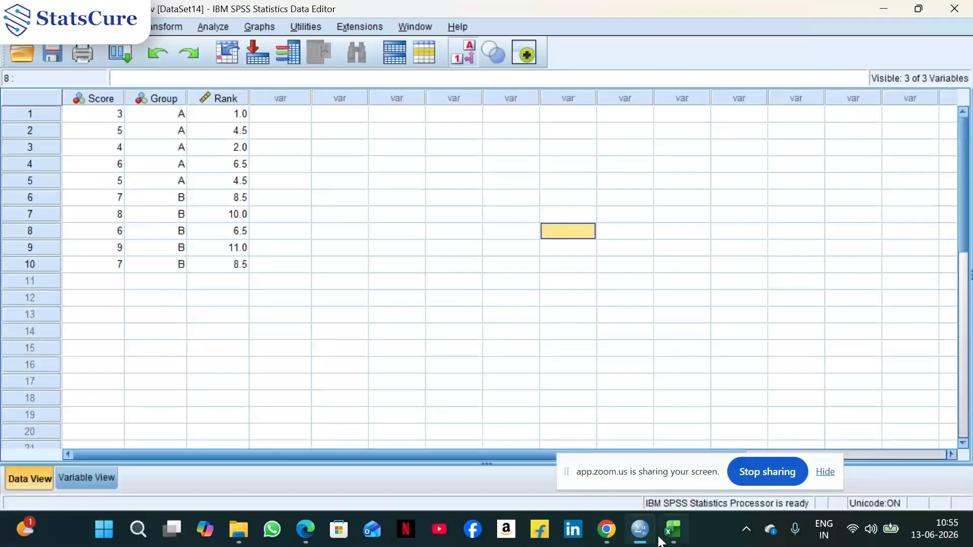
mouse_move(639, 531)
mouse_move(390, 480)
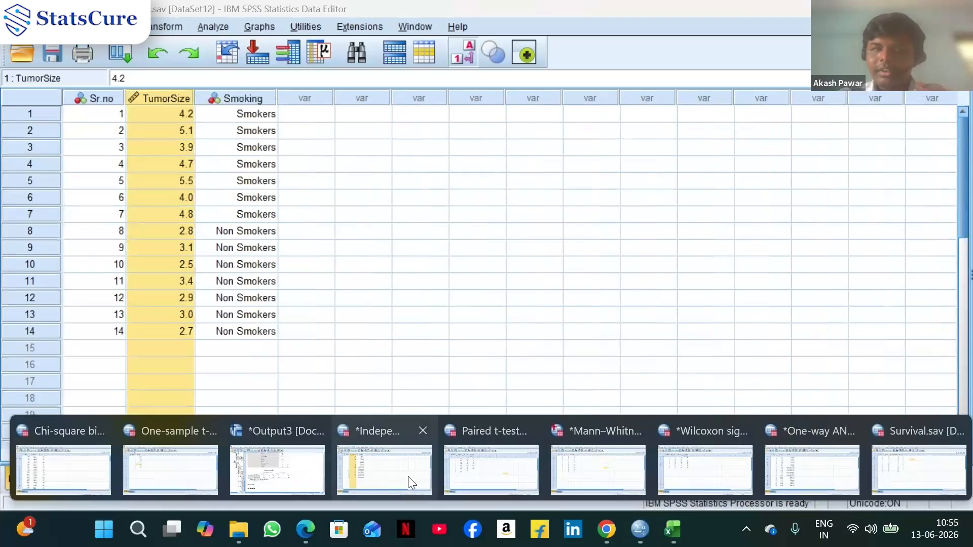
click(409, 477)
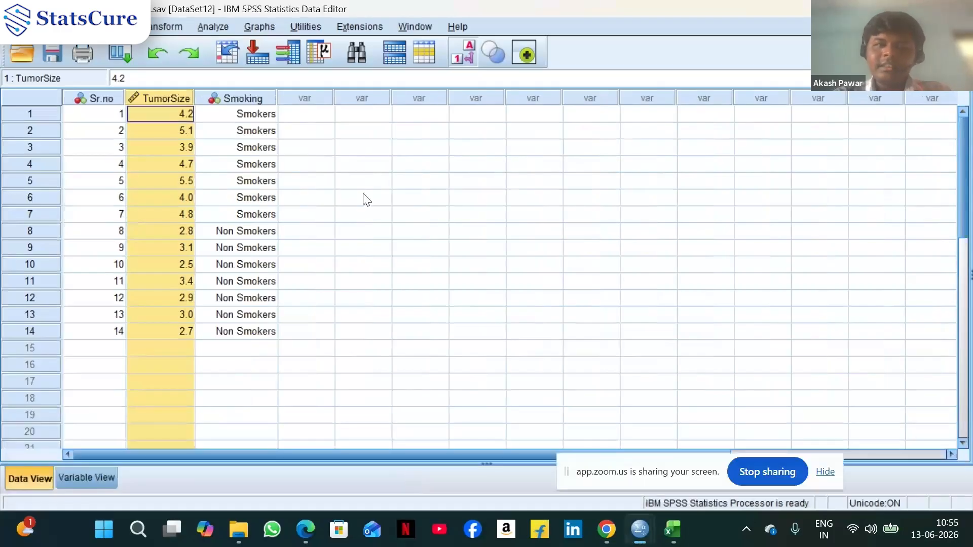
Open the legacy Two-Independent-Samples Tests dialog with TumorSize as test variable and Smoking as grouping variable
click(205, 28)
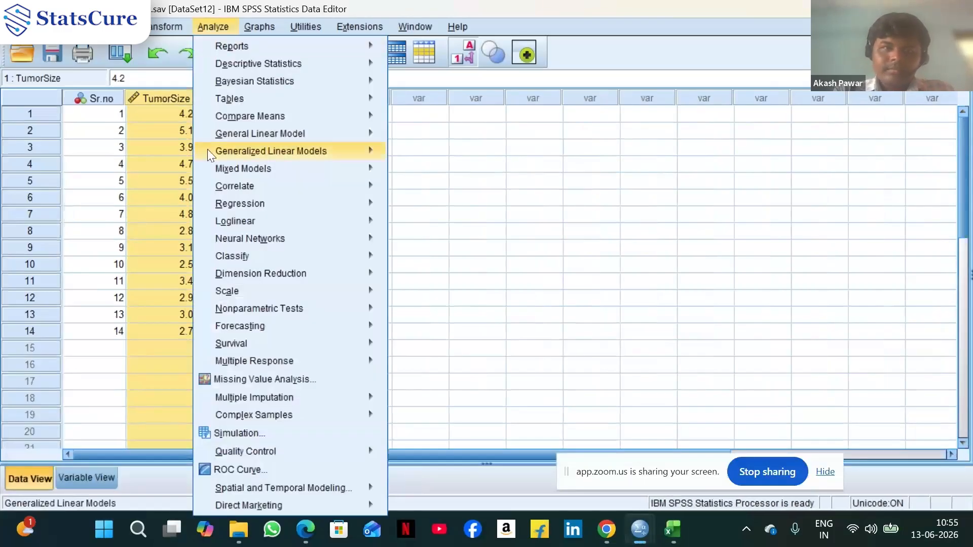
mouse_move(243, 313)
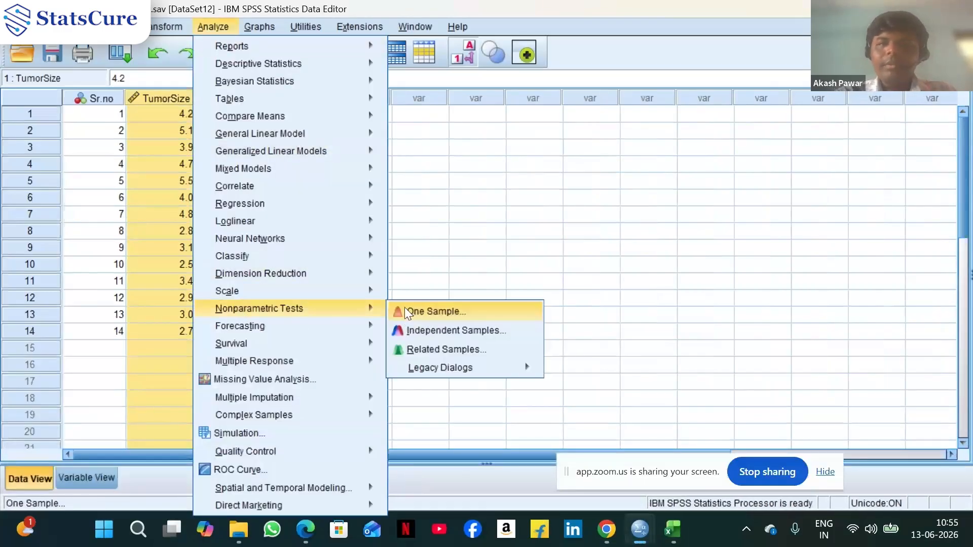
mouse_move(459, 370)
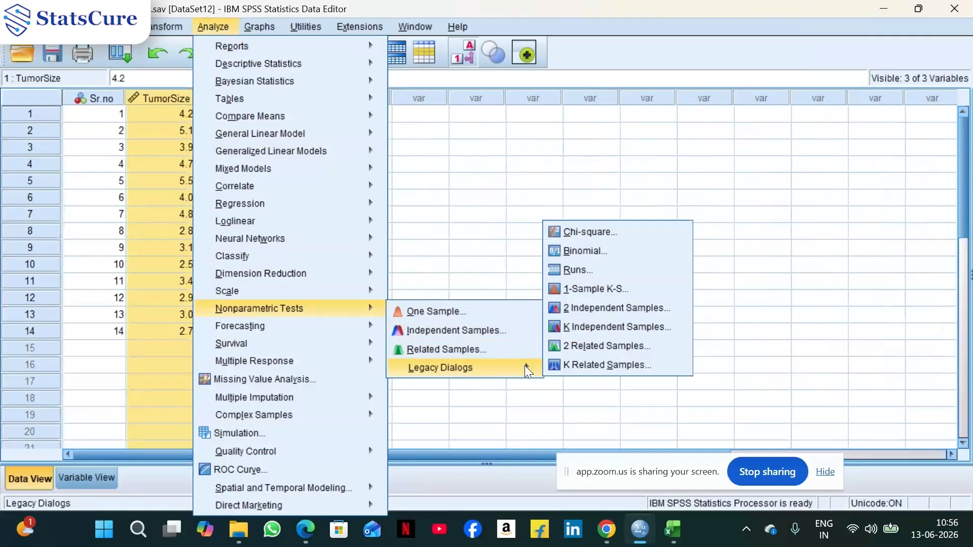
click(599, 312)
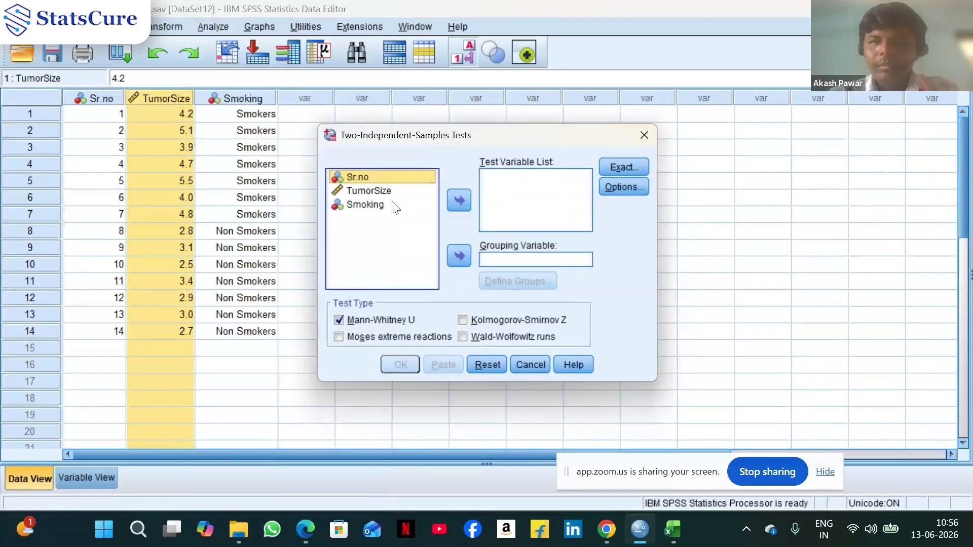
click(363, 192)
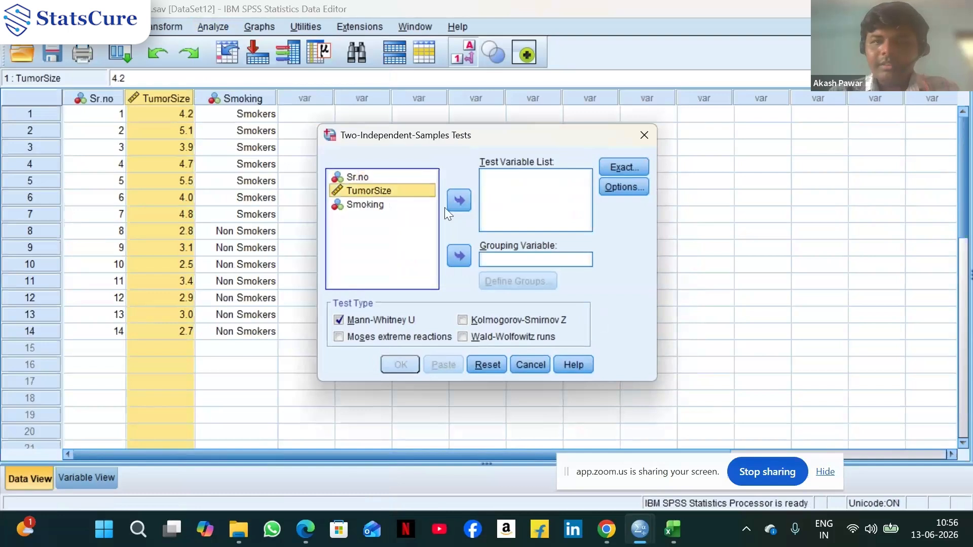
click(459, 200)
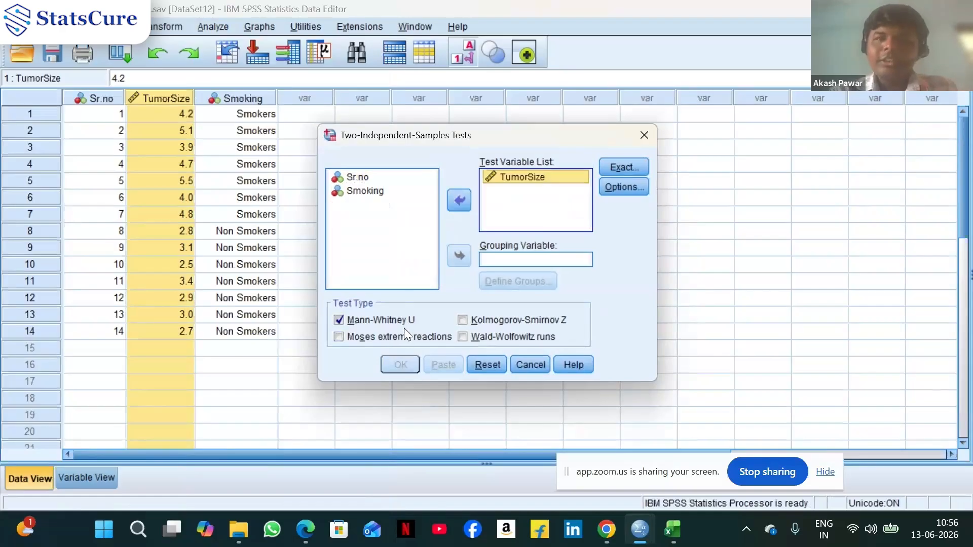
click(368, 192)
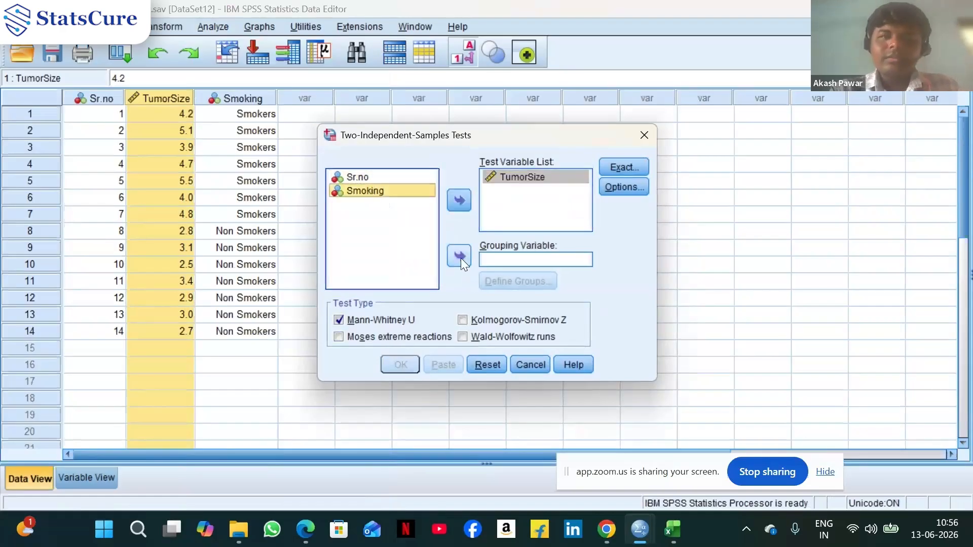
click(459, 256)
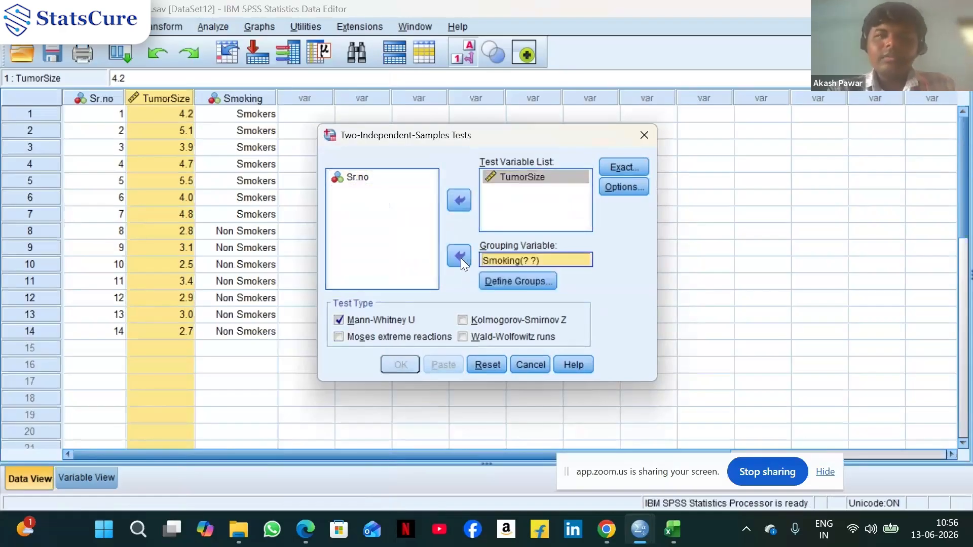
Define the Smoking groups as 1 and 2
click(514, 282)
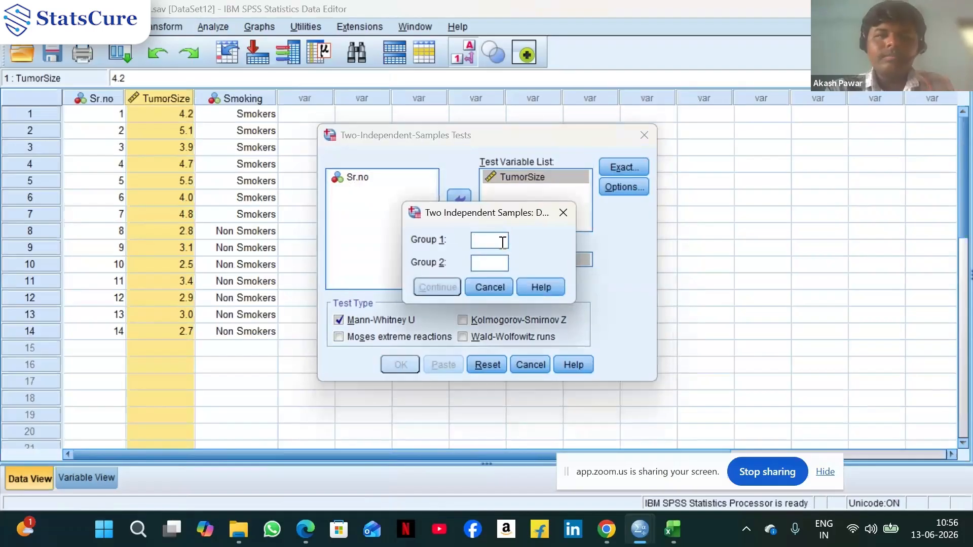
text(1)
click(502, 269)
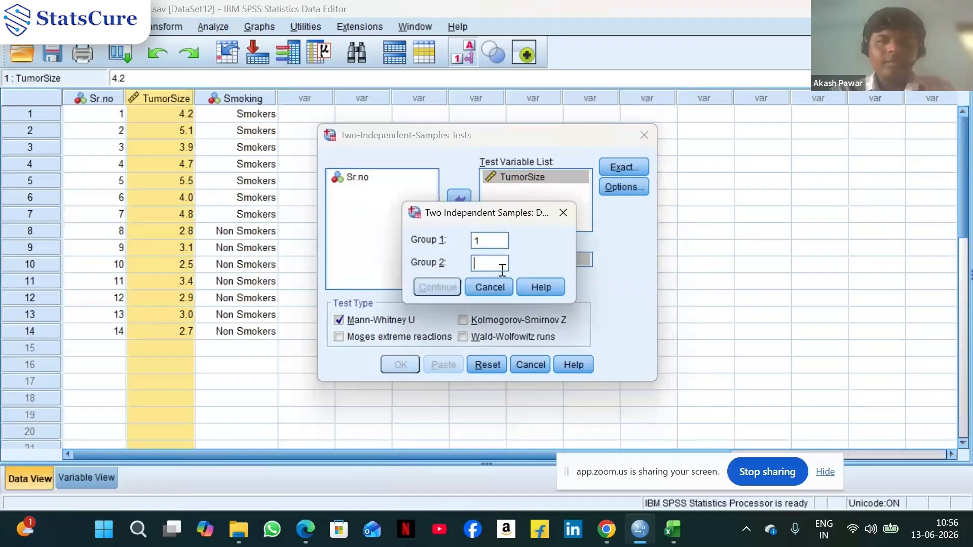
text(2)
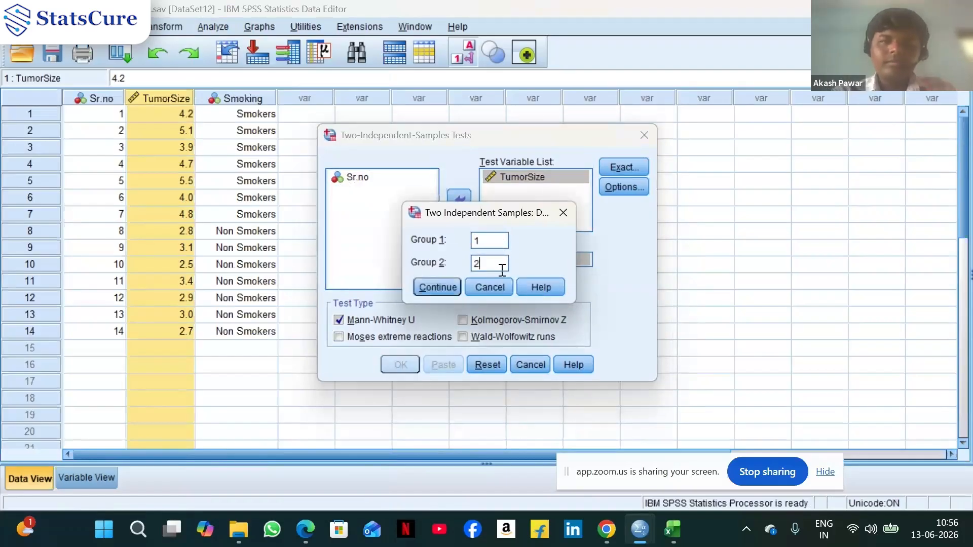
click(435, 286)
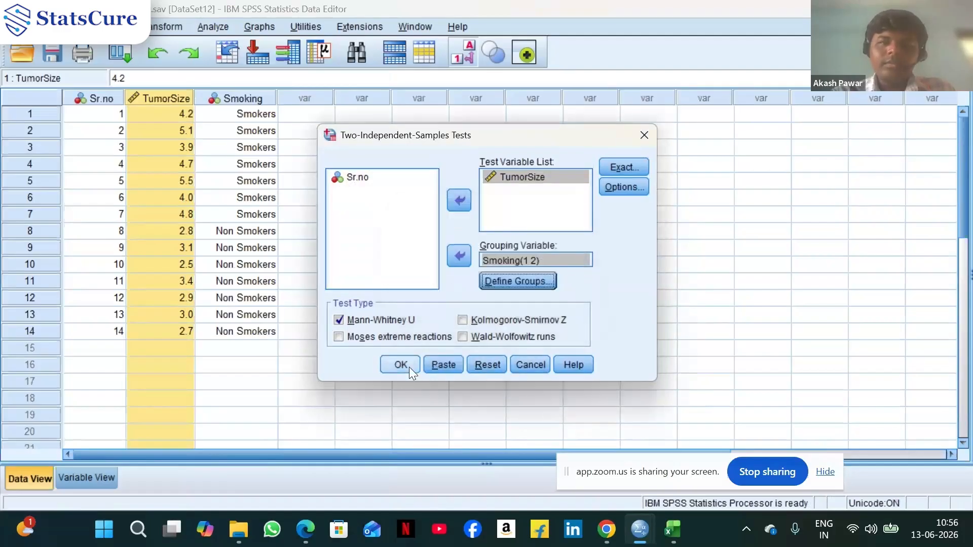
Enable Quartiles statistics in Options and keep the Exact tests setting at Asymptotic only
click(636, 187)
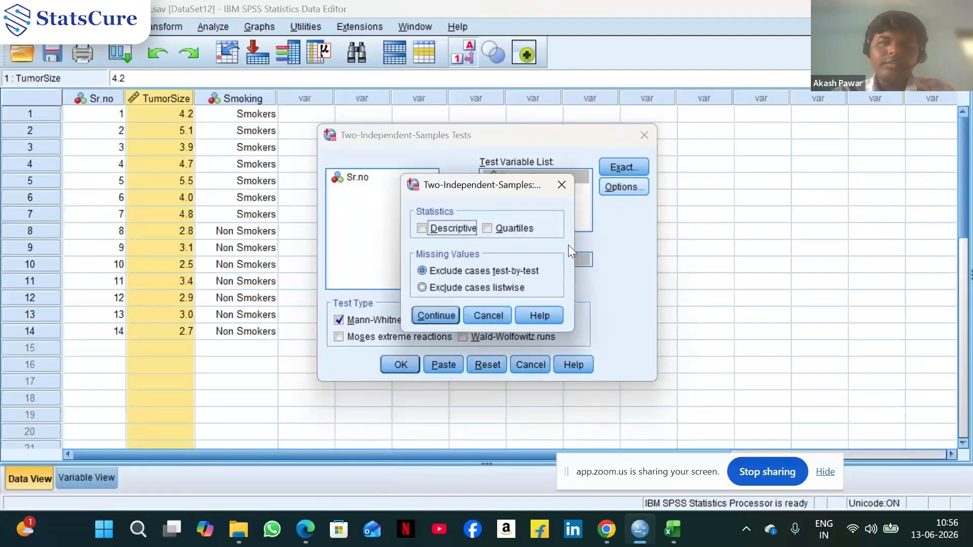
click(487, 229)
click(442, 315)
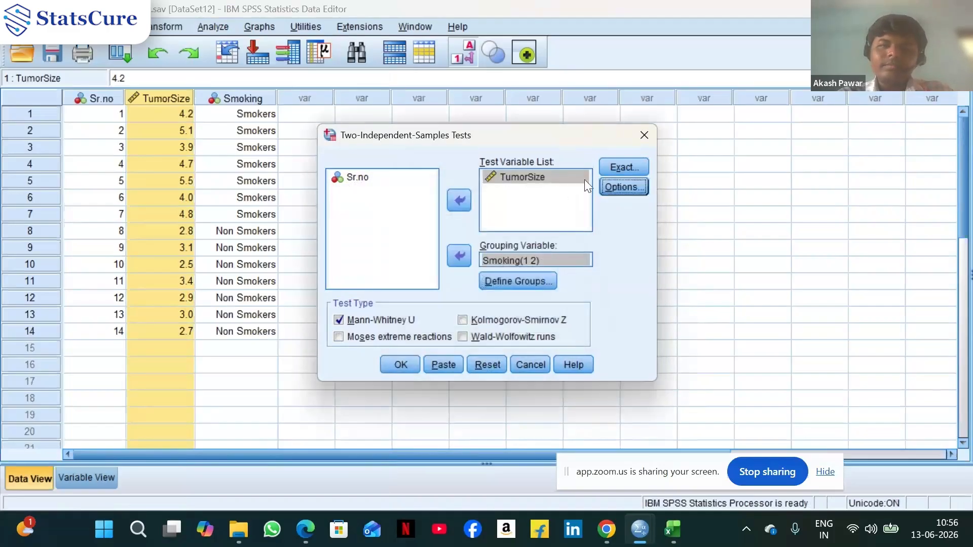
click(615, 166)
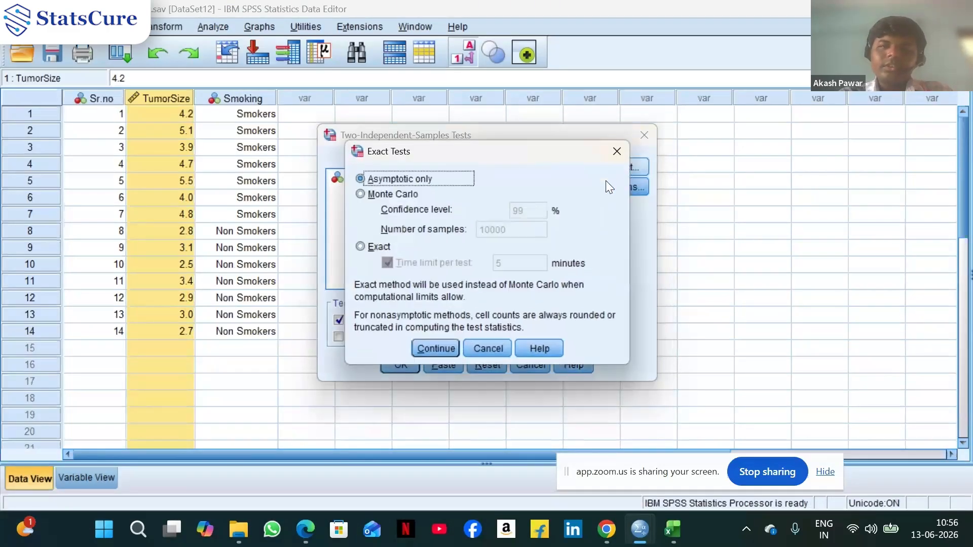
click(442, 347)
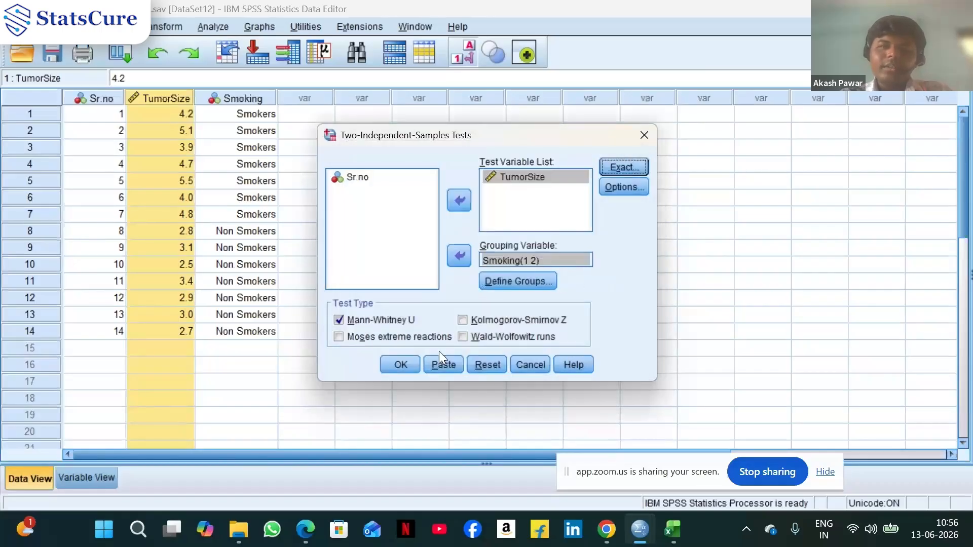
Run the Mann–Whitney U test and review the descriptive, ranks and test statistics output tables
click(408, 365)
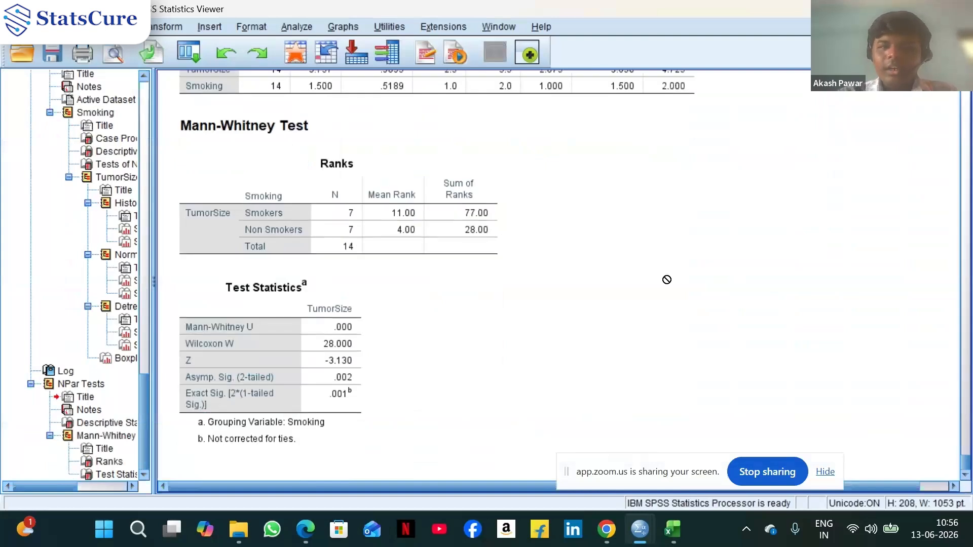
scroll(667, 279, up, 3)
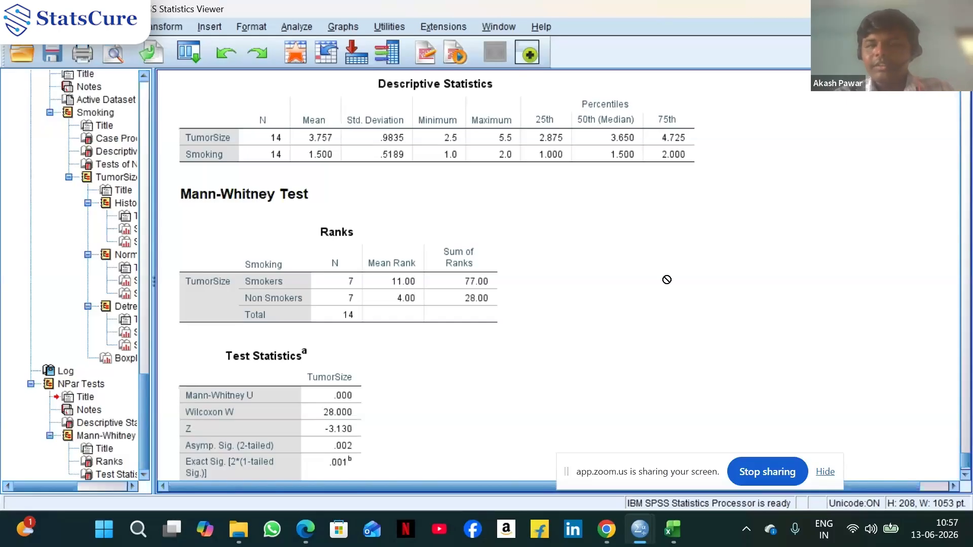
scroll(667, 279, down, 3)
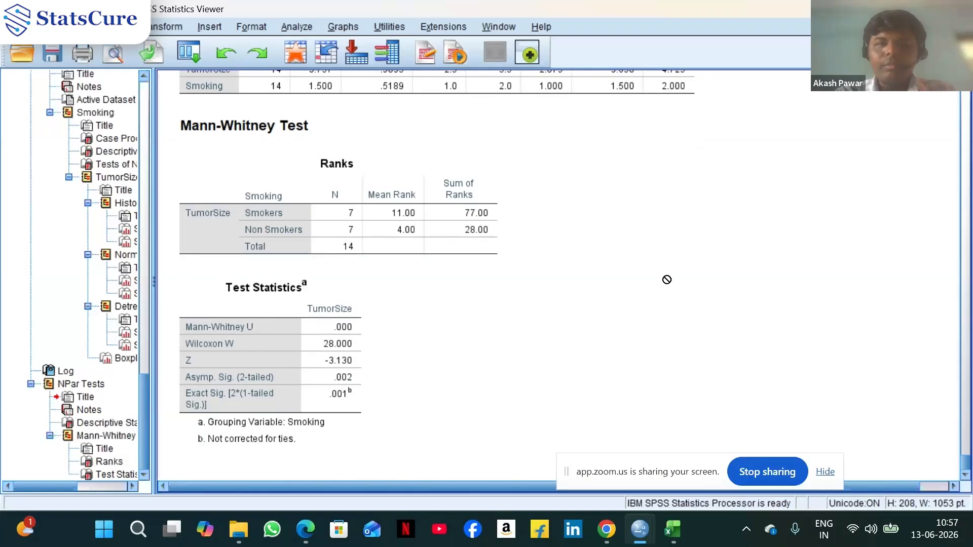
scroll(667, 279, up, 3)
click(549, 138)
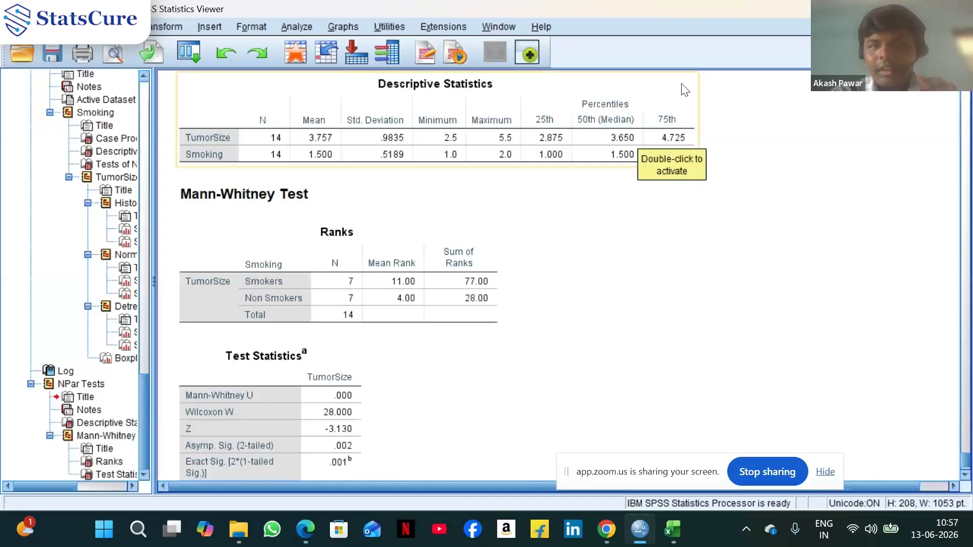
click(703, 99)
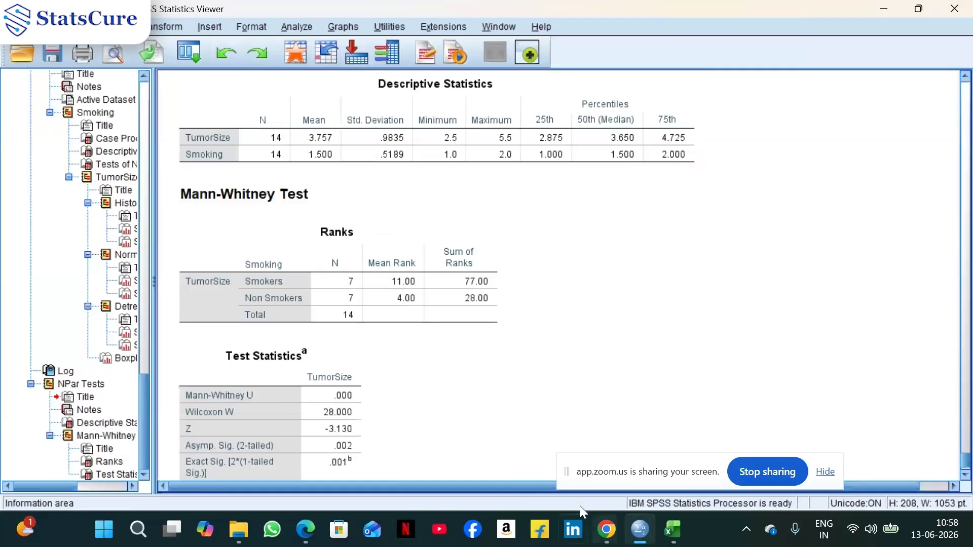
Return to the tumor size data editor window
mouse_move(648, 535)
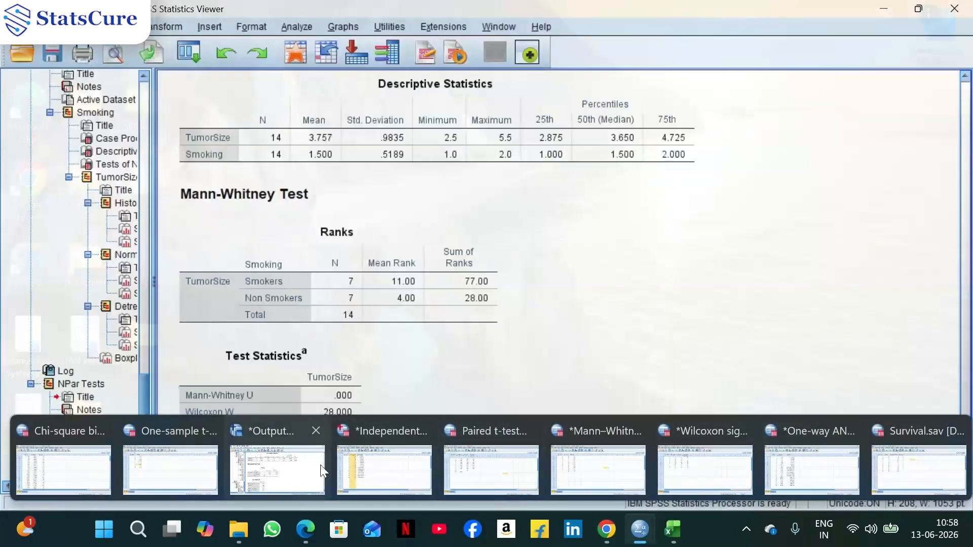
click(355, 435)
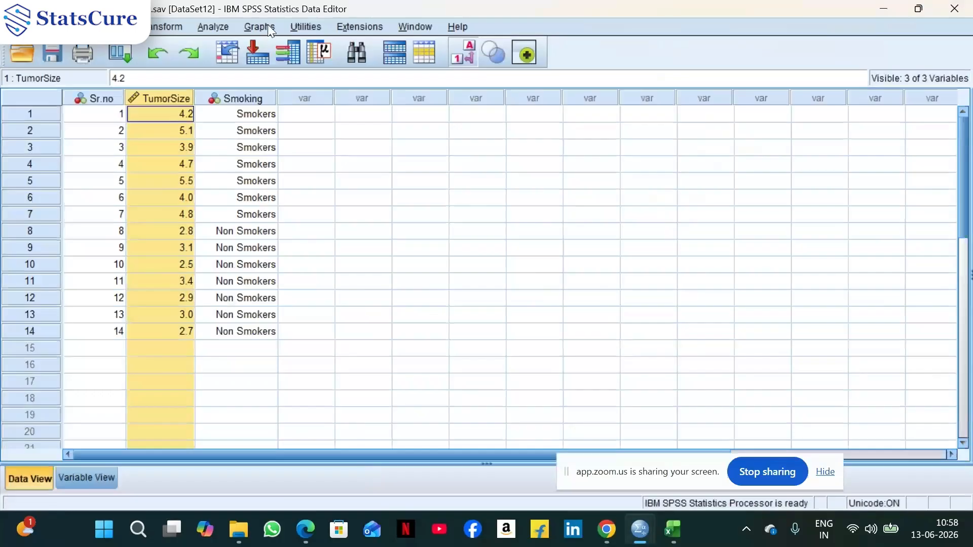
click(211, 27)
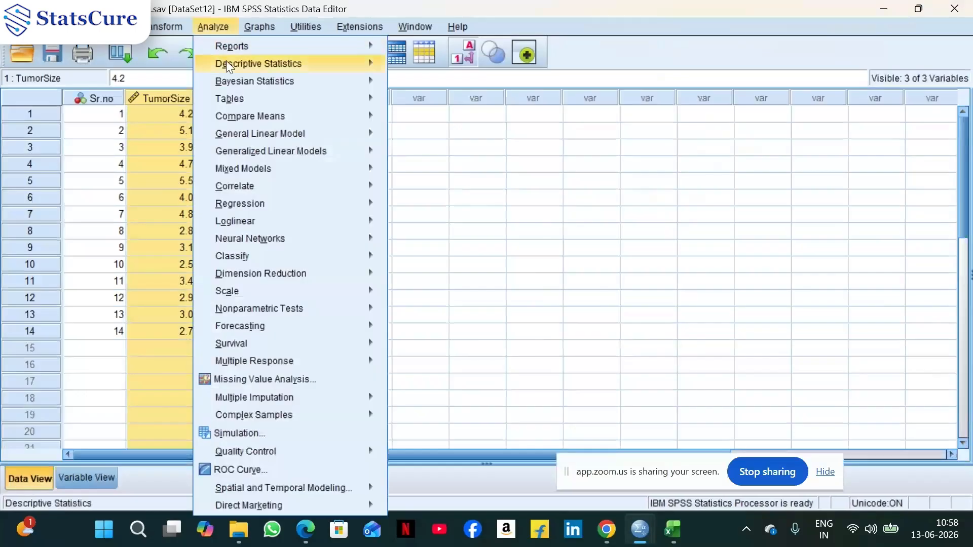
mouse_move(304, 63)
click(442, 86)
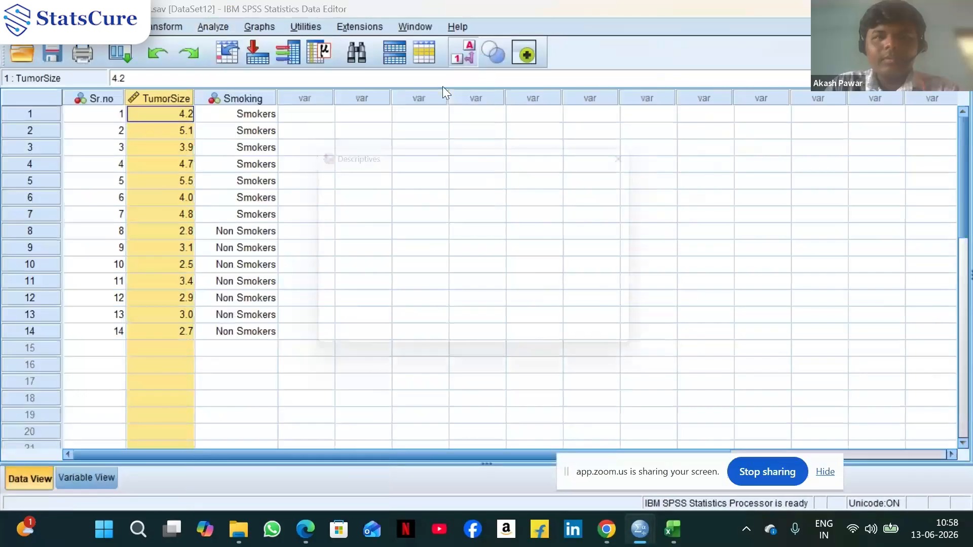
key(Escape)
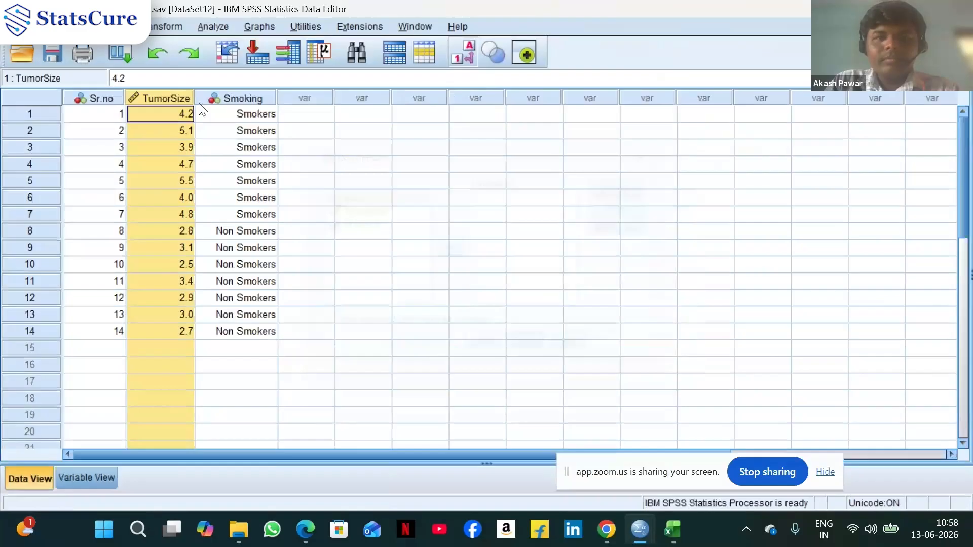
Open Explore with TumorSize as dependent and Smoking as factor, and enable M-estimators in its statistics
click(213, 28)
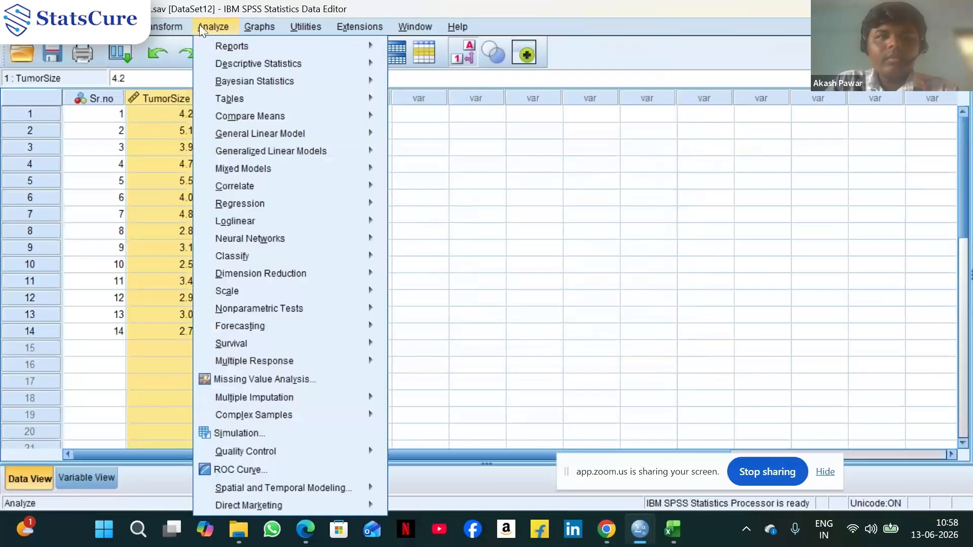
mouse_move(169, 29)
mouse_move(212, 26)
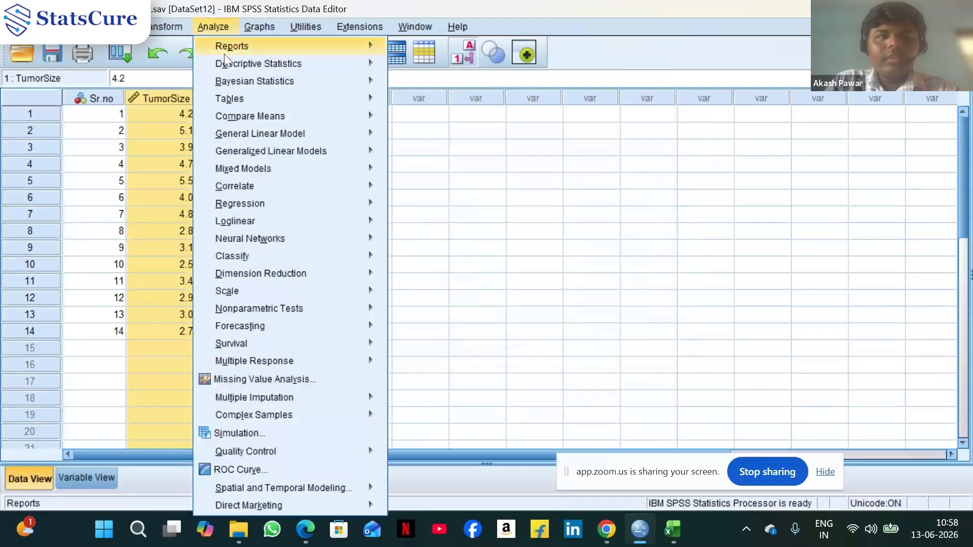
mouse_move(231, 62)
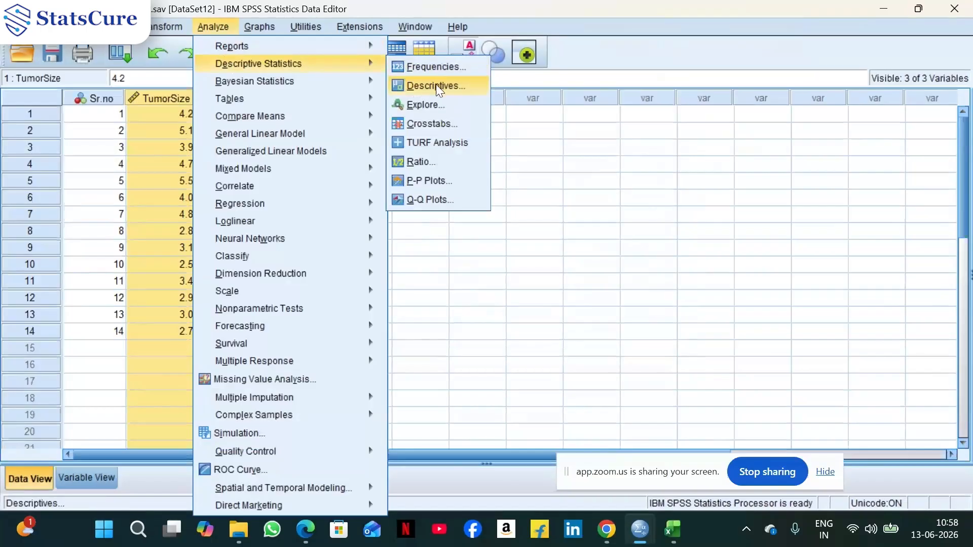
click(440, 104)
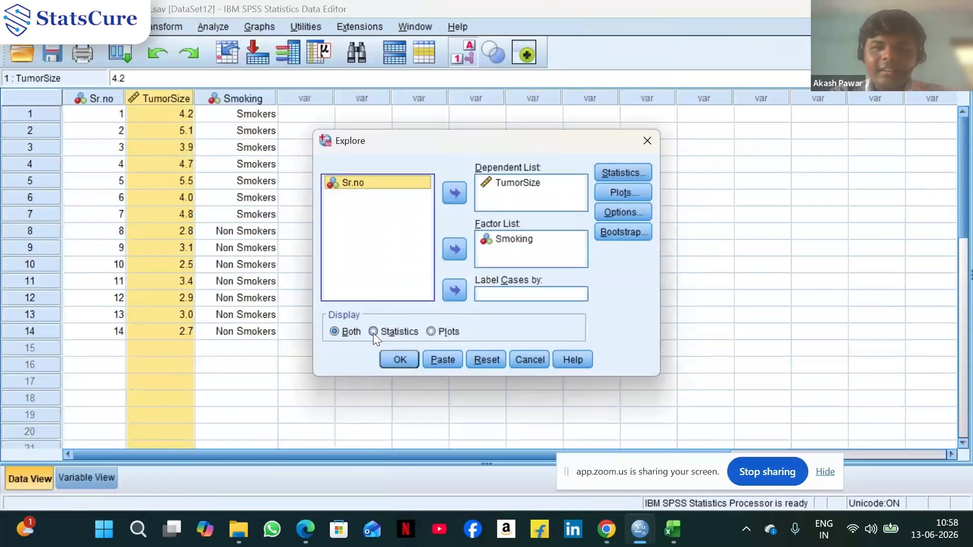
click(624, 172)
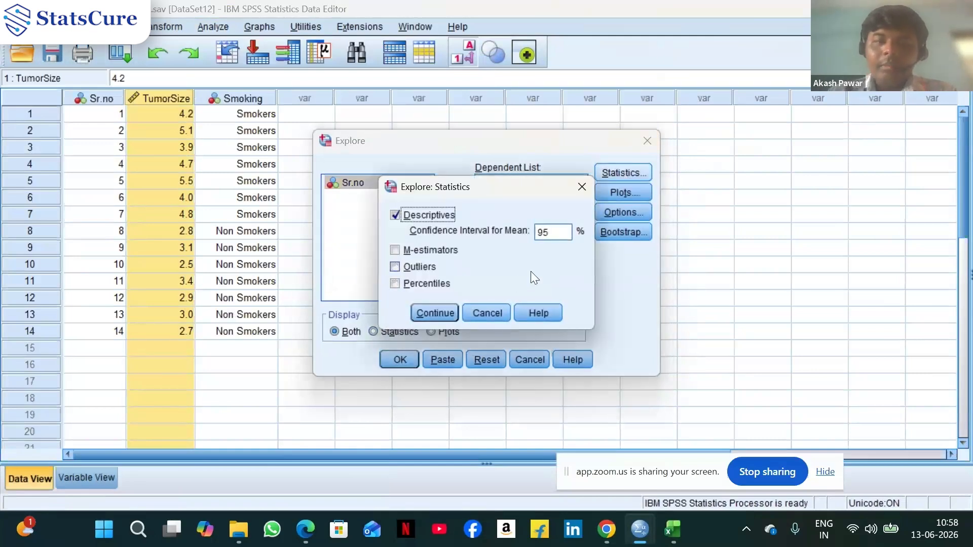
click(406, 251)
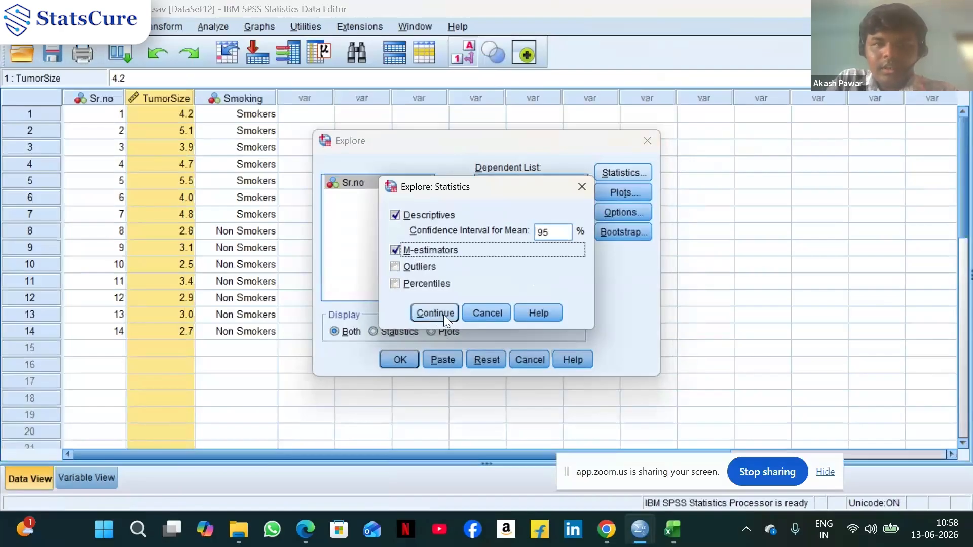
click(444, 314)
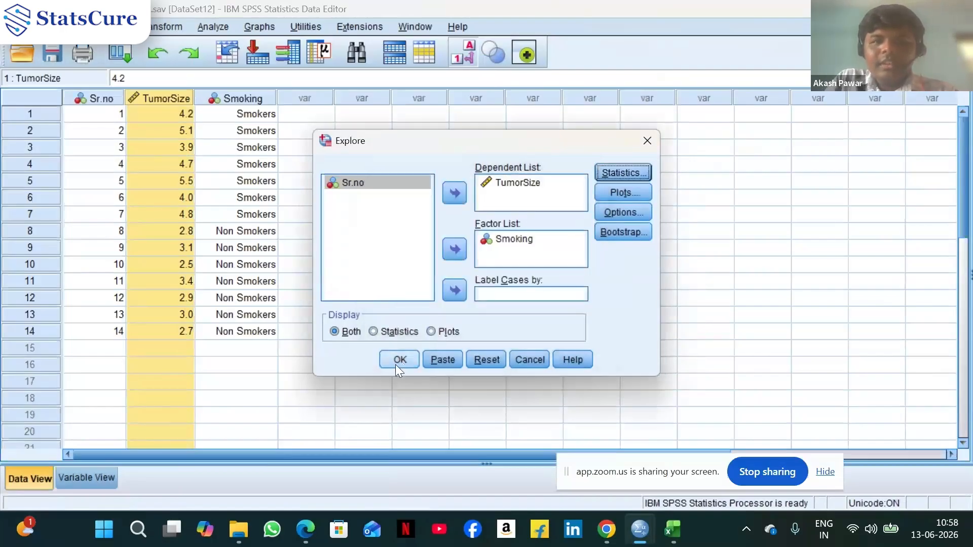
Enable Percentiles in Explore statistics, set the display to Statistics only, and run the analysis
click(627, 175)
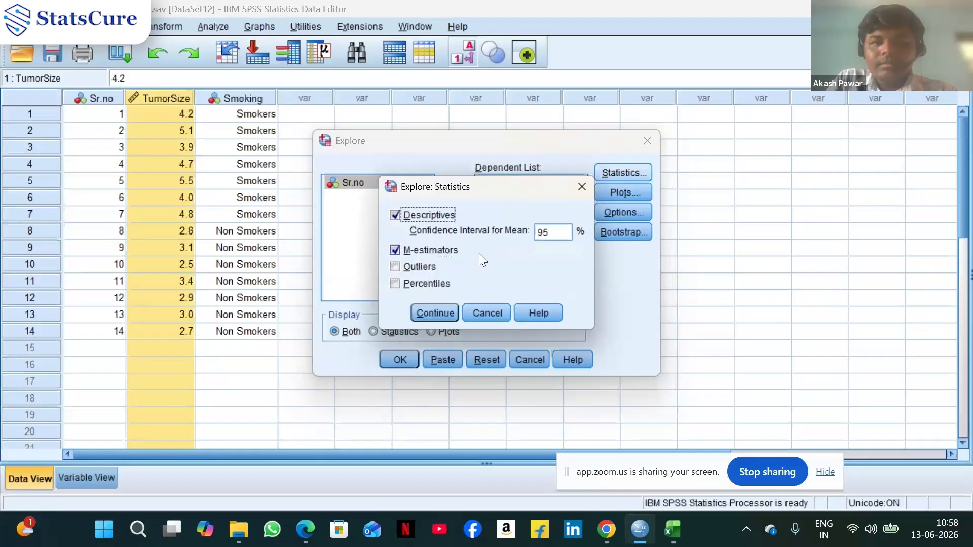
click(428, 284)
click(430, 318)
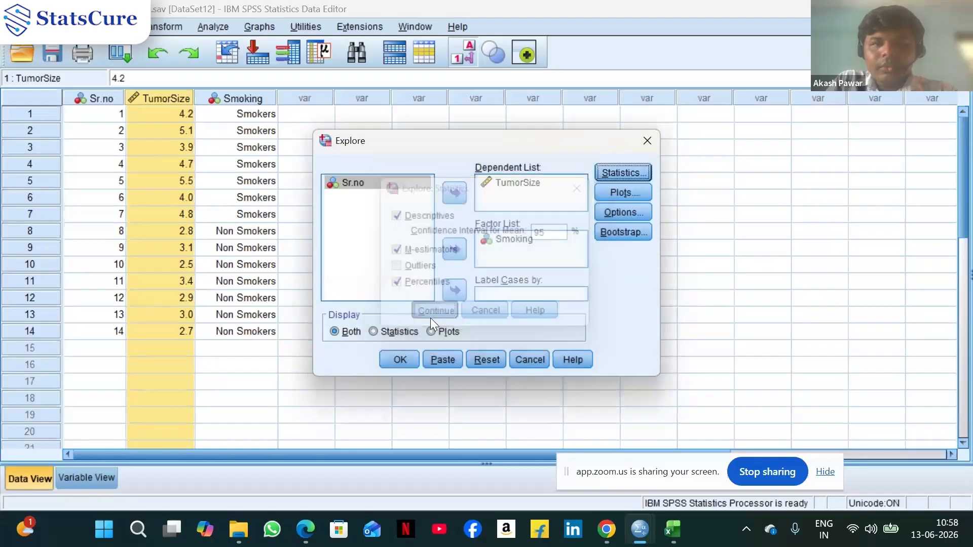
click(373, 332)
click(404, 362)
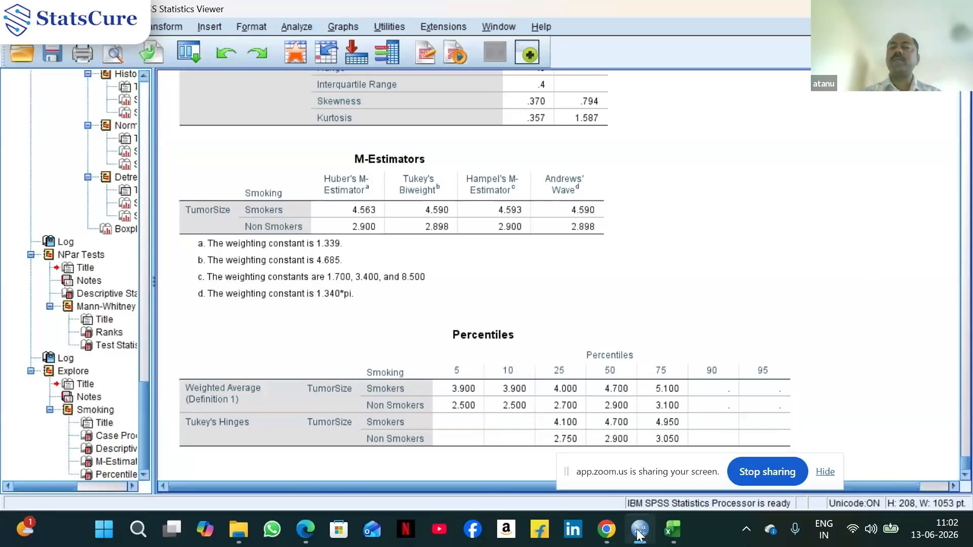
Switch through the open datasets to the Wilcoxon signed-rank paired data window
mouse_move(640, 530)
click(609, 479)
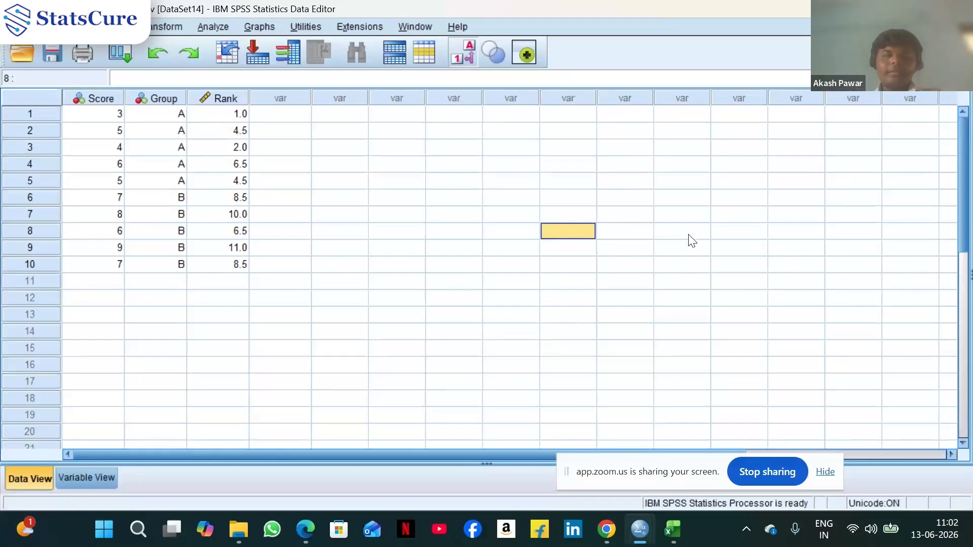
mouse_move(650, 519)
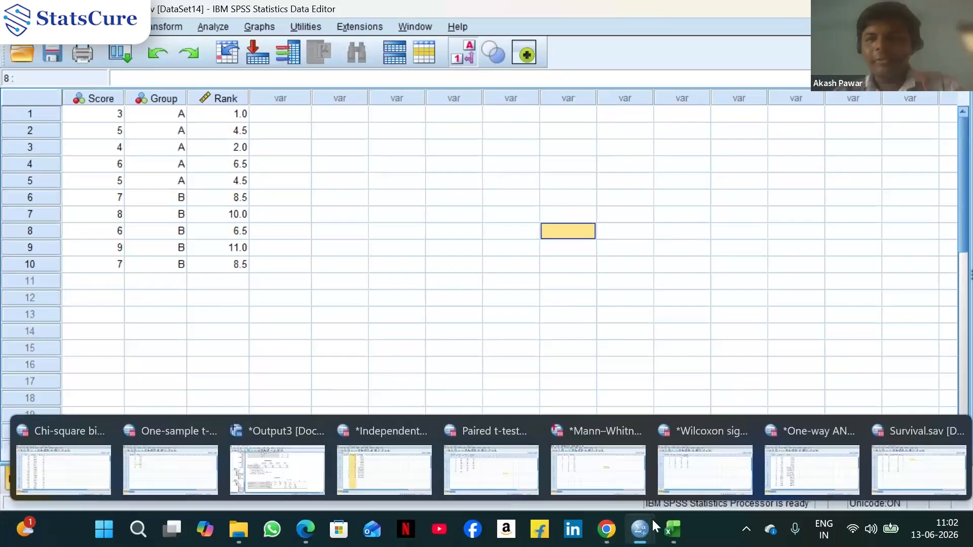
mouse_move(697, 481)
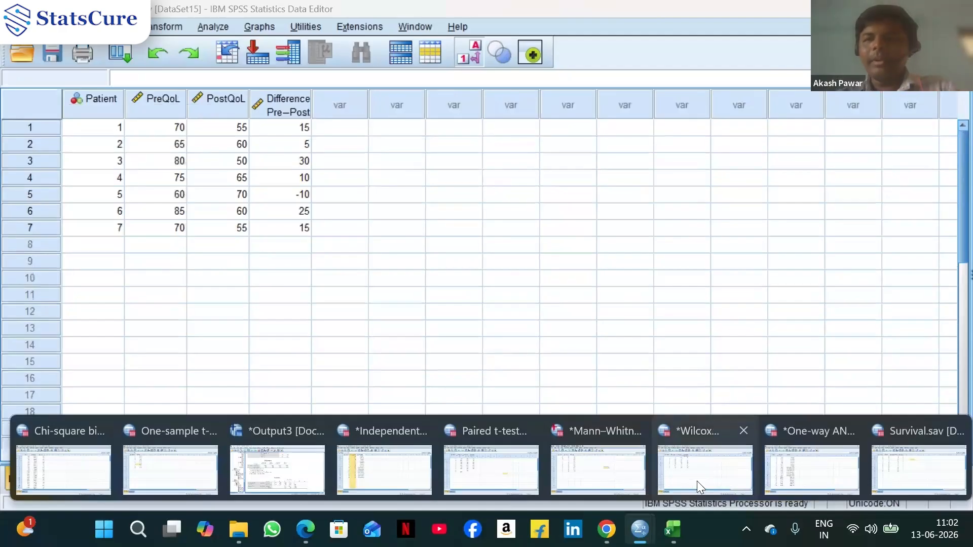
click(698, 481)
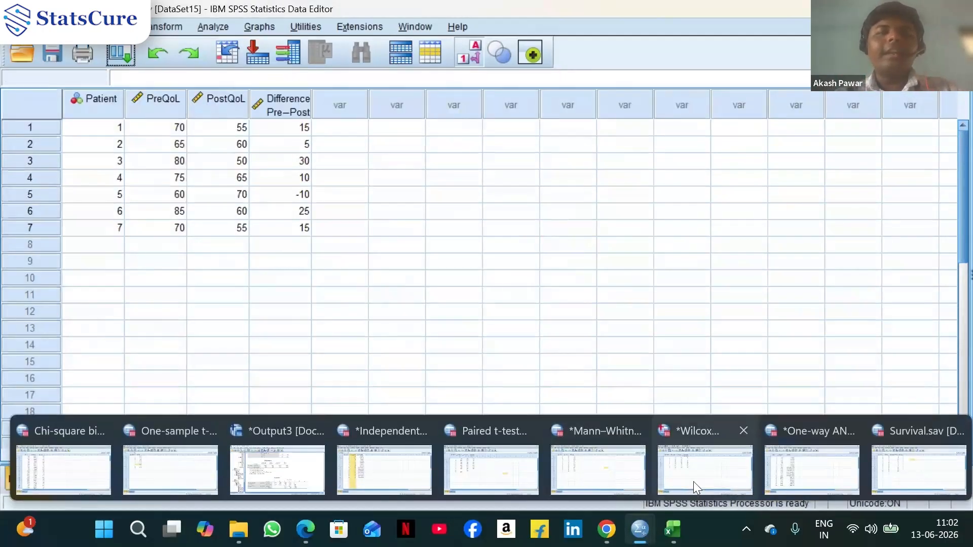
click(693, 451)
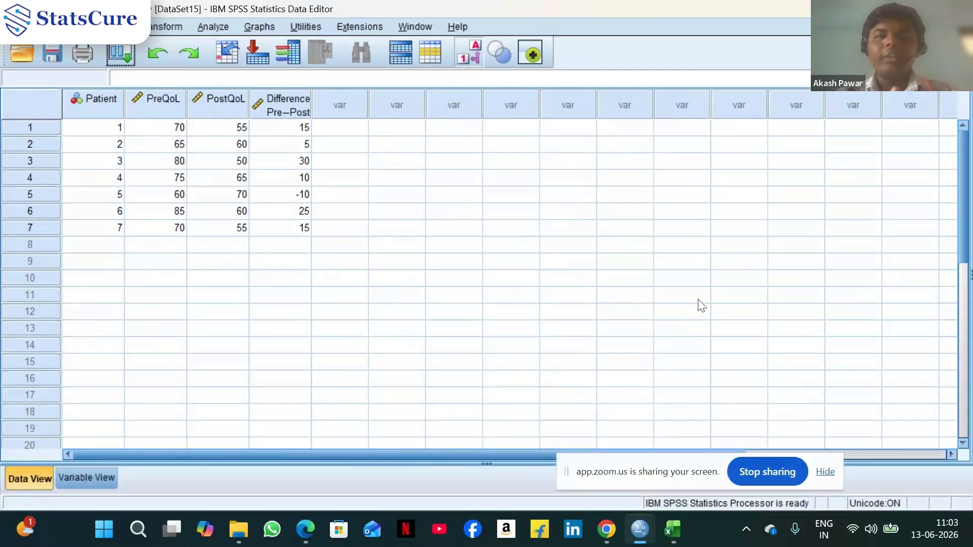
Switch to Excel and open the Wilcoxon signed-rank paired worksheet
mouse_move(673, 529)
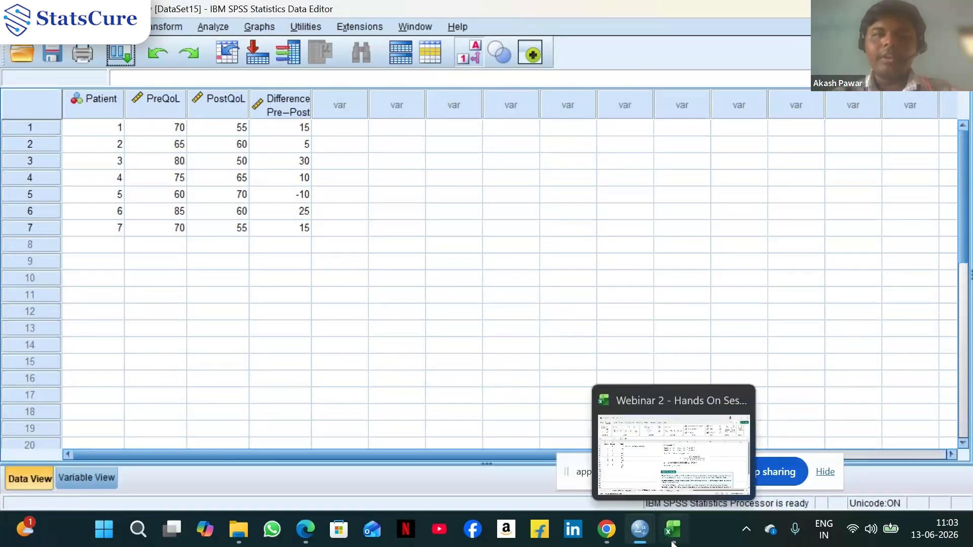
click(691, 449)
click(461, 482)
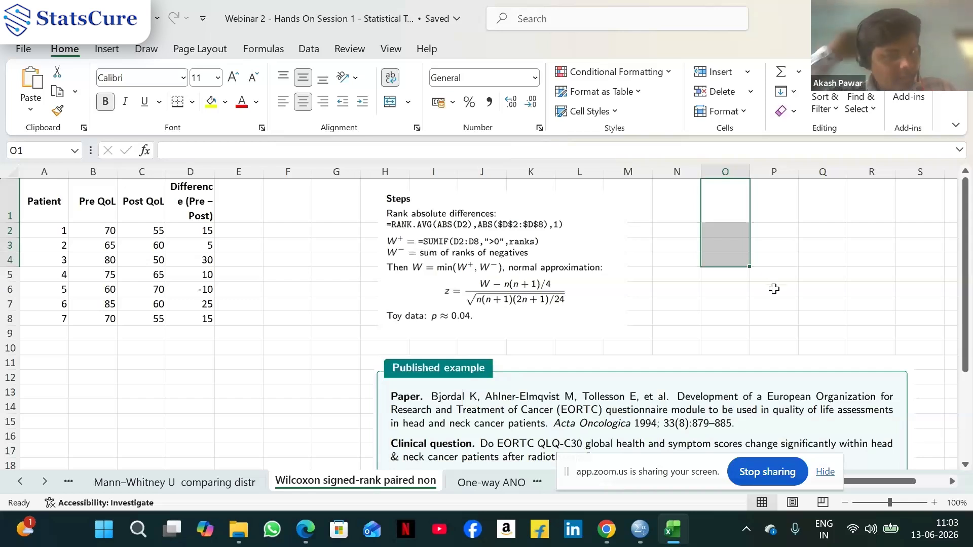
mouse_move(633, 541)
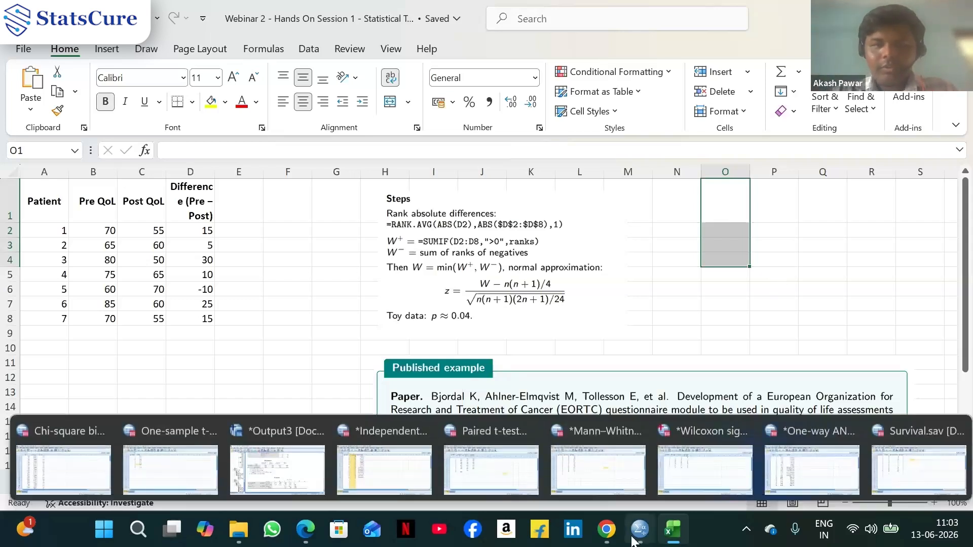
mouse_move(700, 479)
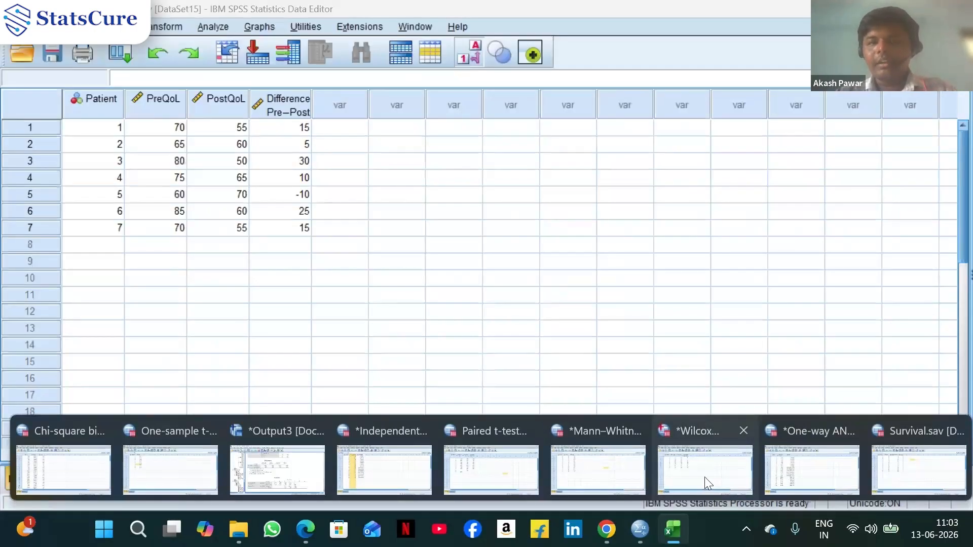
click(704, 480)
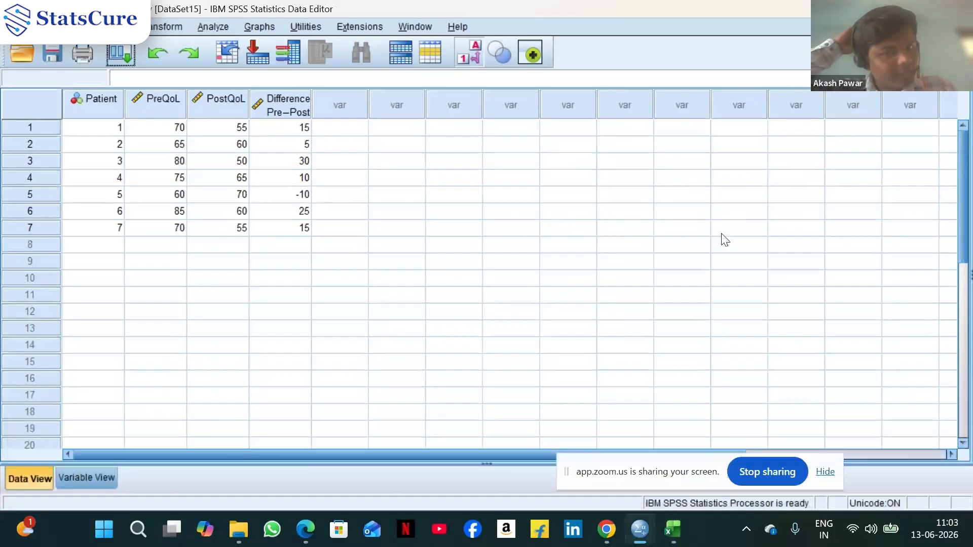
Return to Excel and scroll to the Wilcoxon sheet's published example section
click(673, 532)
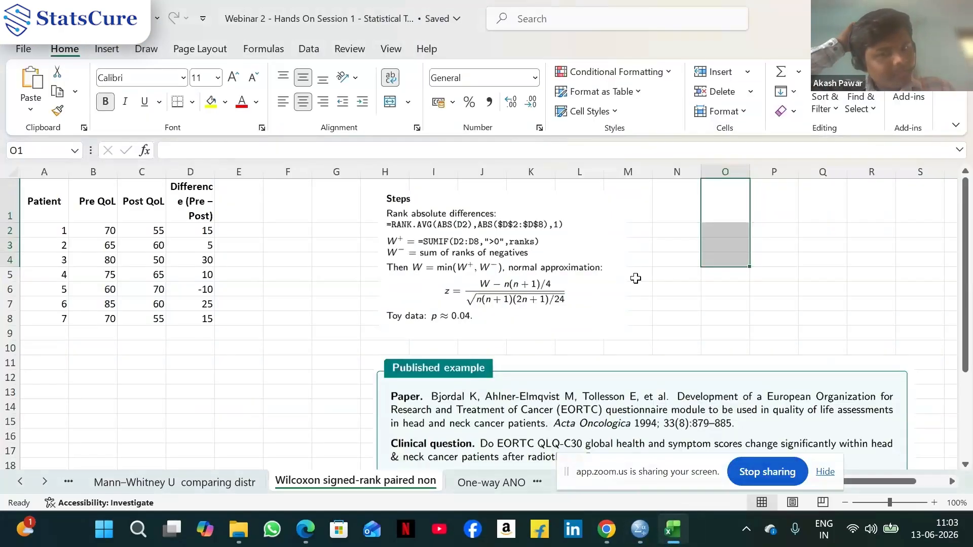
click(668, 290)
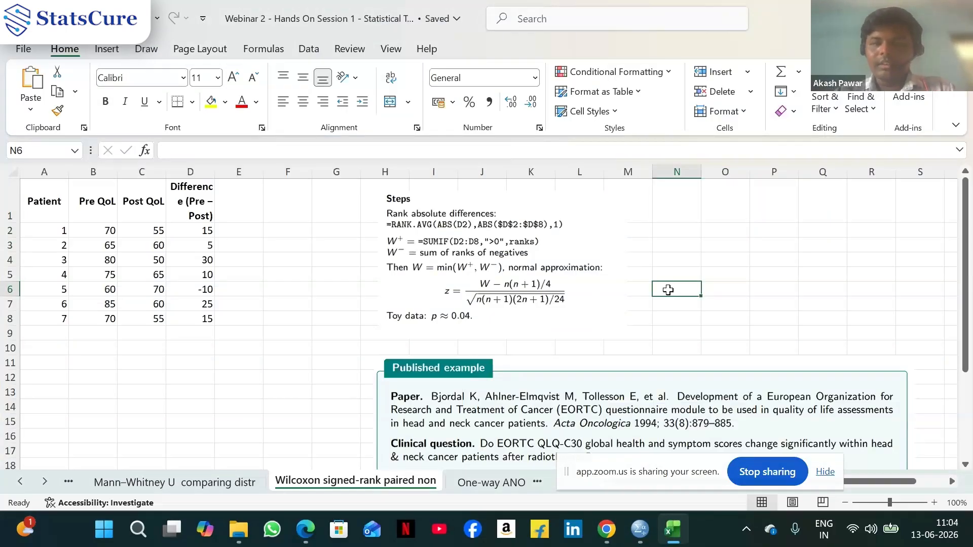
scroll(668, 290, down, 1)
scroll(852, 320, down, 1)
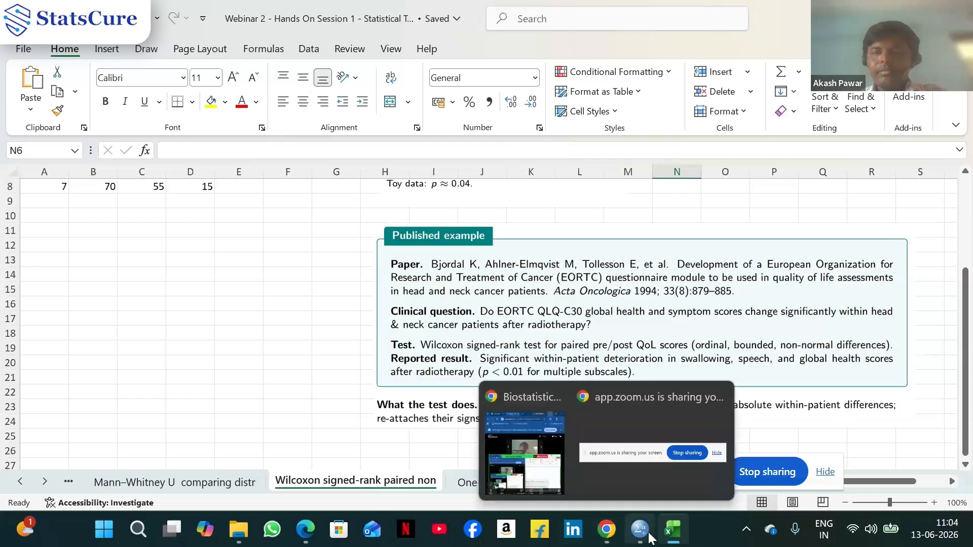
Switch back to the SPSS Wilcoxon dataset window and select an empty cell
mouse_move(650, 538)
click(676, 476)
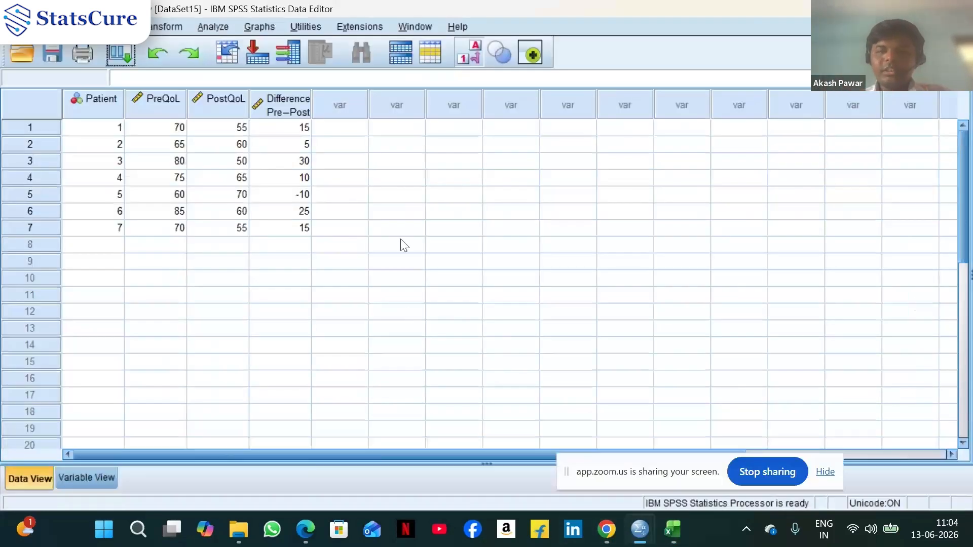
click(409, 185)
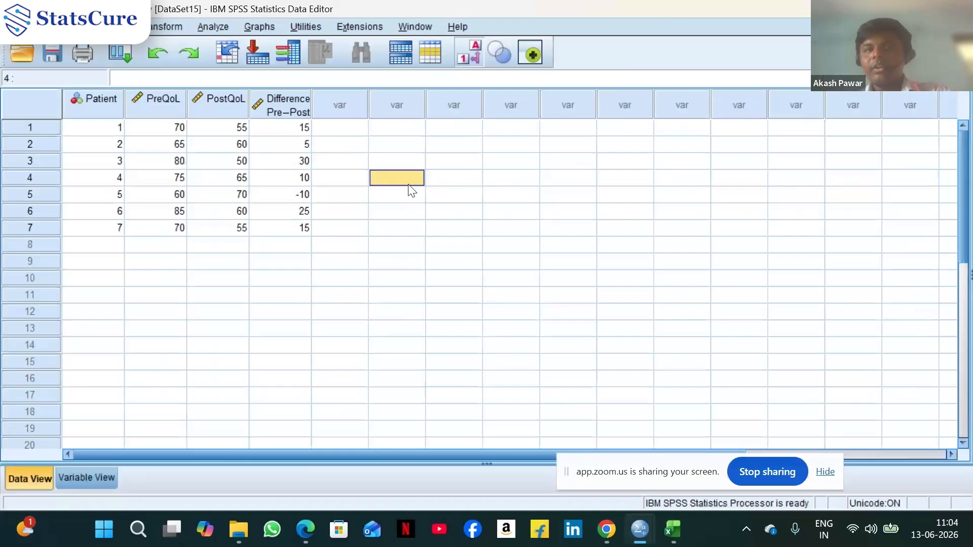
click(229, 29)
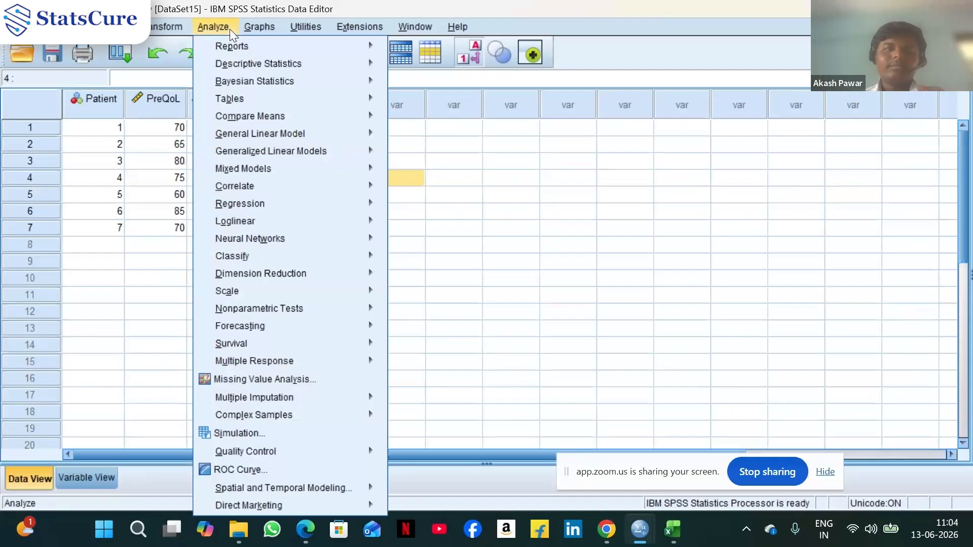
mouse_move(226, 115)
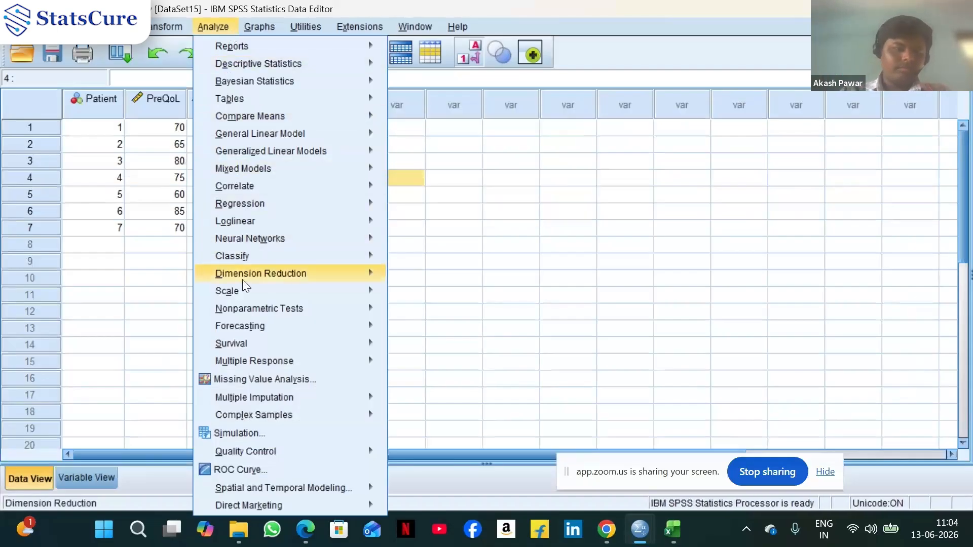
mouse_move(274, 175)
mouse_move(303, 122)
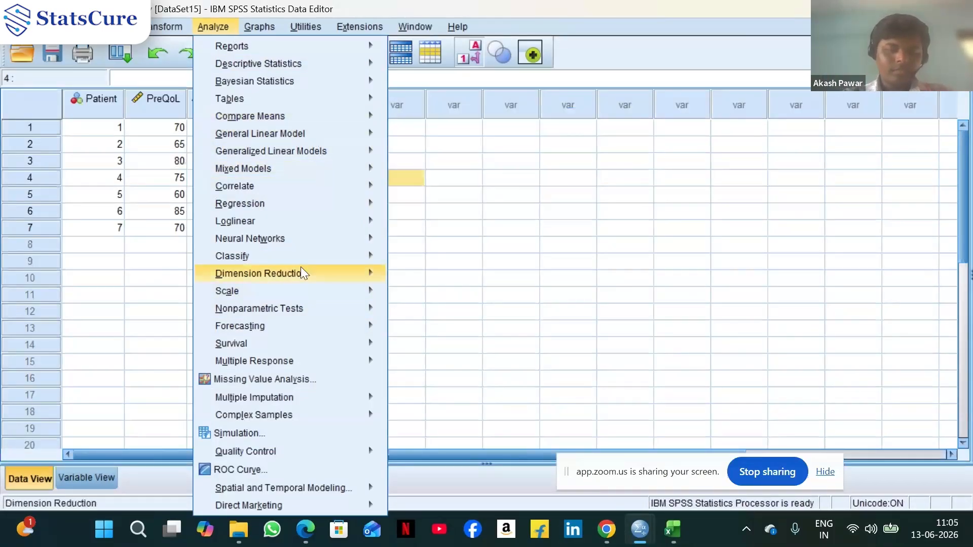
mouse_move(298, 332)
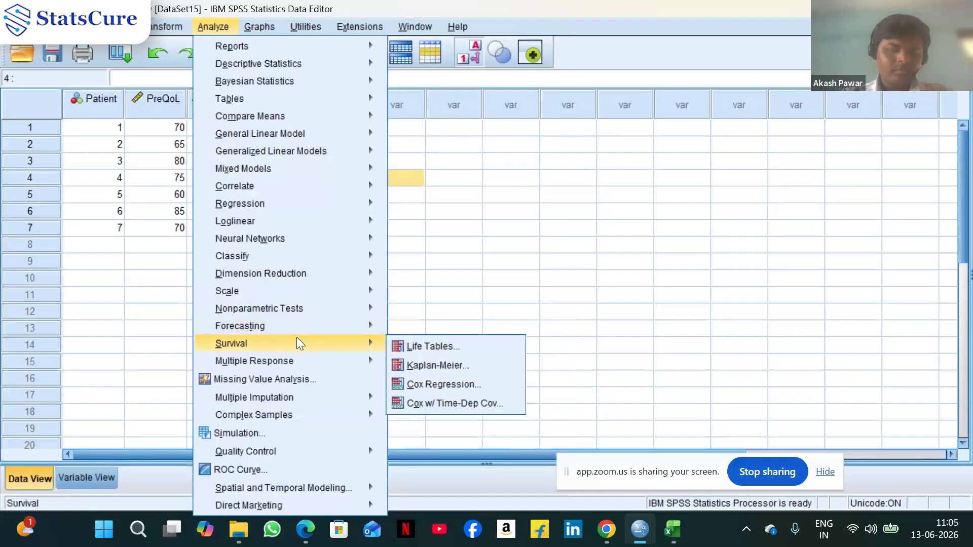
mouse_move(295, 360)
mouse_move(303, 309)
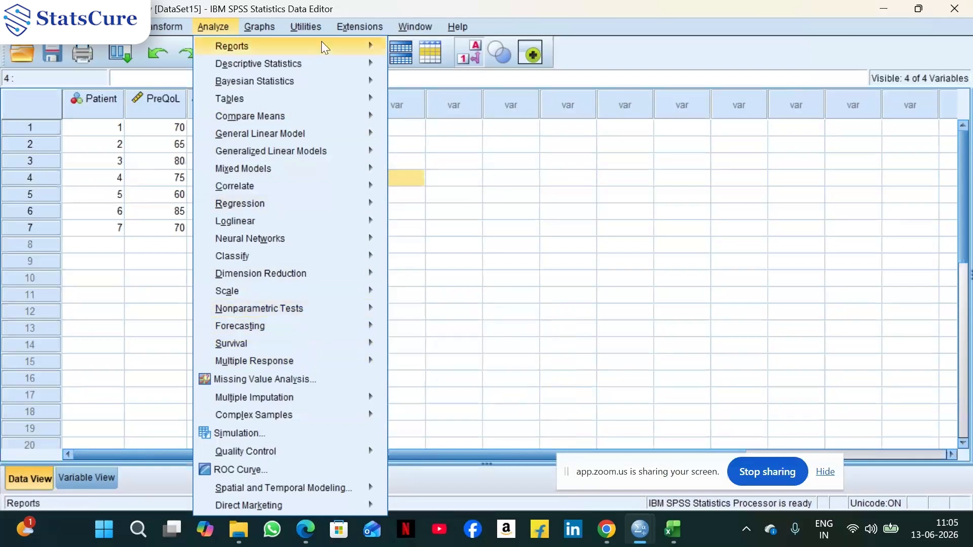
mouse_move(327, 61)
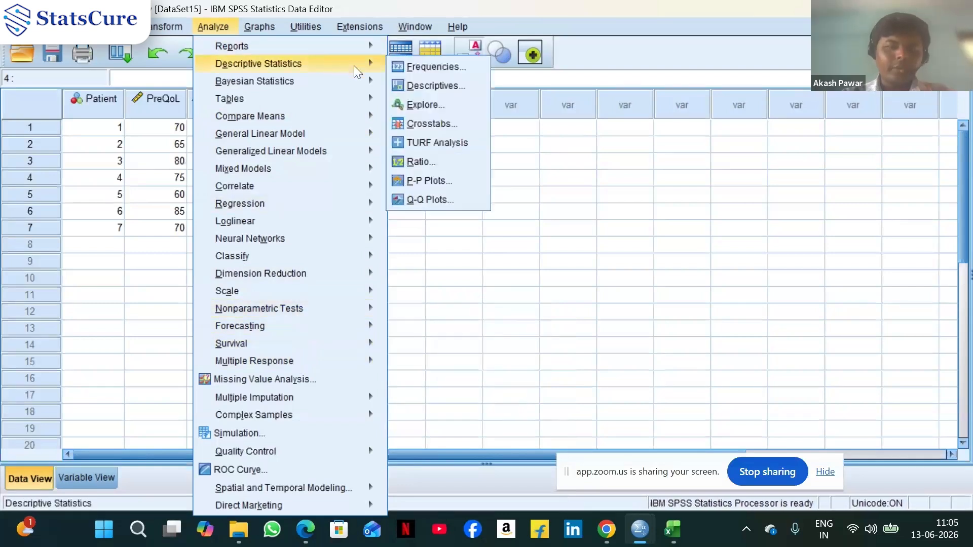
click(424, 86)
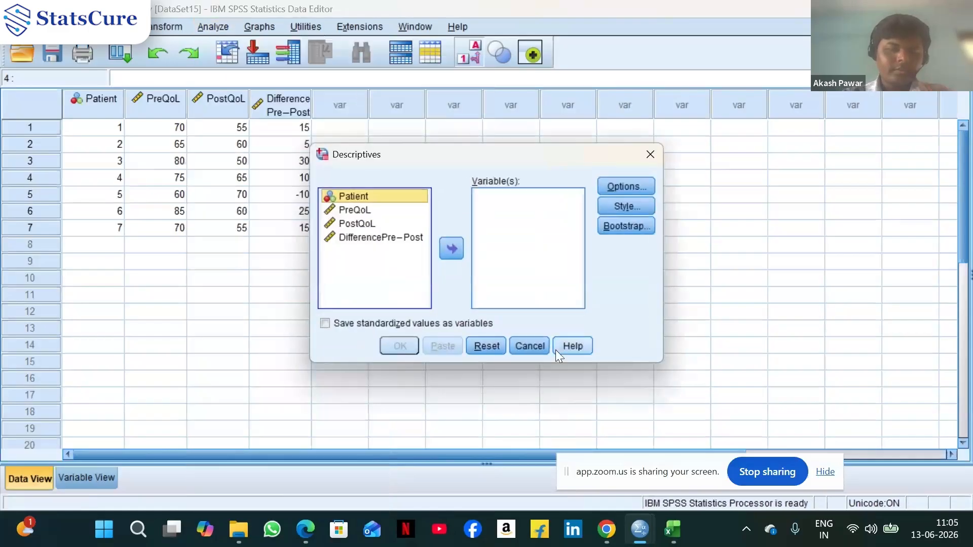
click(633, 188)
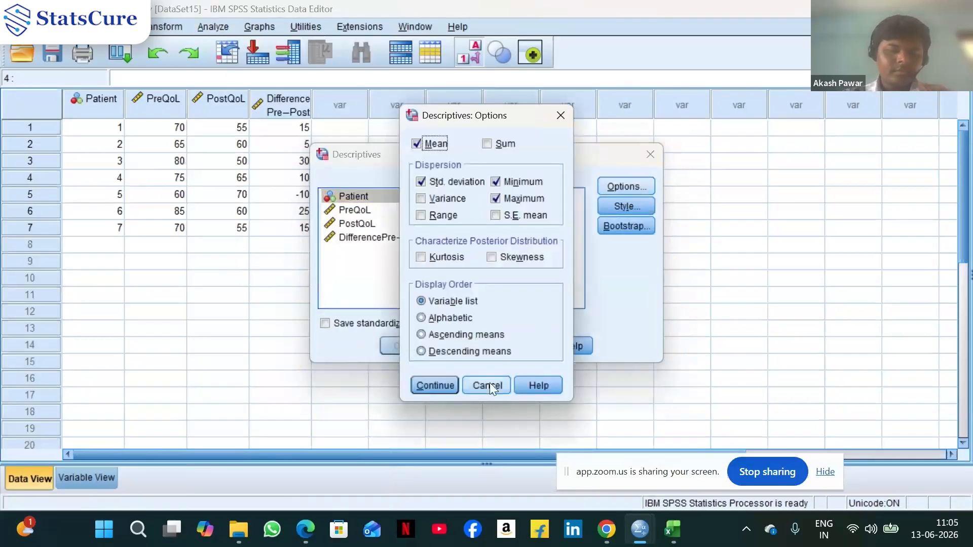
click(488, 383)
click(529, 346)
Open Explore with DifferencePre-Post as the dependent variable and enable M-estimators in its statistics
click(224, 28)
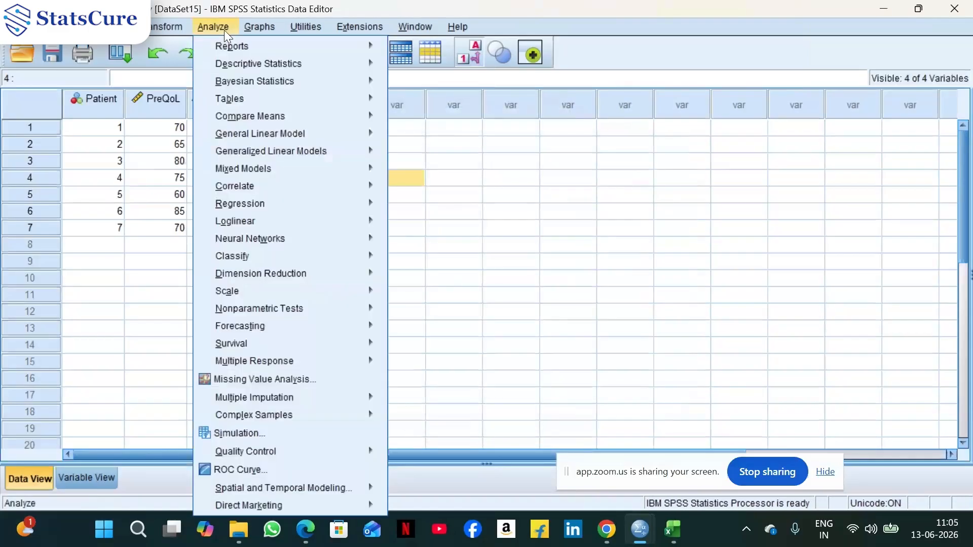
mouse_move(300, 61)
click(428, 104)
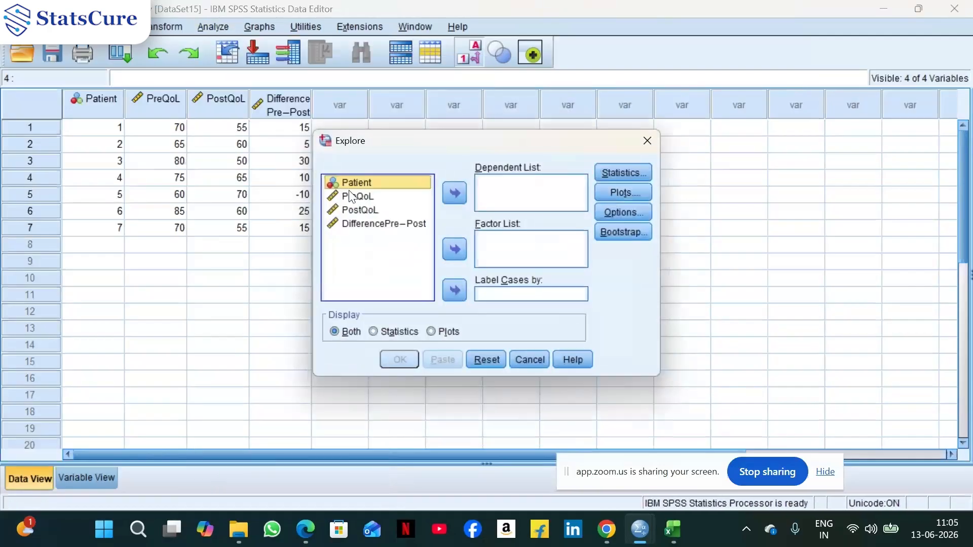
click(363, 224)
click(465, 191)
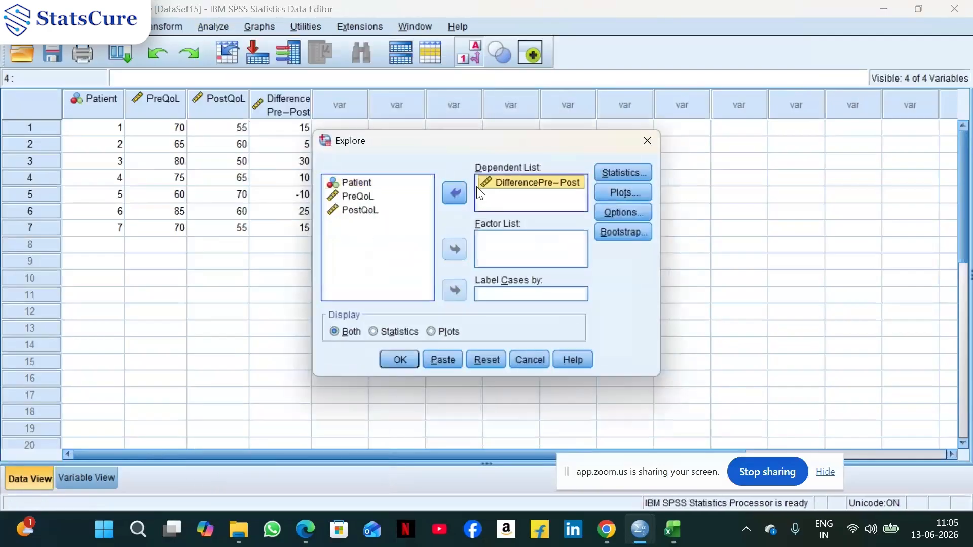
click(622, 171)
click(432, 250)
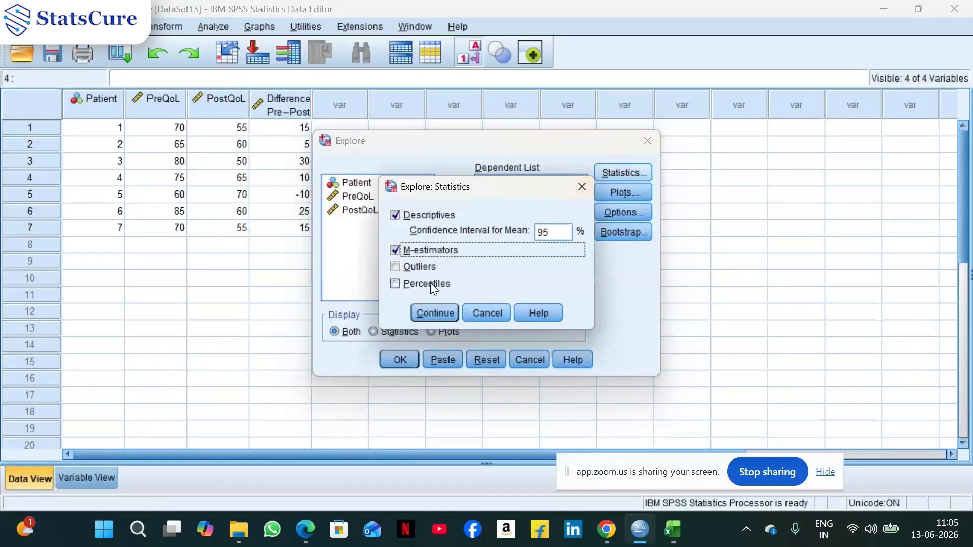
click(436, 315)
Turn on normality plots with tests, turn off stem-and-leaf, and run Explore
click(638, 193)
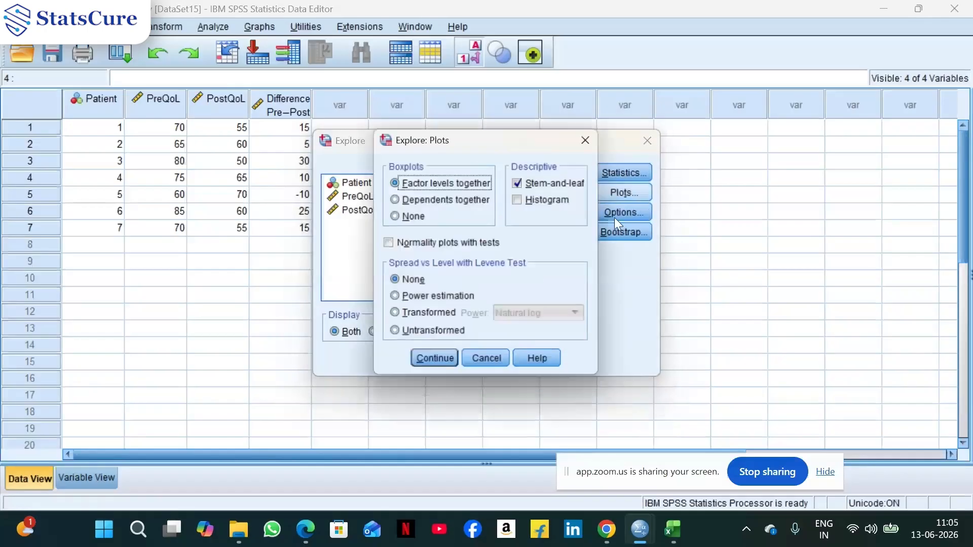
click(449, 243)
click(542, 185)
click(436, 358)
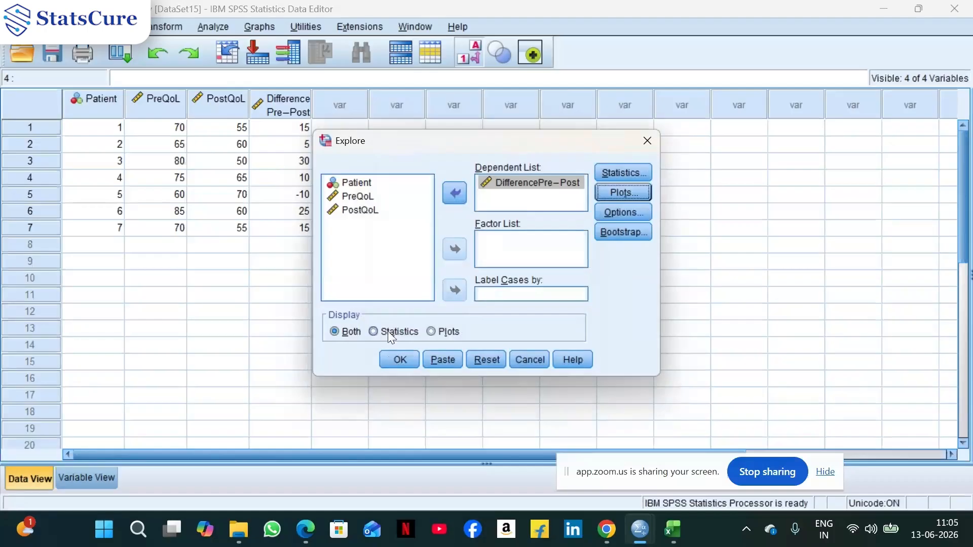
click(399, 360)
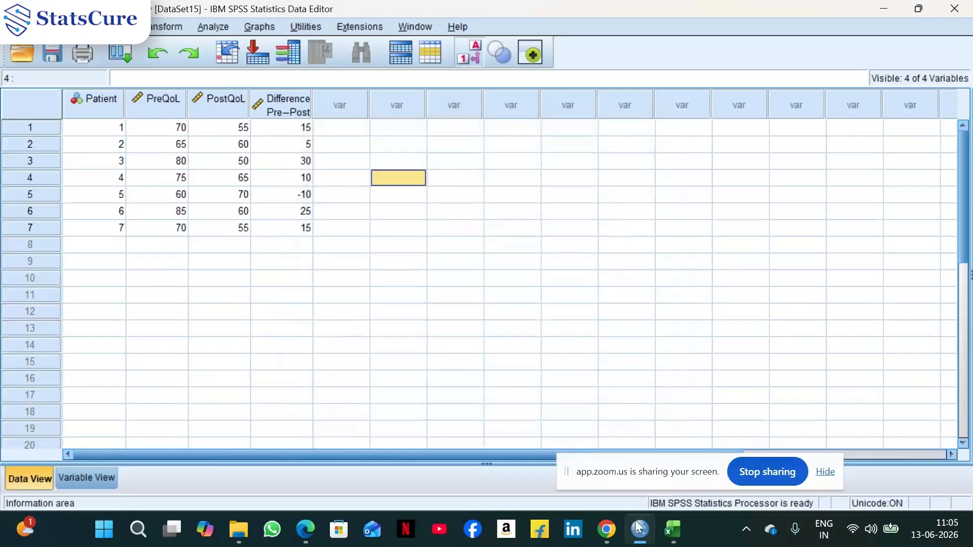
Switch to the output viewer and examine the Tests of Normality for DifferencePre-Post
mouse_move(641, 541)
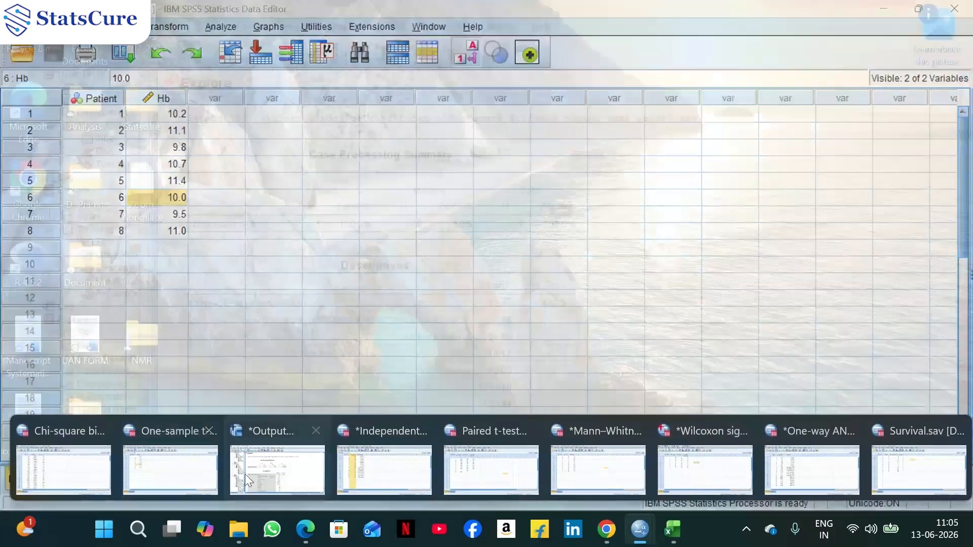
click(245, 474)
scroll(602, 250, down, 10)
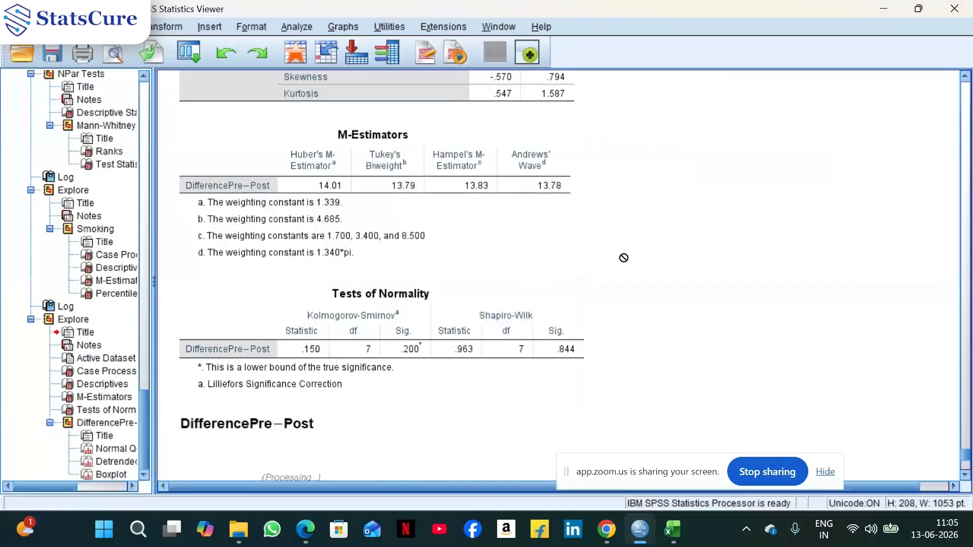
scroll(623, 258, down, 3)
scroll(624, 256, up, 2)
click(577, 219)
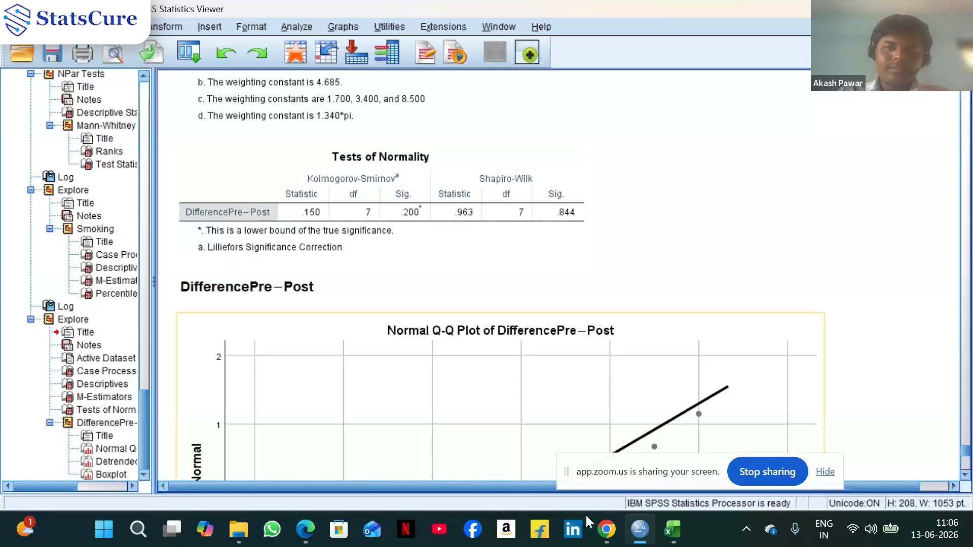
Switch back to the Wilcoxon signed-rank data window
mouse_move(640, 531)
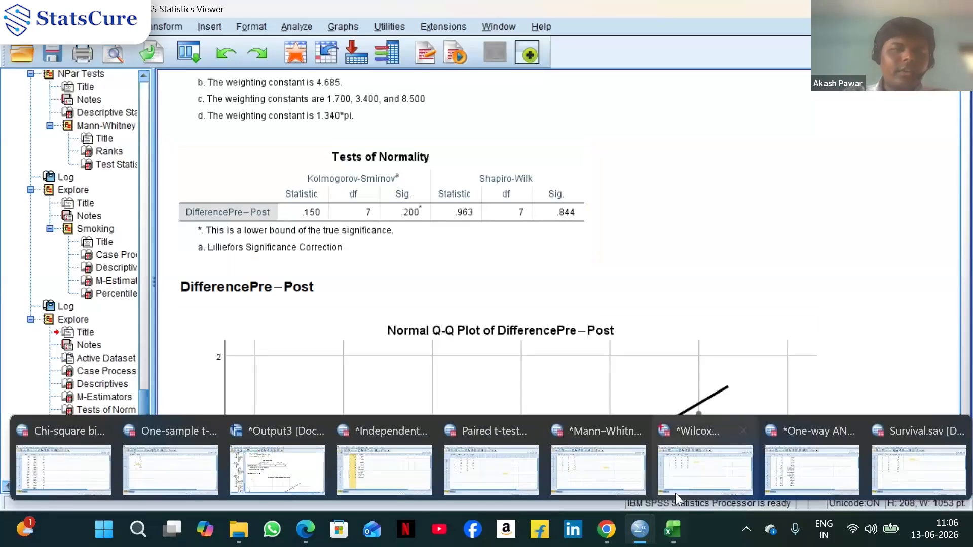
mouse_move(687, 474)
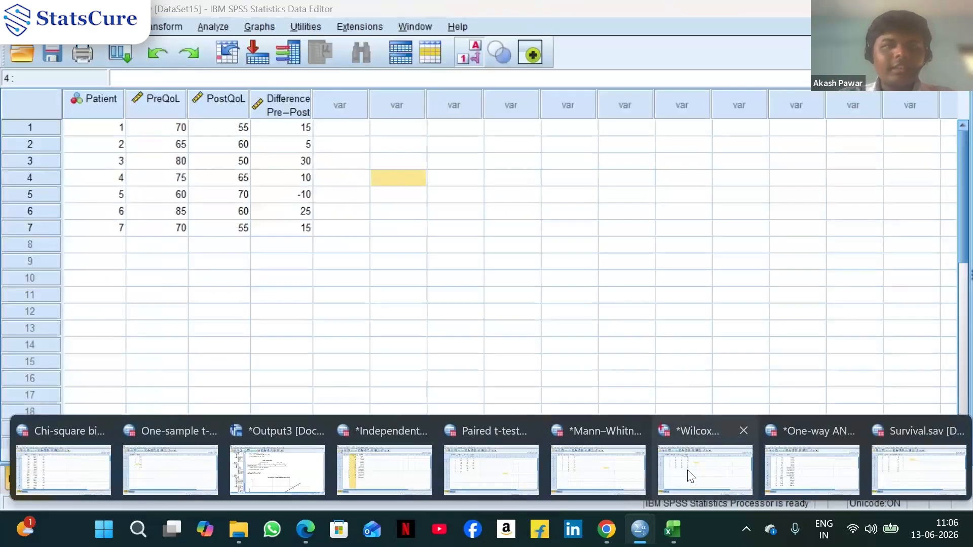
click(690, 476)
click(212, 25)
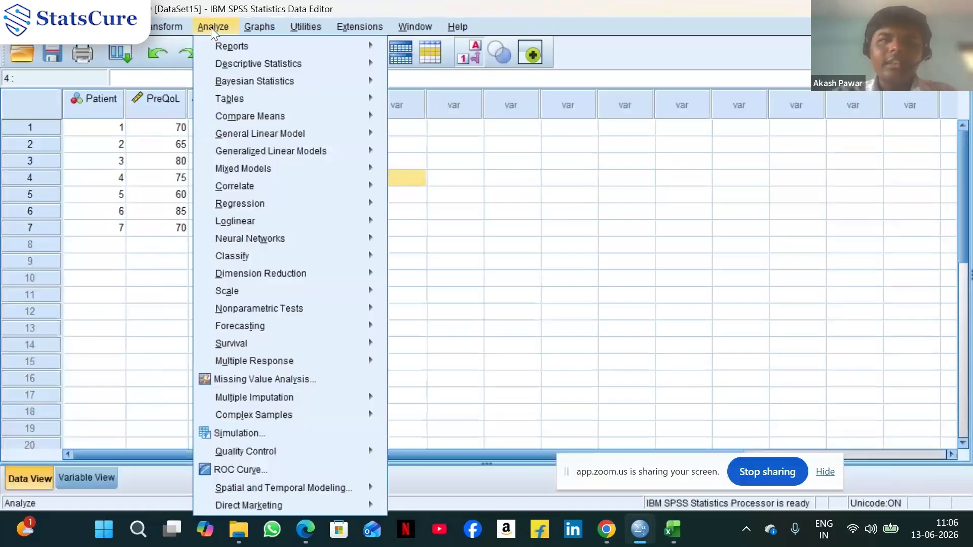
mouse_move(273, 308)
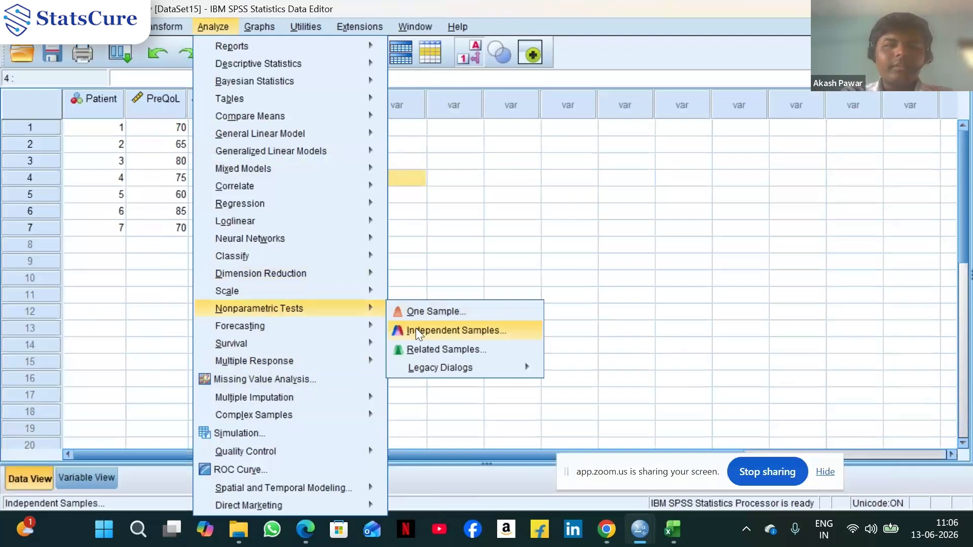
mouse_move(446, 367)
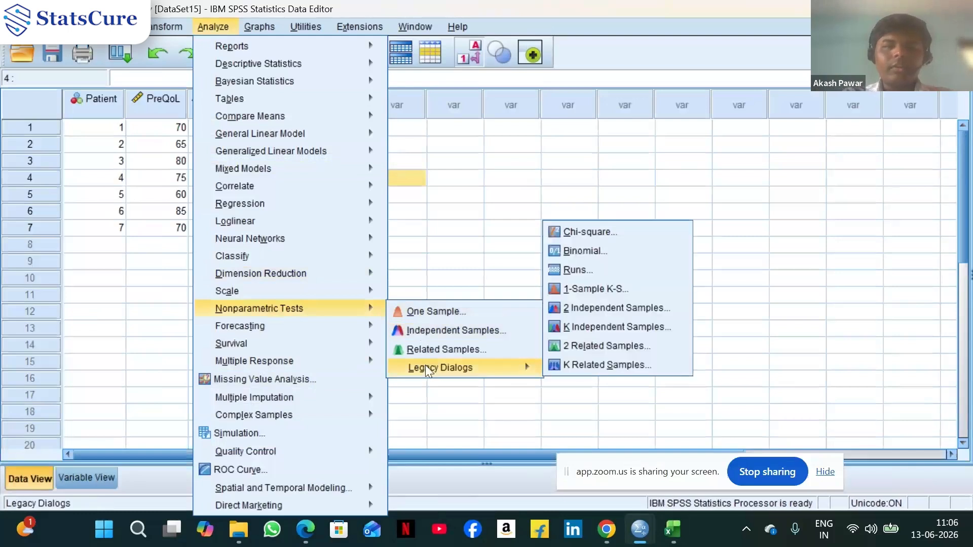
click(580, 314)
click(531, 365)
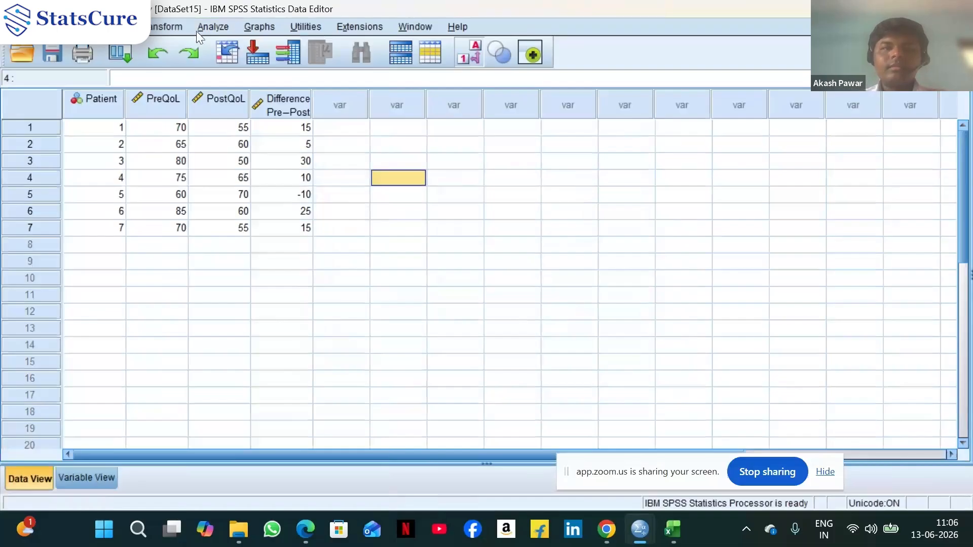
Open the legacy 2 Related Samples test and set the test pair to PreQoL with PostQoL
click(211, 27)
mouse_move(266, 81)
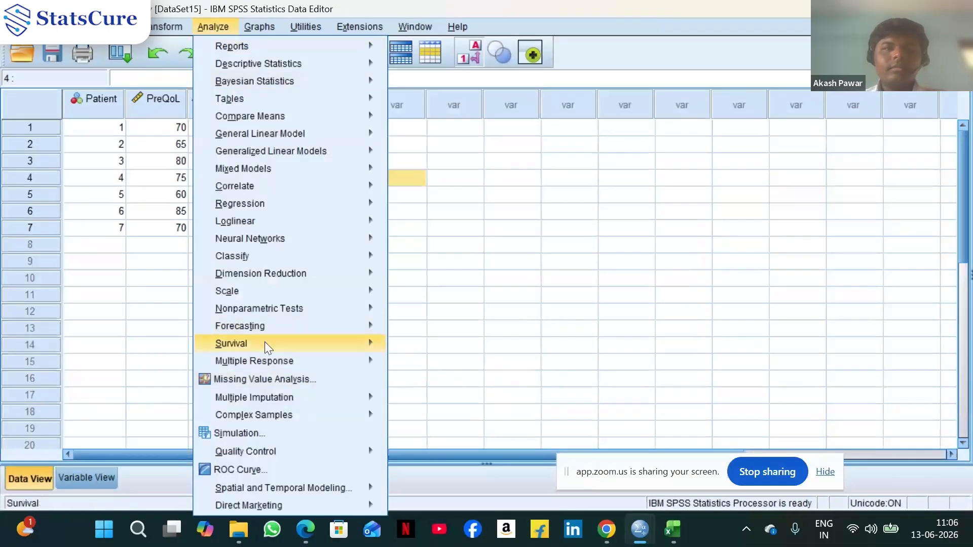
mouse_move(325, 308)
mouse_move(446, 368)
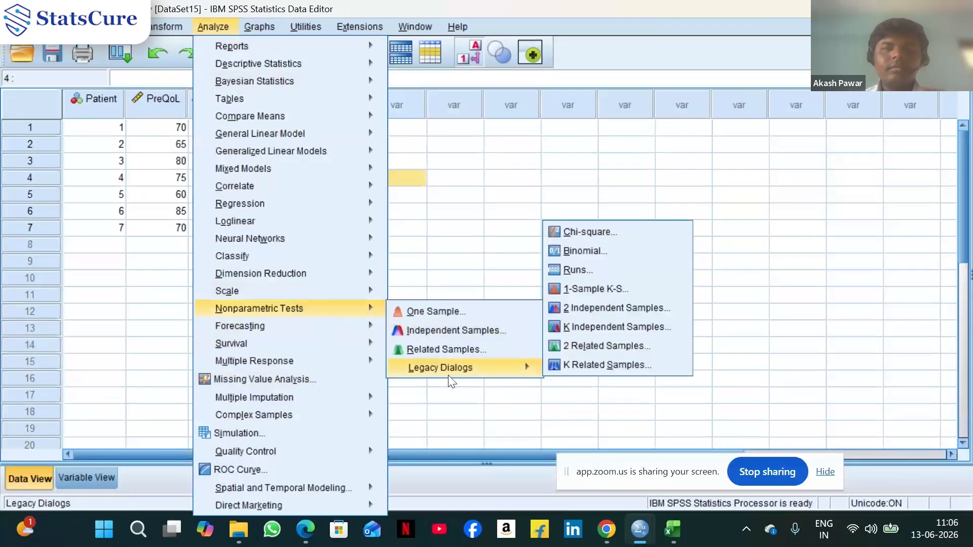
click(598, 346)
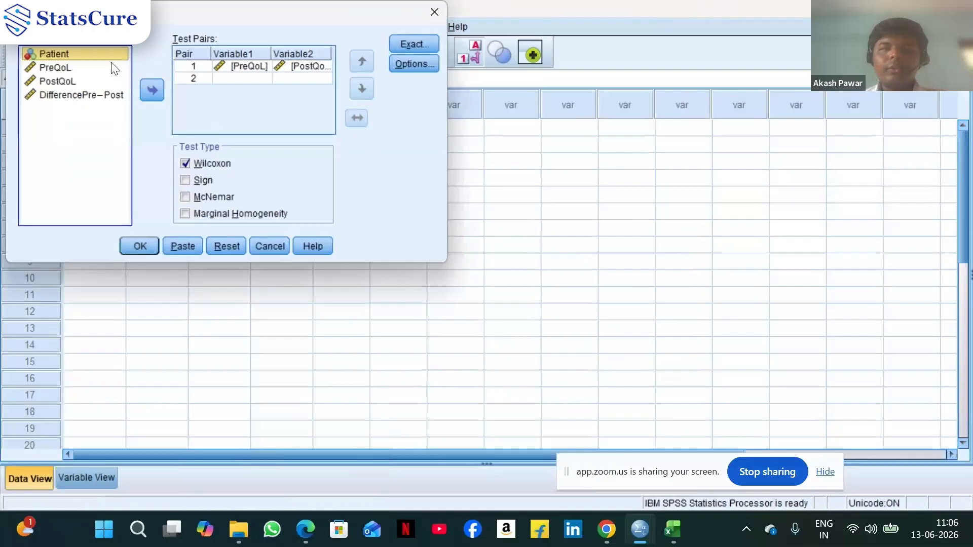
click(248, 66)
click(161, 90)
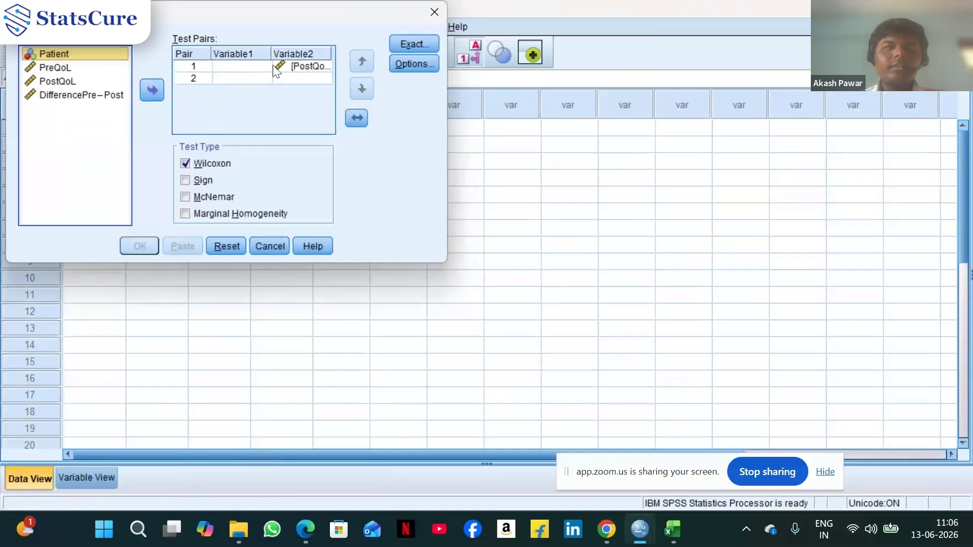
click(302, 66)
click(147, 89)
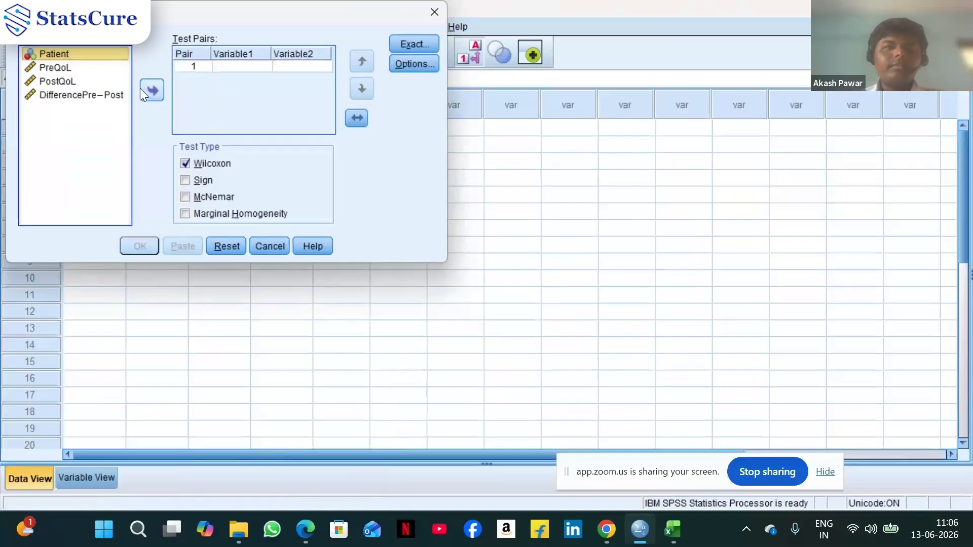
click(50, 71)
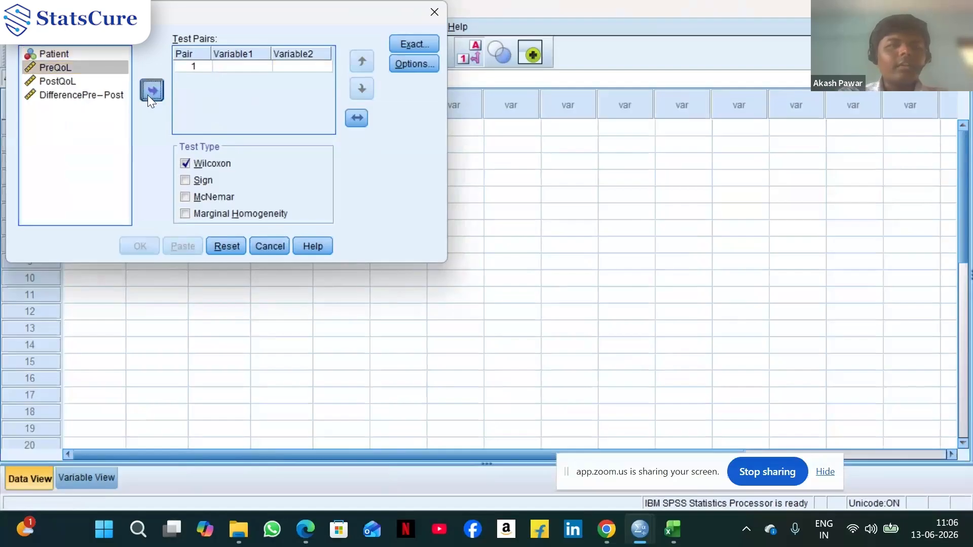
click(147, 92)
click(58, 84)
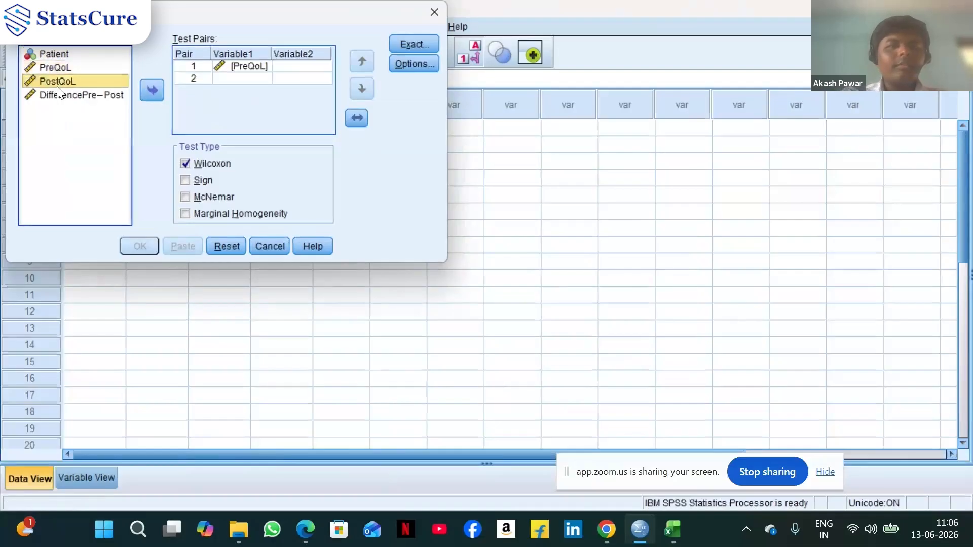
click(151, 89)
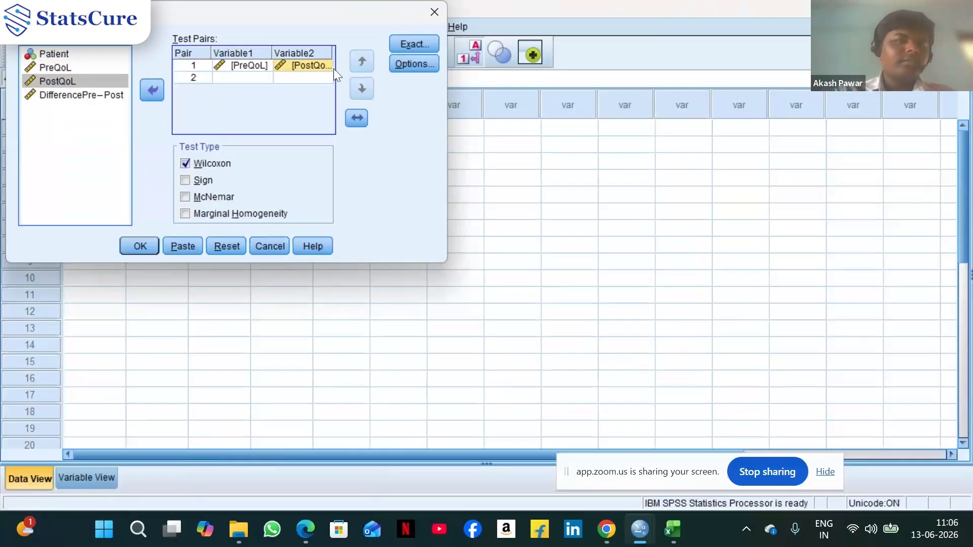
Keep the exact setting at asymptotic only, add quartile statistics, and run the Wilcoxon signed-rank test
click(418, 44)
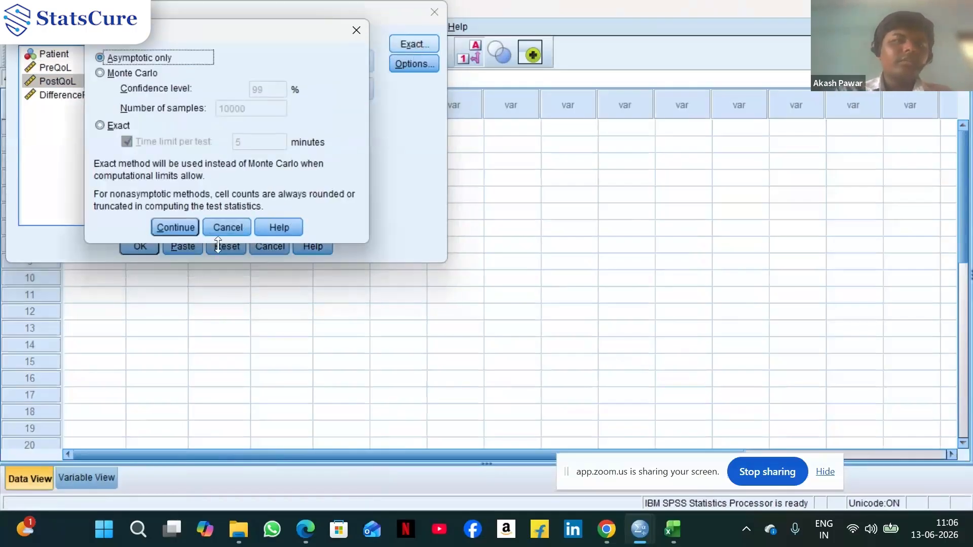
click(175, 227)
click(419, 66)
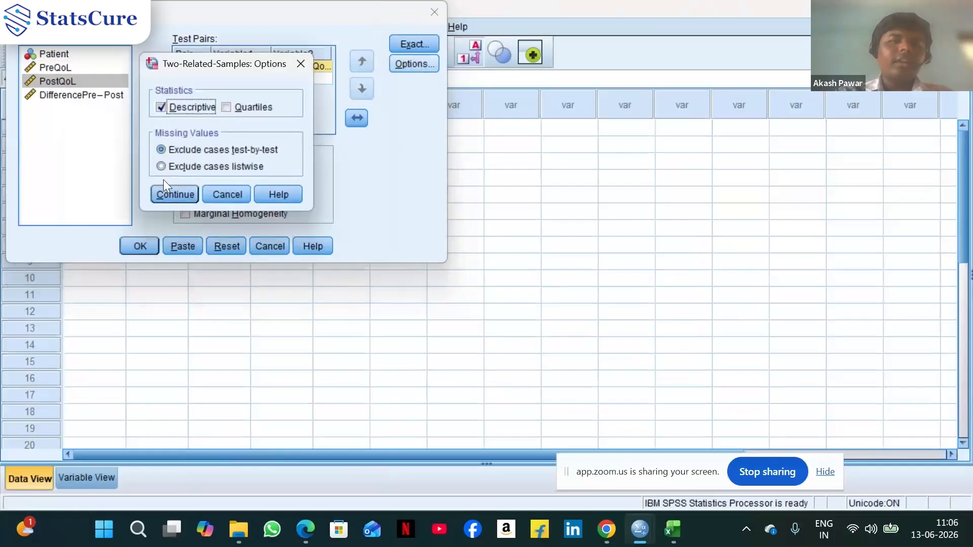
click(226, 108)
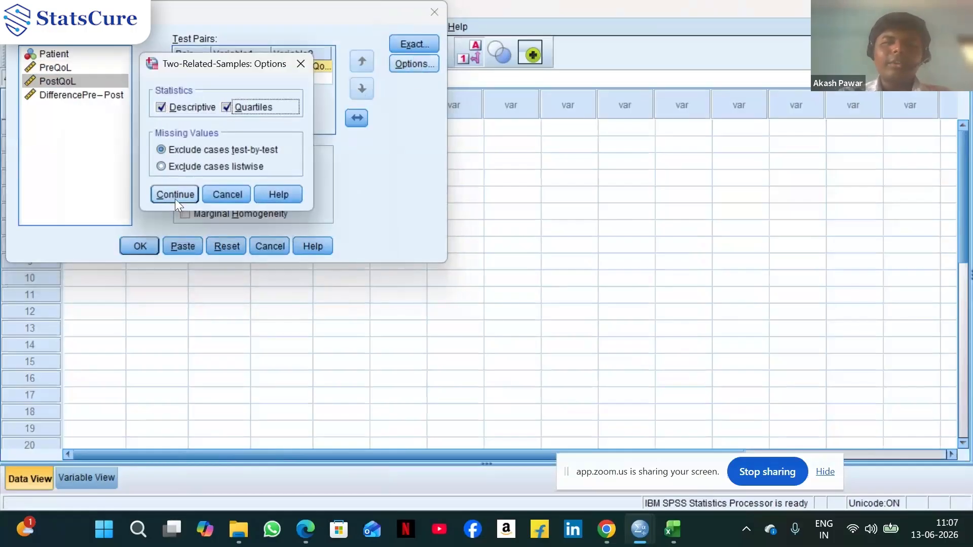
click(175, 199)
click(145, 243)
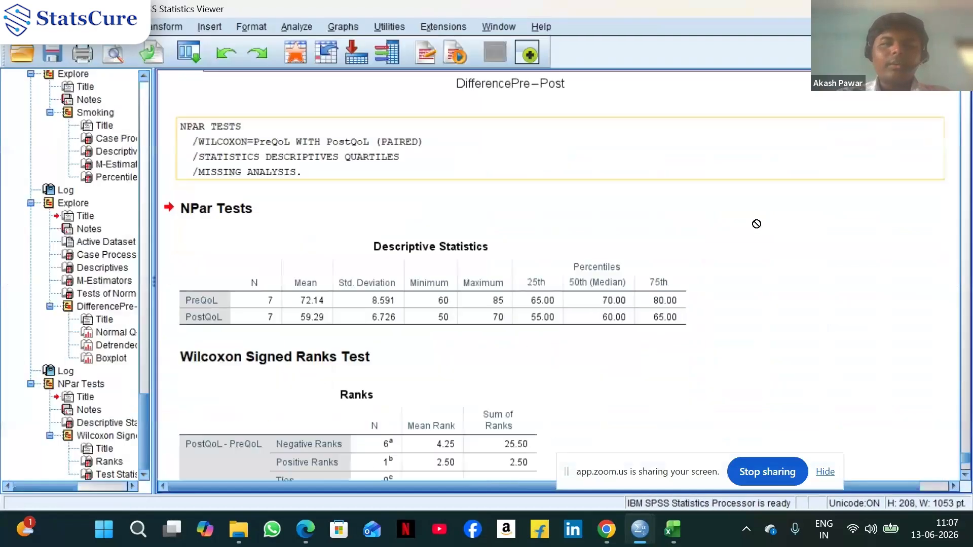
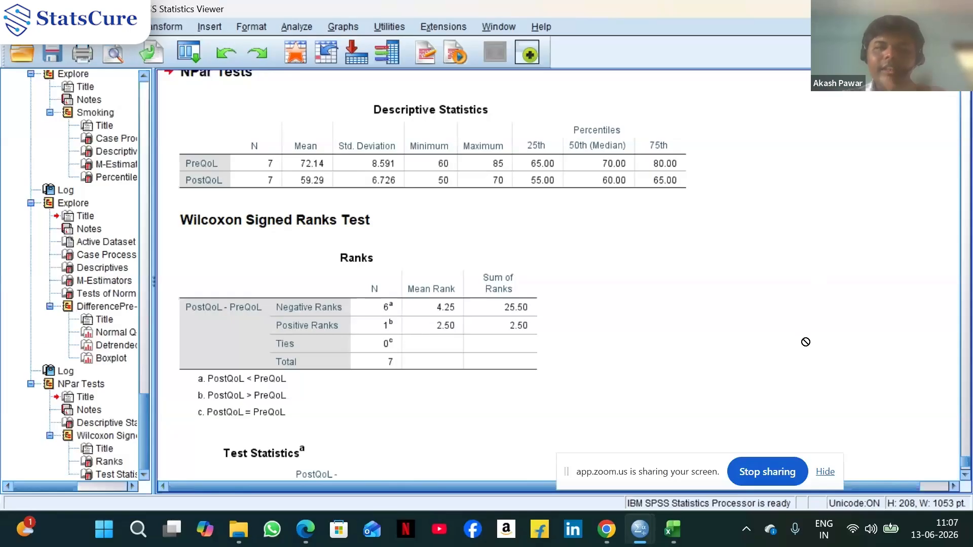
Scroll the output to examine the Wilcoxon signed-rank Test Statistics table
scroll(805, 343, down, 3)
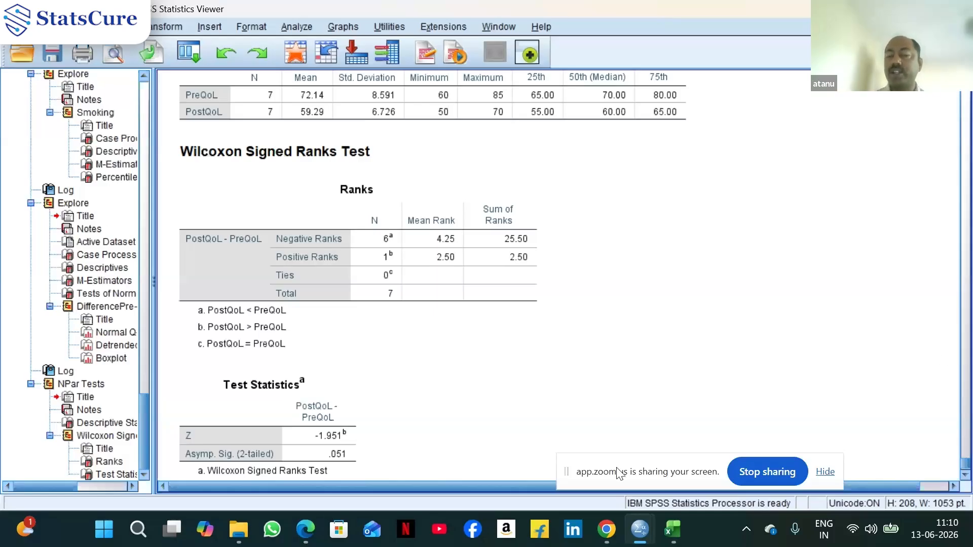
mouse_move(236, 538)
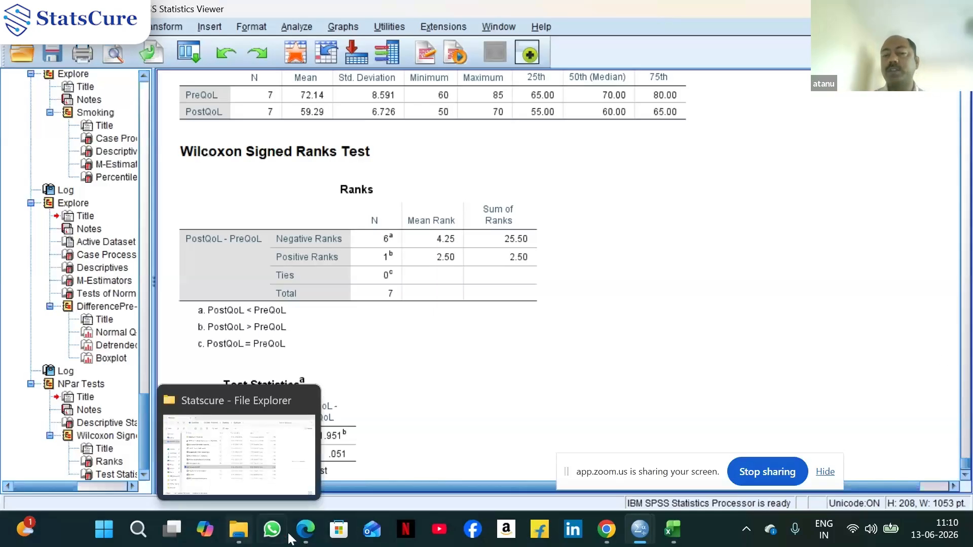
mouse_move(613, 536)
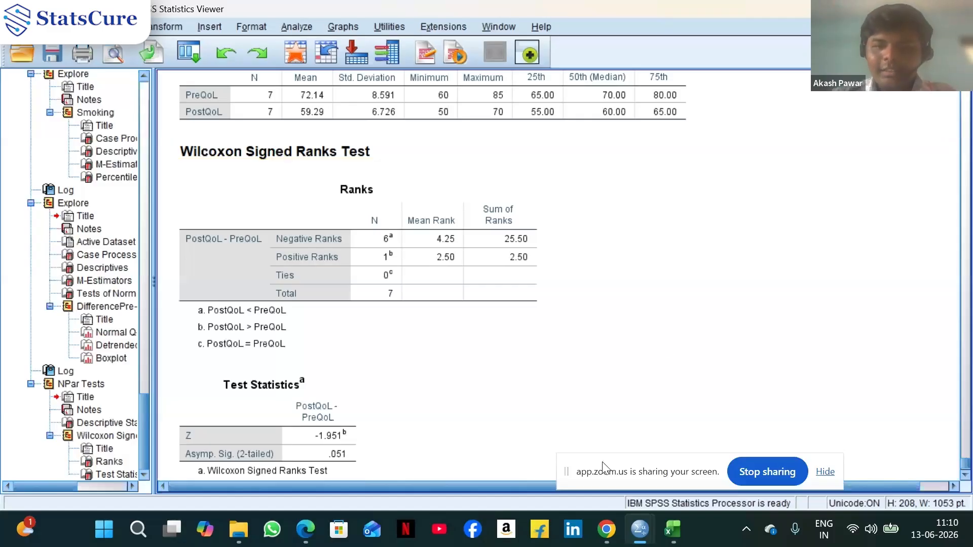
Switch to Excel and browse the Wilcoxon signed-rank worksheet below the published example notes
click(670, 535)
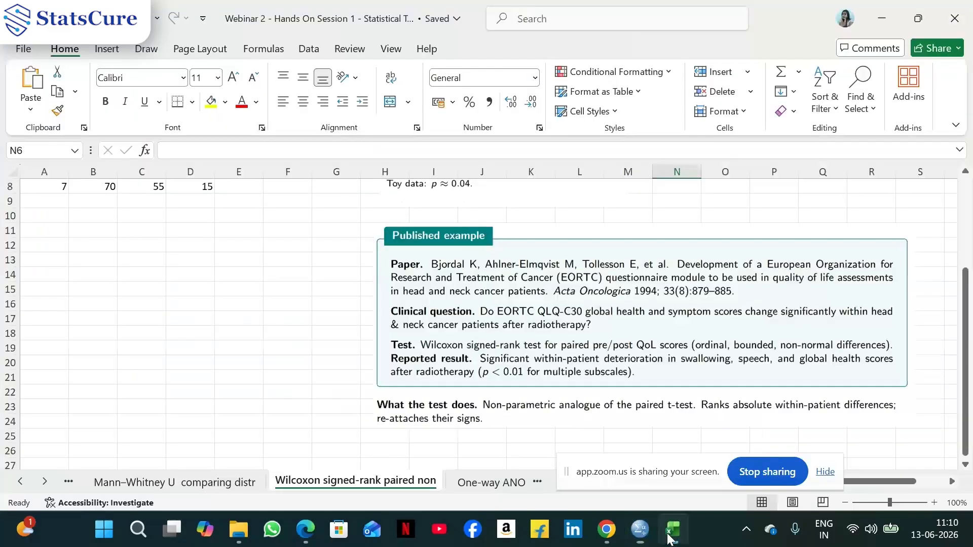
scroll(283, 367, up, 2)
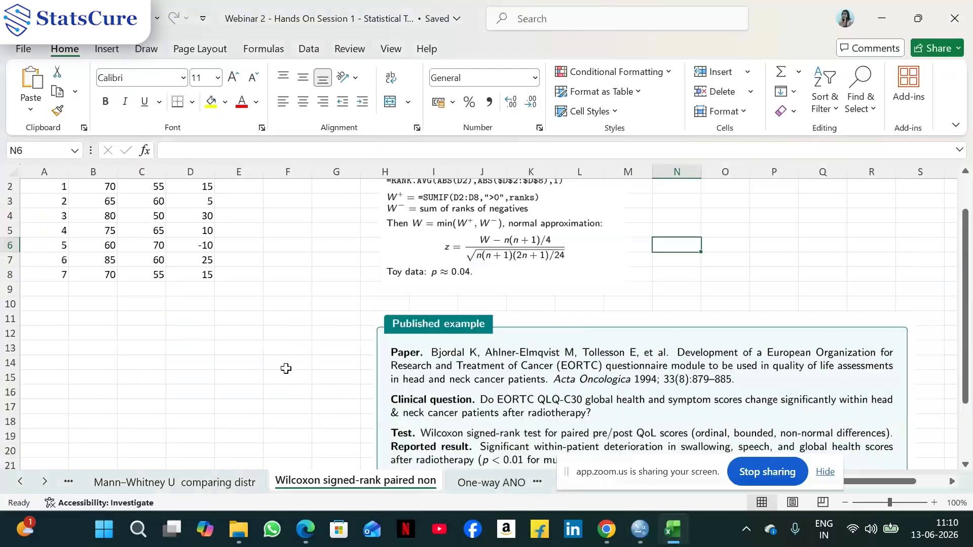
scroll(286, 369, down, 2)
scroll(287, 370, down, 3)
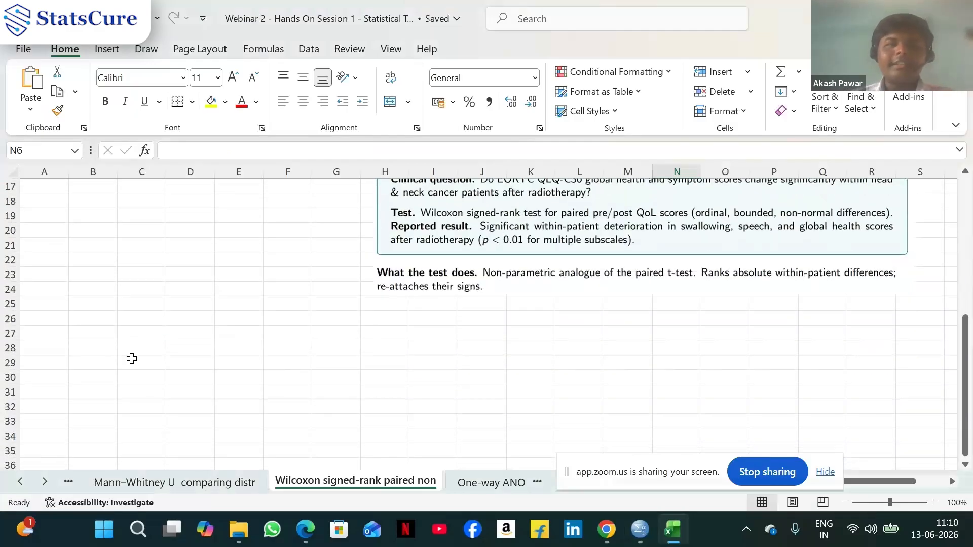
Enter the null hypothesis 'H0 Normally Distributed' in cell H27
click(374, 330)
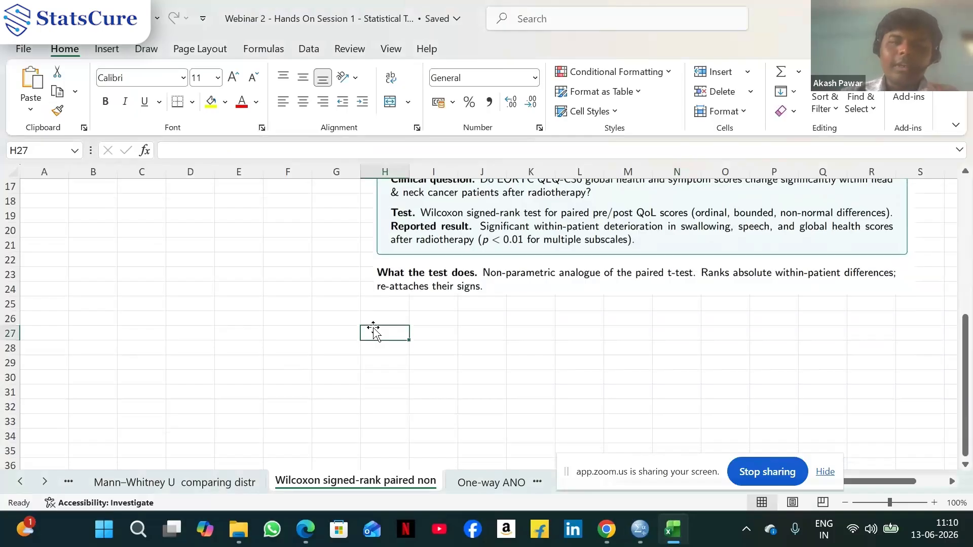
text(H0)
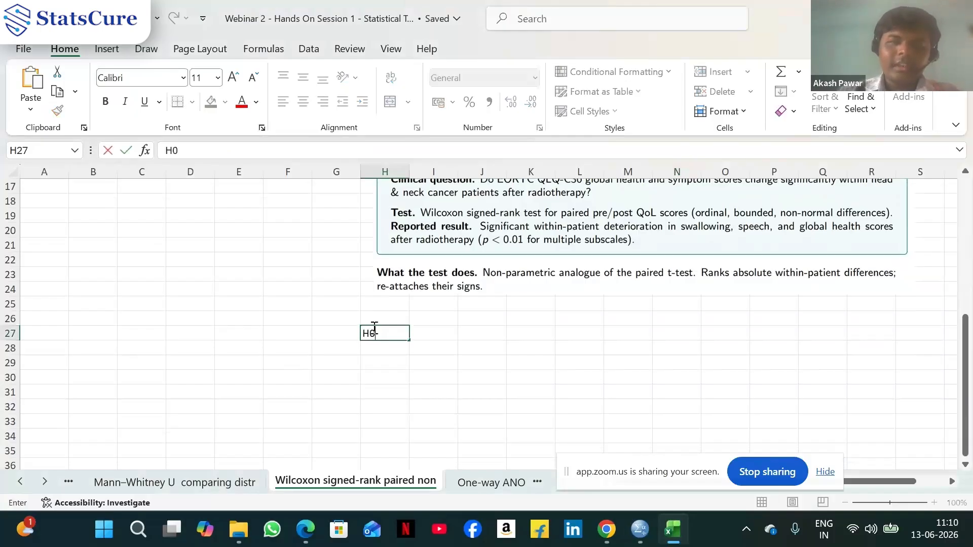
text( N)
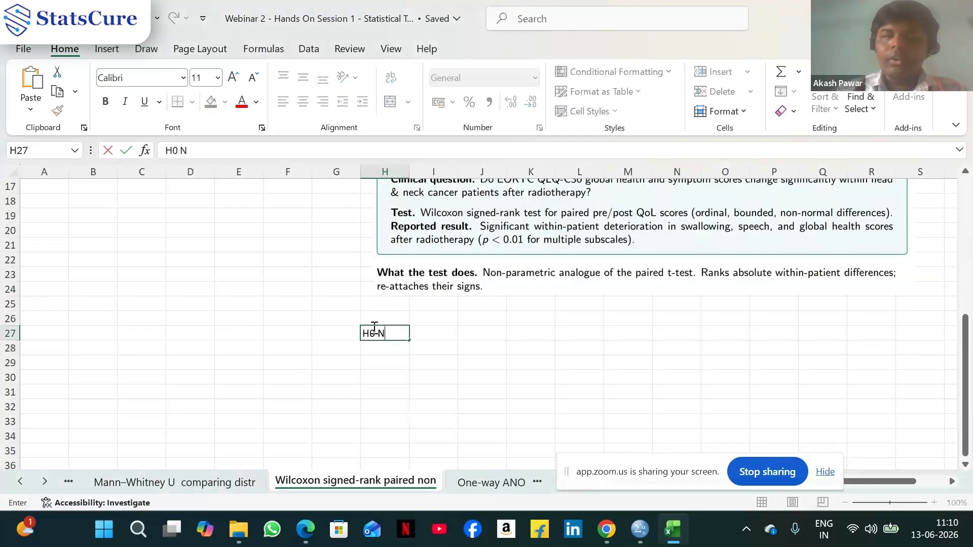
text(ormally )
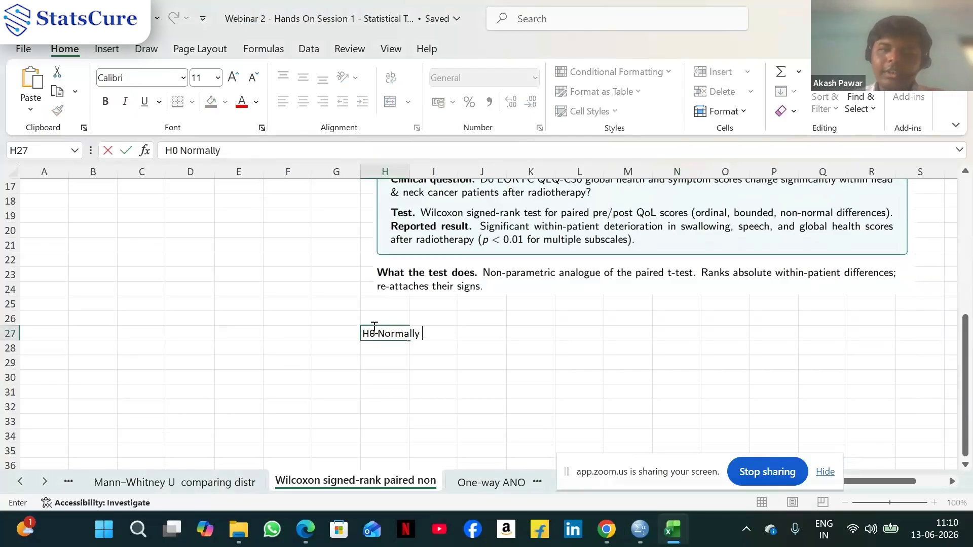
text(Distr)
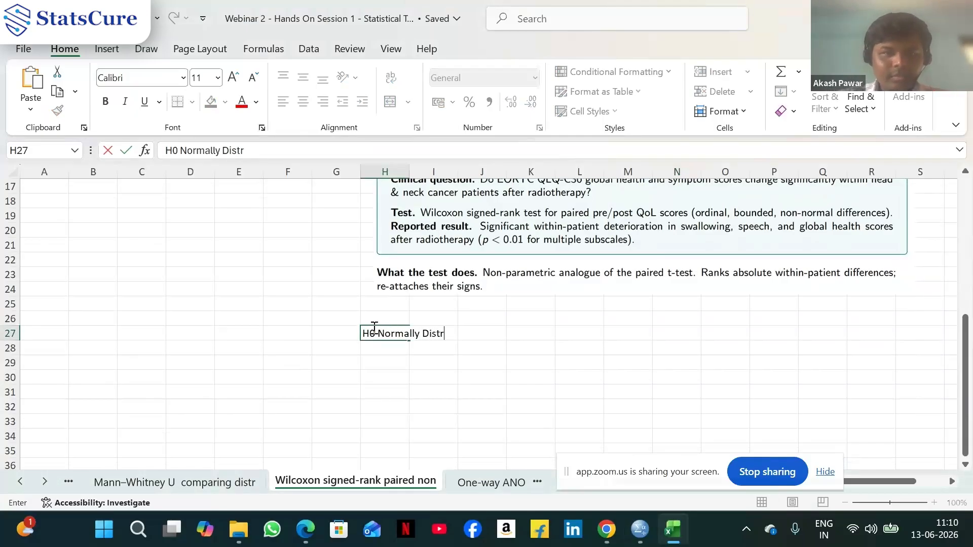
text(ibuted)
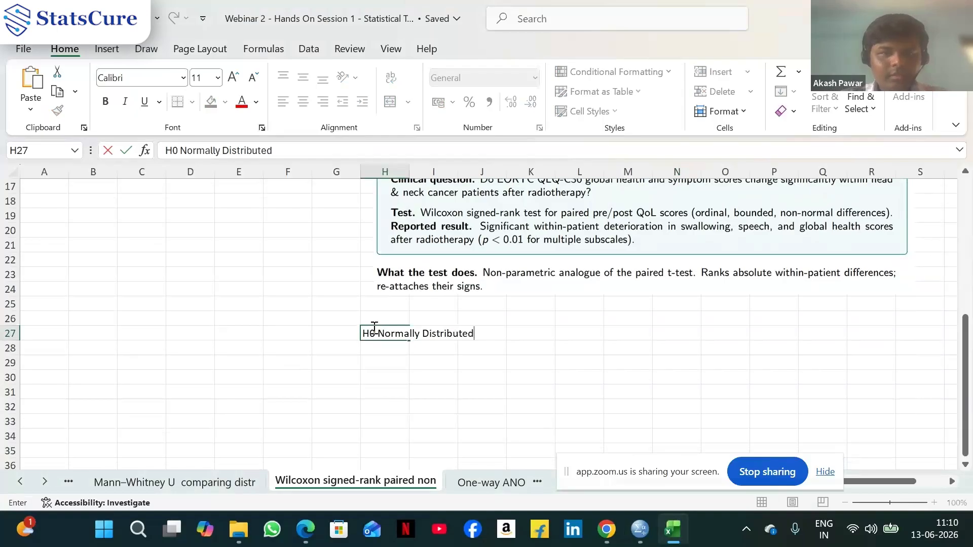
Enter the alternative hypothesis 'H1 Non Normally Distributed' in cell H28
click(395, 352)
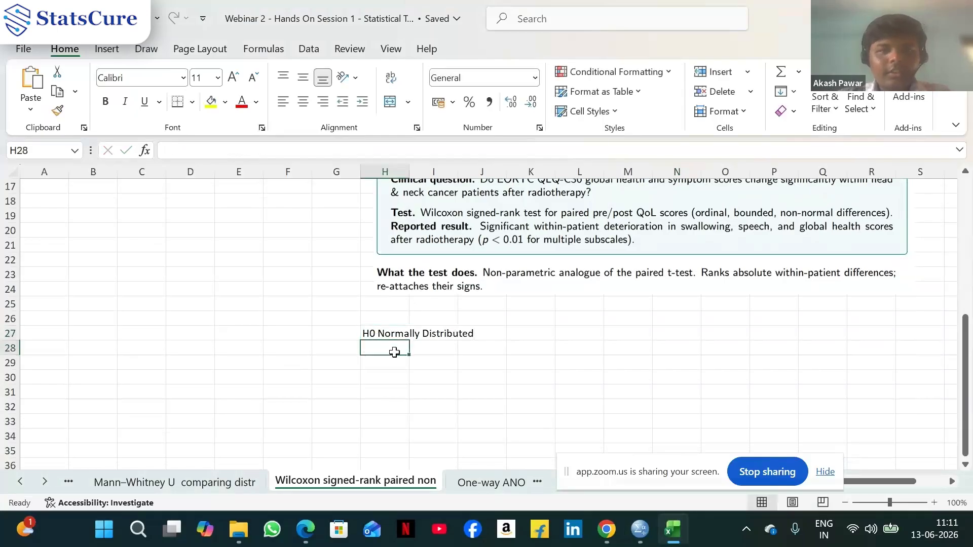
text(H1)
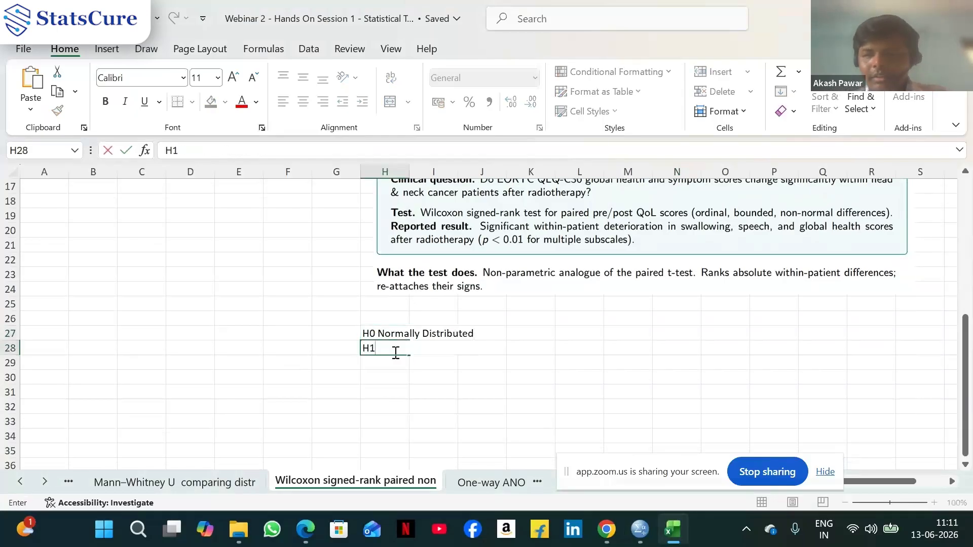
text( Non)
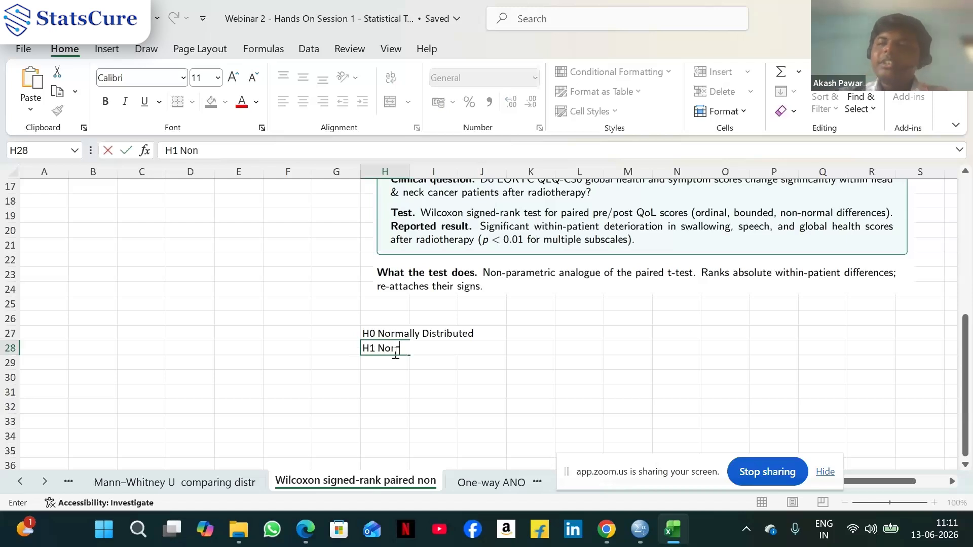
text( Norma)
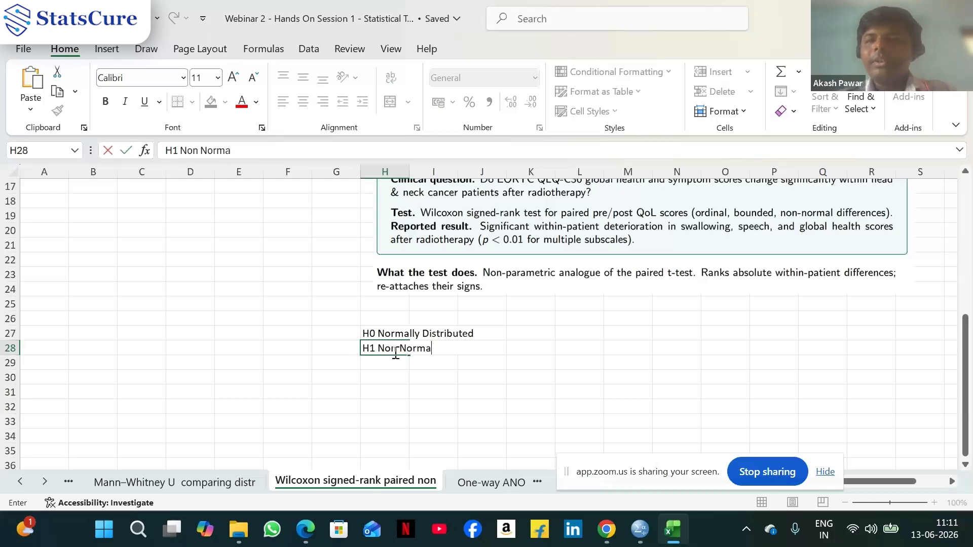
text(lly D)
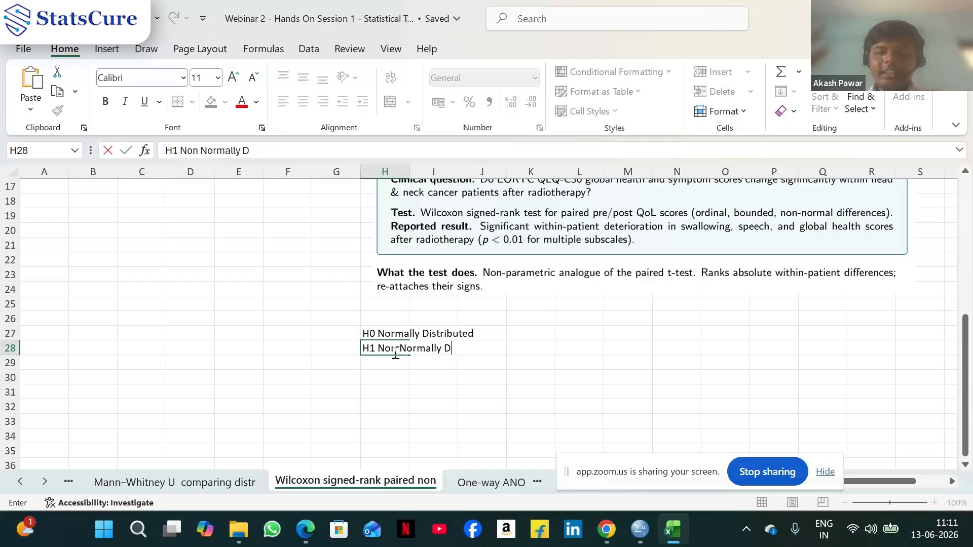
text(istribuy)
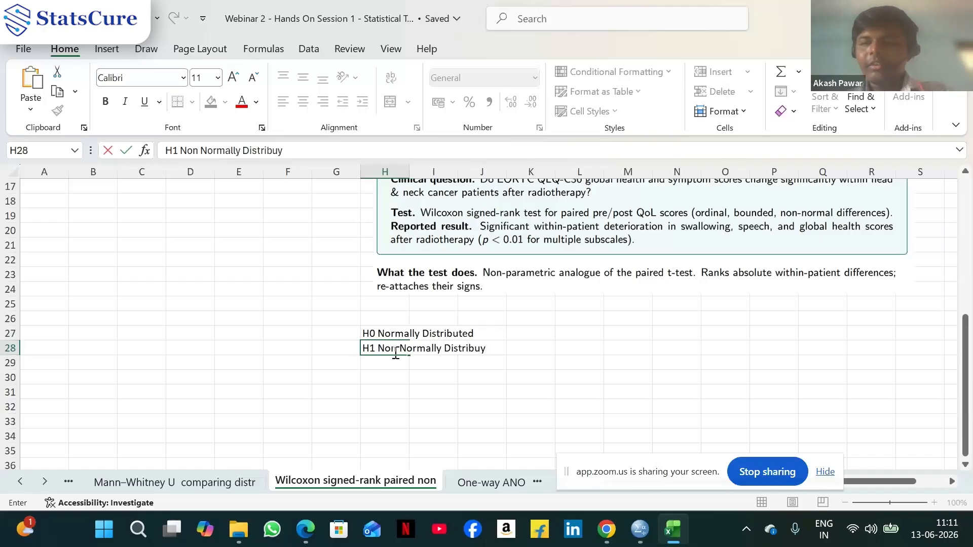
key(BackSpace)
text(ted)
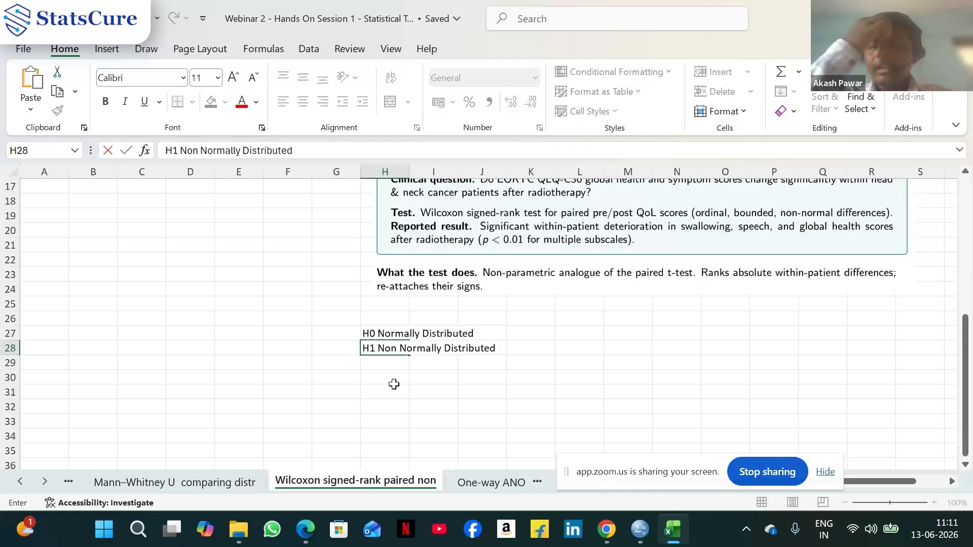
Write the decision rule 'P Value >0.05 we conclude data is nrmally distributed.' in cell H29
click(402, 366)
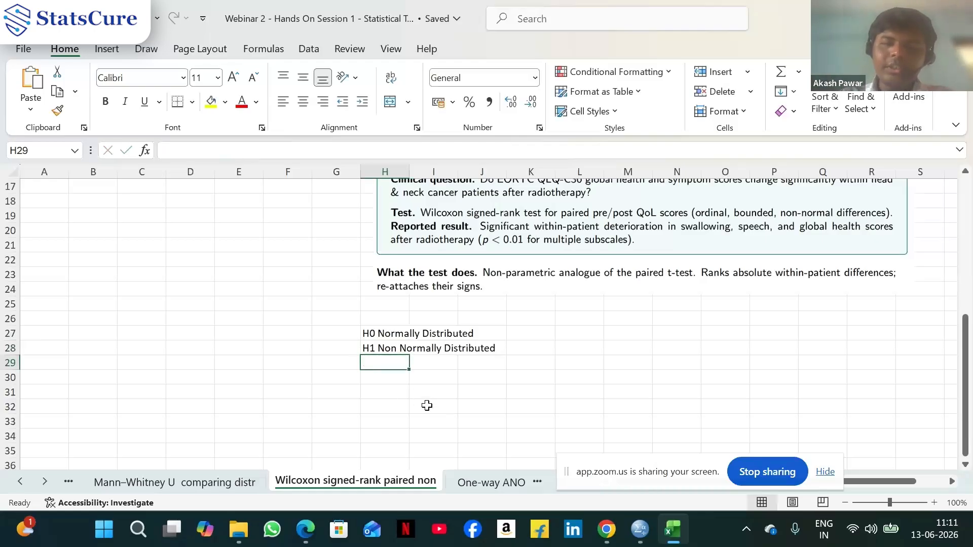
text(P )
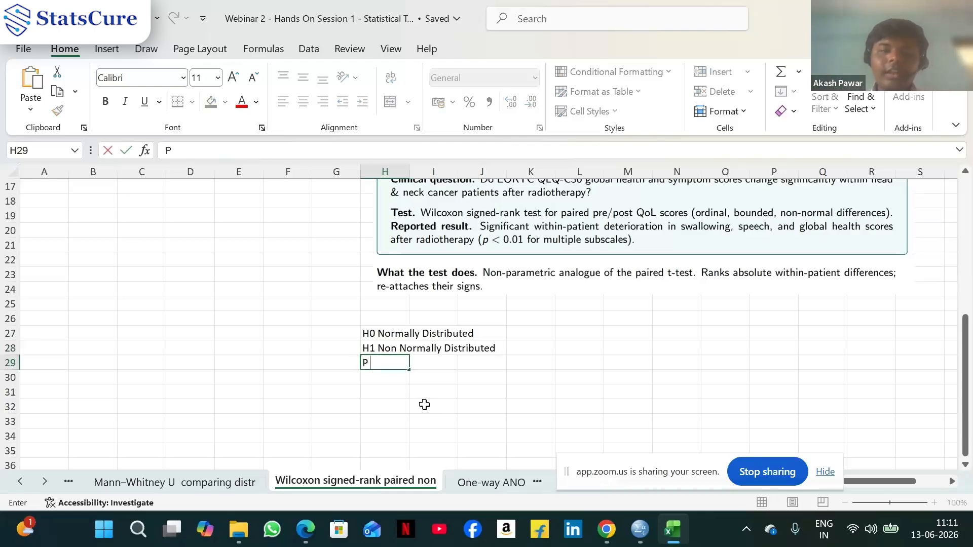
text(Value)
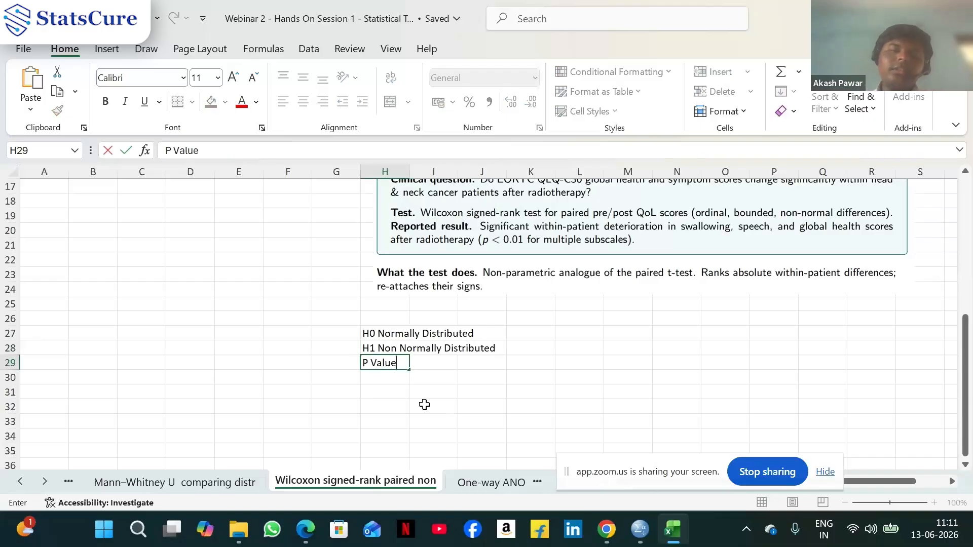
text( >)
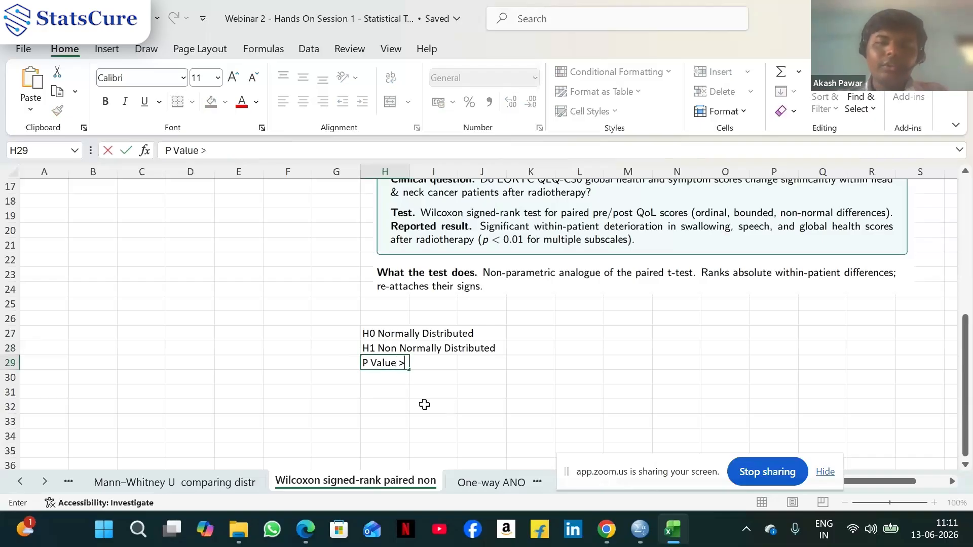
text(0.05)
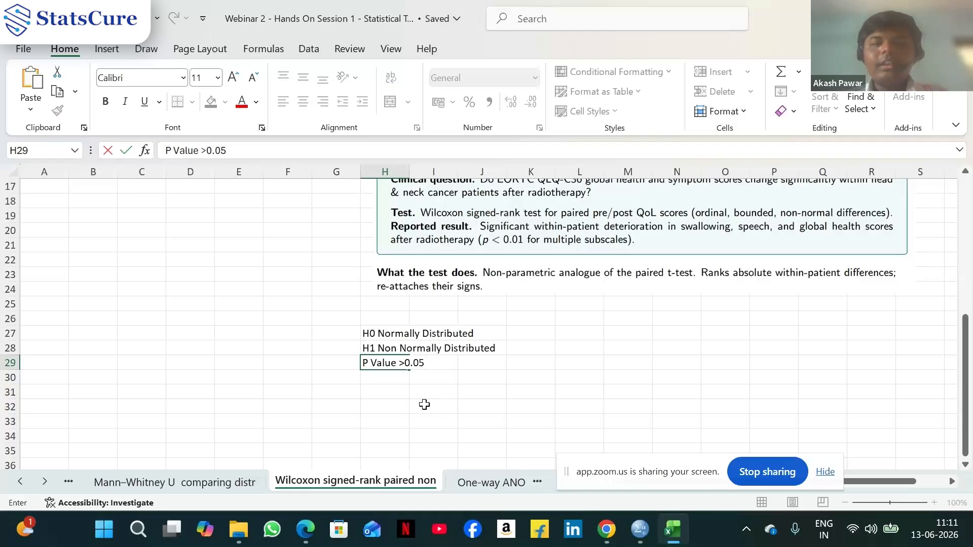
text(we c)
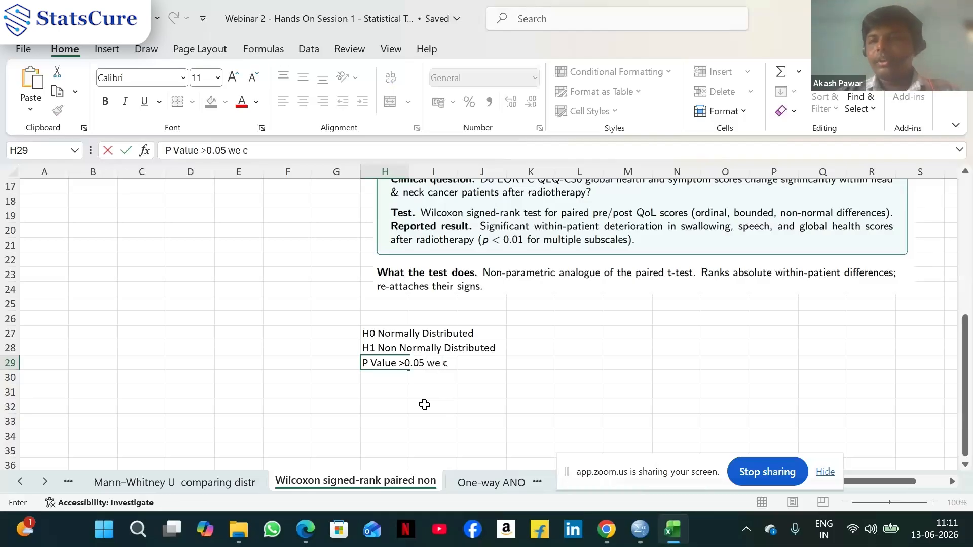
text(oncluse)
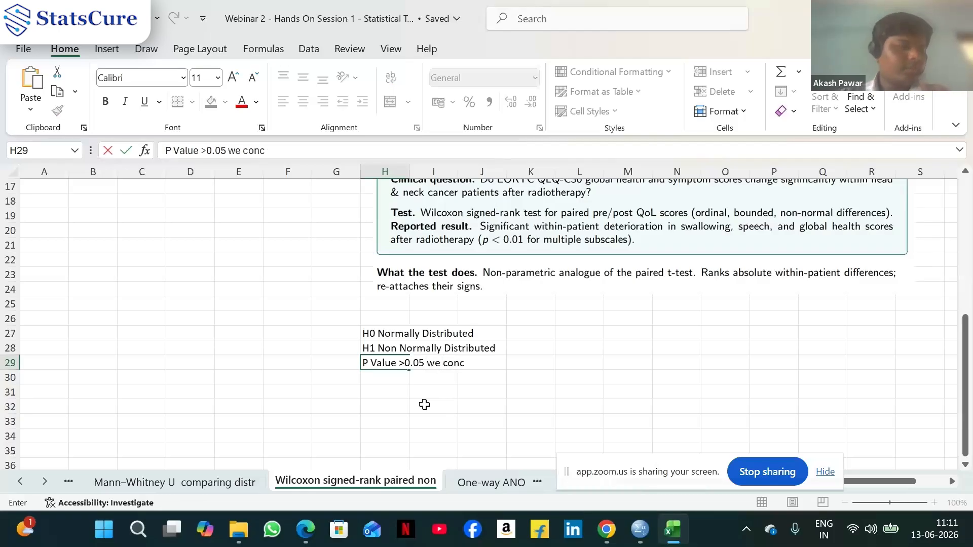
key(BackSpace)
key(BackSpace)
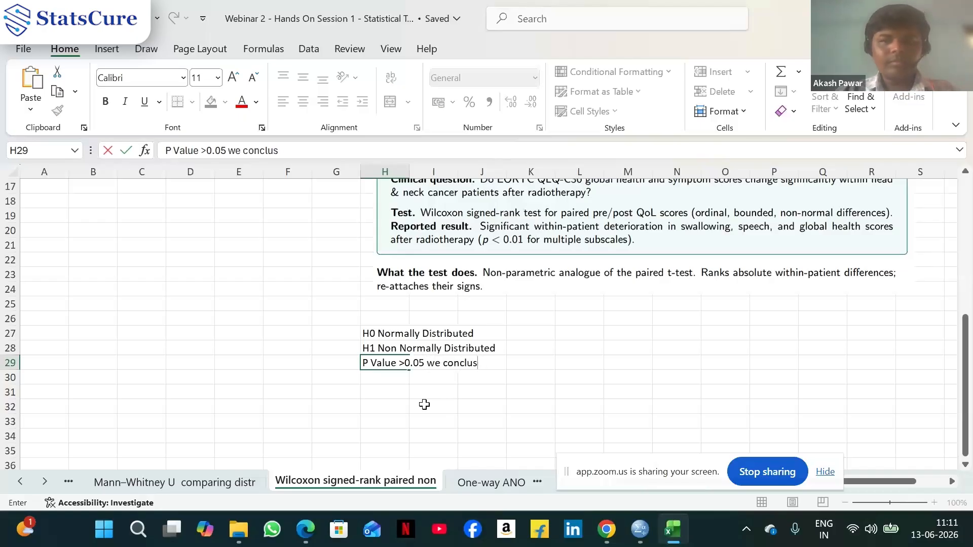
text(de da)
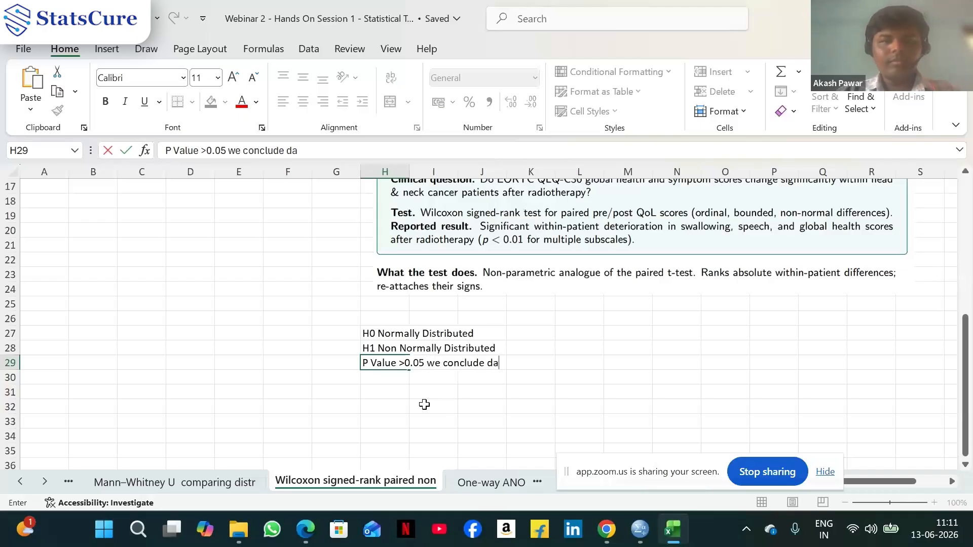
text(ta is nrma)
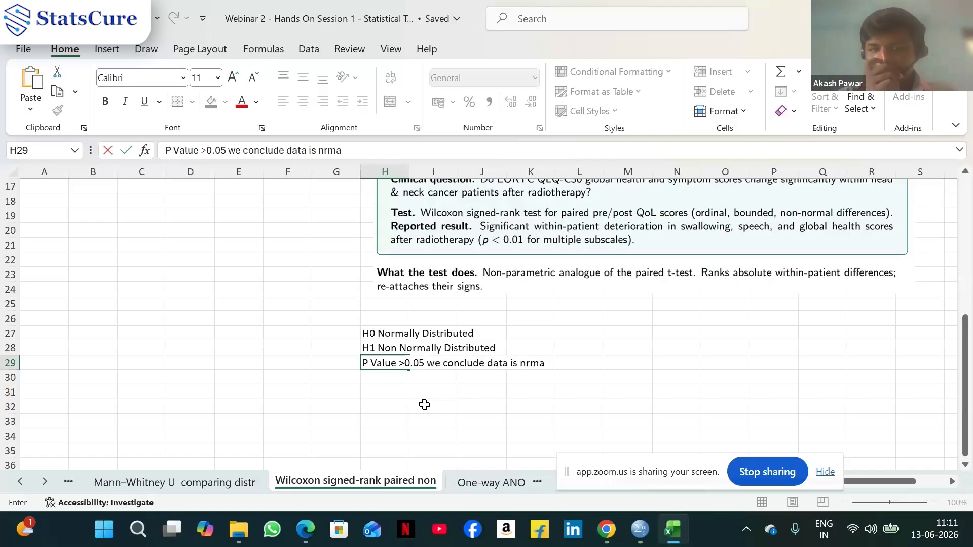
text(lly distr)
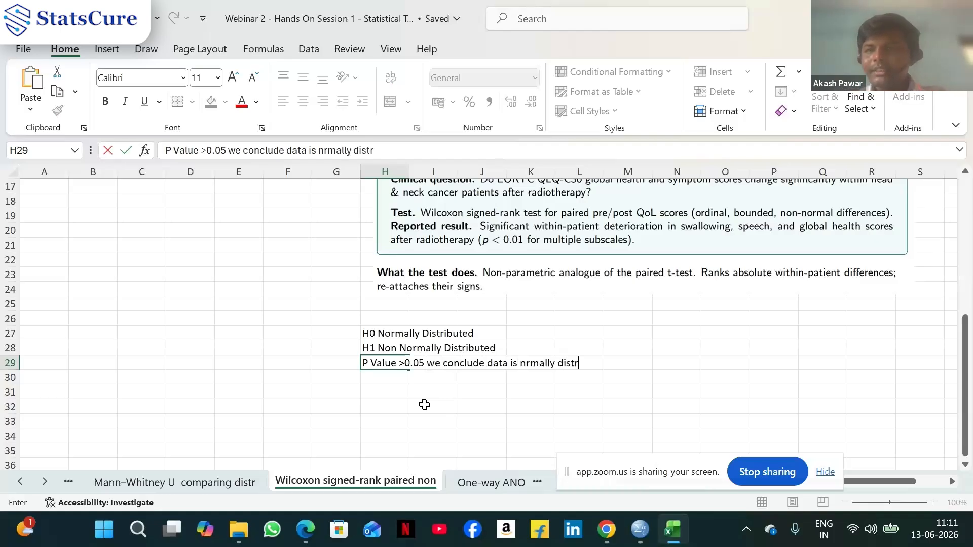
text(ibute)
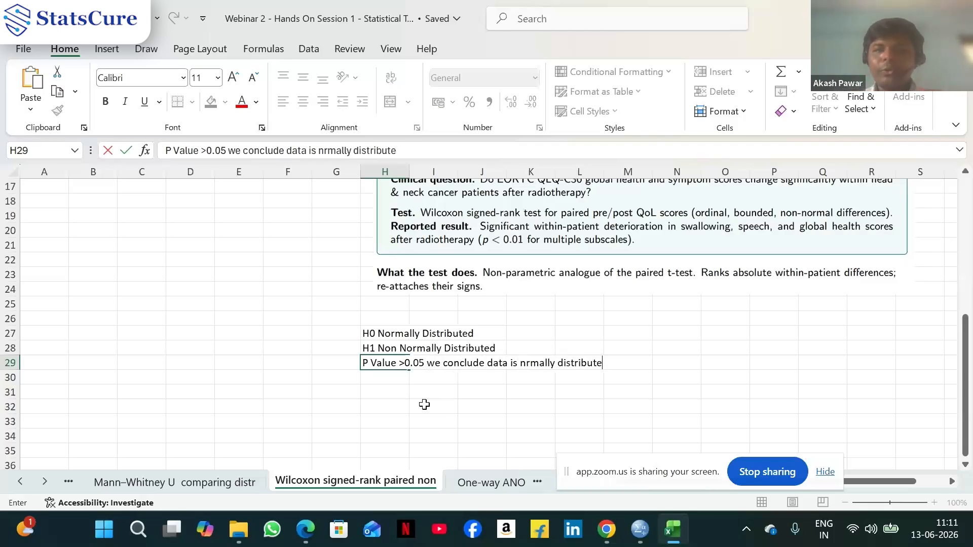
text(d.)
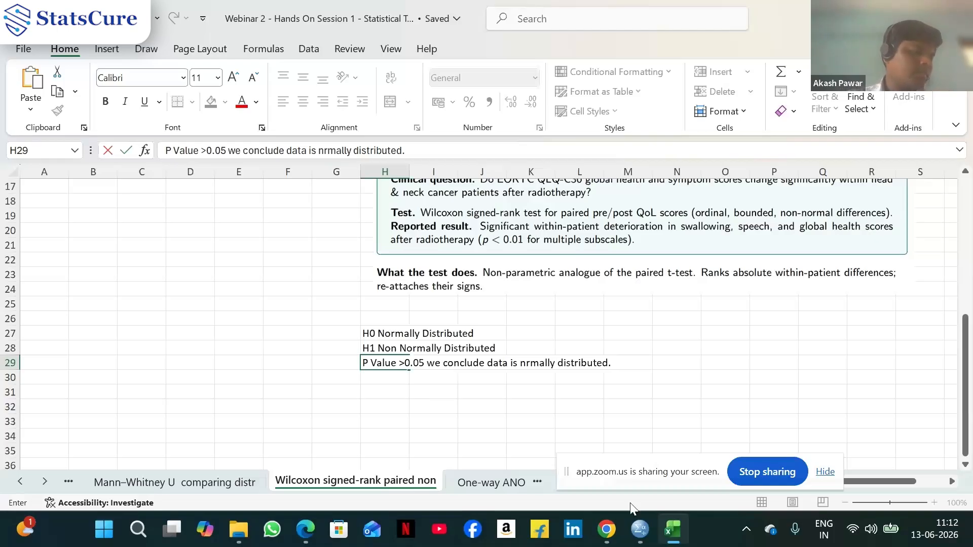
Confirm the entry and open the One-way ANOVA worksheet, scrolling through its published example
click(393, 373)
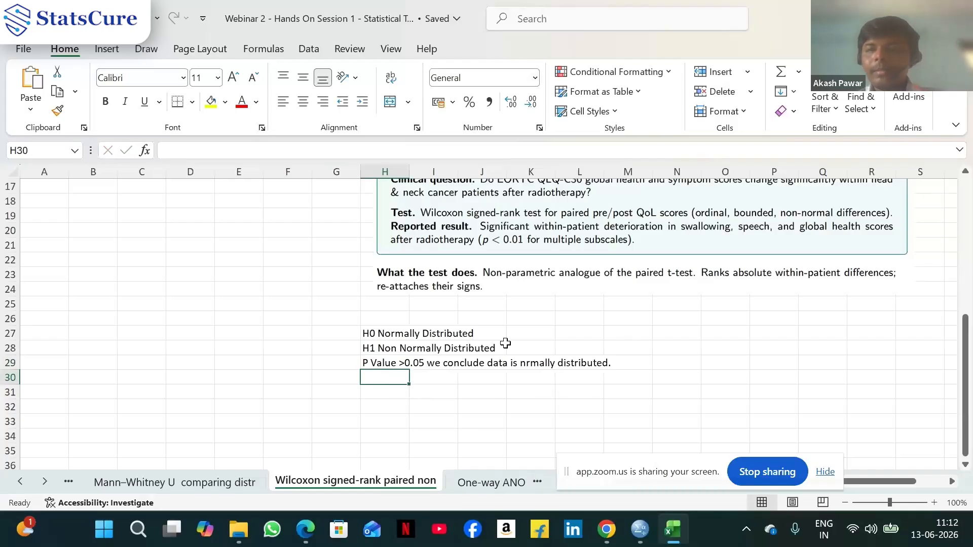
click(503, 485)
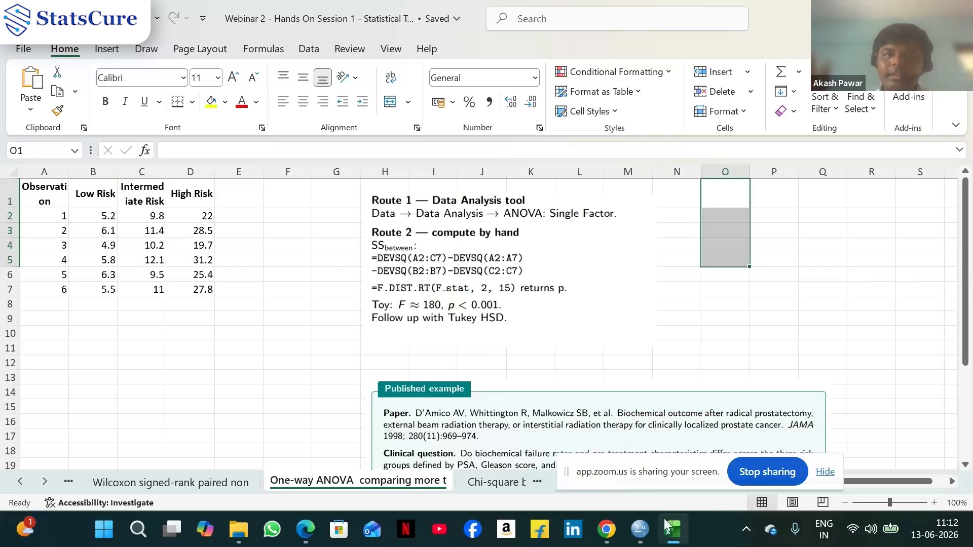
scroll(805, 294, down, 3)
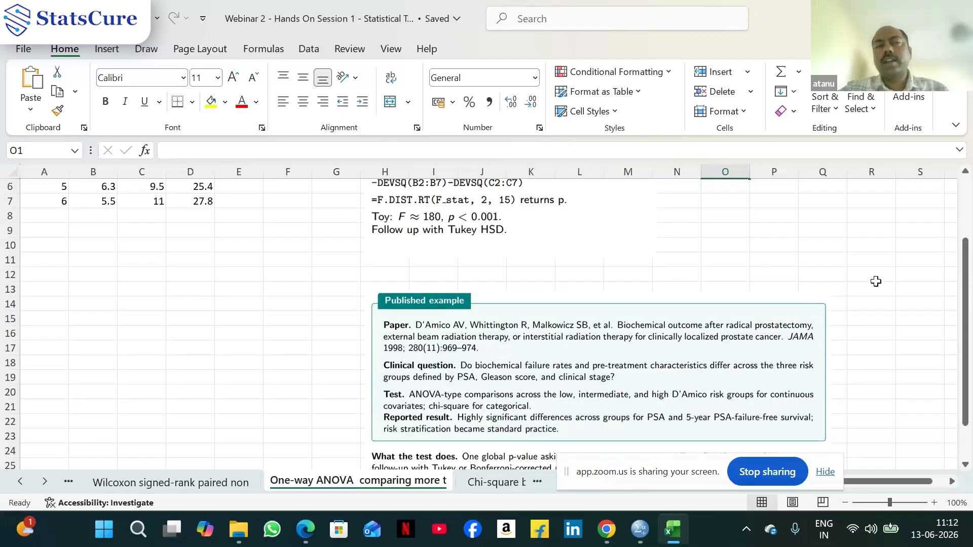
Review the One-way ANOVA worksheet's risk-group data, calculation routes and published example
scroll(876, 281, up, 2)
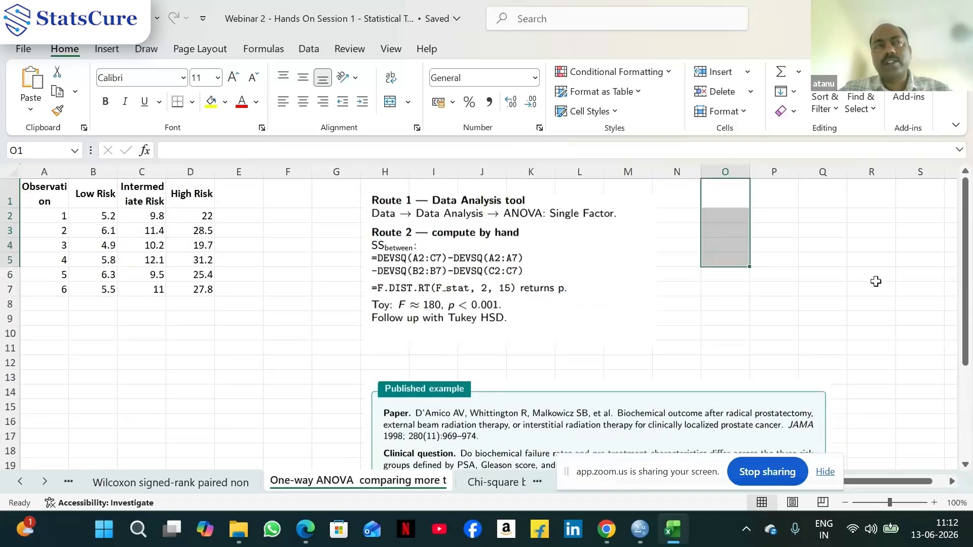
click(836, 335)
scroll(836, 337, down, 2)
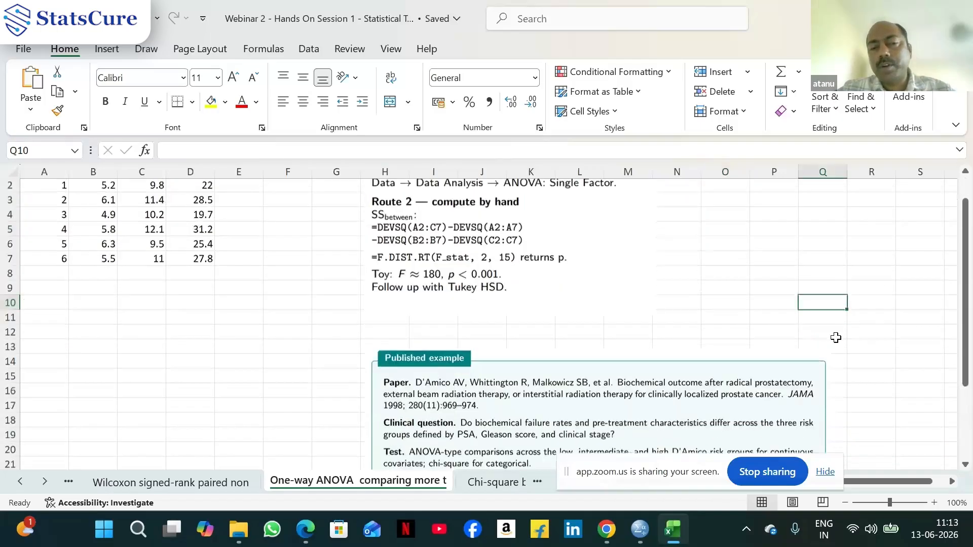
scroll(837, 340, up, 2)
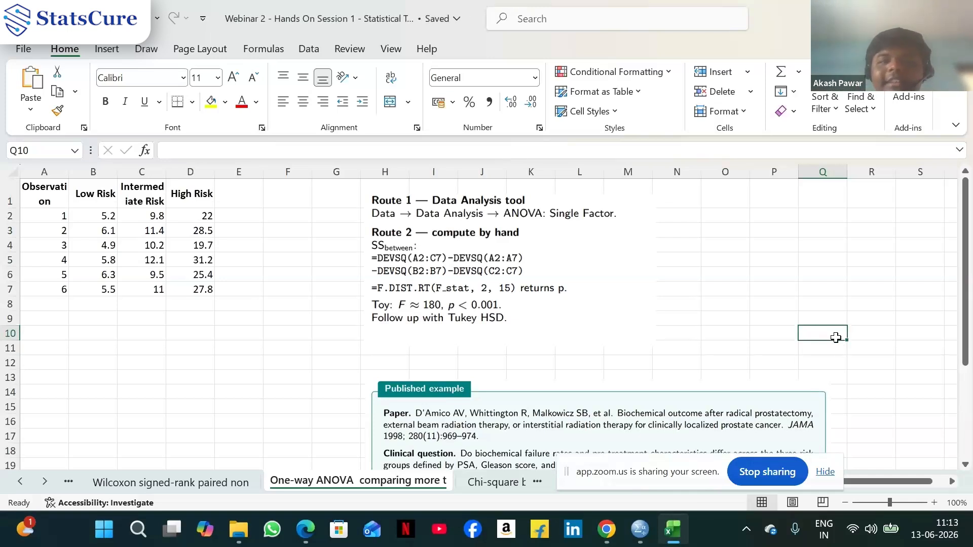
scroll(836, 337, down, 1)
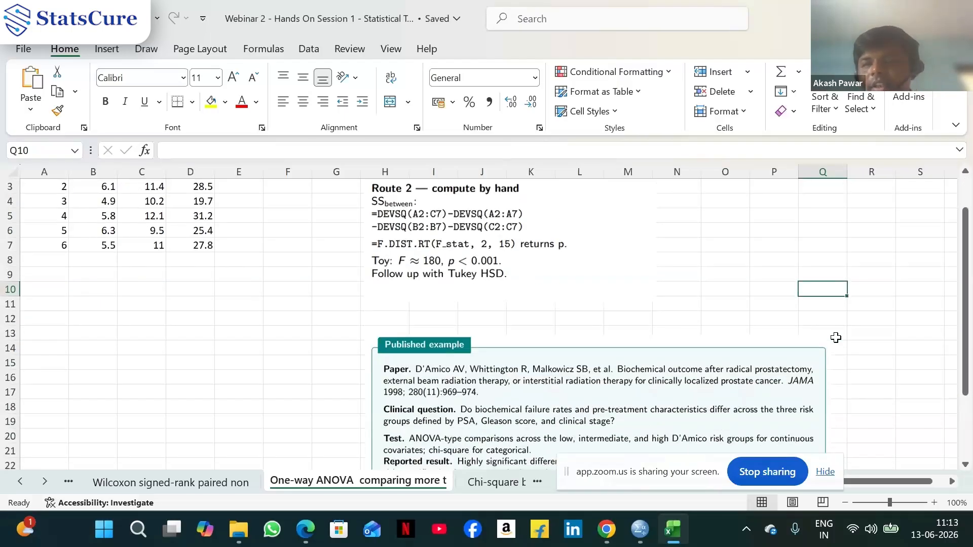
scroll(836, 338, down, 2)
scroll(835, 338, up, 1)
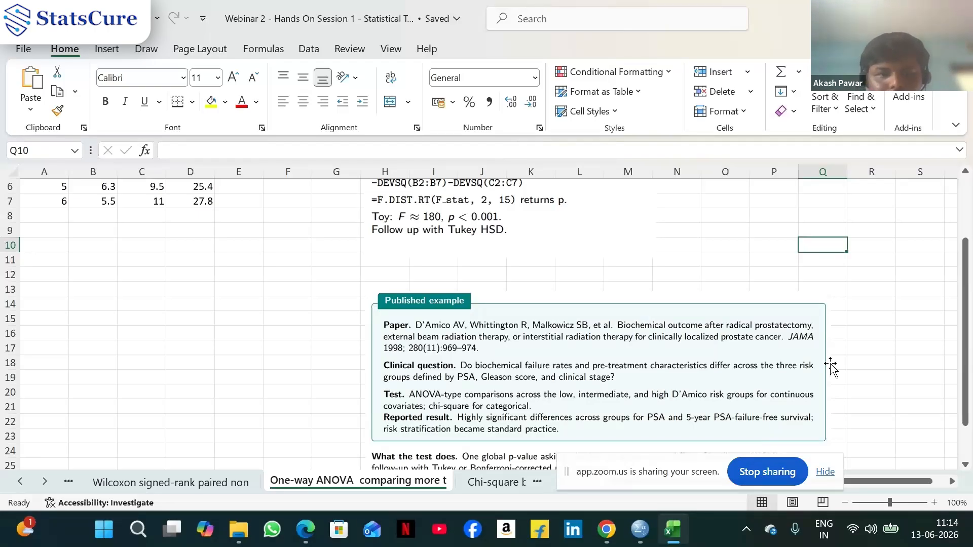
Switch to the One-way ANOVA dataset in SPSS and widen the FailureRate column to fit its name
mouse_move(651, 543)
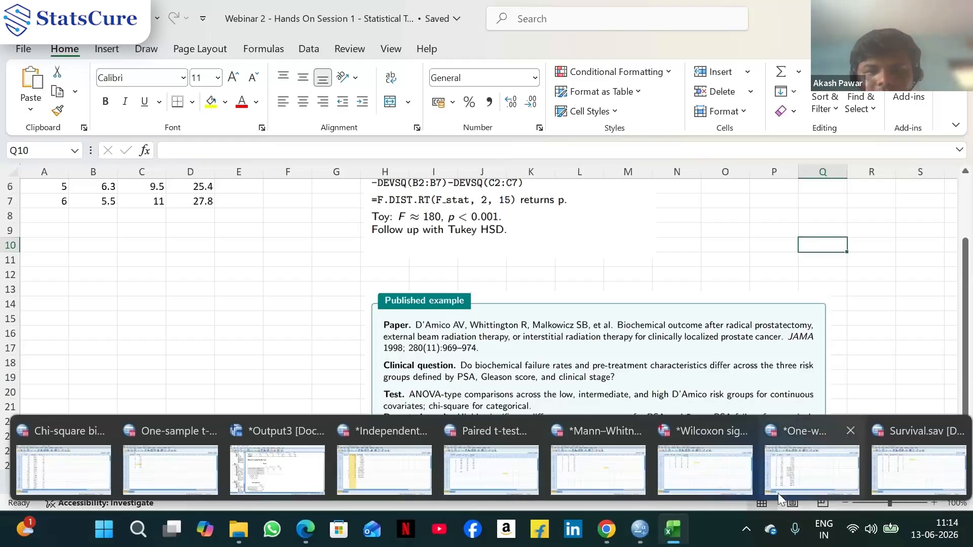
mouse_move(792, 483)
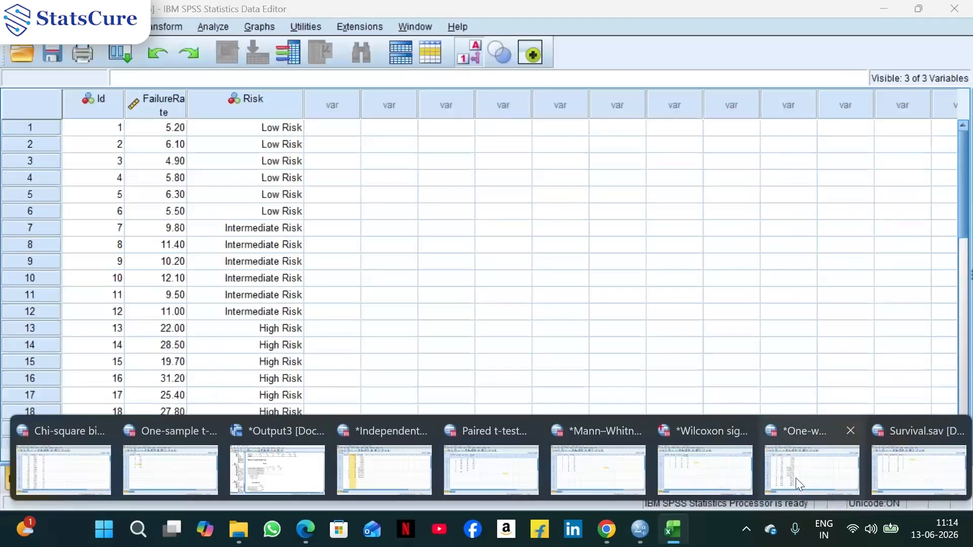
click(796, 477)
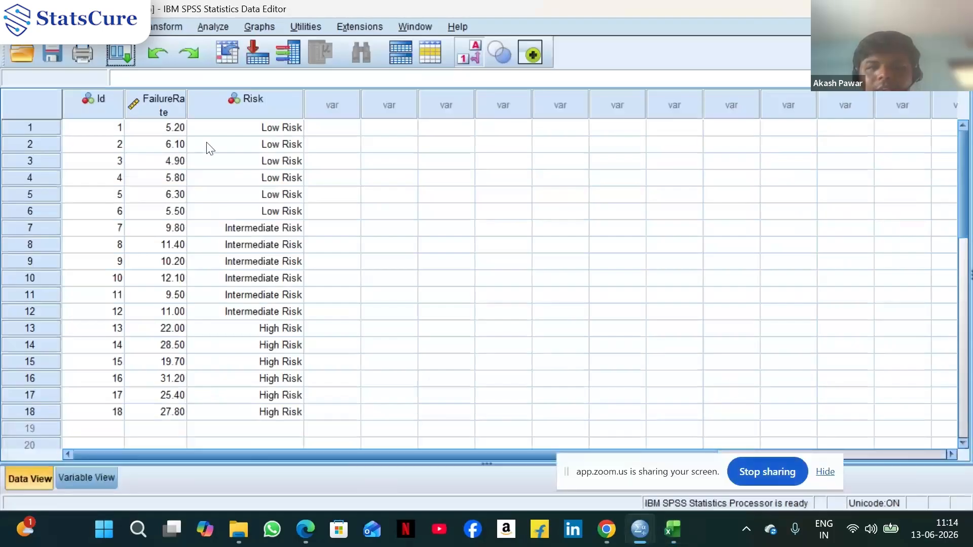
double_click(186, 102)
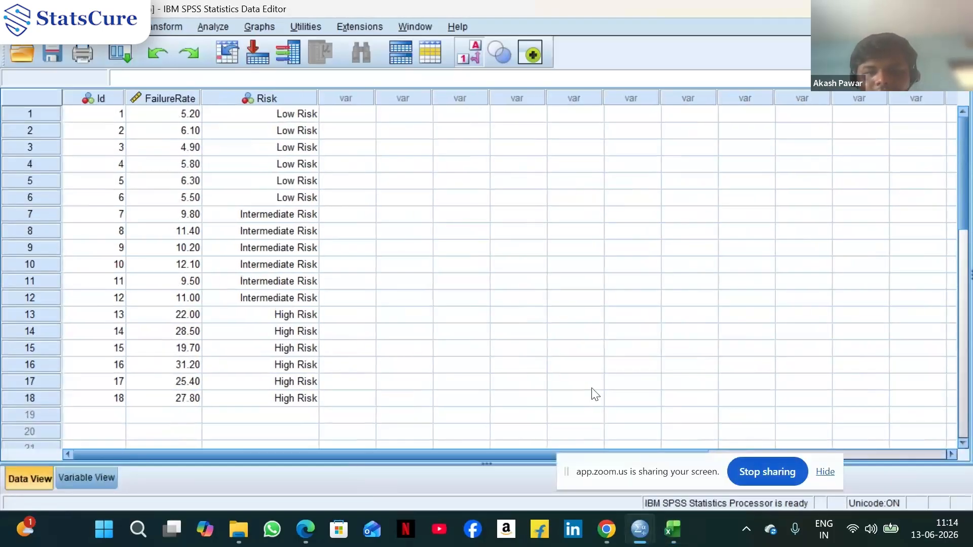
Glance back at the Excel ANOVA data, then return to the SPSS One-way ANOVA dataset
click(673, 529)
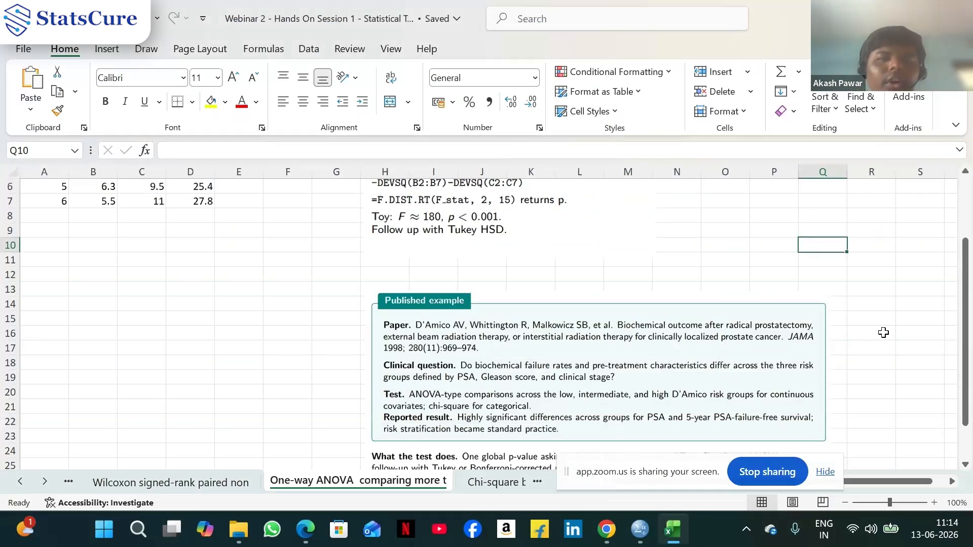
scroll(883, 332, up, 2)
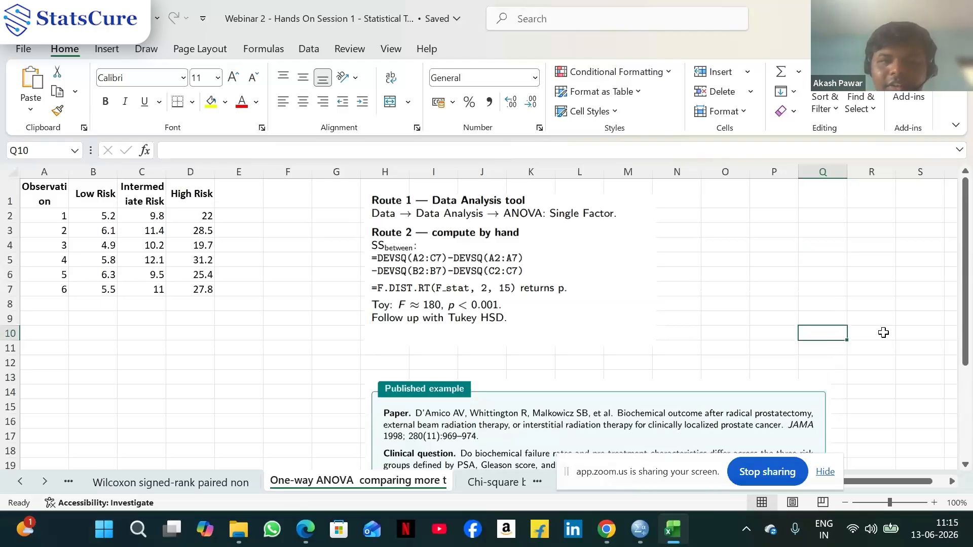
click(642, 529)
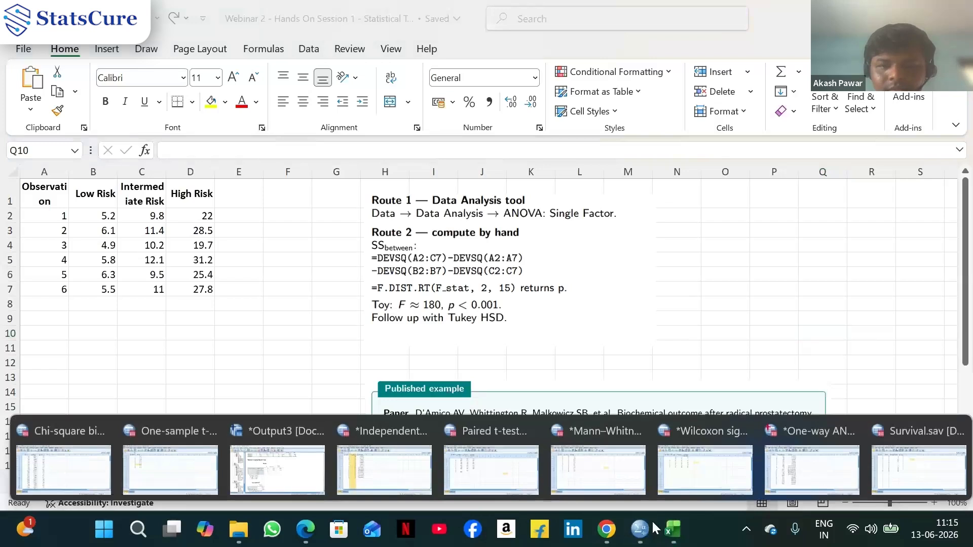
click(812, 468)
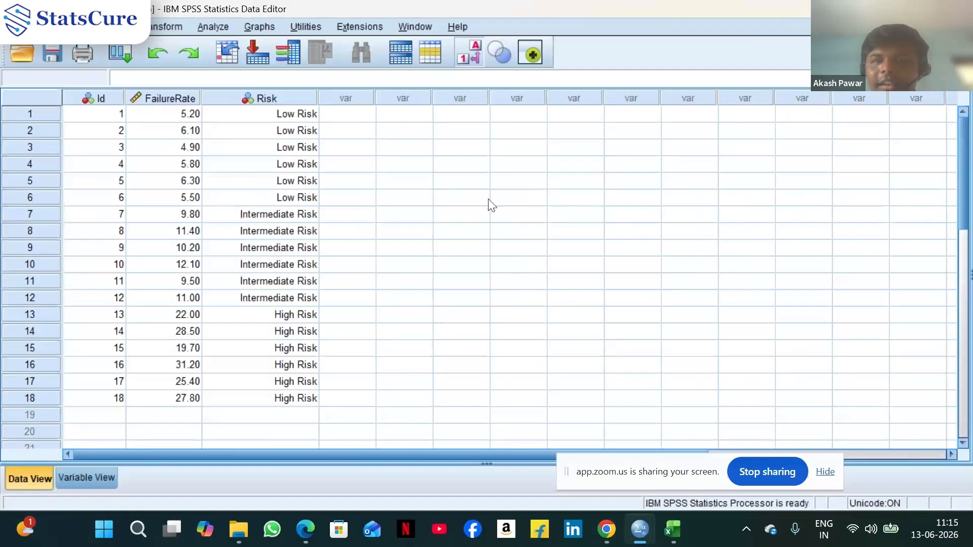
Open One-Way ANOVA and assign FailureRate as the dependent variable and Risk as the factor
click(213, 27)
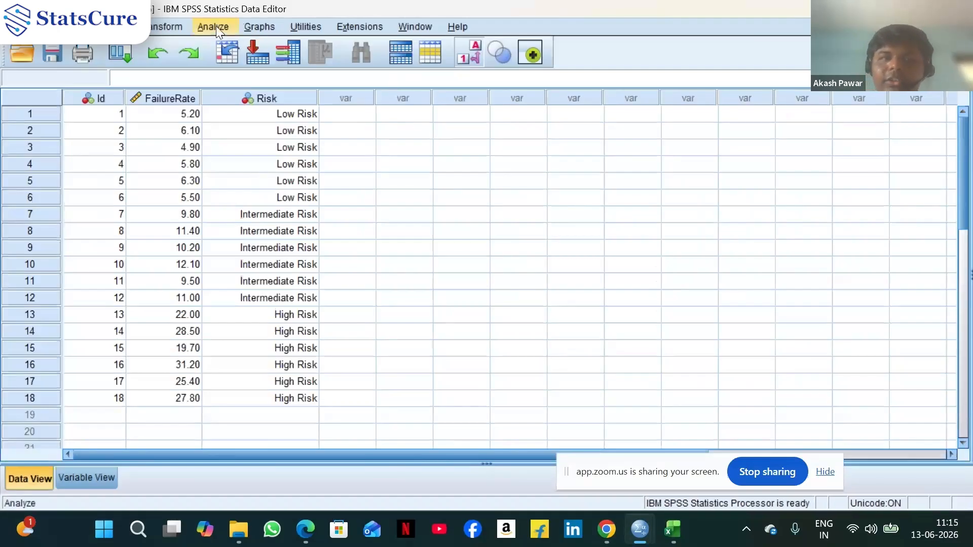
mouse_move(248, 62)
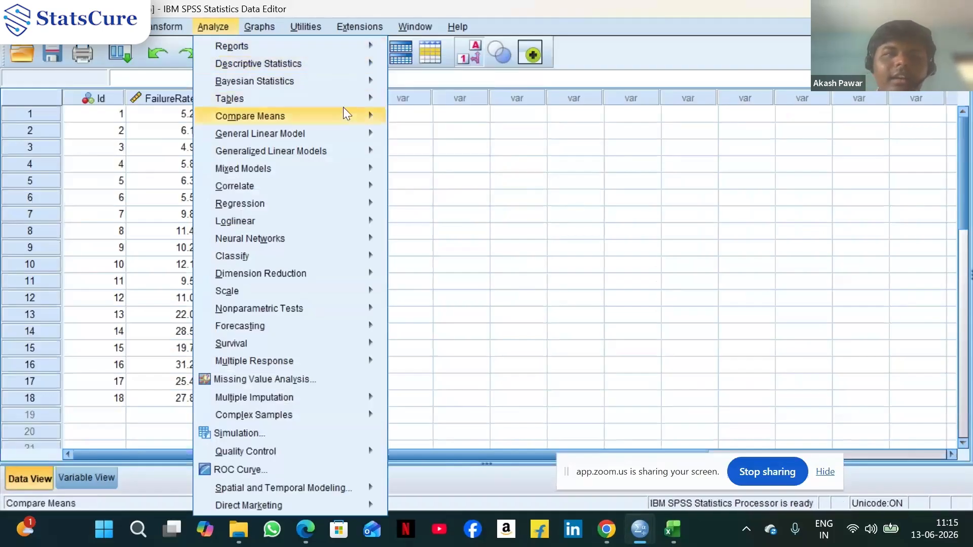
mouse_move(342, 113)
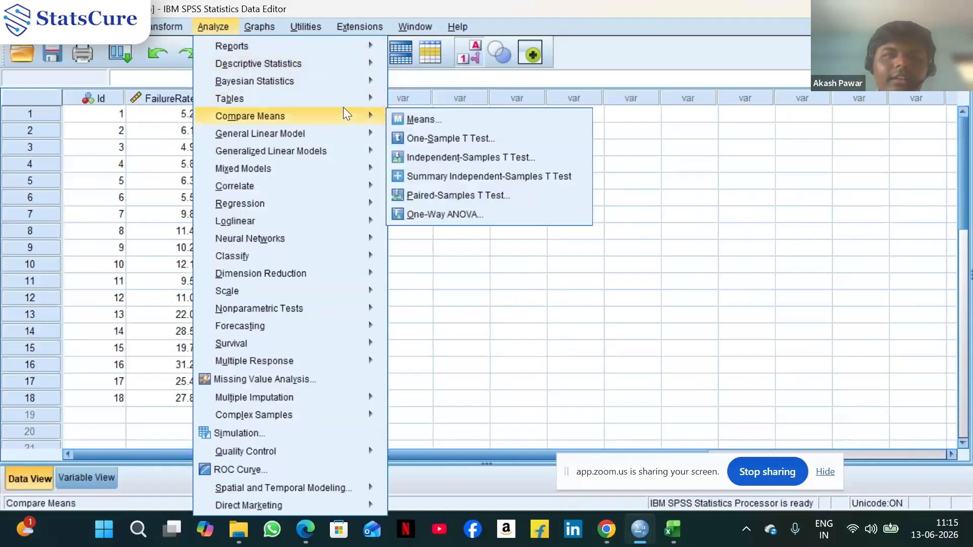
click(459, 213)
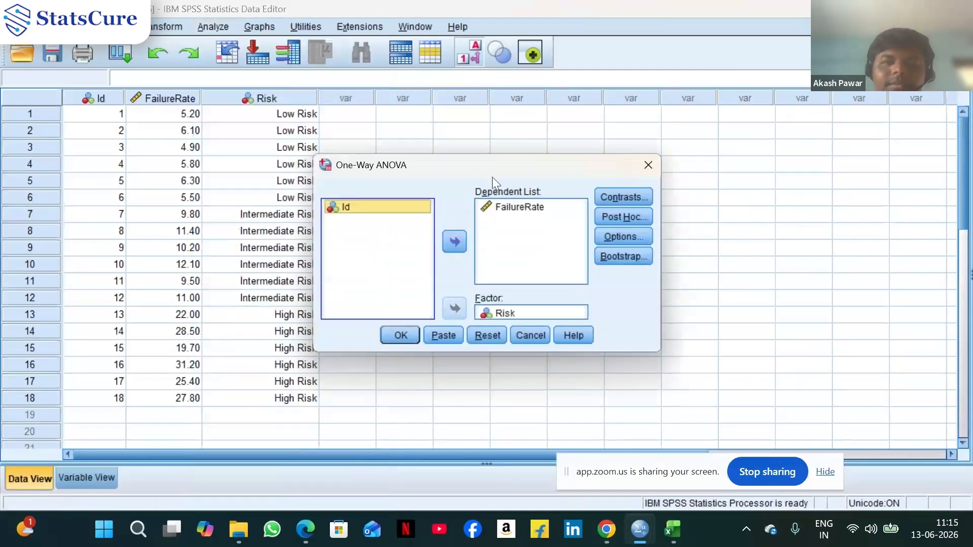
click(515, 208)
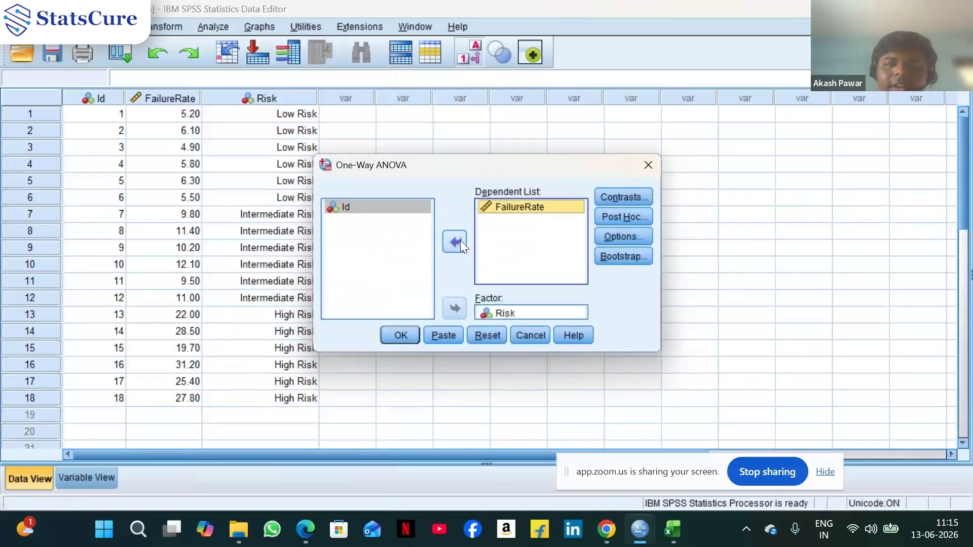
click(461, 242)
click(499, 314)
click(453, 311)
click(394, 221)
click(454, 241)
click(359, 221)
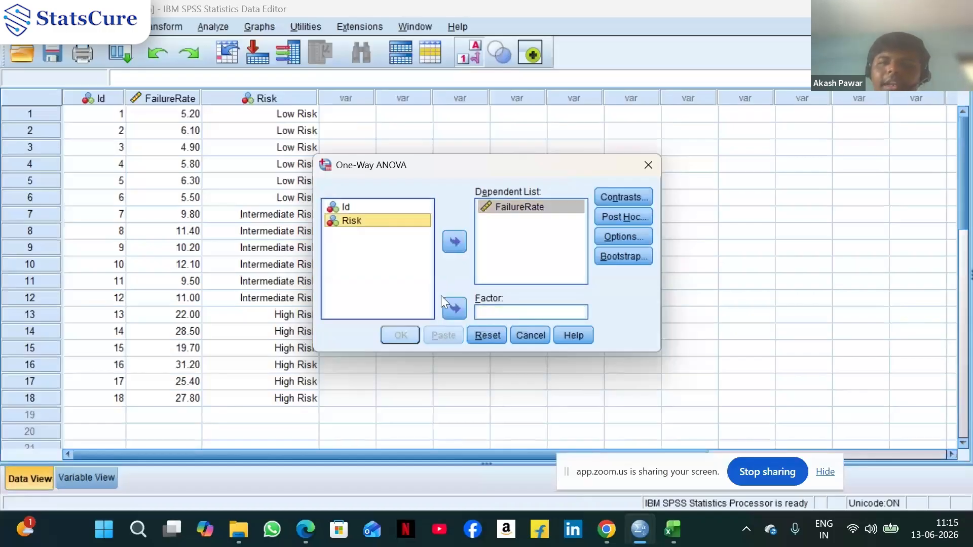
click(455, 308)
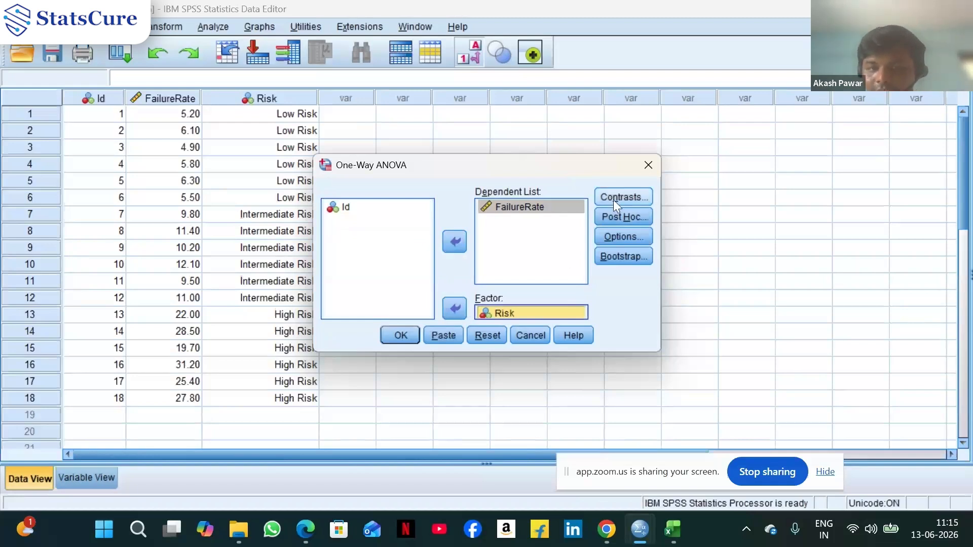
Open the Contrasts dialog of the One-Way ANOVA and close it without setting coefficients
drag(535, 169, 659, 154)
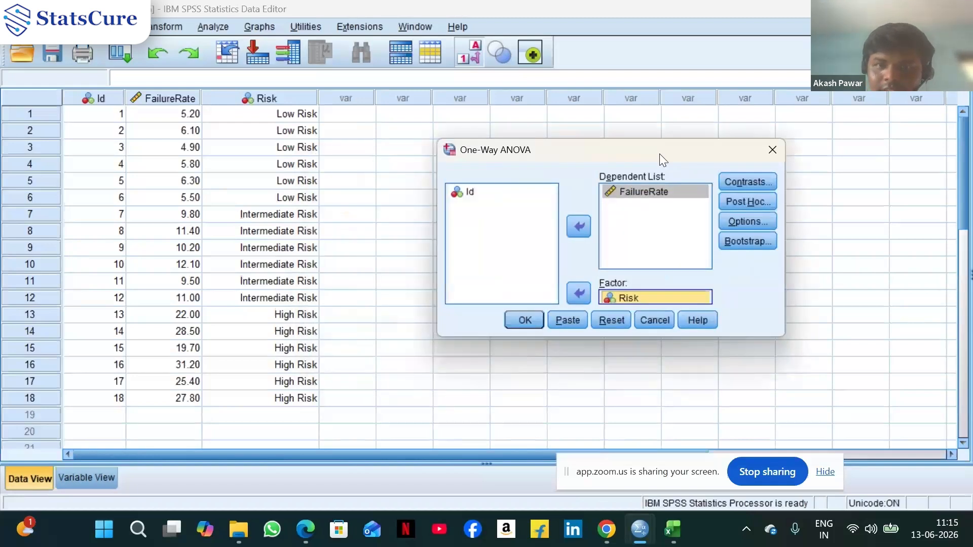
click(755, 181)
drag(613, 131, 753, 124)
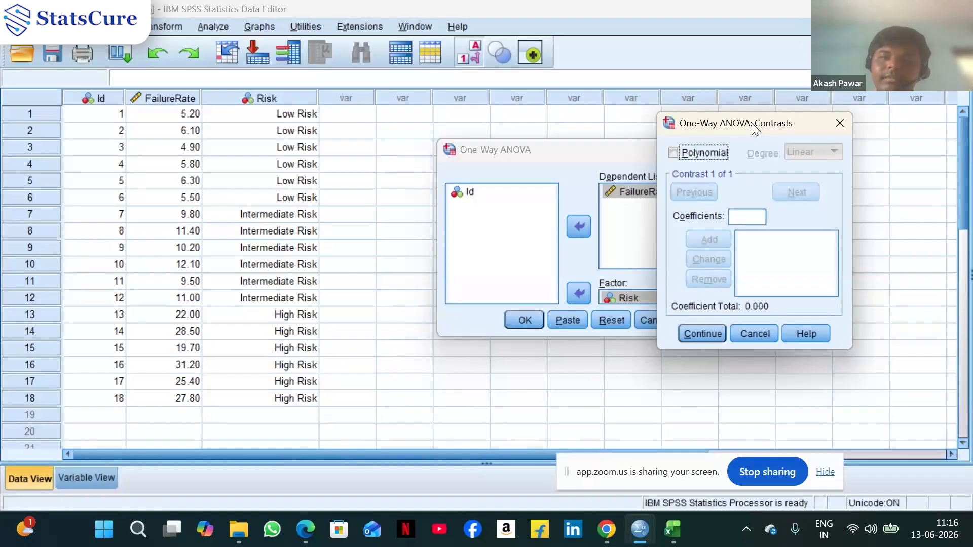
click(744, 334)
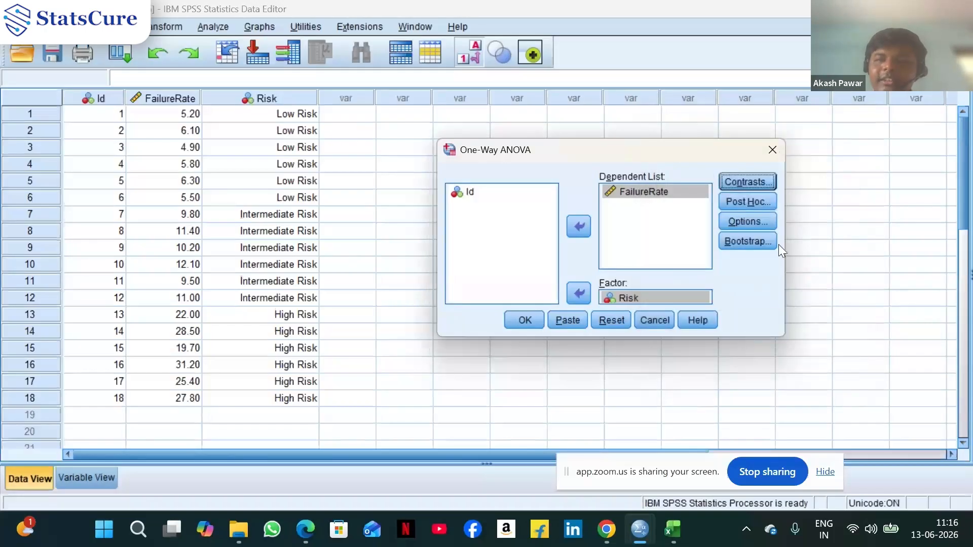
Select Bonferroni as the post hoc multiple comparison test
click(767, 202)
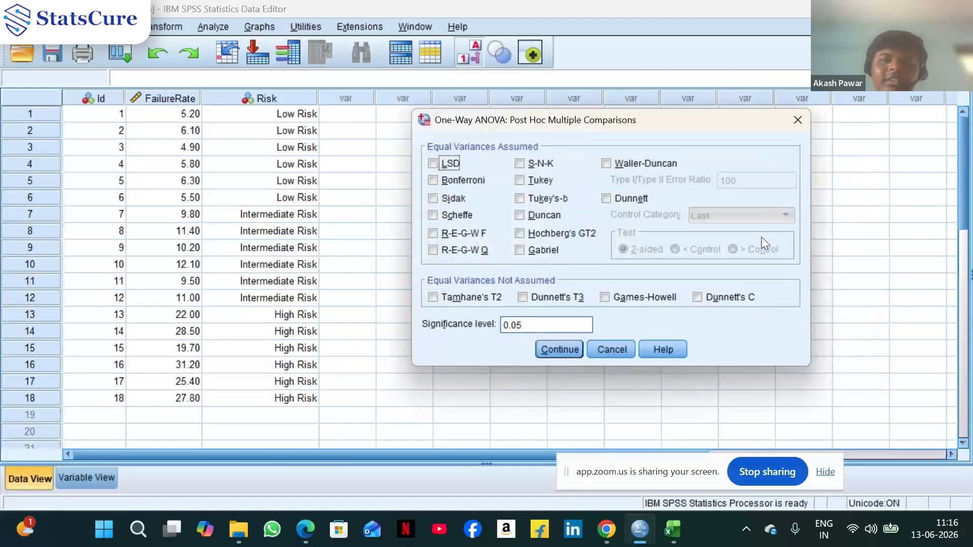
click(458, 181)
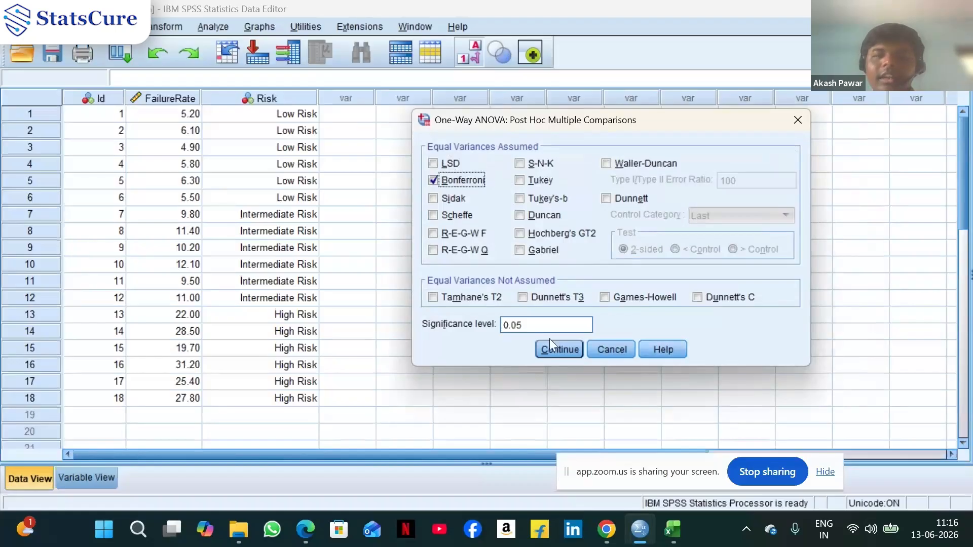
click(550, 352)
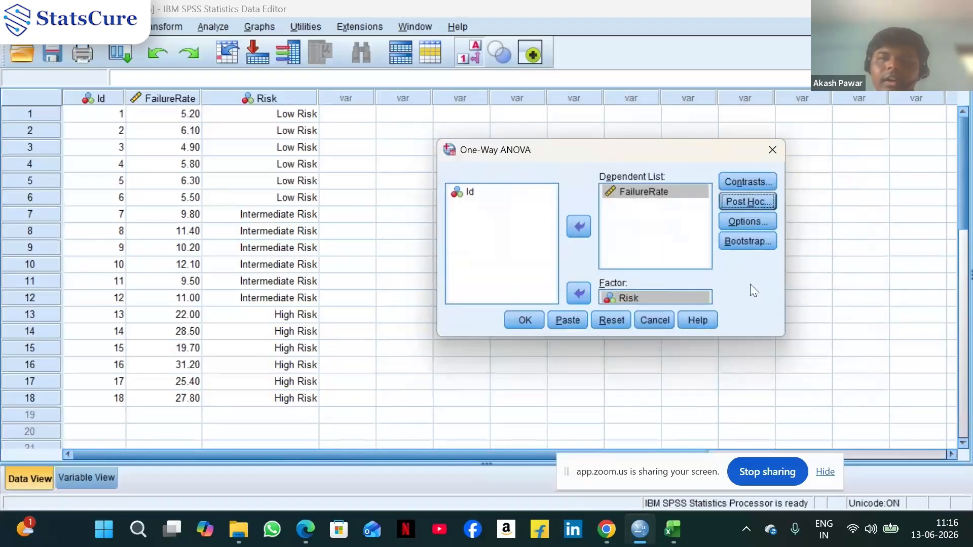
Enable the Means plot in the ANOVA options and run the One-Way ANOVA
click(753, 221)
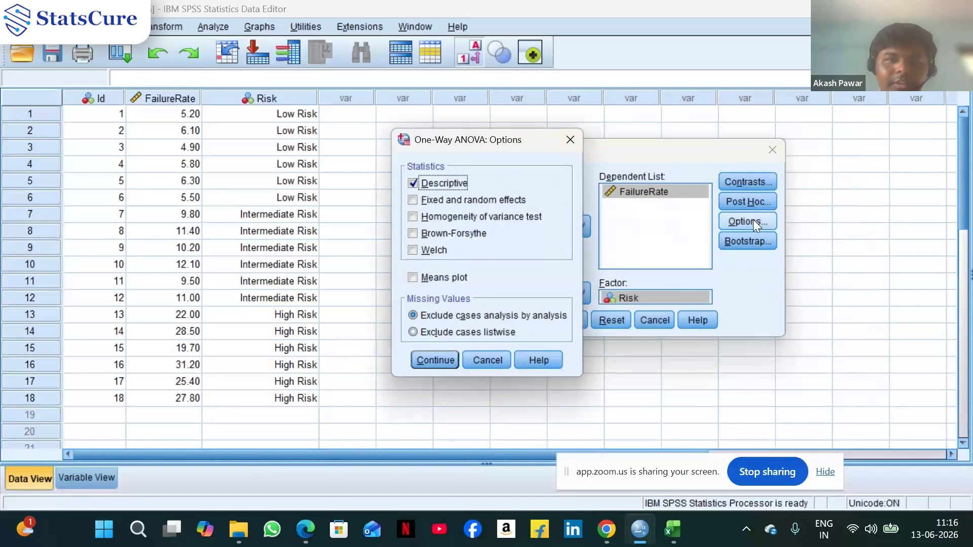
click(428, 277)
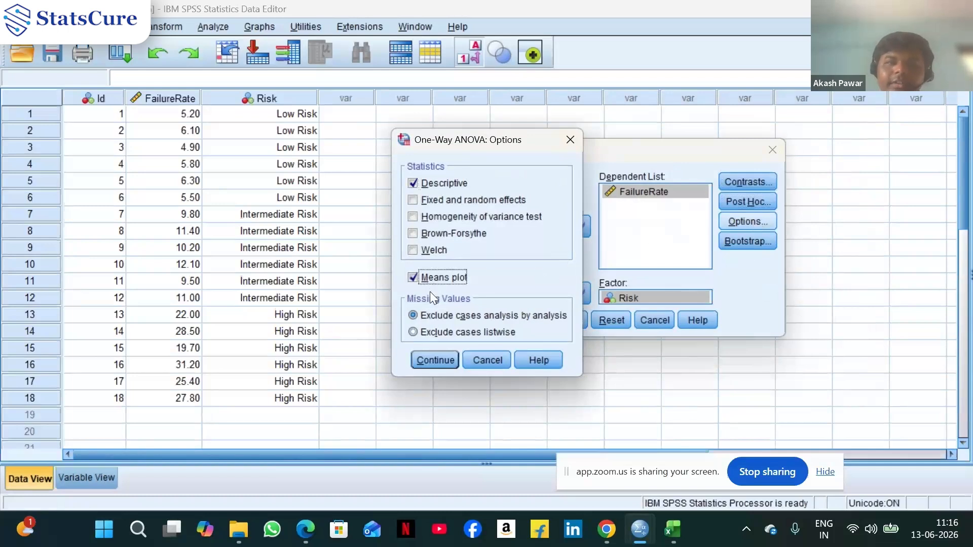
click(422, 362)
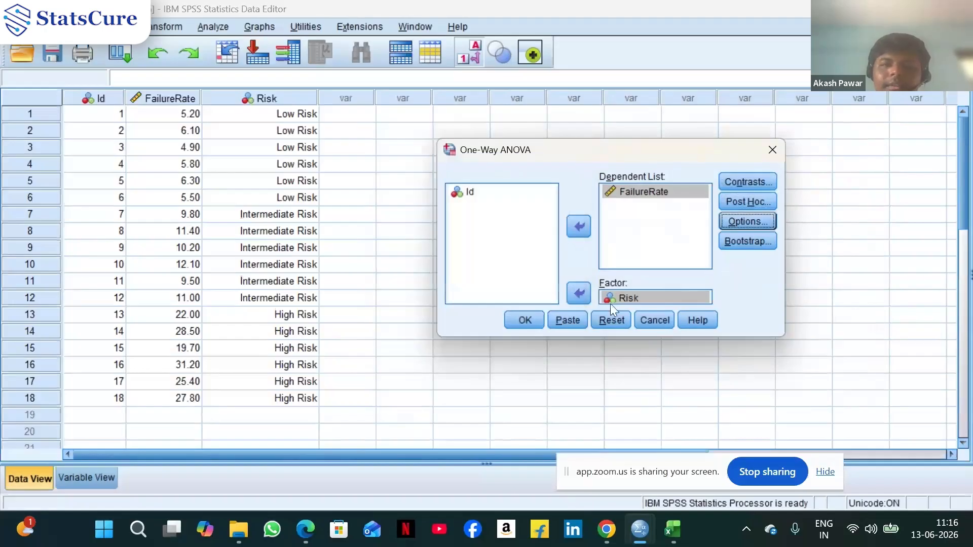
click(531, 327)
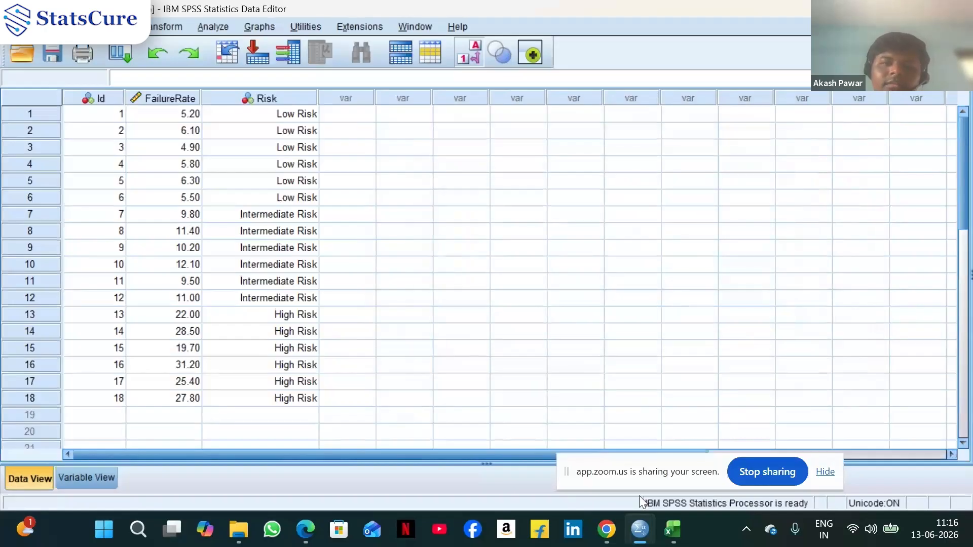
Examine the descriptives, ANOVA table, Bonferroni multiple comparisons and means plot in the output viewer
mouse_move(640, 530)
click(266, 483)
scroll(765, 343, down, 4)
scroll(765, 343, up, 10)
scroll(766, 346, down, 3)
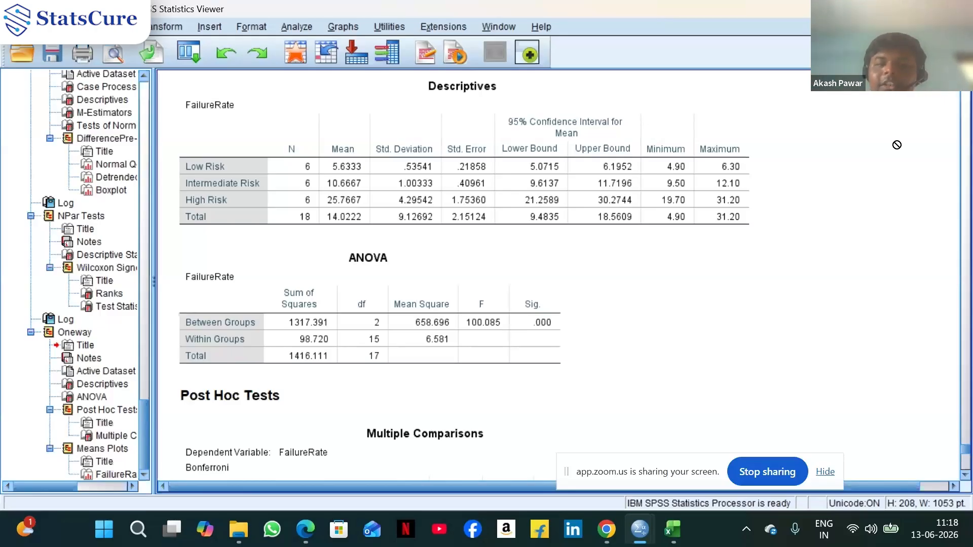
scroll(897, 145, down, 3)
scroll(897, 145, down, 3)
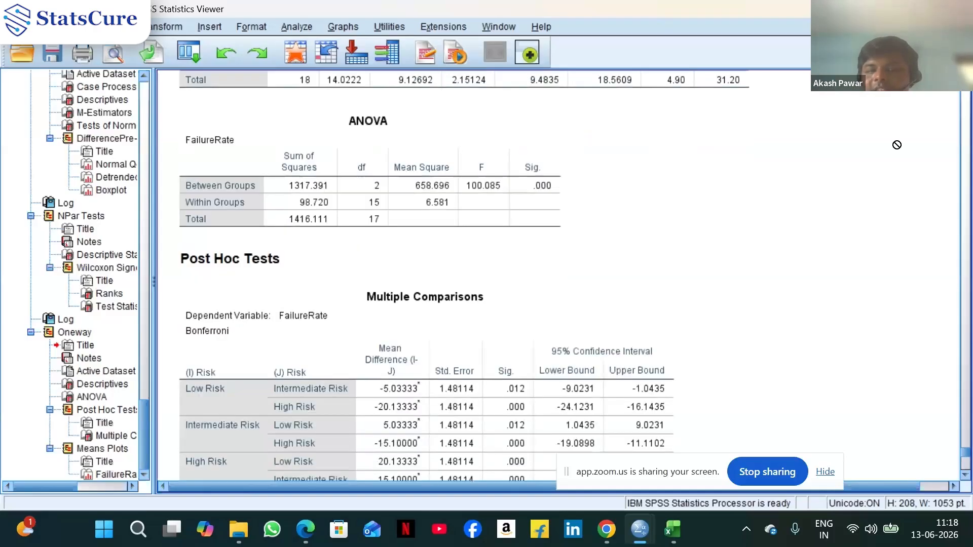
scroll(897, 145, down, 3)
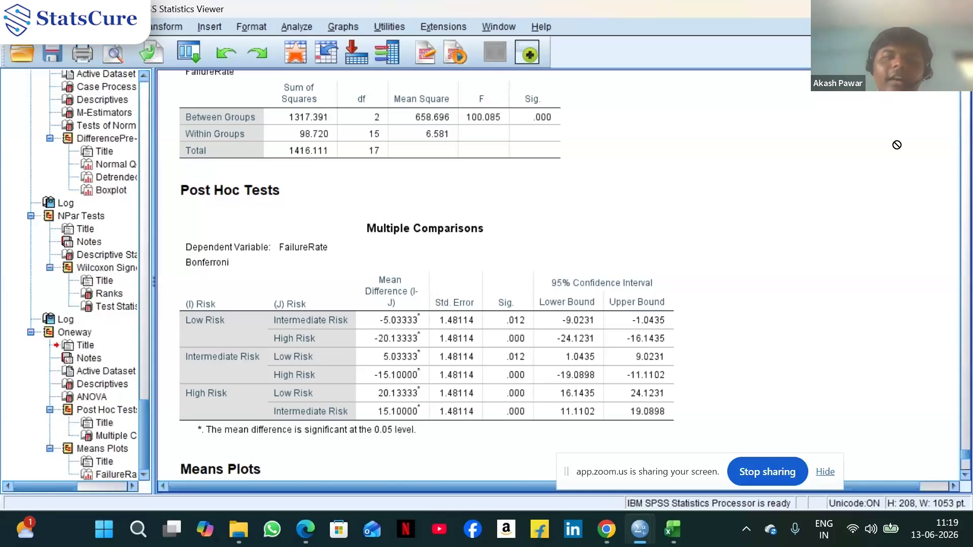
scroll(897, 145, down, 10)
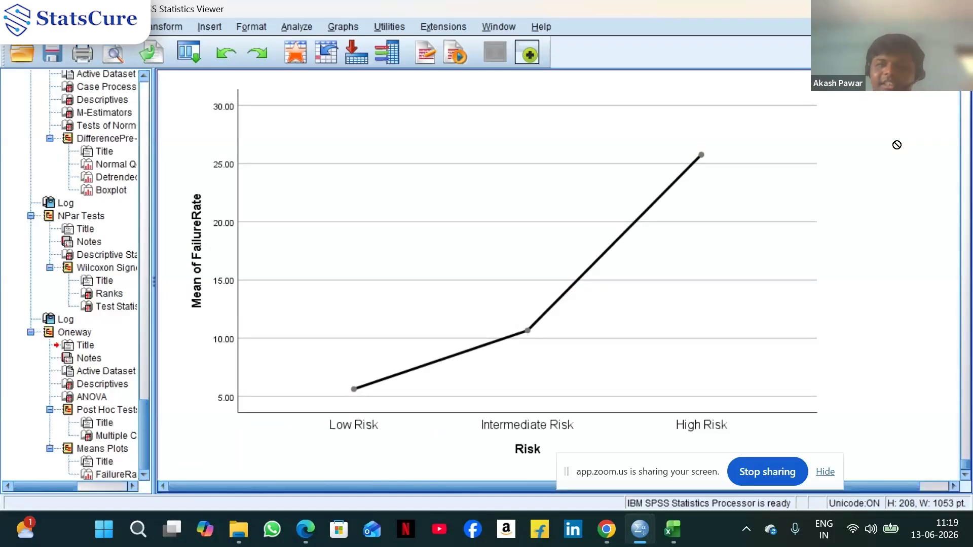
scroll(897, 145, down, 1)
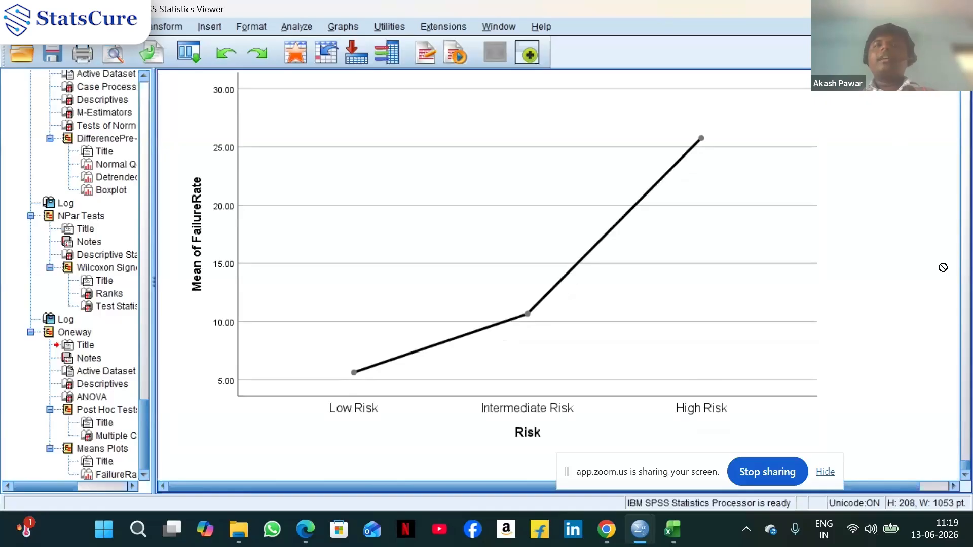
scroll(943, 268, up, 10)
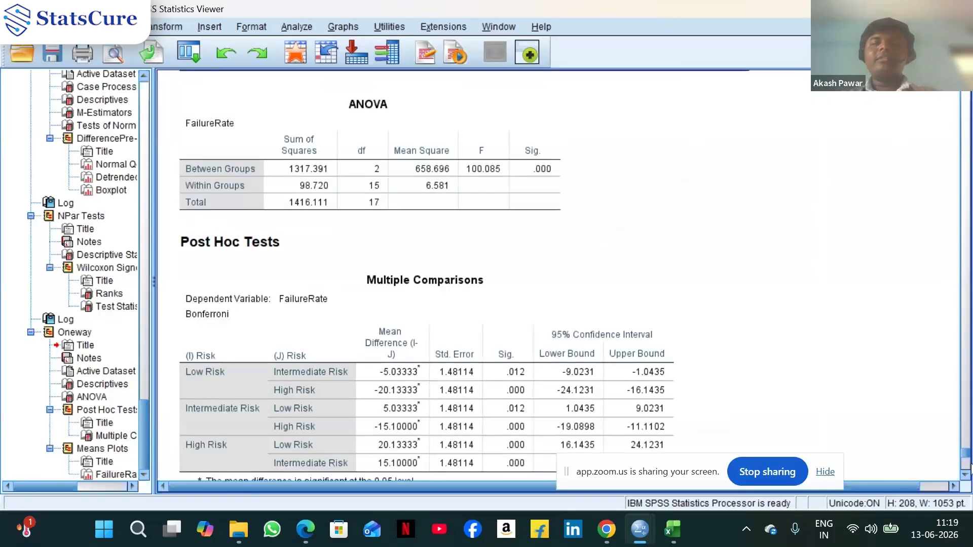
click(967, 475)
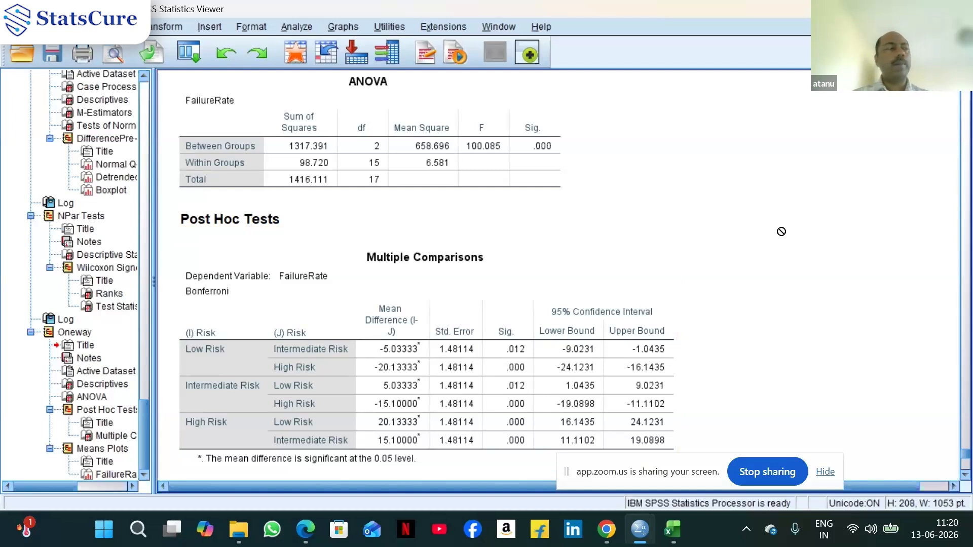
mouse_move(608, 535)
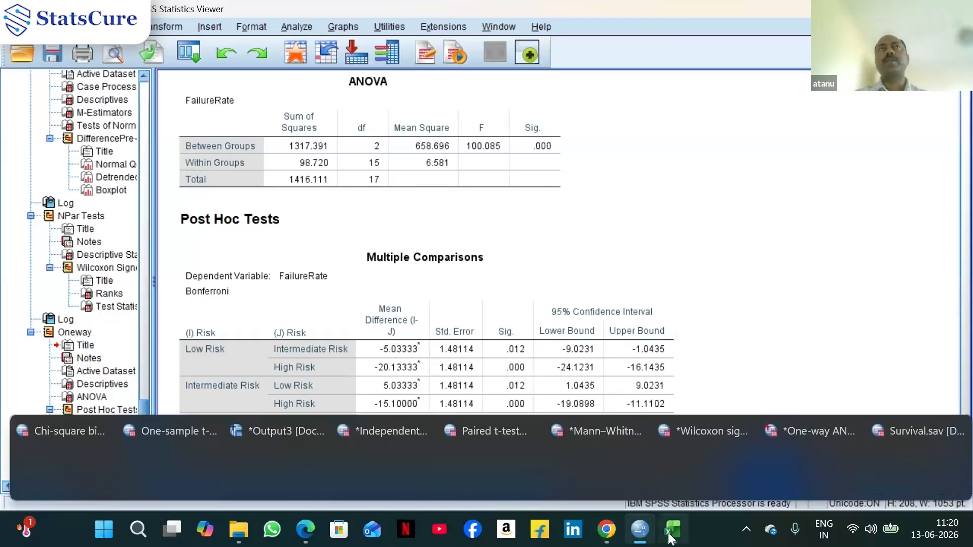
mouse_move(674, 535)
mouse_move(643, 541)
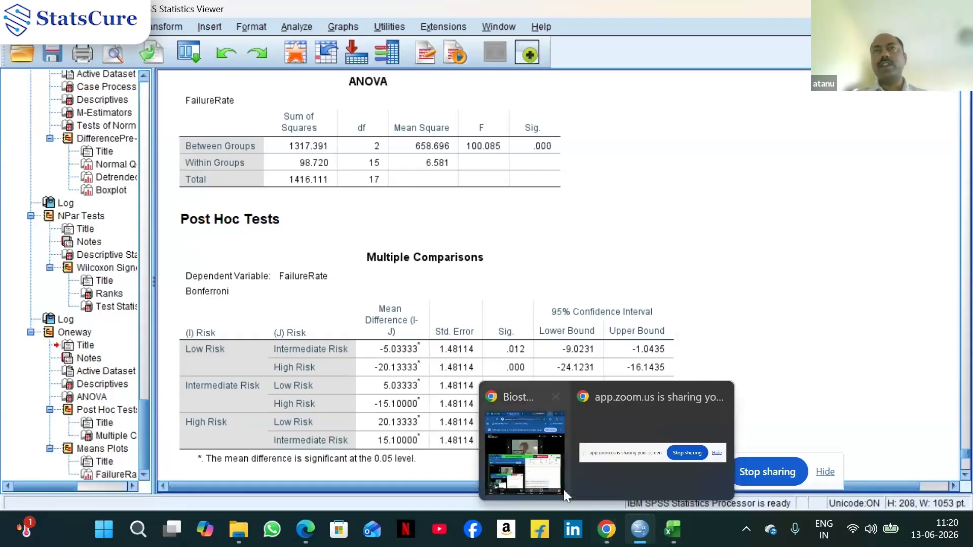
click(548, 478)
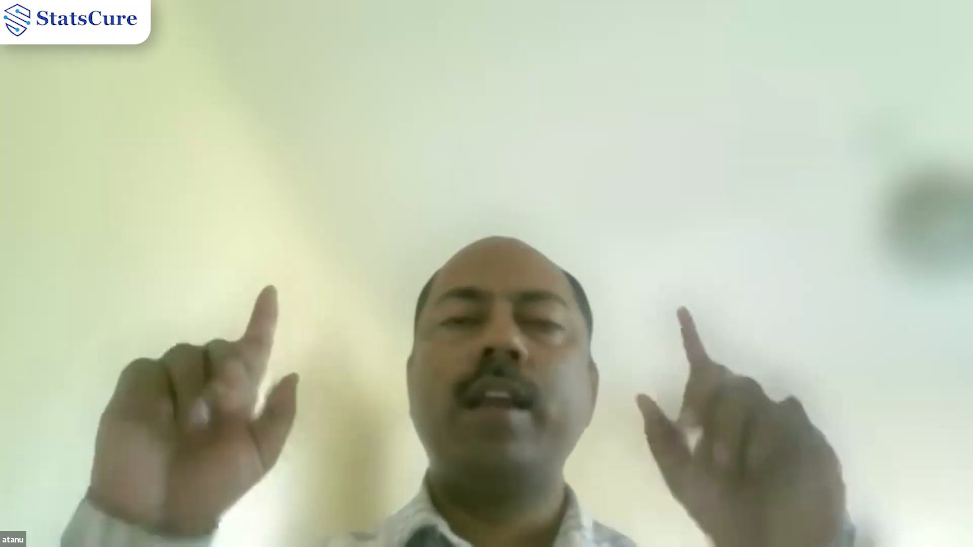